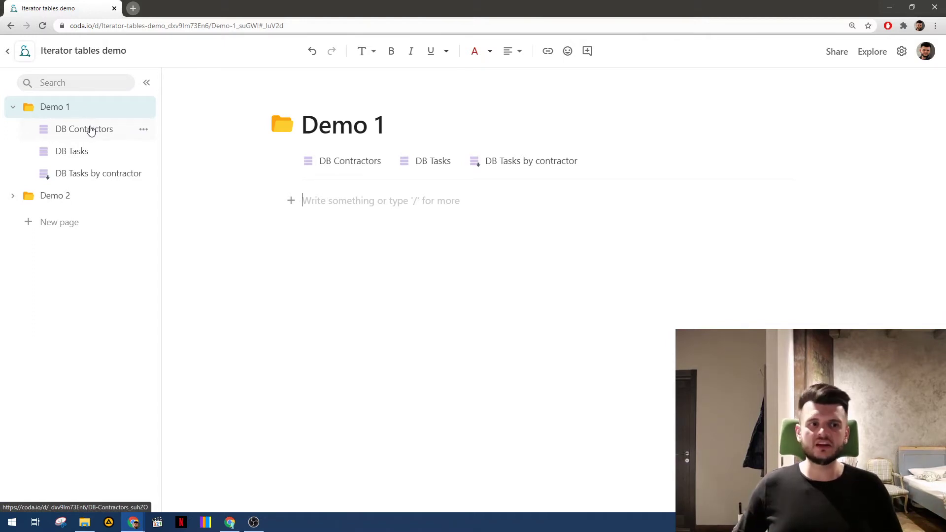
- Review the DB Contractors and DB Tasks tables, examining the contractors, hours spent and task names
click(94, 131)
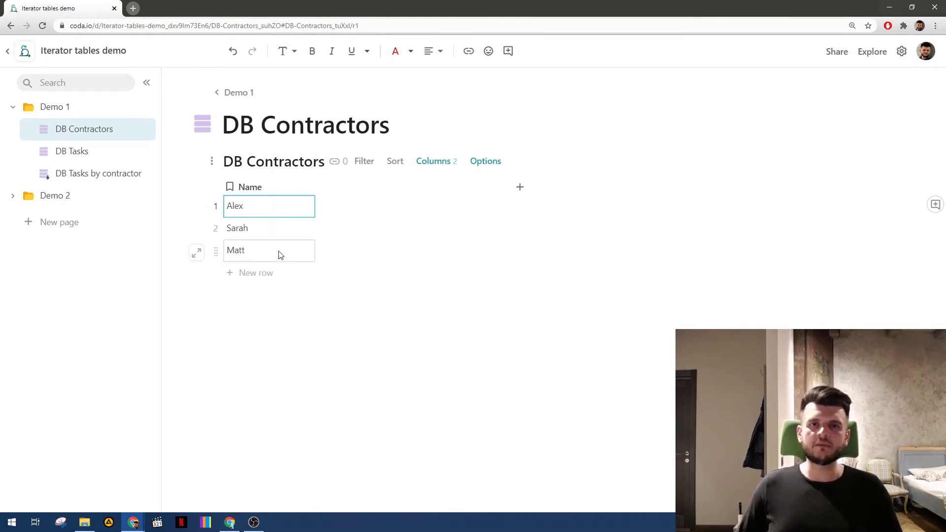
click(123, 158)
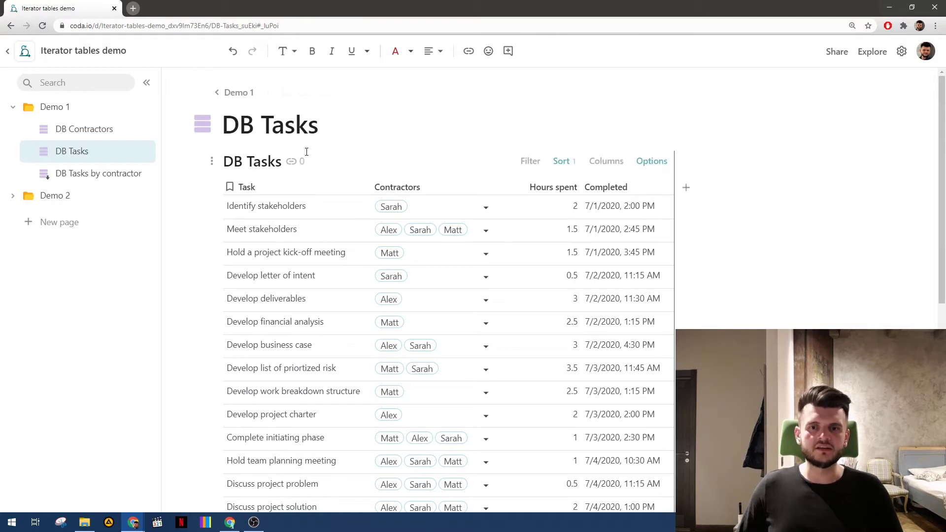
scroll(303, 211, down, 1)
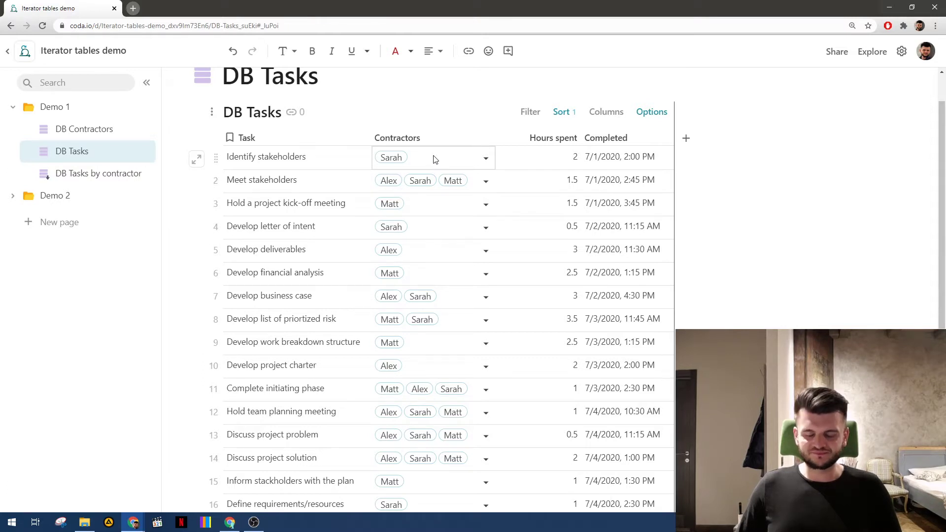
click(555, 157)
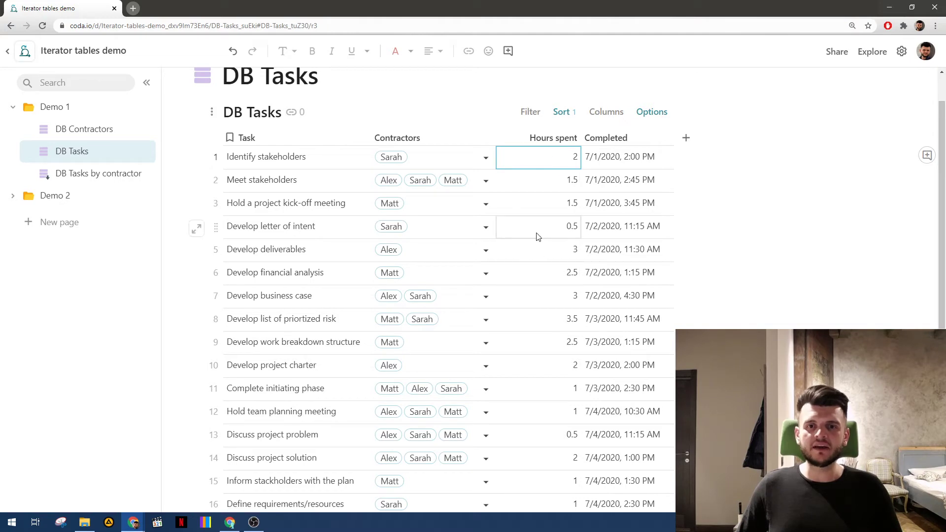
scroll(531, 189, down, 2)
scroll(529, 187, up, 3)
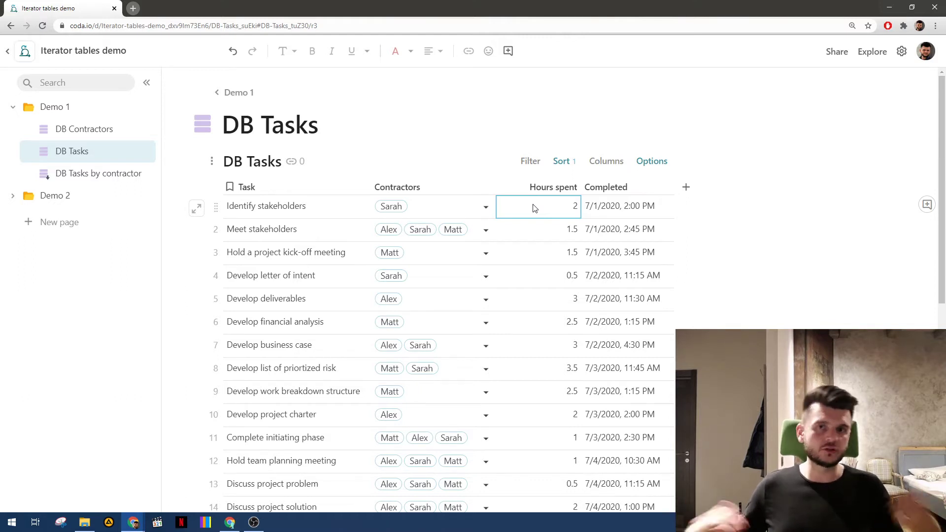
scroll(538, 214, down, 1)
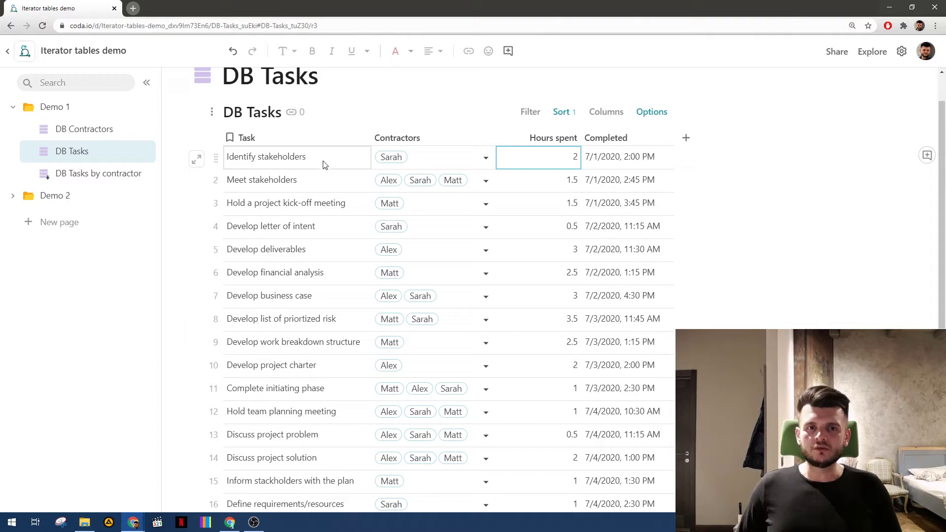
click(278, 163)
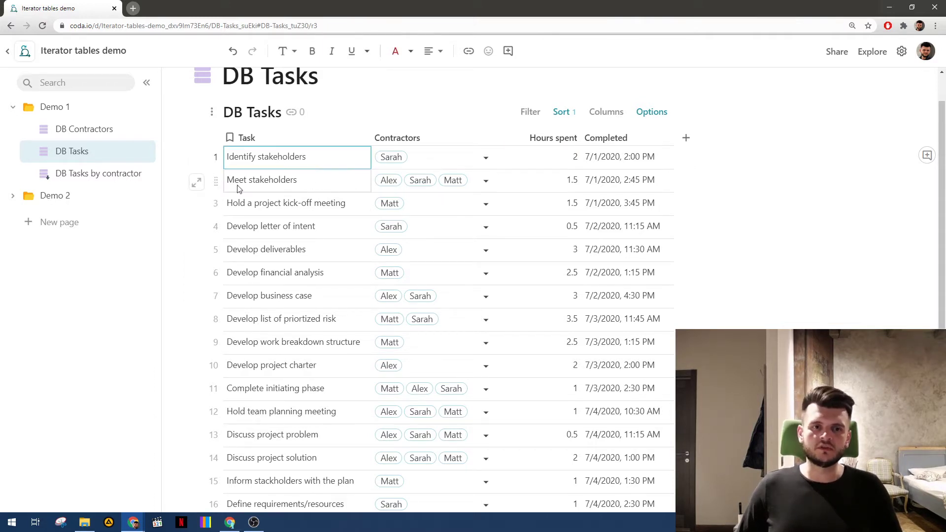
click(251, 181)
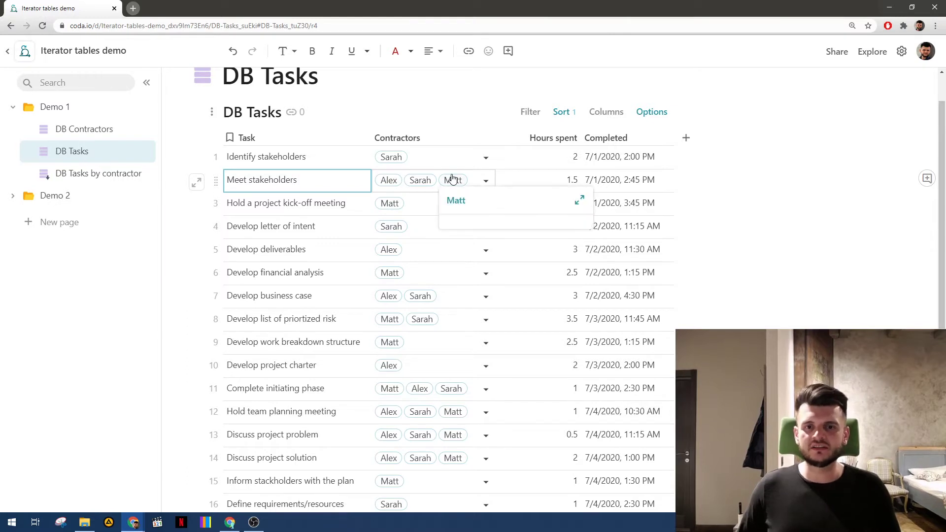
- Insert a new button above the table on the DB Tasks by contractor page
click(114, 174)
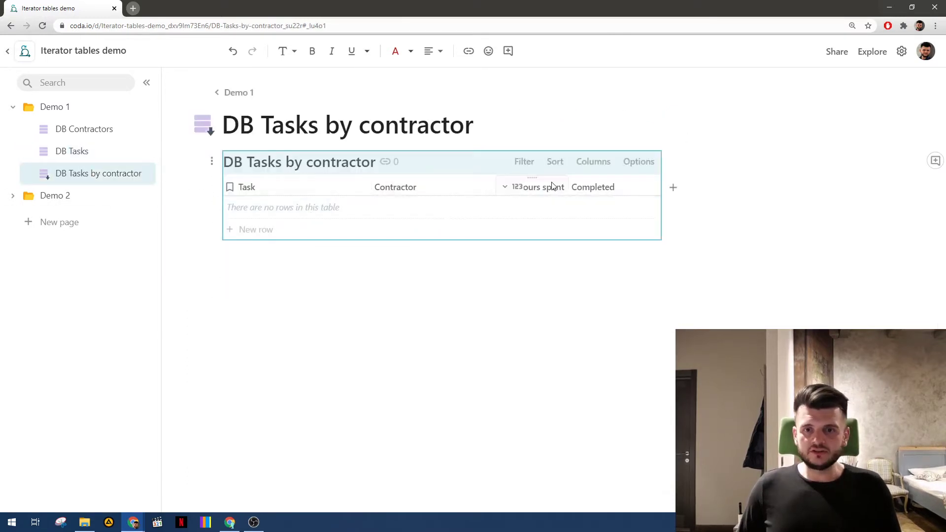
click(550, 136)
key(Return)
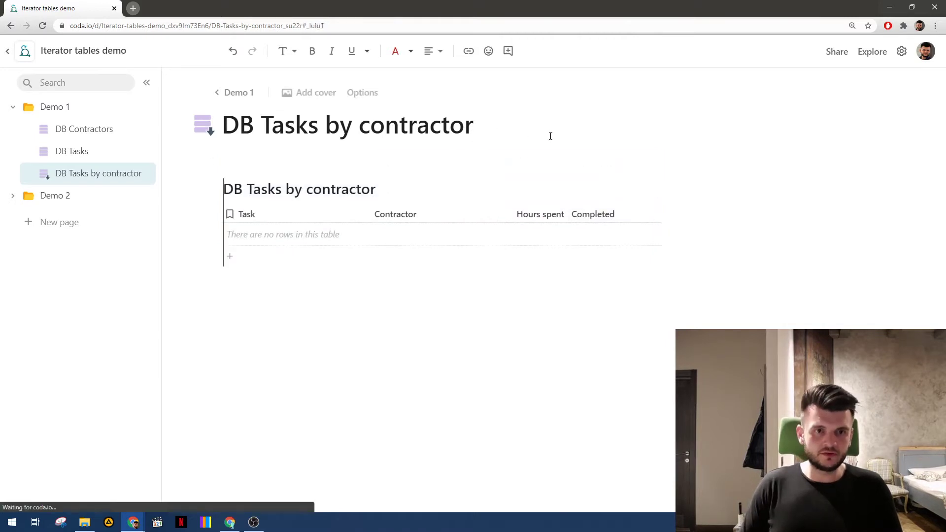
text(/)
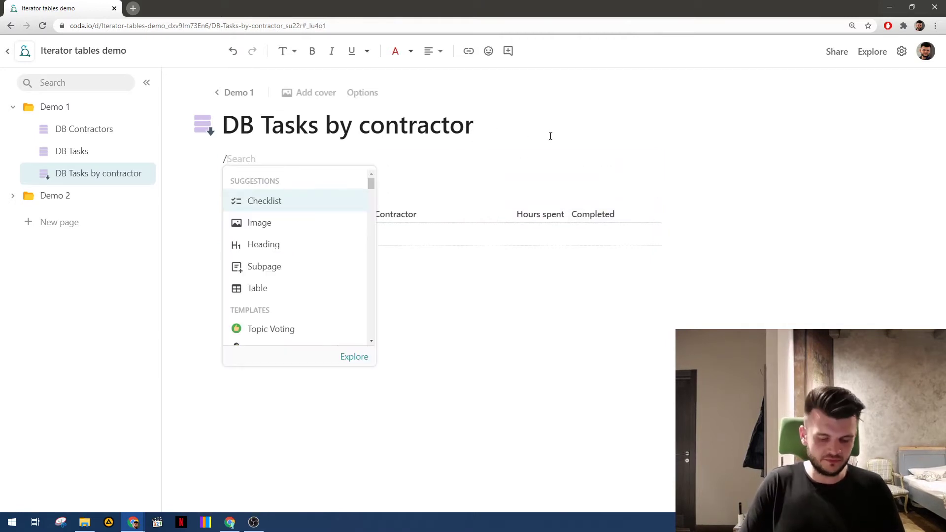
text(bu)
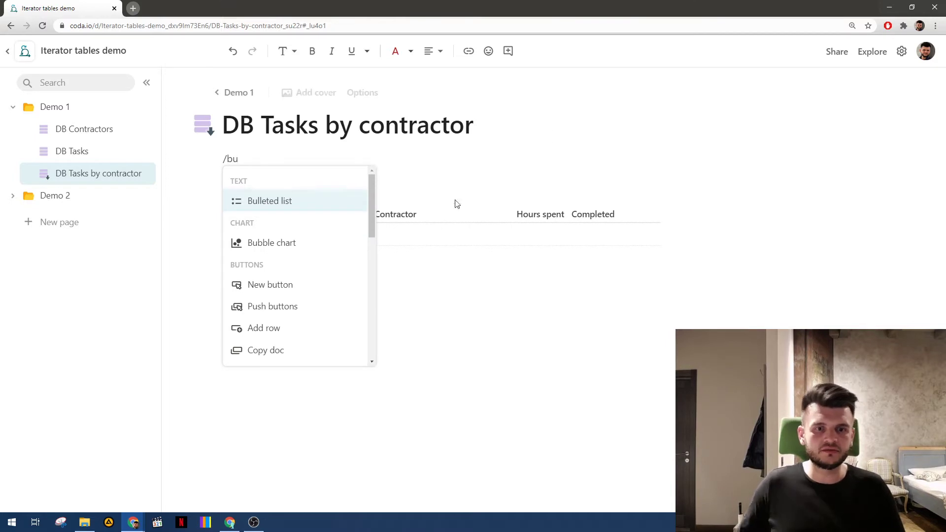
click(300, 278)
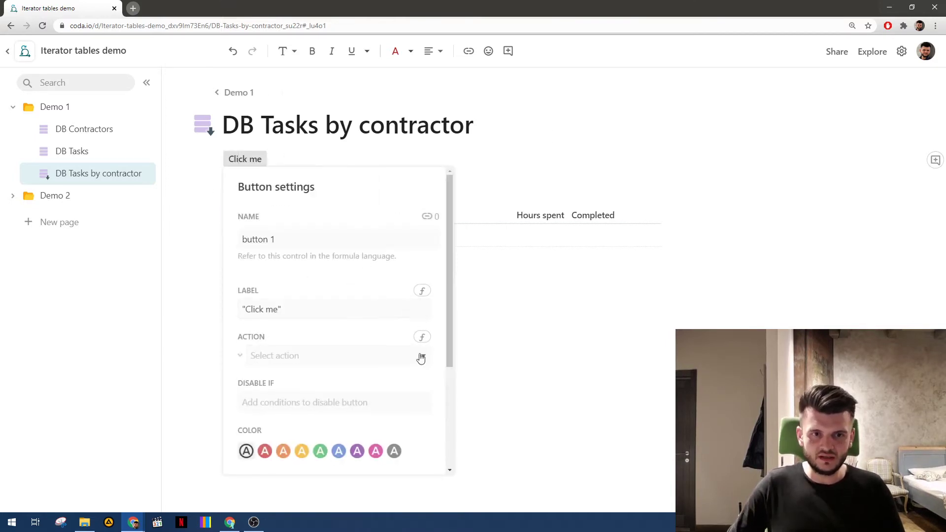
- Start the button's action formula with DB Tasks.FormulaMap(), leaving an empty line inside its parentheses
click(422, 337)
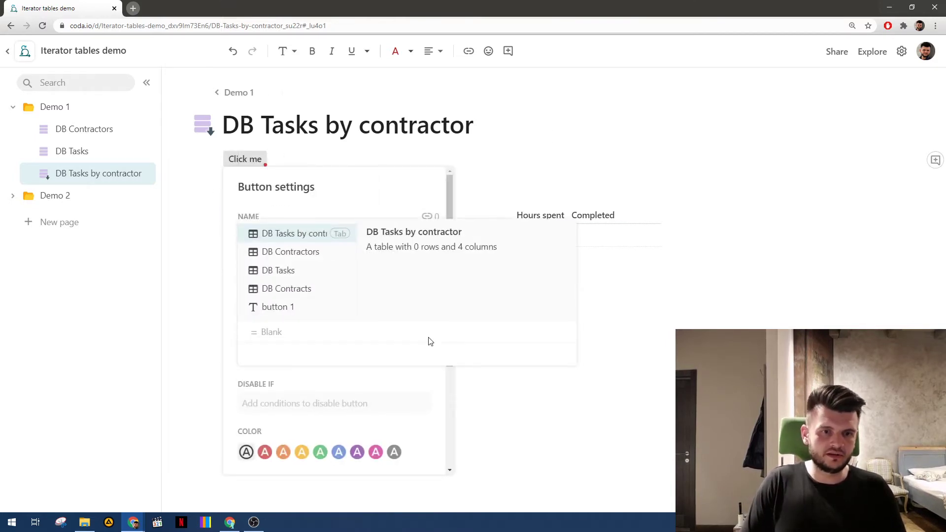
text(DB Tasks)
key(Tab)
text(f)
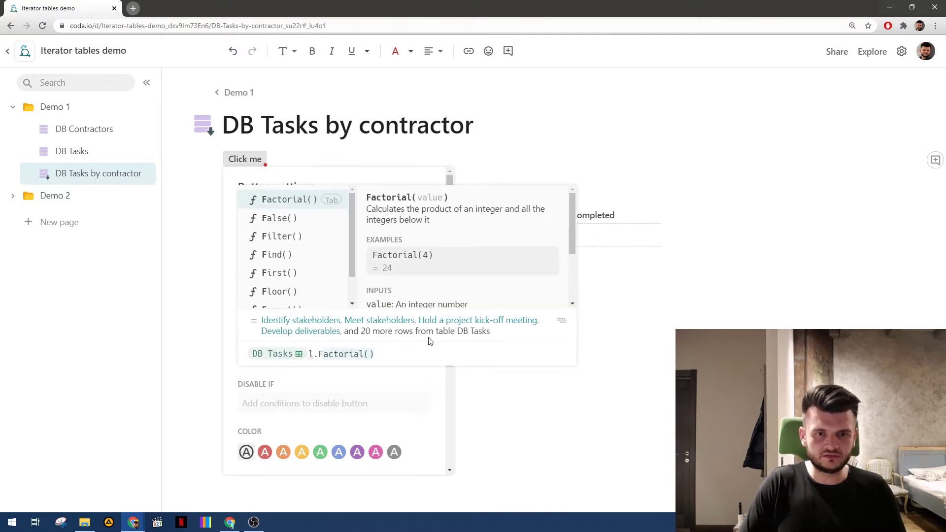
key(BackSpace)
text(l)
key(BackSpace)
text(.FormulaMap()
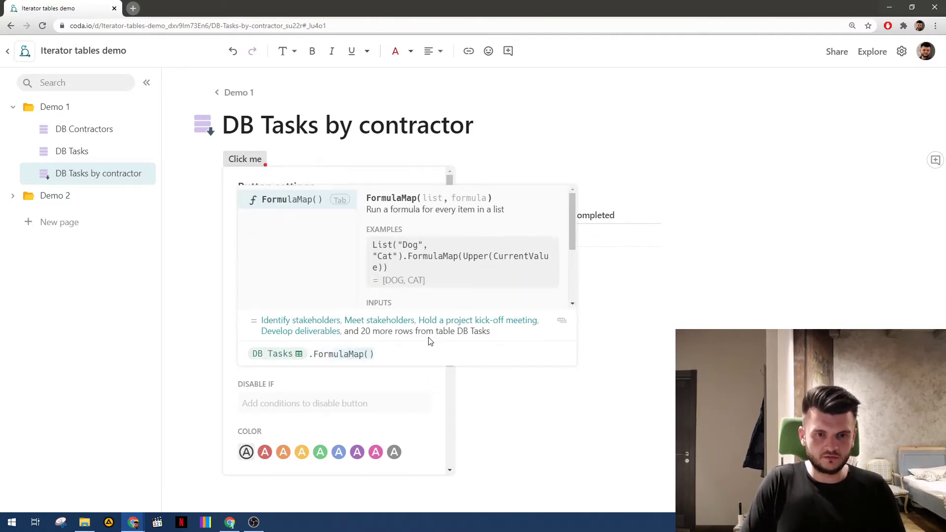
key(Tab)
key(shift+Return)
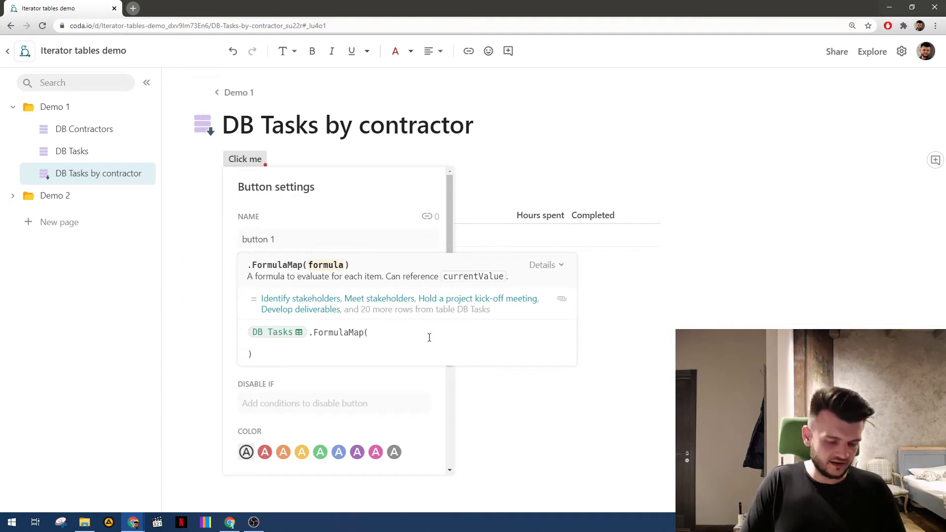
- Nest CurrentValue.Contractors.FormulaMap() inside the outer FormulaMap, with an empty line between its parentheses
text(CurrentValue)
key(Tab)
text(.Con)
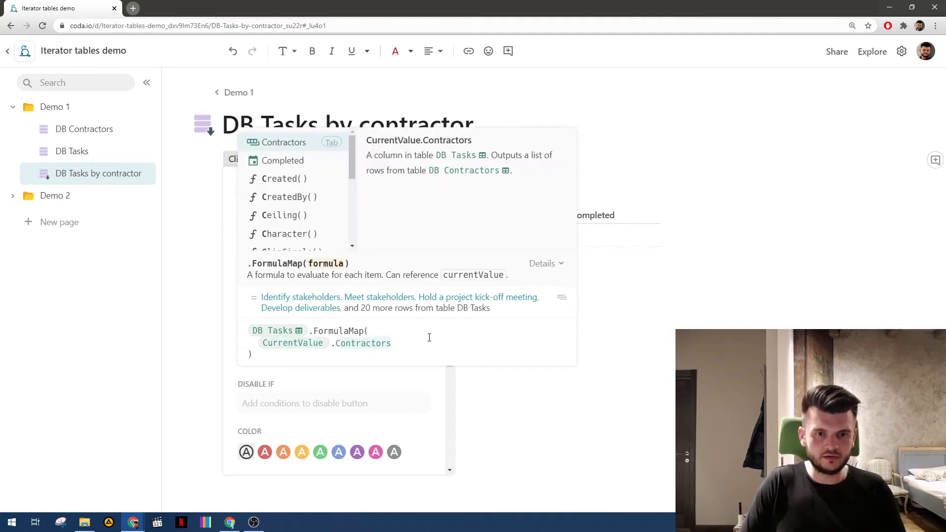
key(Tab)
text(.Formula)
key(Tab)
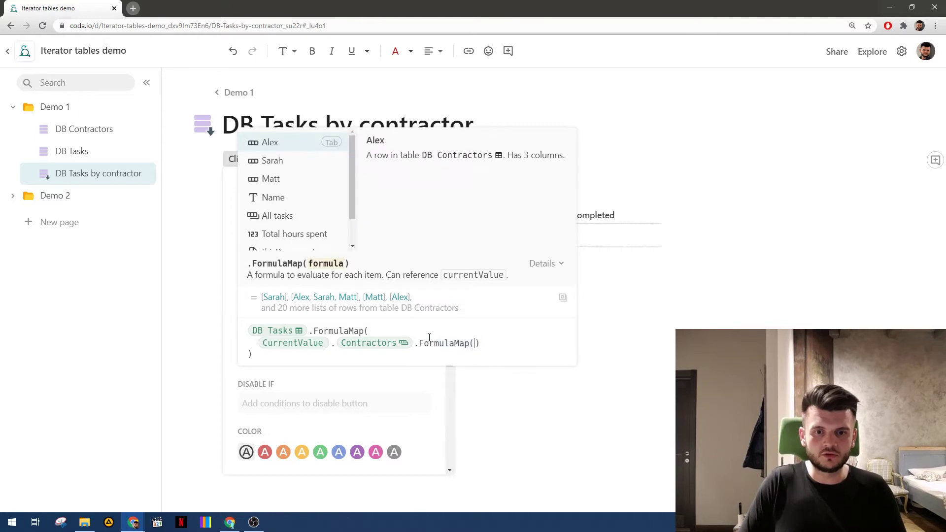
key(shift+Return)
key(Left)
key(Left)
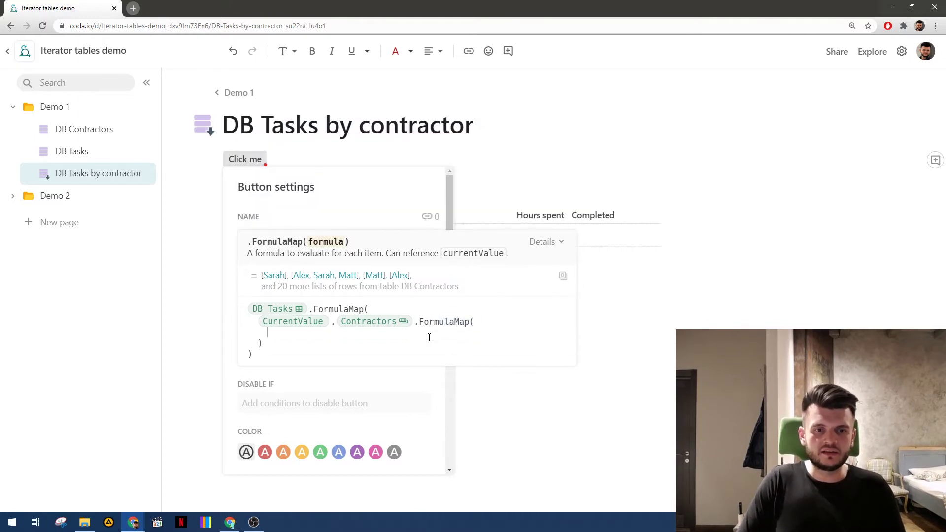
- Add DB Tasks by contractor.AddRow() inside the inner FormulaMap, with its arguments on a separate line
text(DB Tasks)
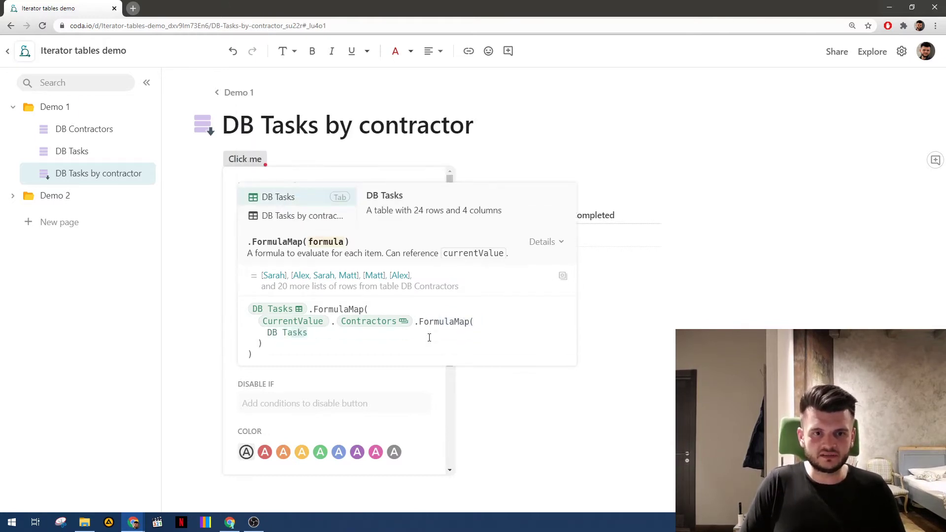
key(Down)
key(Tab)
text(.Add)
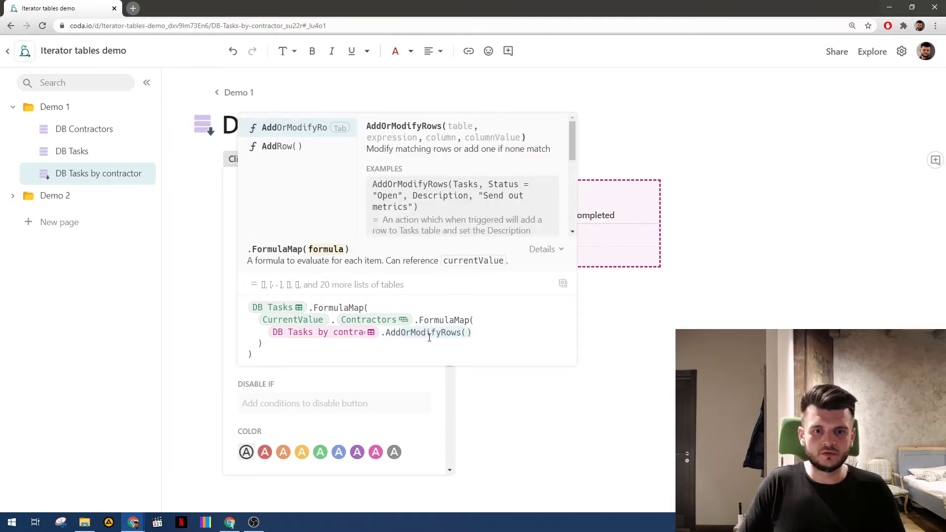
key(Down)
key(Tab)
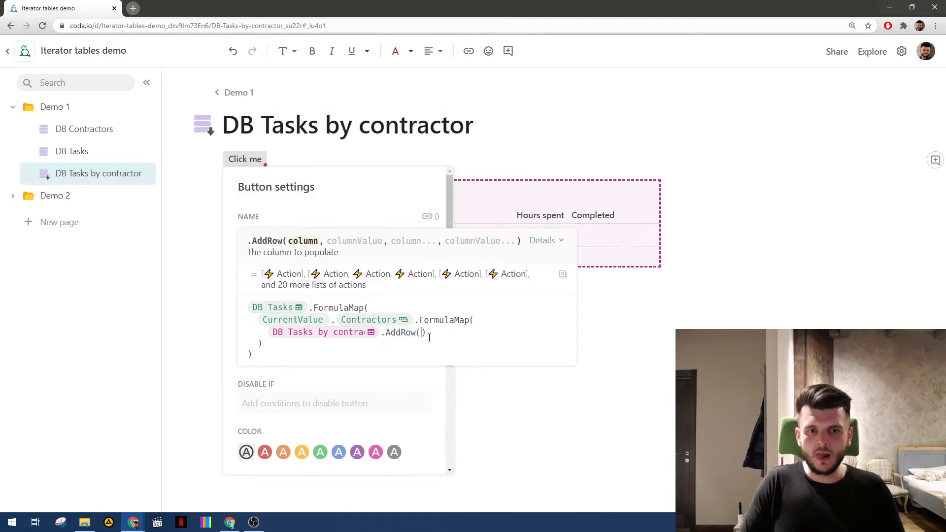
key(shift+Return)
key(shift+Return)
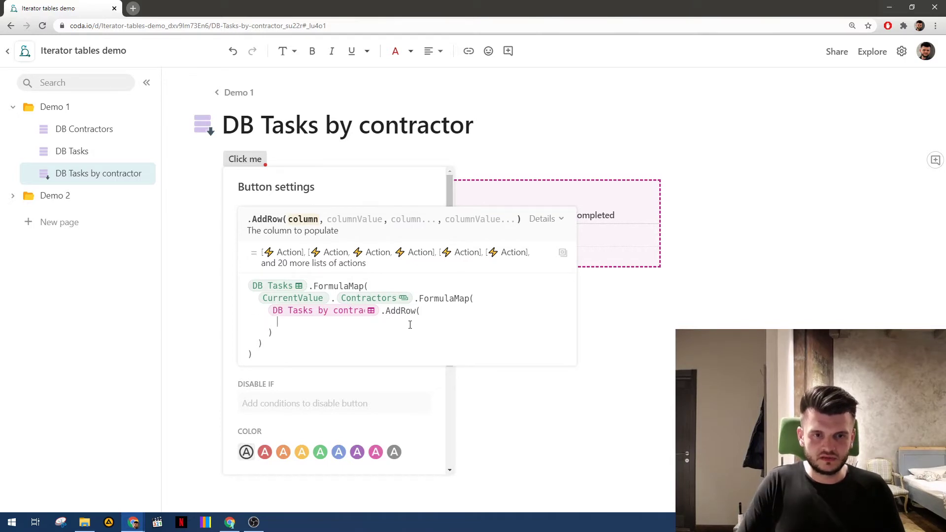
- Make AddRow fill the Contractor column with CurrentValue
text(Contractor)
key(Tab)
text(, CurrentValue)
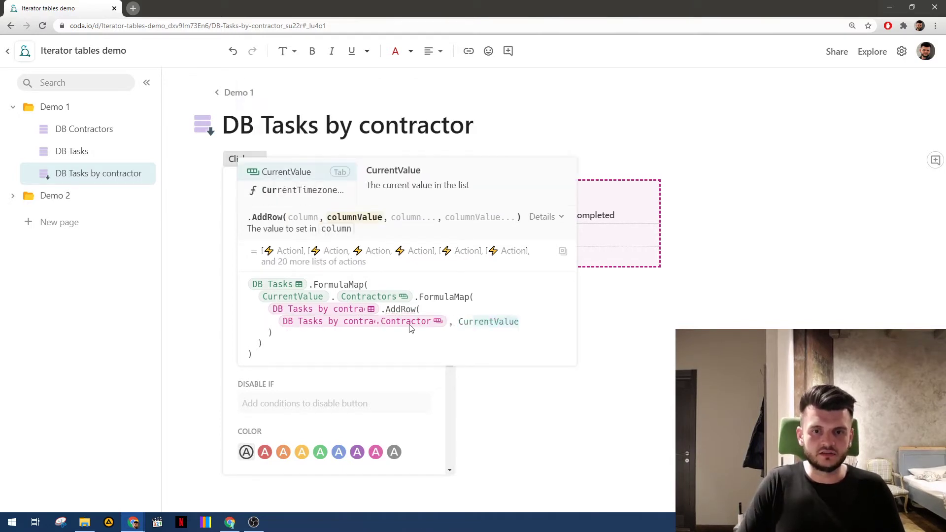
key(Tab)
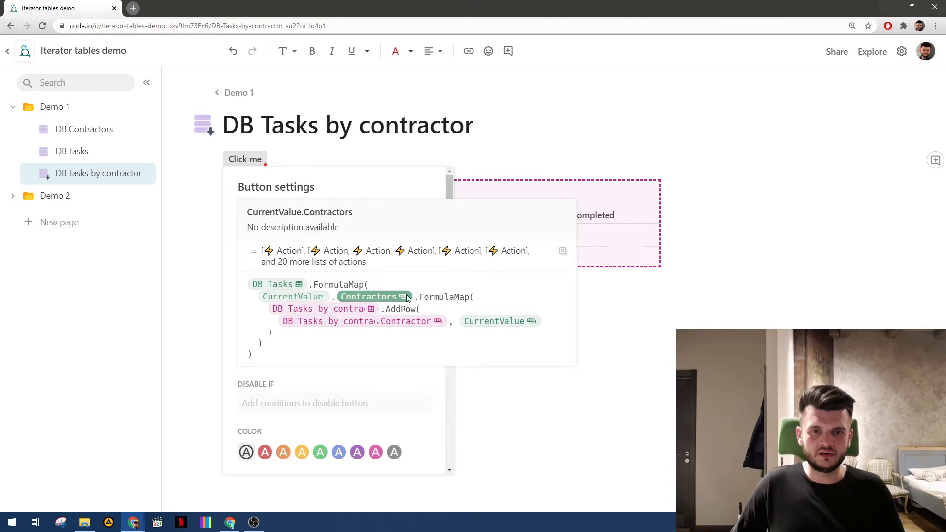
- Add the Task column to the AddRow arguments with CurrentValue as its value
text(, Task)
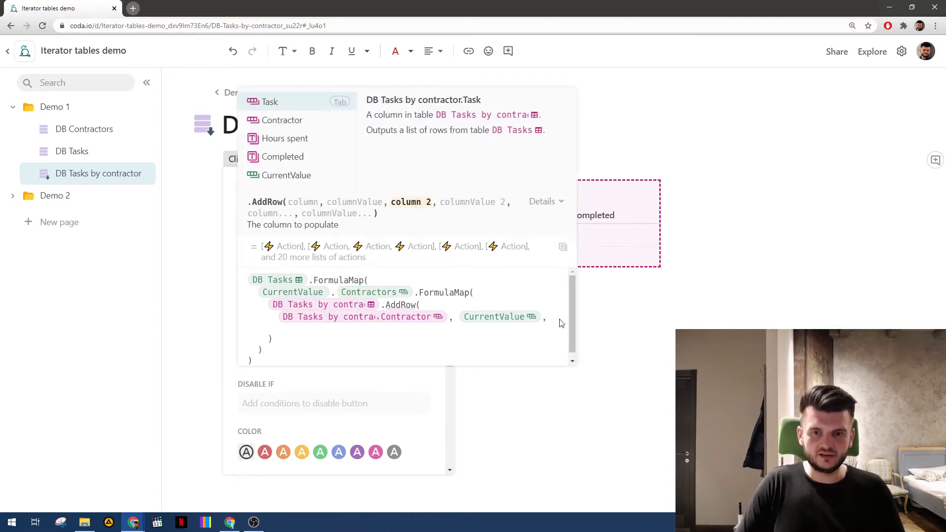
key(Tab)
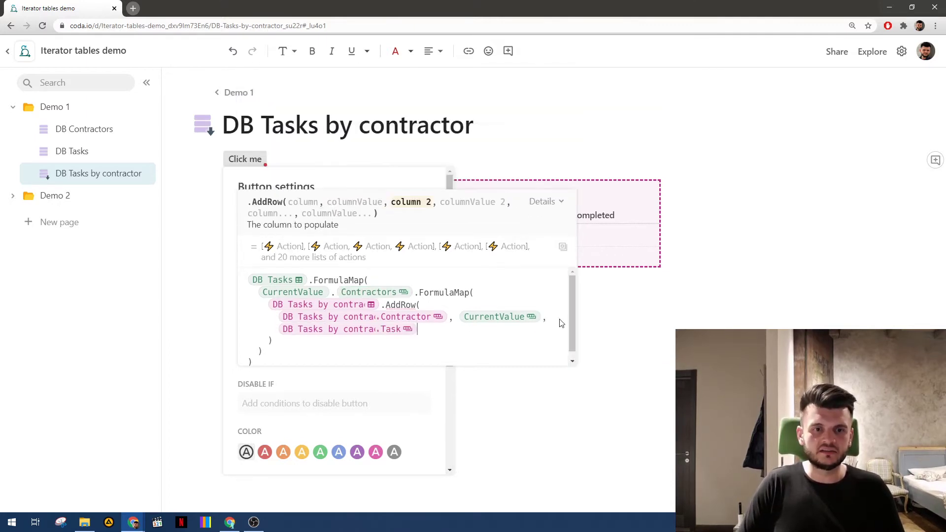
text(, )
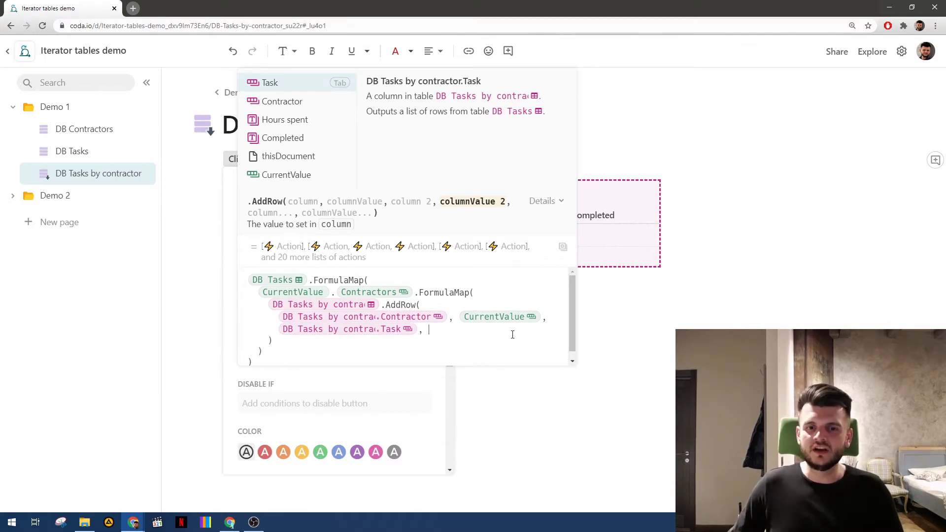
text(CurrentValue)
key(Tab)
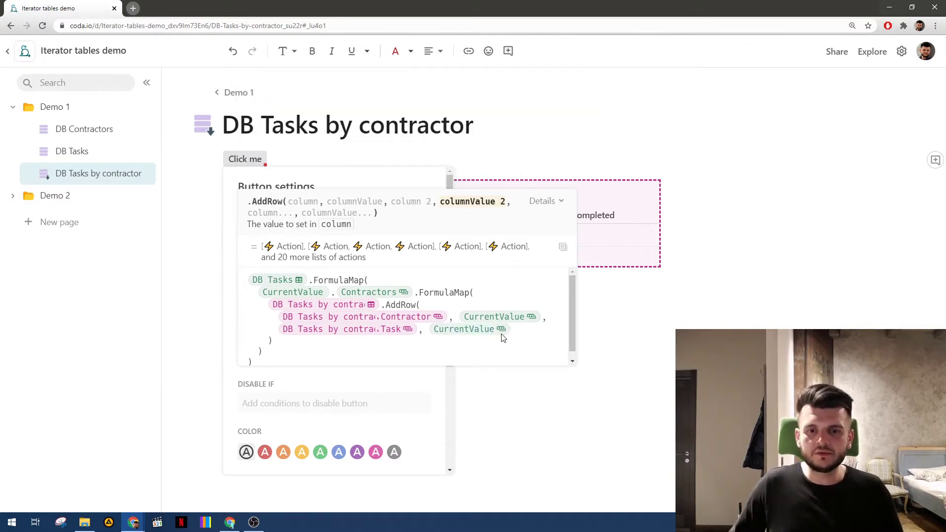
- Examine which list each CurrentValue and the Contractors reference in the nested formula refer to
click(482, 329)
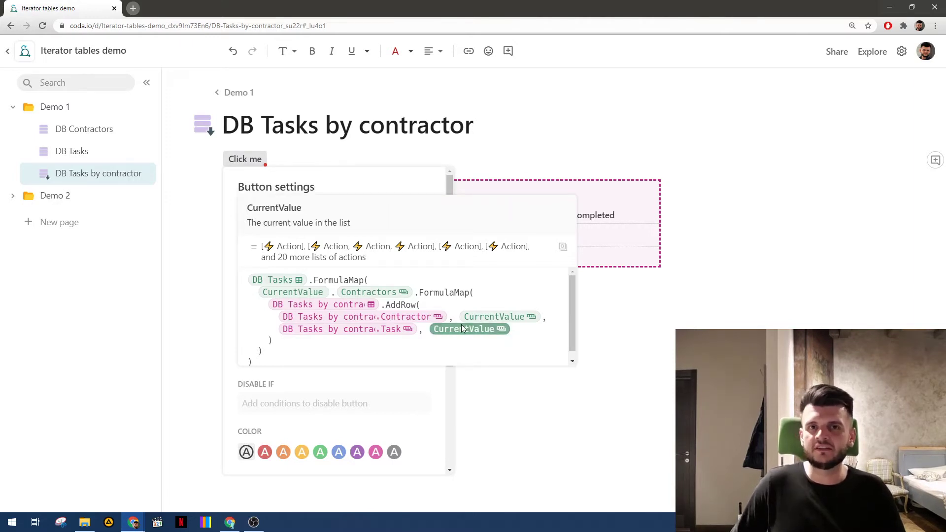
click(402, 297)
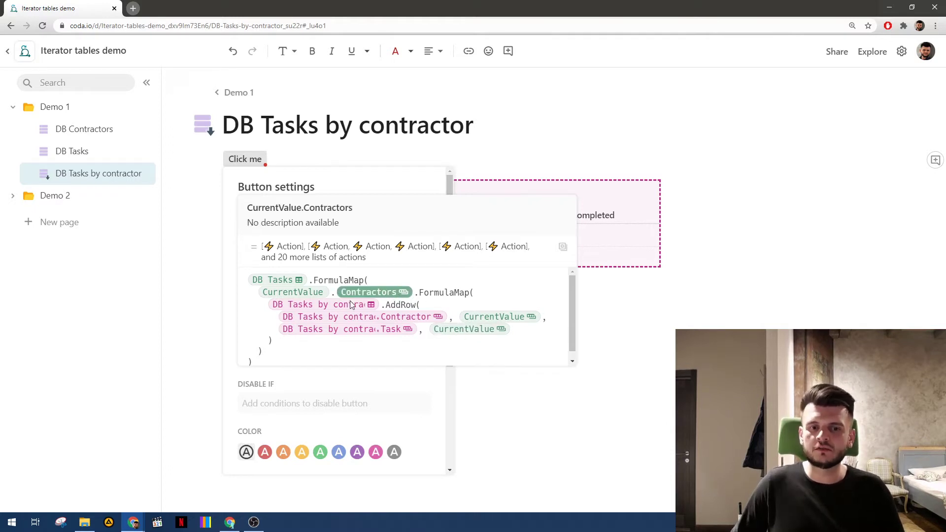
click(302, 293)
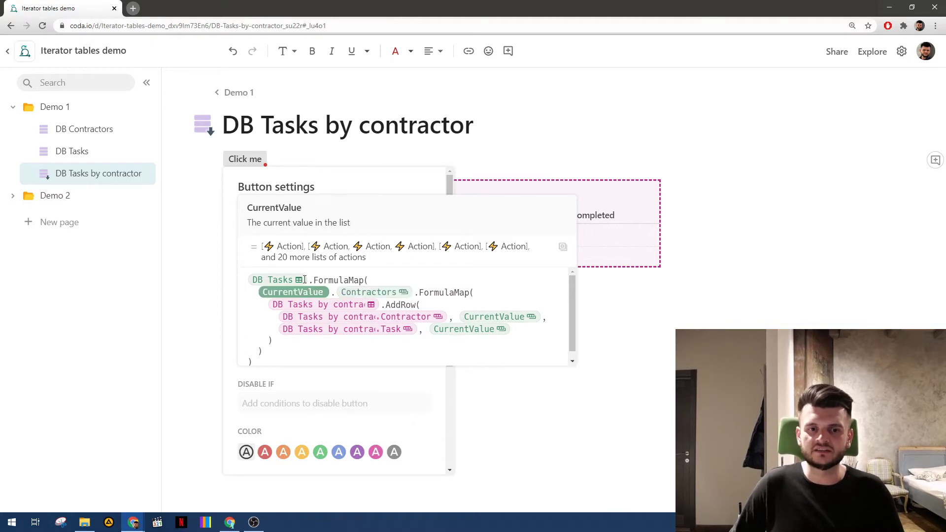
click(433, 340)
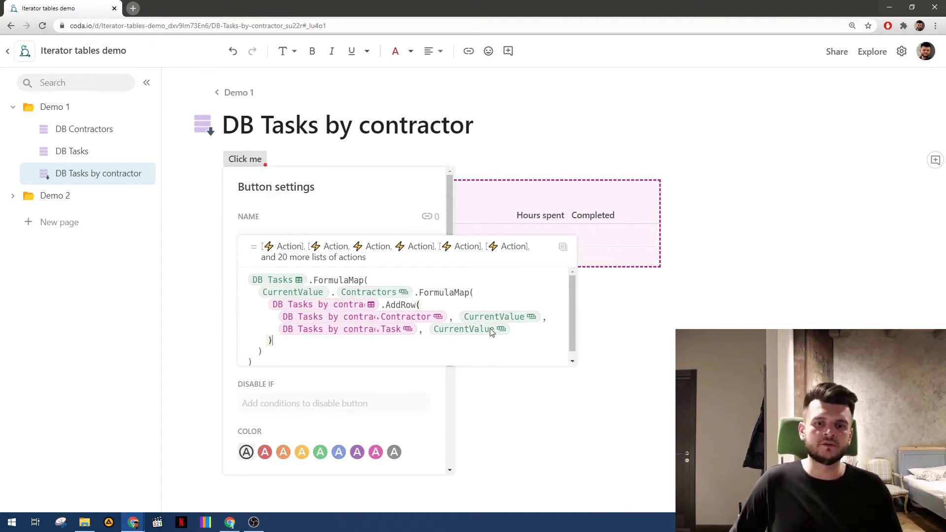
click(399, 353)
scroll(395, 355, down, 1)
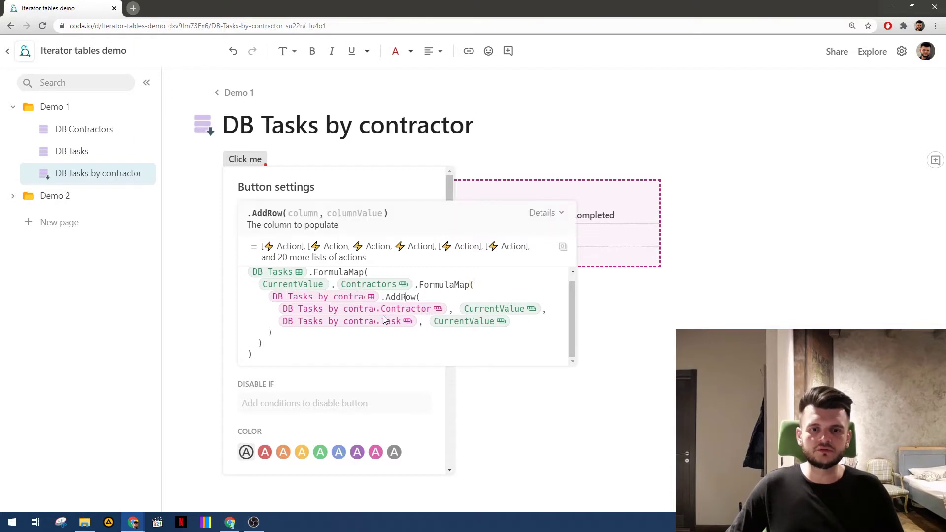
- Review the AddRow and inner FormulaMap parts of the nested formula and save it as the button's action
click(412, 298)
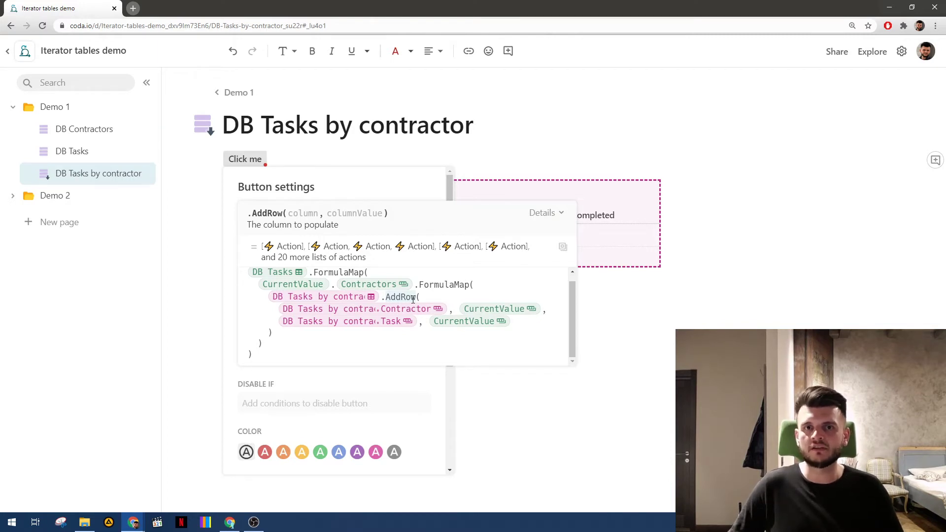
click(425, 297)
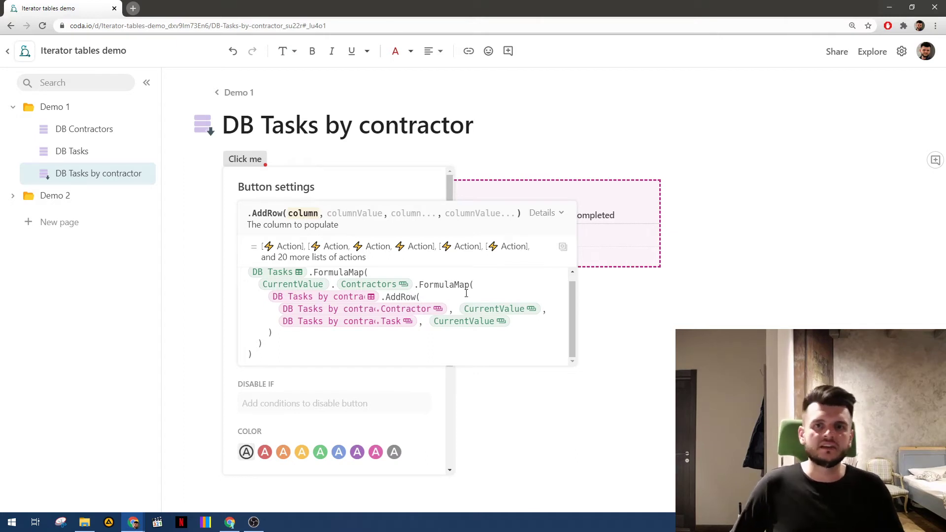
click(327, 343)
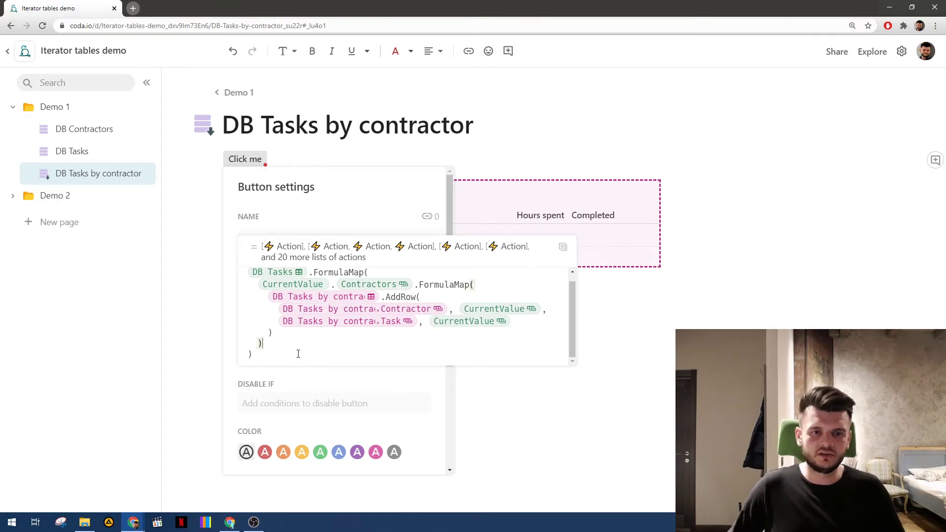
click(298, 353)
key(Return)
click(314, 162)
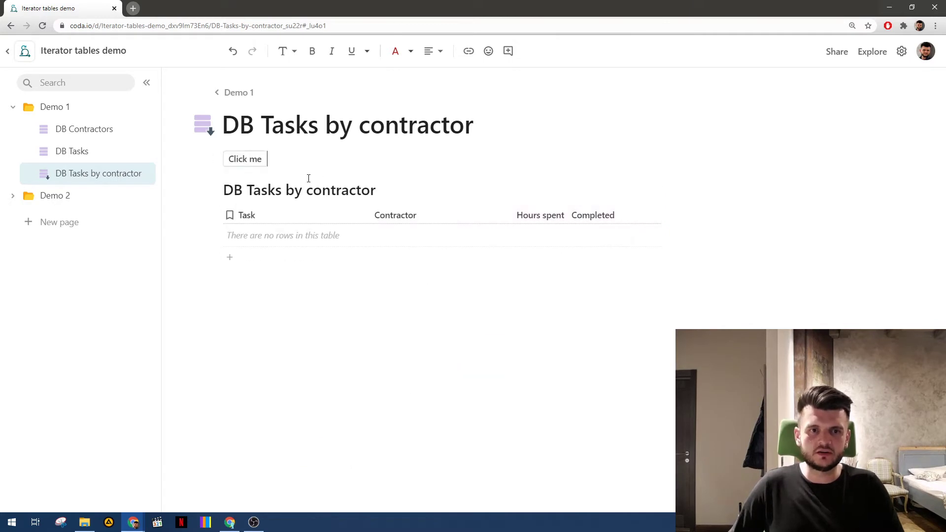
- Run the Click me button and check the Task and Contractor values it adds to DB Tasks by contractor
click(244, 159)
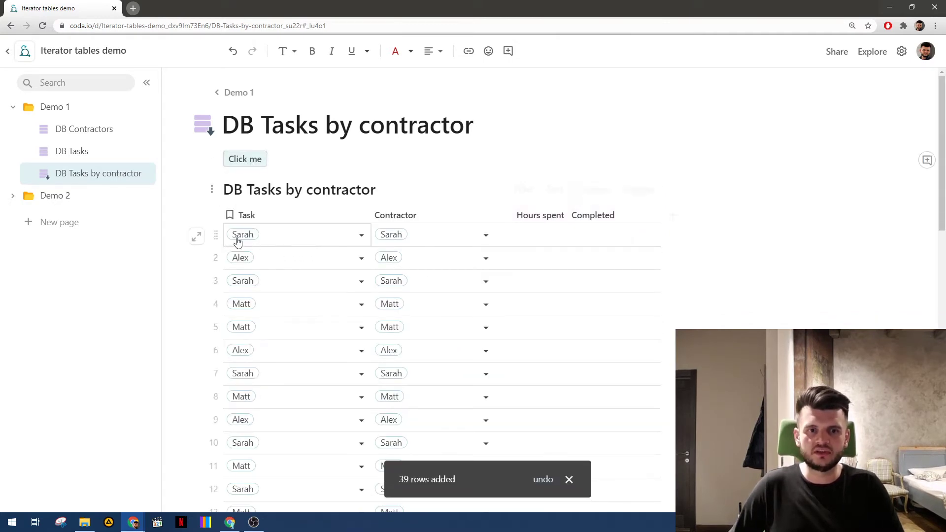
scroll(244, 193, down, 1)
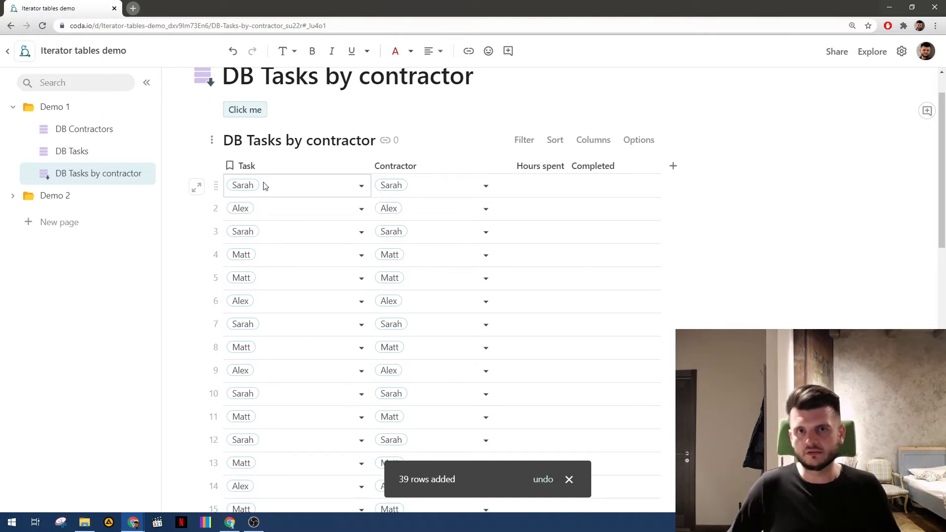
click(456, 184)
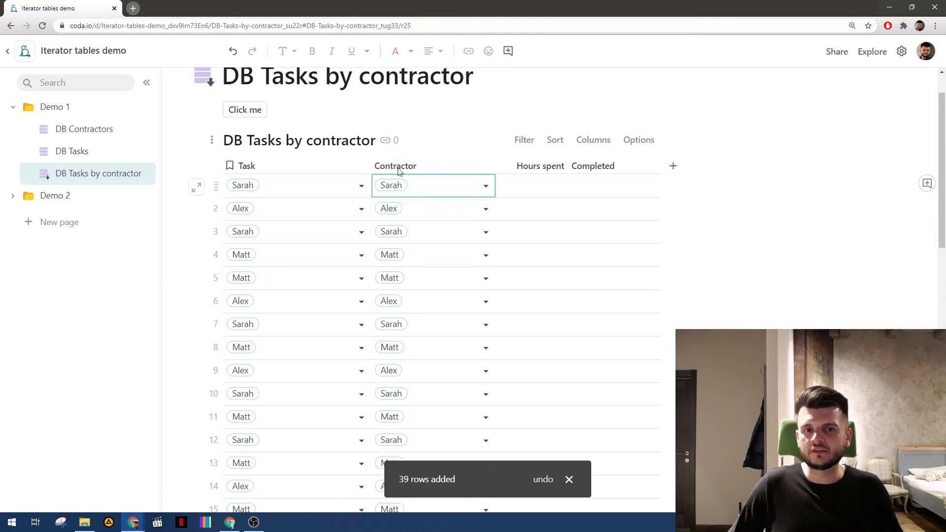
scroll(312, 190, down, 8)
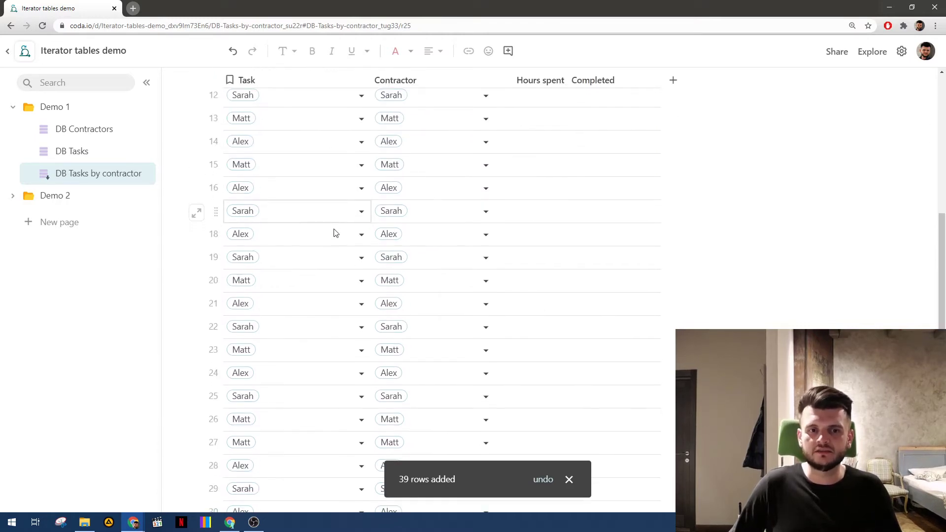
- Delete all rows from the DB Tasks by contractor table
scroll(333, 232, up, 10)
click(208, 232)
scroll(296, 320, down, 12)
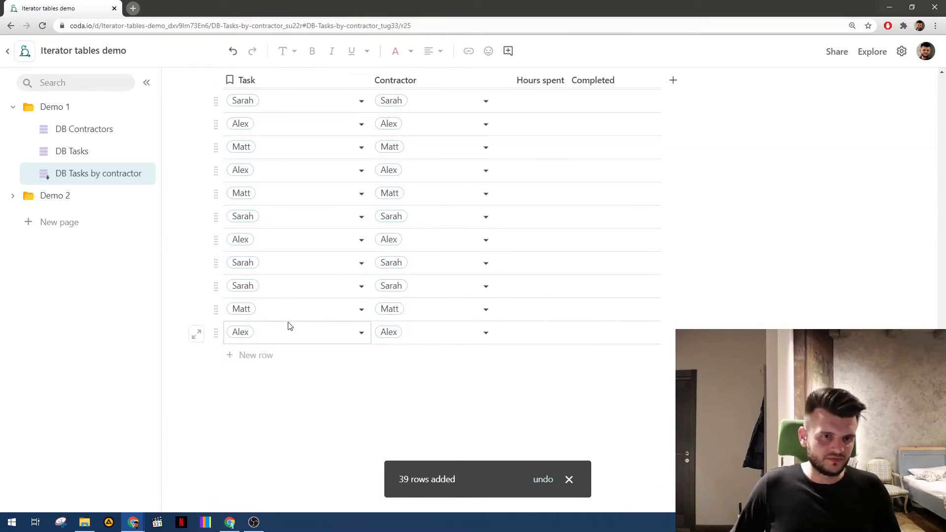
shift+click(215, 332)
right_click(213, 327)
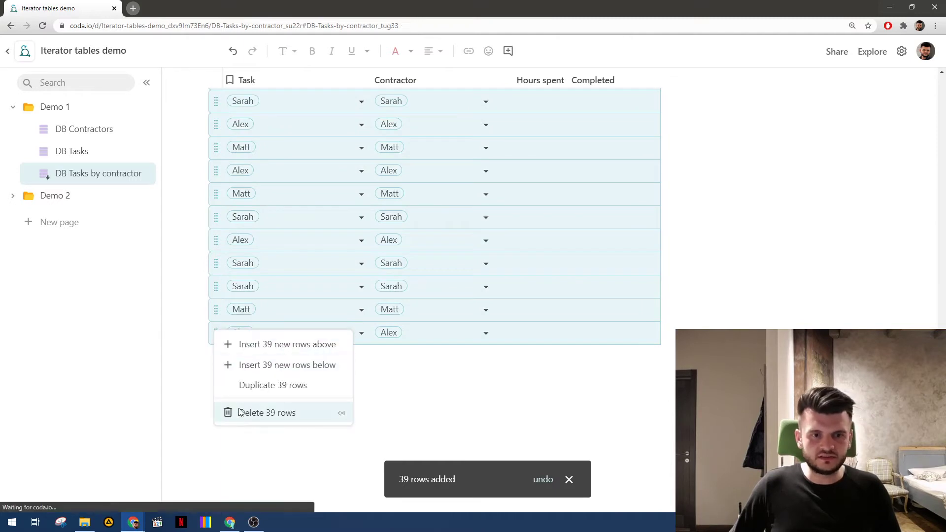
click(241, 412)
- Remove the Click me button from the page and insert a new blank table in its place
click(297, 156)
key(BackSpace)
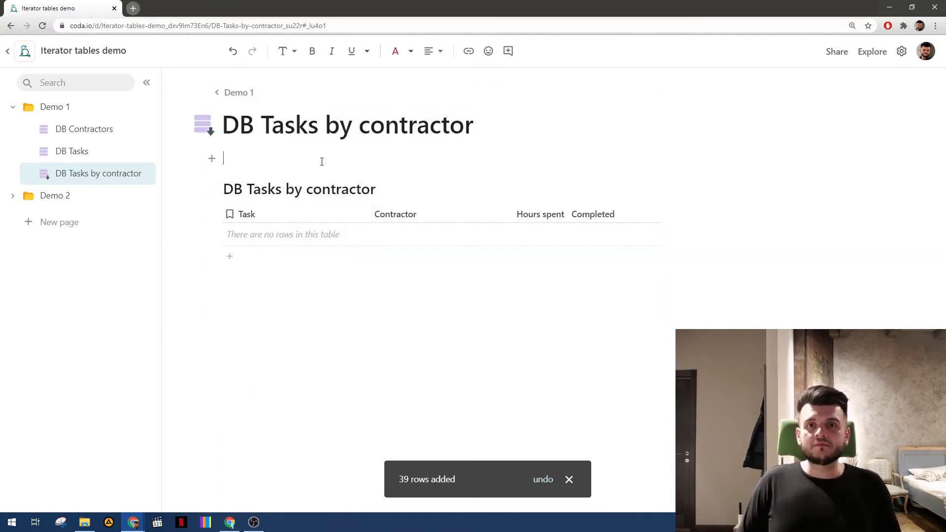
text(/)
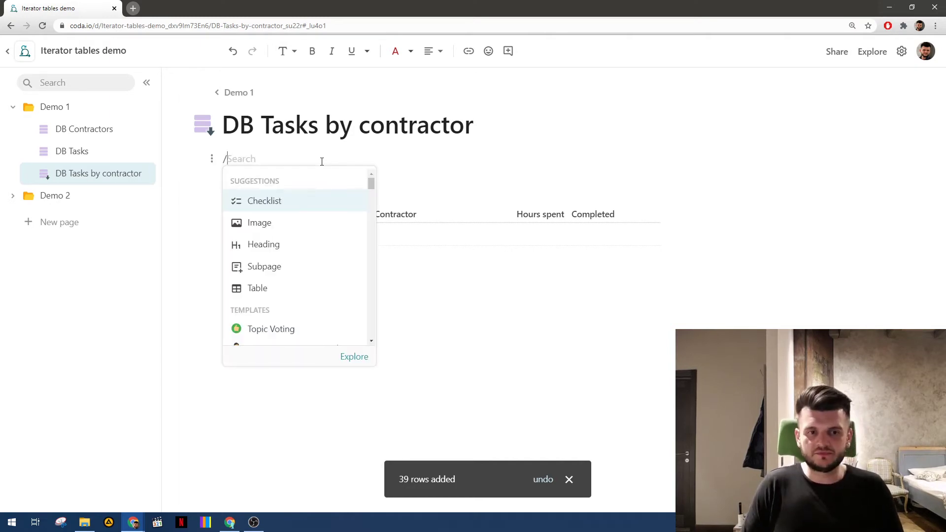
key(Down)
key(Down)
key(Down)
key(Down)
key(Return)
key(Return)
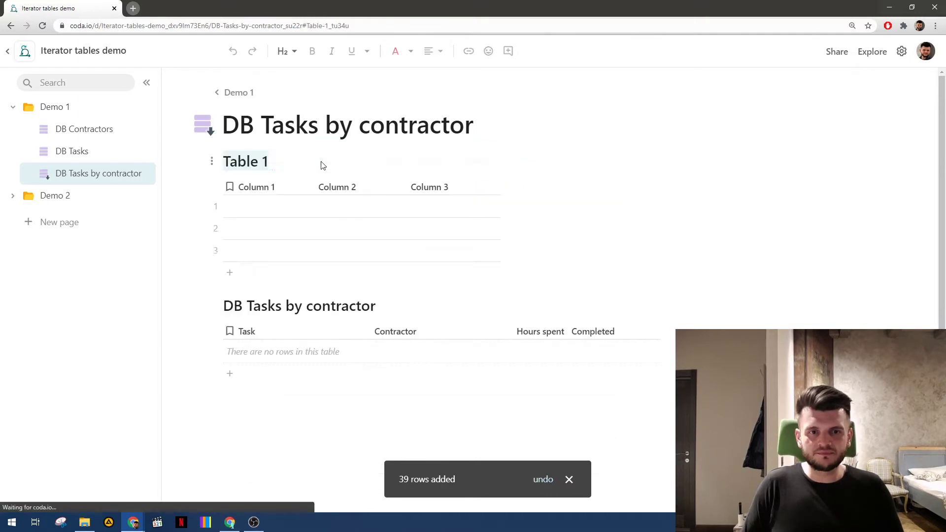
- Name the new table HLP Tasks dumper
text(HLP)
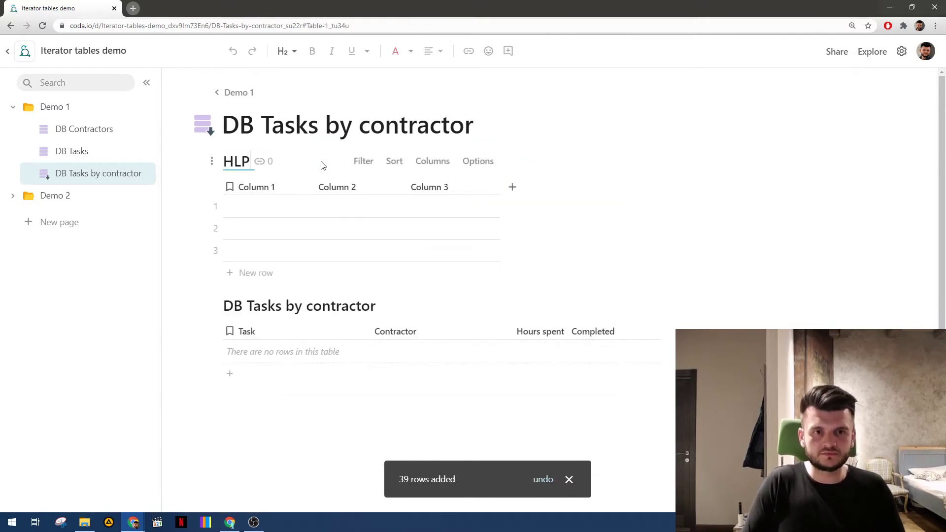
text( Tasks)
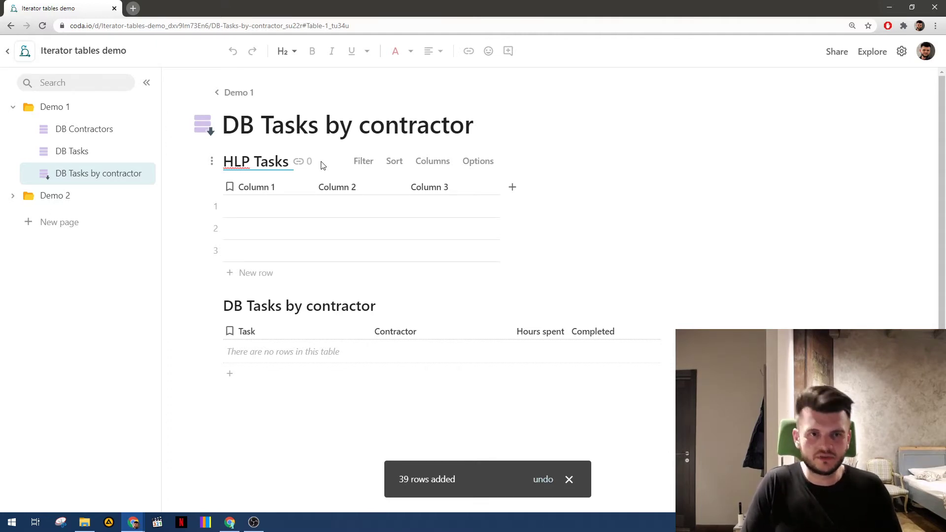
text(dumper)
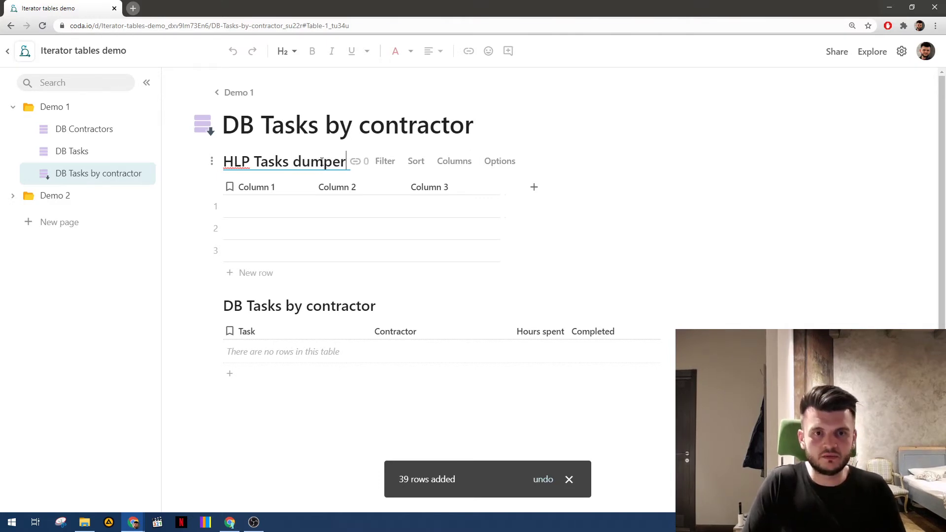
key(Return)
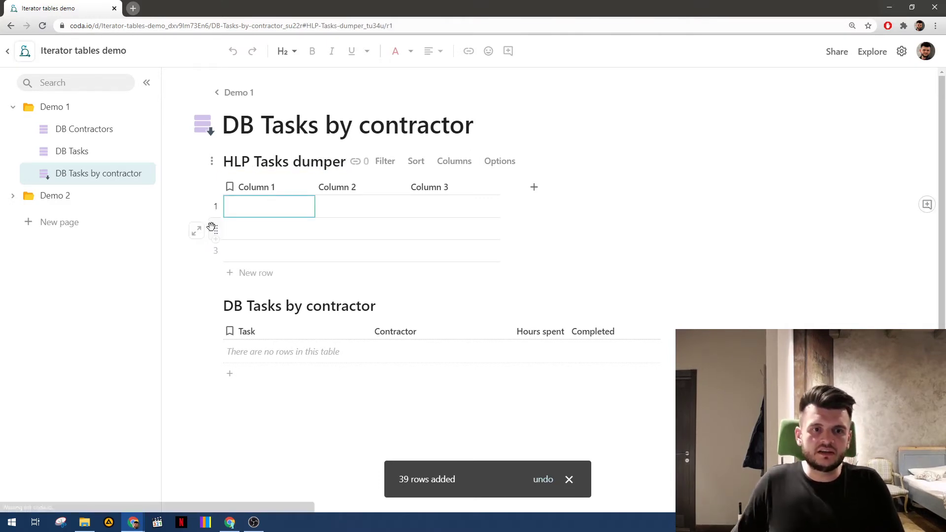
- Delete the extra blank rows from HLP Tasks dumper, keeping a single row
click(214, 227)
key(Delete)
key(Delete)
- Rename Column 1 to Display column and enter HLP Tasks dumper as its value in the only row
click(289, 191)
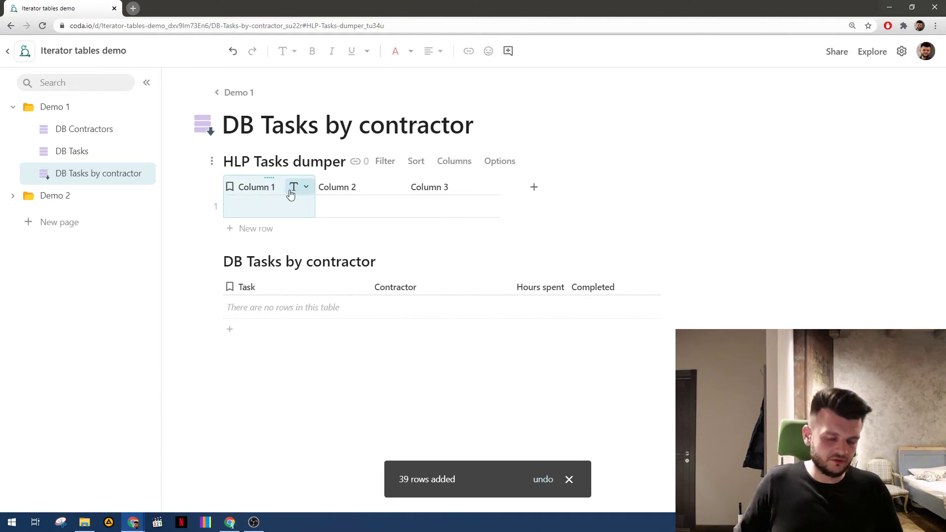
text(Display column)
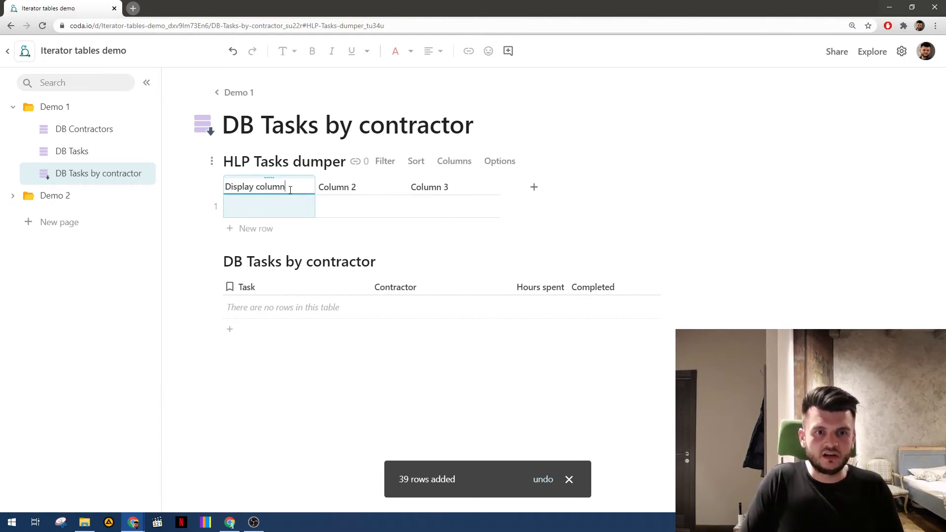
key(Return)
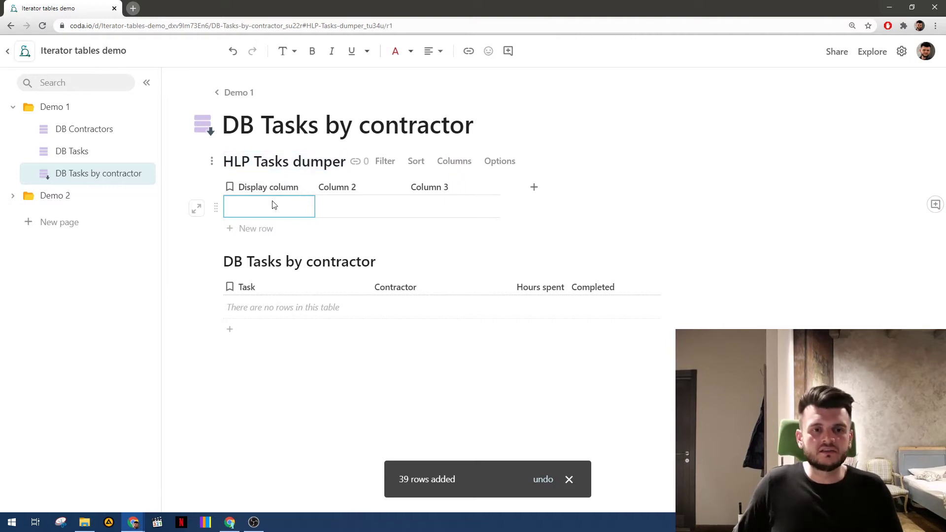
text(HLP Tasks dumper)
key(Tab)
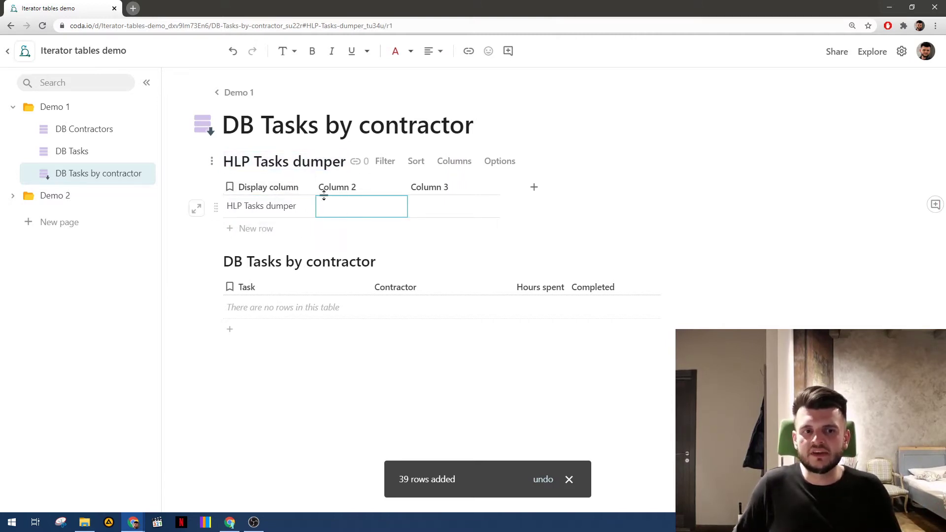
- Change the type of Column 2 in HLP Tasks dumper to Button
click(492, 401)
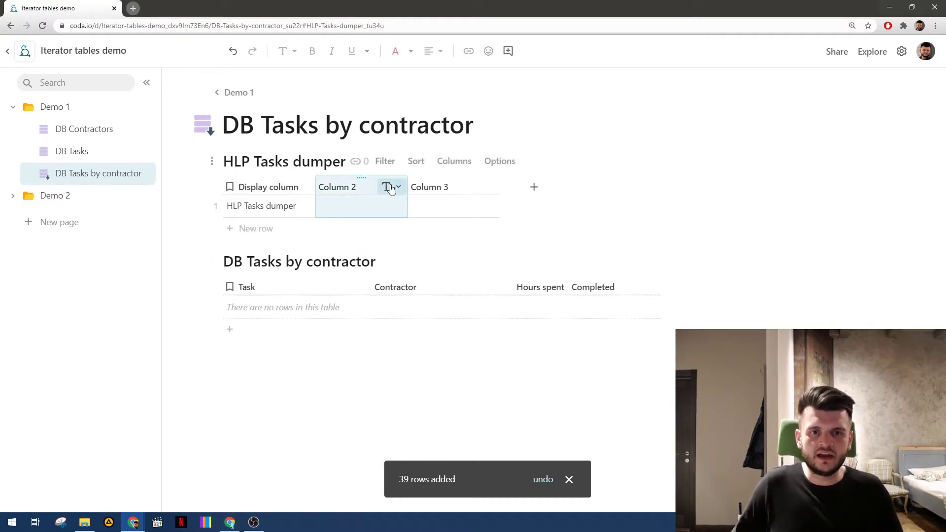
click(391, 187)
click(399, 228)
click(414, 375)
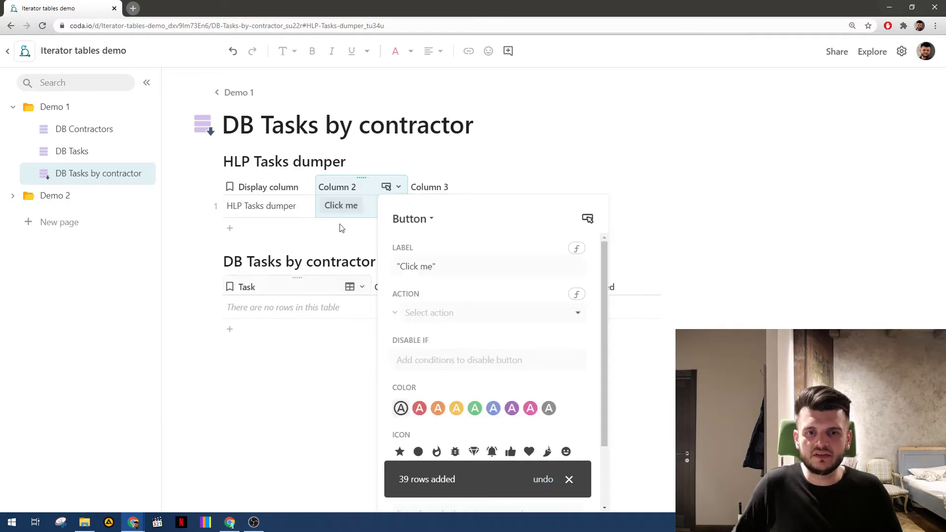
click(284, 391)
text(@)
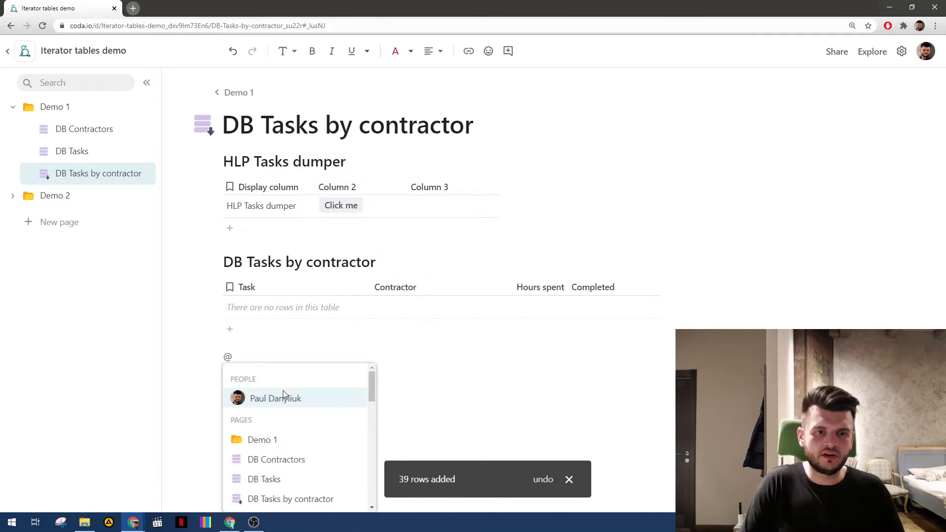
text(H)
key(Return)
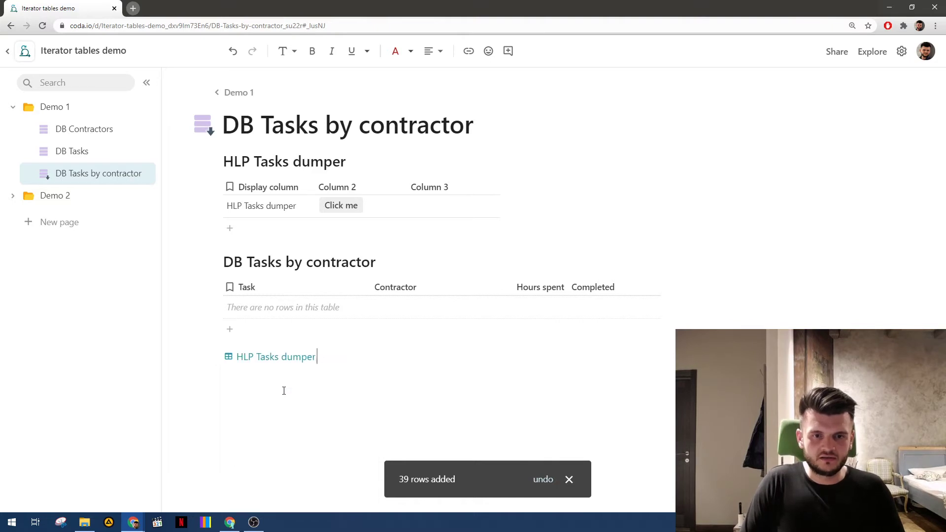
key(BackSpace)
key(BackSpace)
- Try a page formula below the tables that references Column 2 of the HLP Tasks dumper row, and discard it
text(=@)
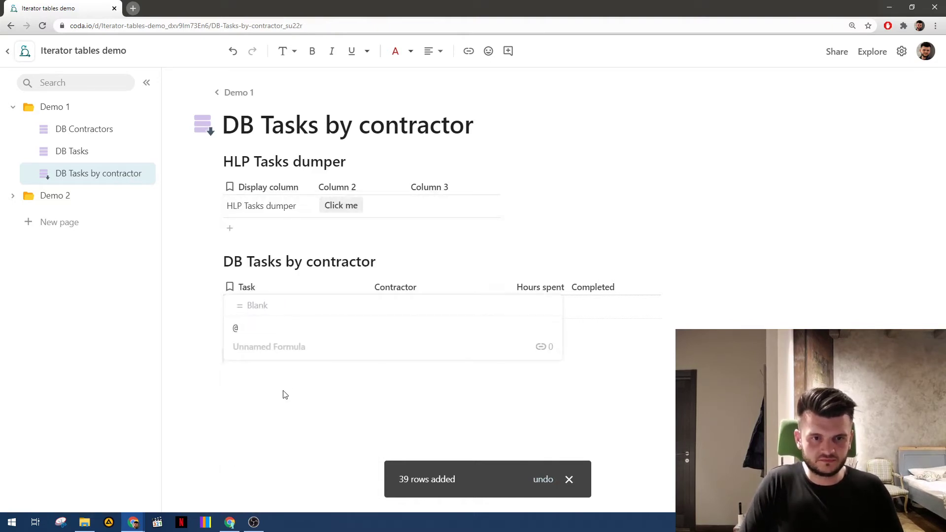
key(BackSpace)
text(@H)
key(Tab)
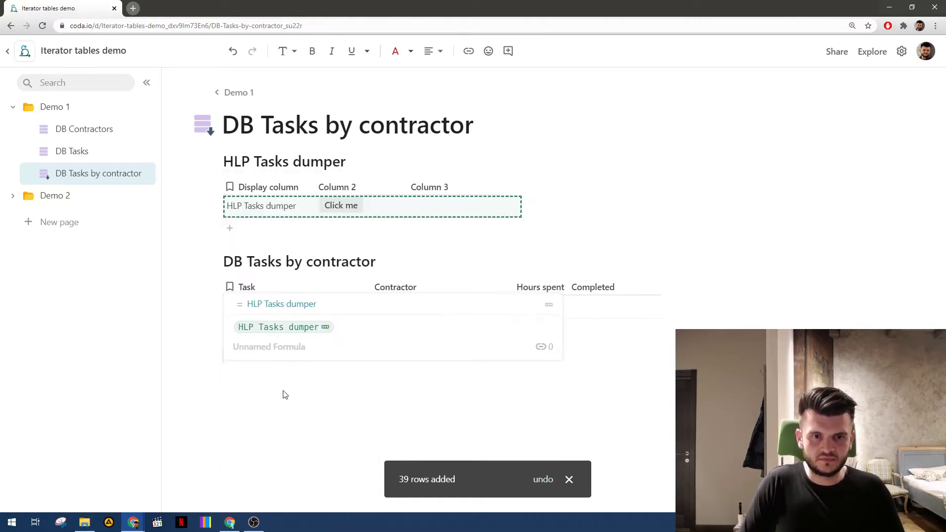
text(.Column 2)
key(Down)
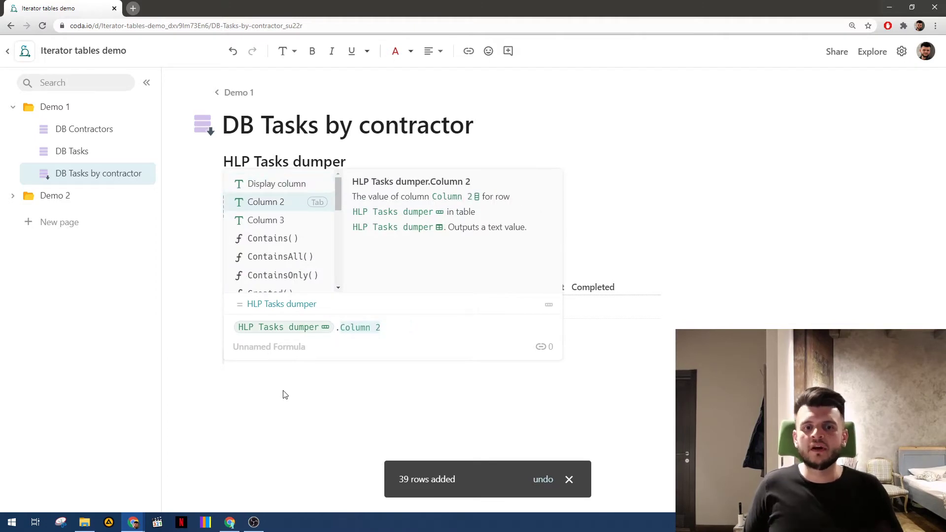
key(Tab)
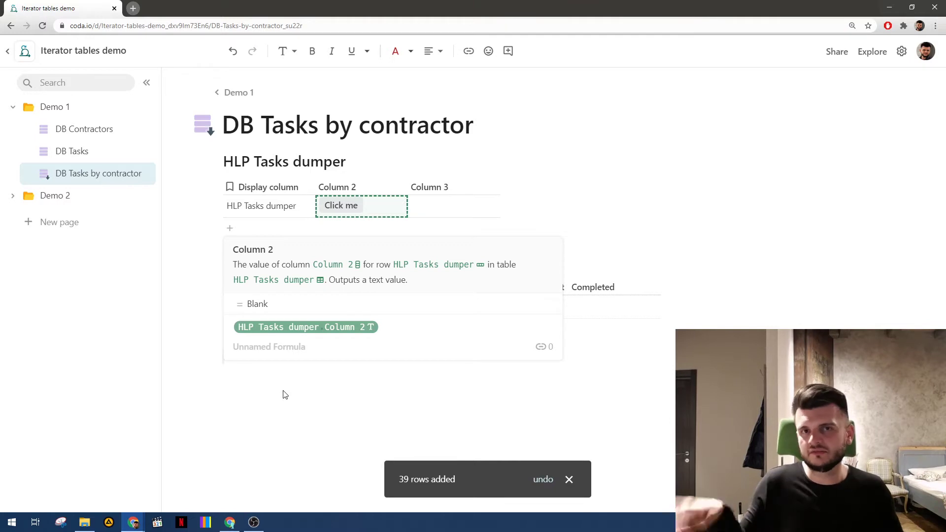
key(Return)
click(318, 356)
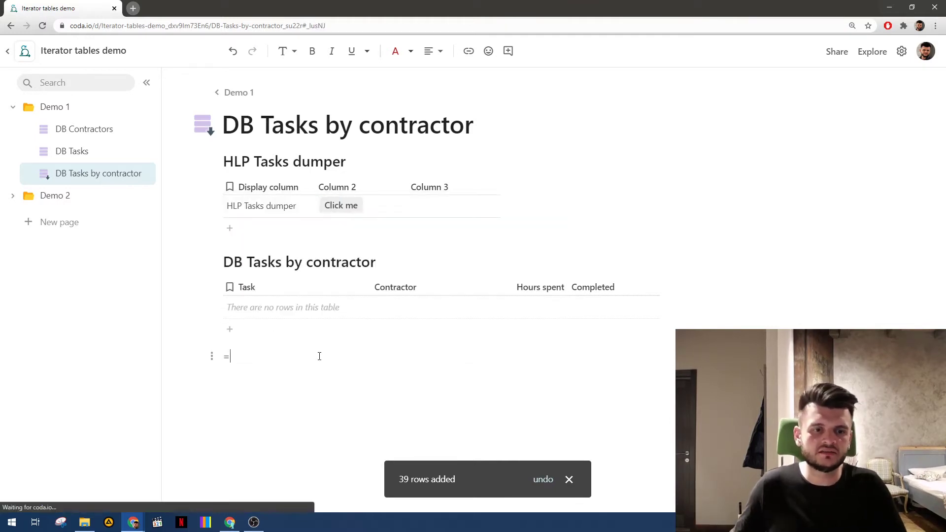
key(BackSpace)
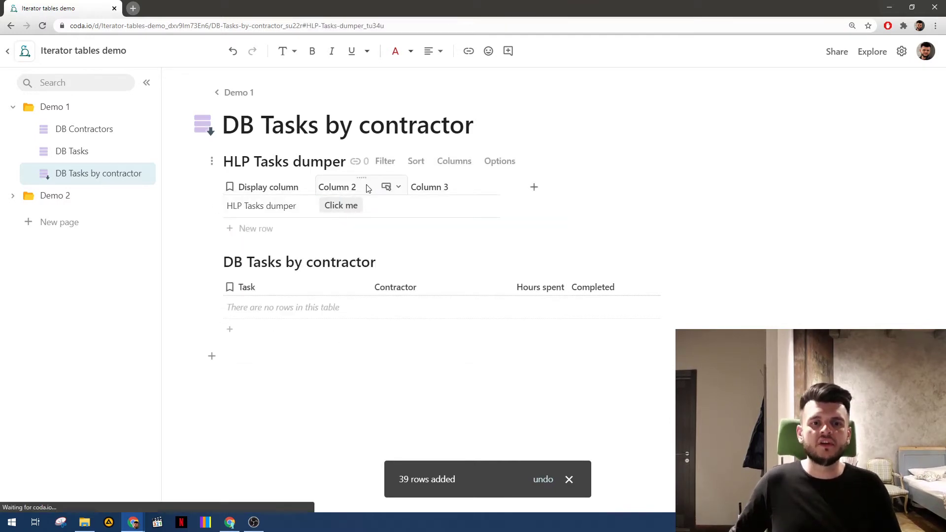
- Rename the button column Column 2 in HLP Tasks dumper to Dump tasks
click(398, 187)
click(382, 205)
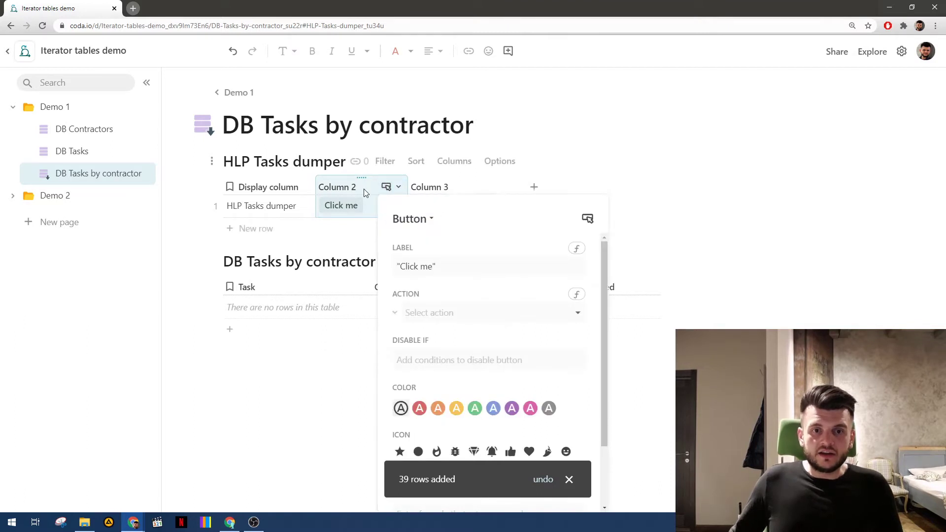
double_click(363, 188)
text(Dump)
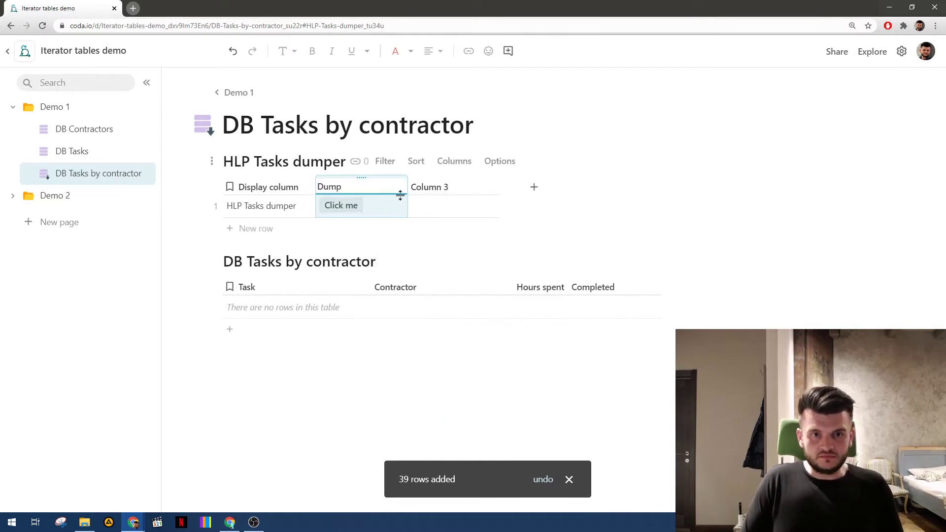
text( tasks)
click(428, 206)
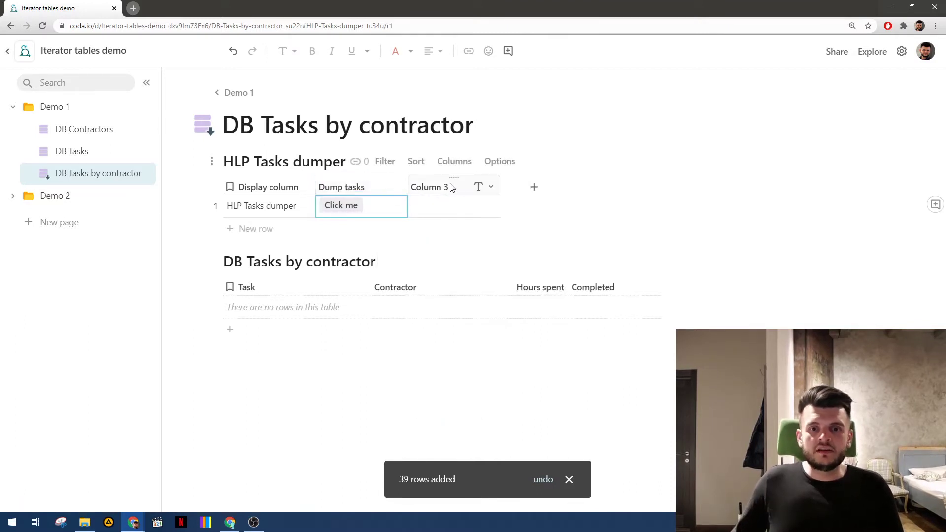
- Make Column 3 in HLP Tasks dumper a Lookup to DB Tasks and rename it Current task
click(486, 189)
click(530, 232)
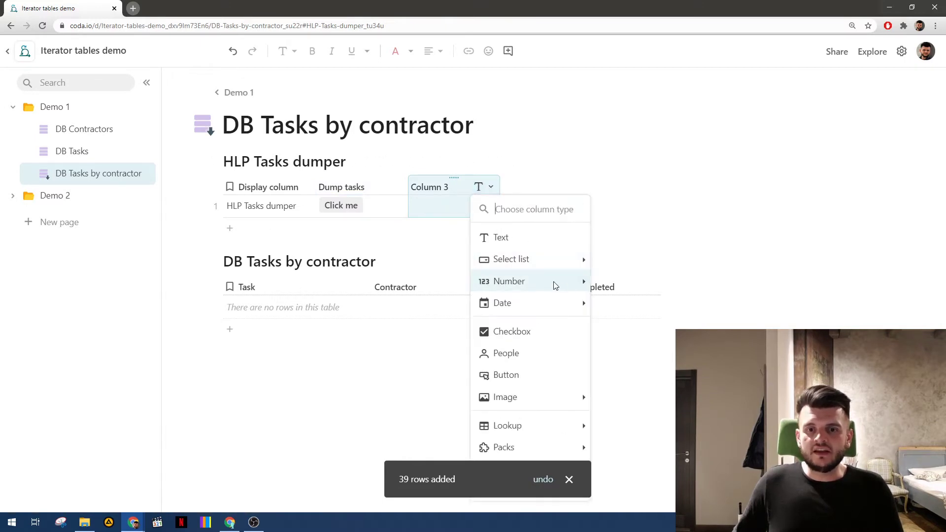
mouse_move(532, 432)
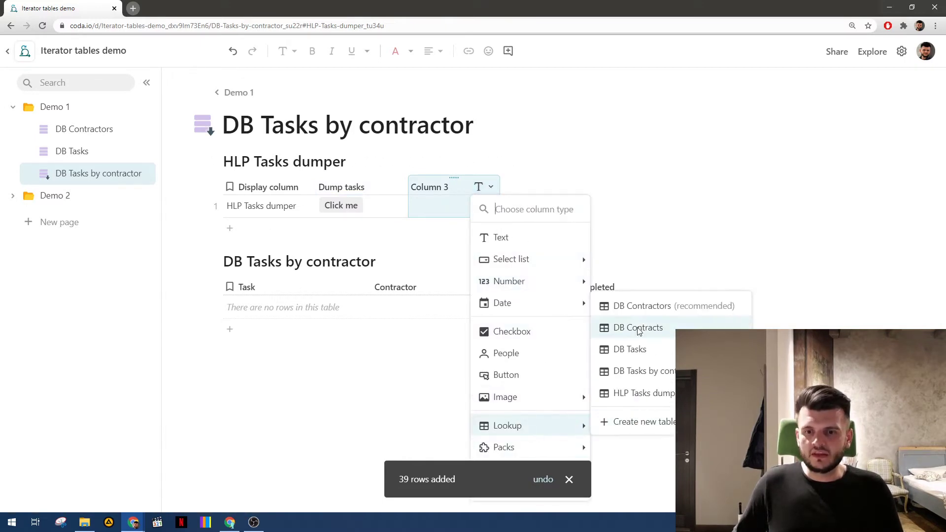
click(631, 350)
double_click(475, 186)
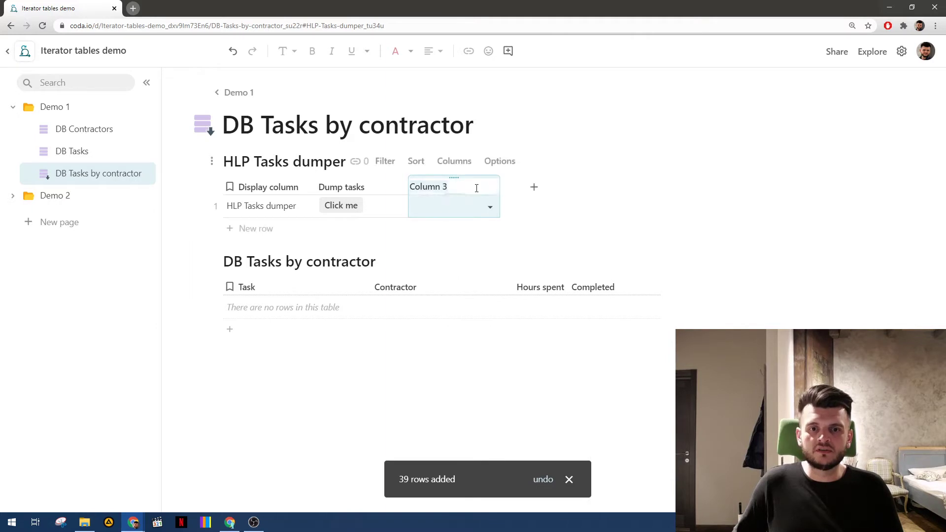
text(Current )
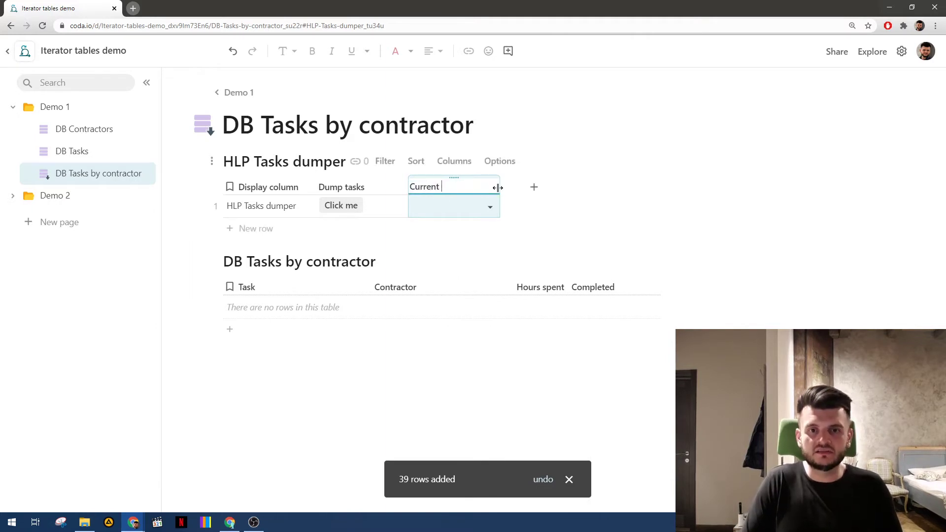
text(task)
key(Return)
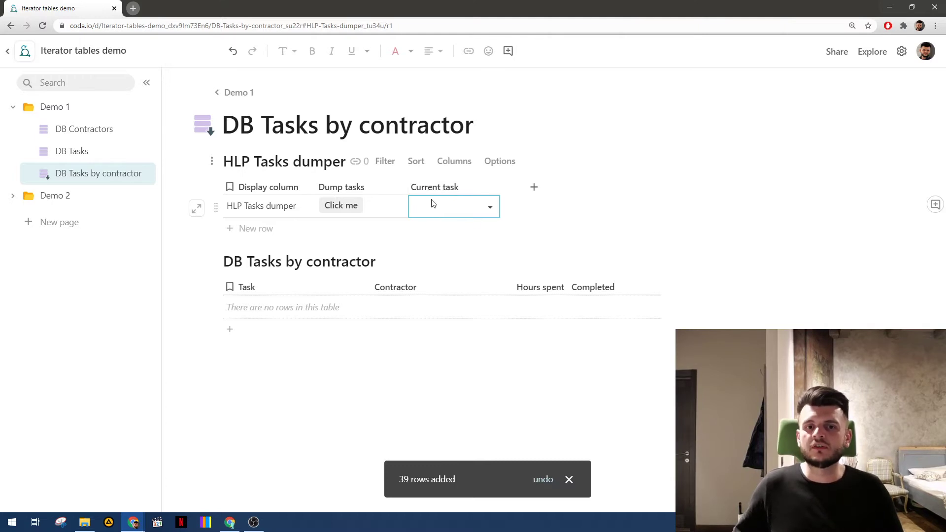
- Start the Dump tasks button's action formula with DB Tasks.FormulaMap(RunActions()), leaving an empty line inside RunActions for the actions
click(392, 193)
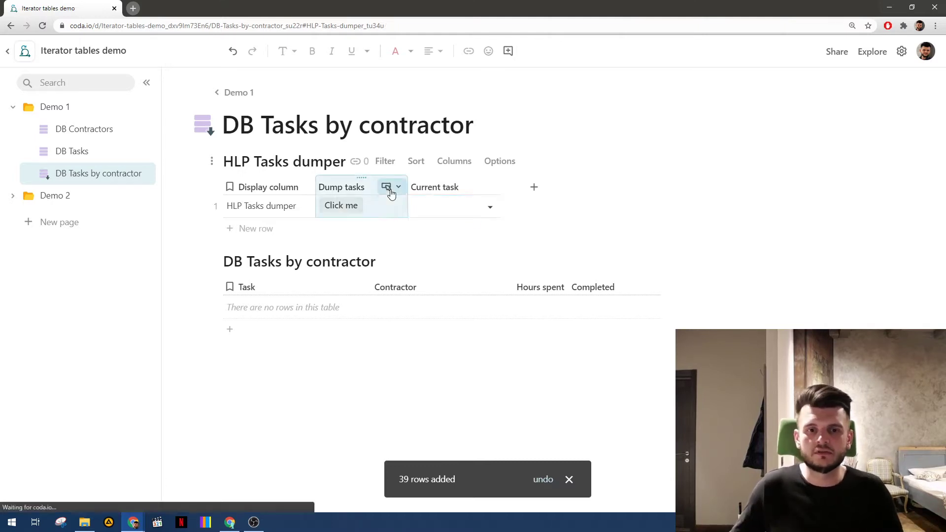
click(387, 188)
scroll(502, 321, down, 1)
scroll(502, 320, up, 1)
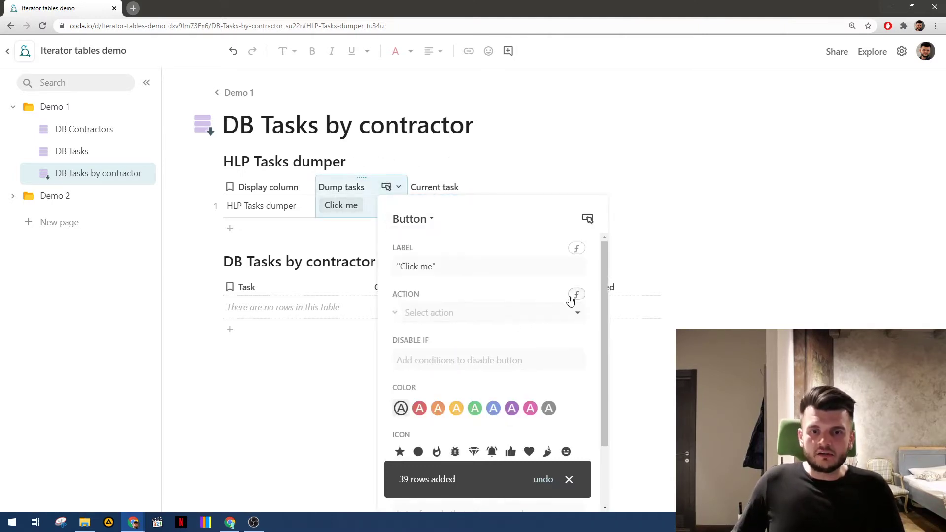
click(575, 296)
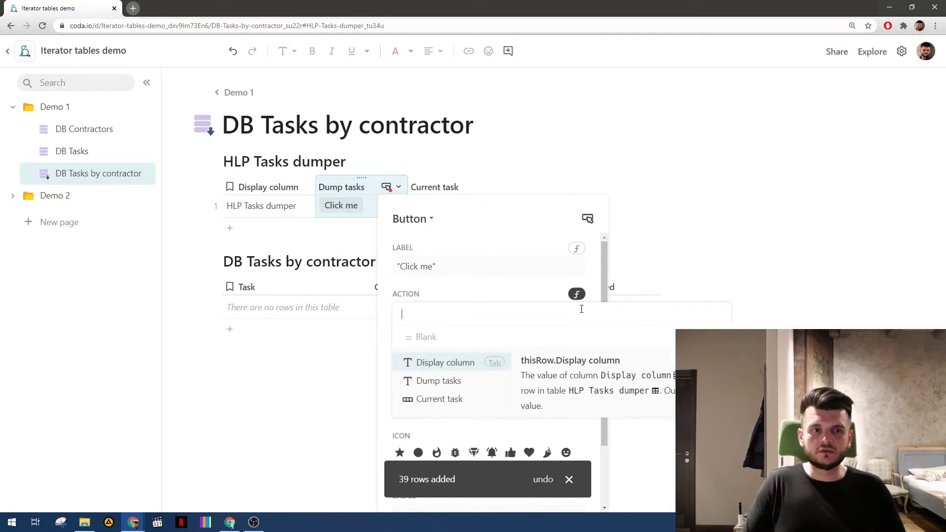
text(DB Tasks.)
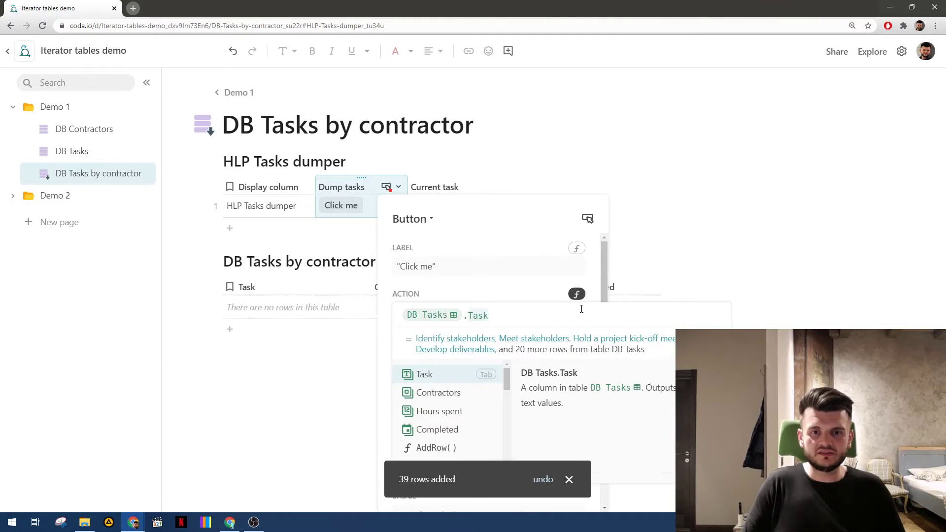
text(Form)
key(Tab)
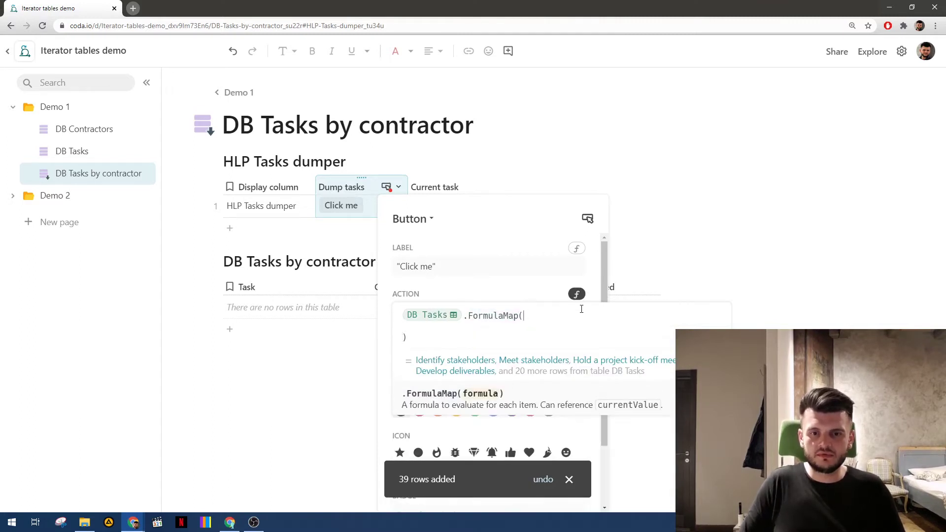
text(RunActions()
key(Down)
key(Down)
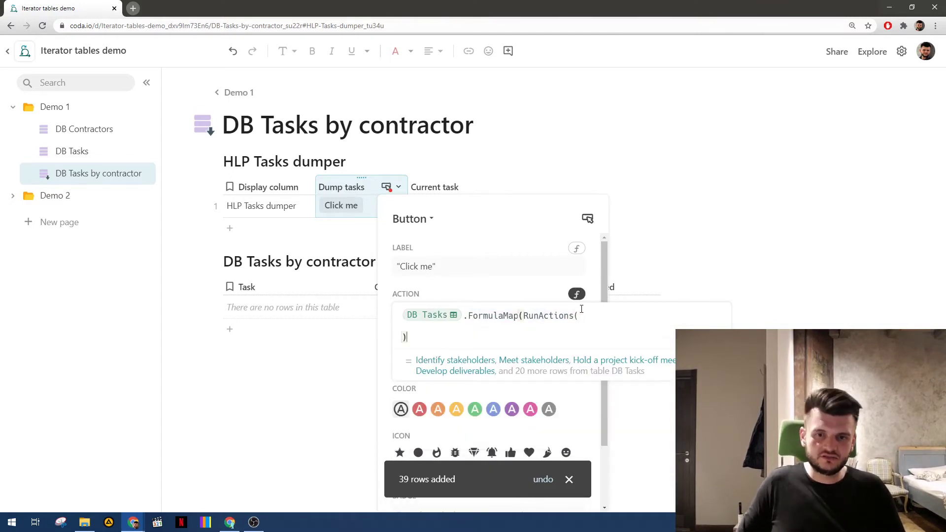
click(489, 329)
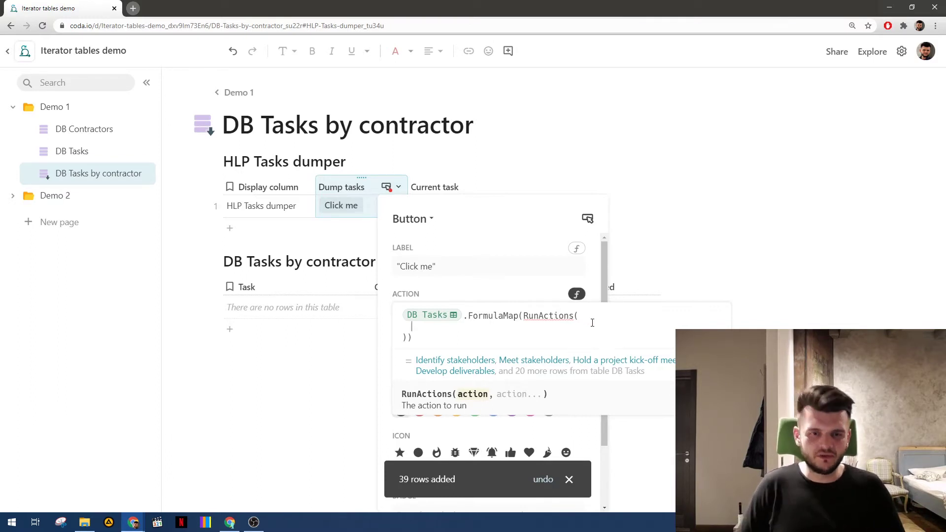
- Add thisRow.ModifyRows(thisRow.Current task, CurrentValue) as the first action inside RunActions
text(thisRow.Mod)
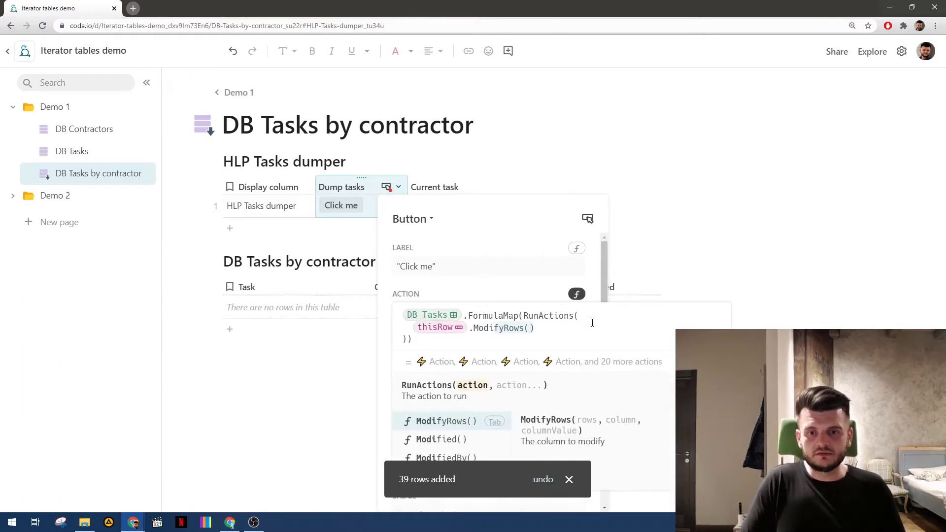
key(Tab)
key(Tab)
text(,)
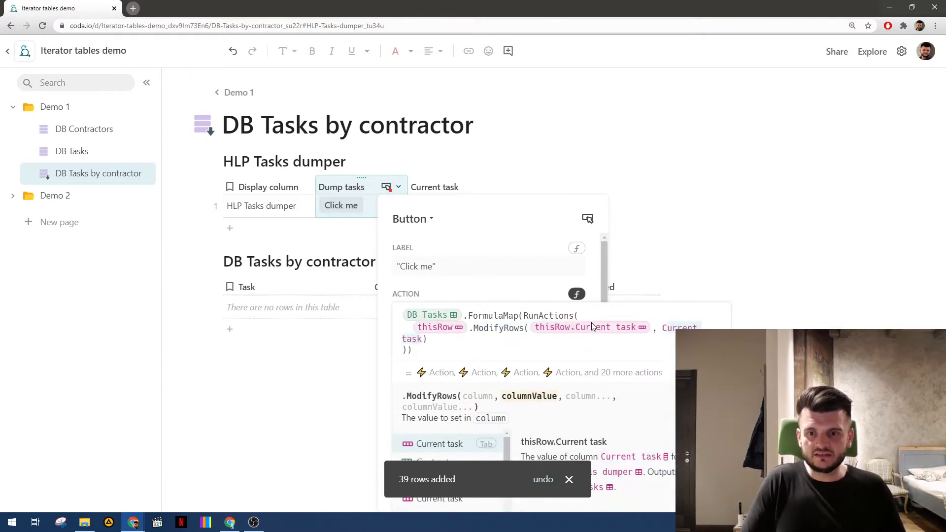
text( Cur)
key(Down)
key(Tab)
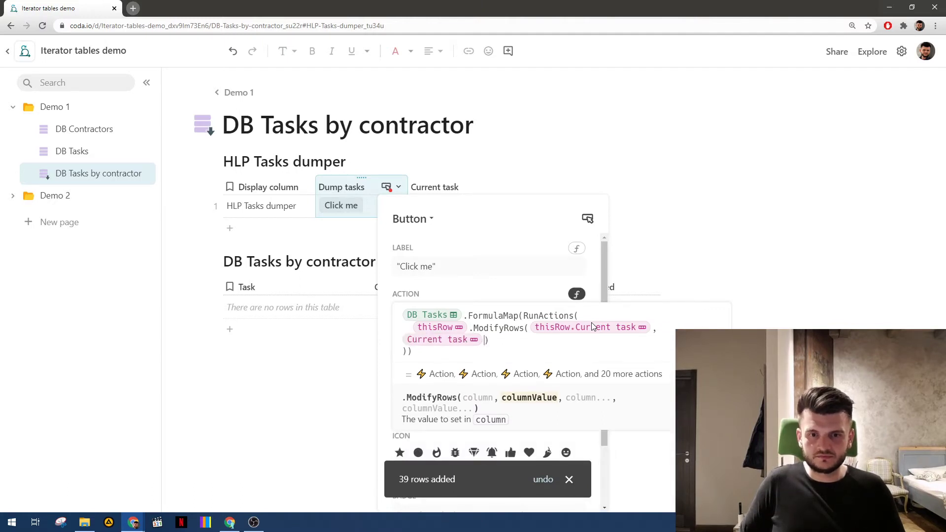
key(BackSpace)
key(BackSpace)
text(Cur)
text(rentValue)
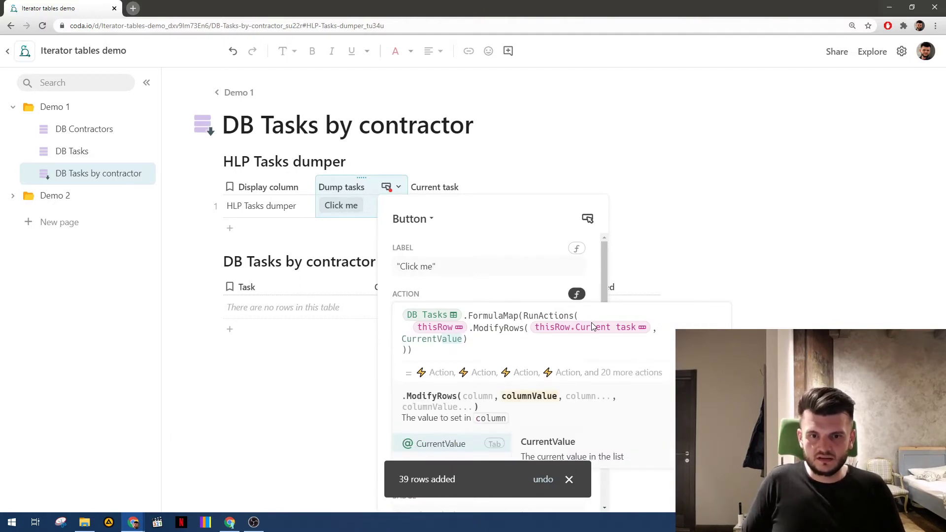
key(Tab)
key(Right)
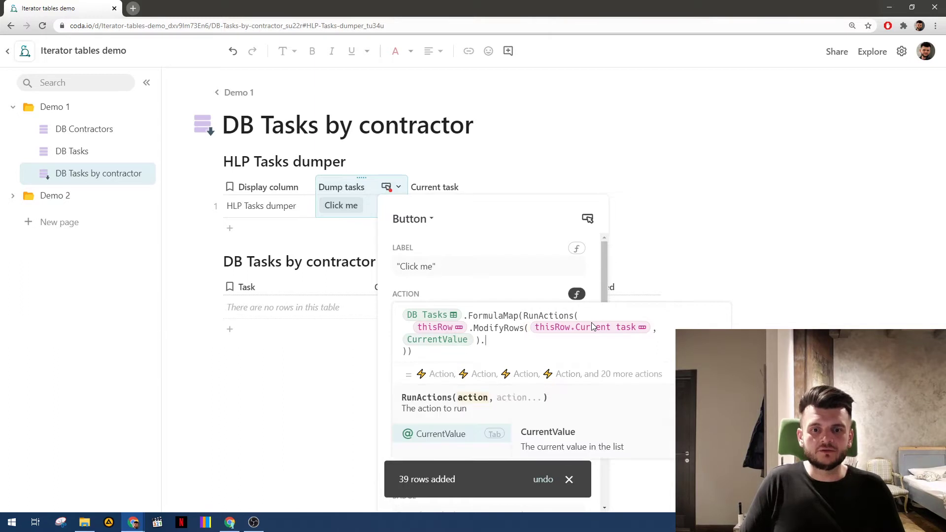
- Close the Dump tasks action formula and run the button in the HLP Tasks dumper row
click(456, 340)
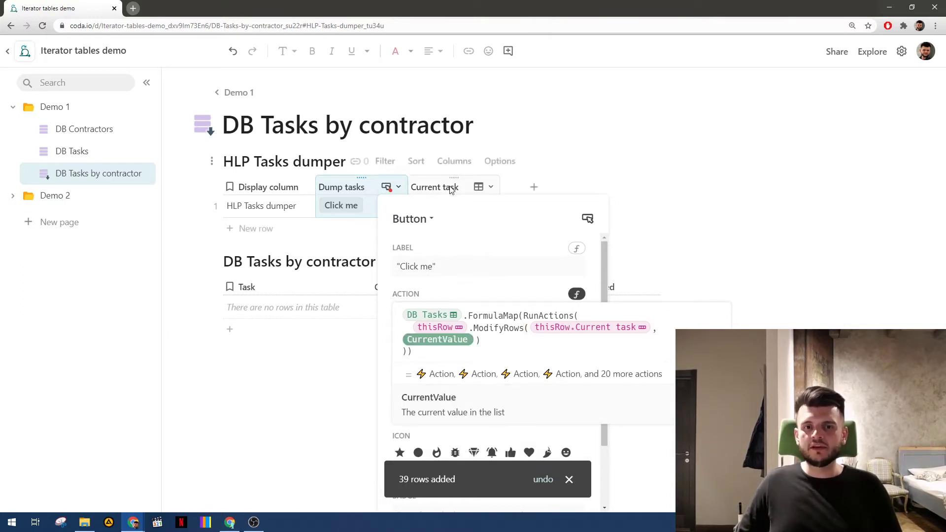
click(476, 351)
click(461, 200)
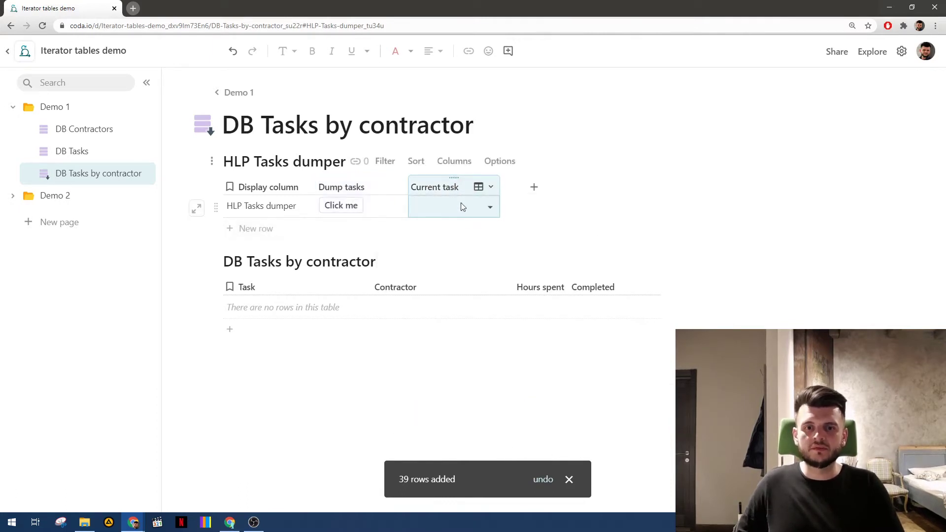
click(352, 207)
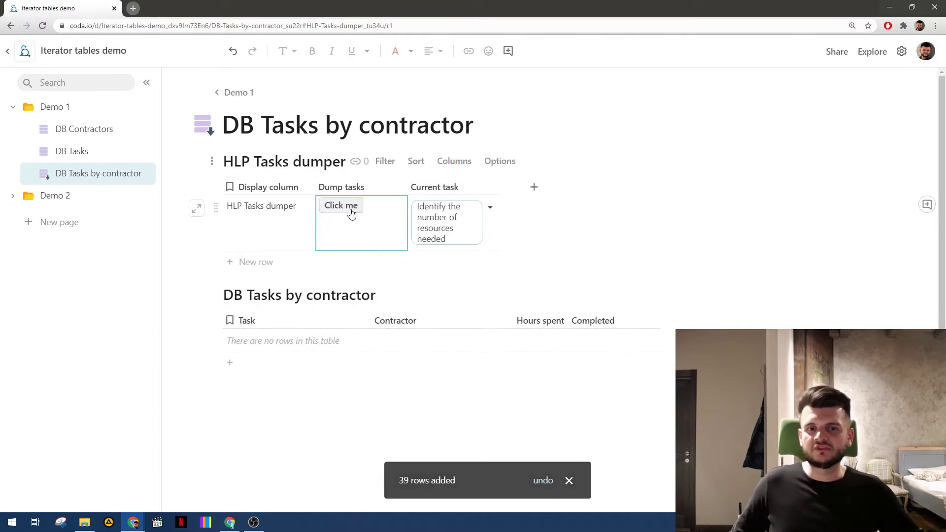
- Insert .Sort(true, DB Tasks.Completed) before FormulaMap in the Dump tasks action formula and save it
click(394, 186)
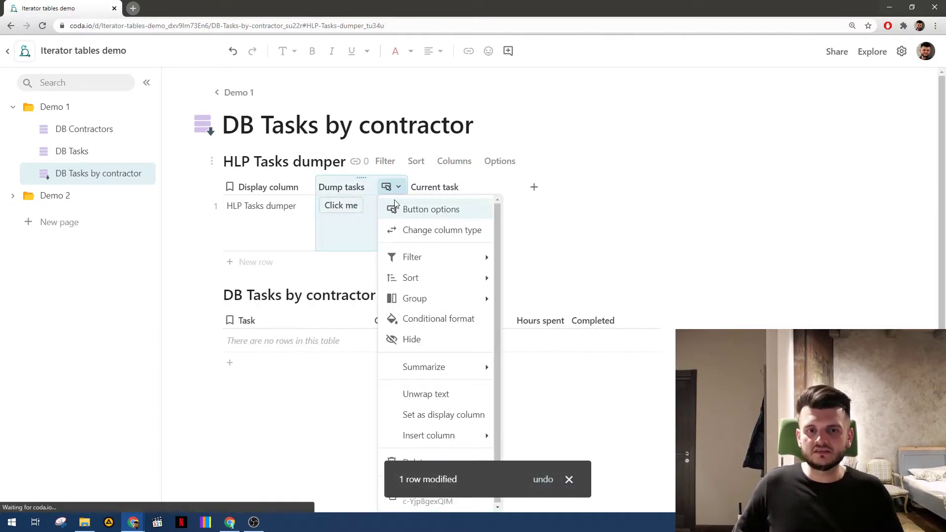
click(416, 206)
click(478, 316)
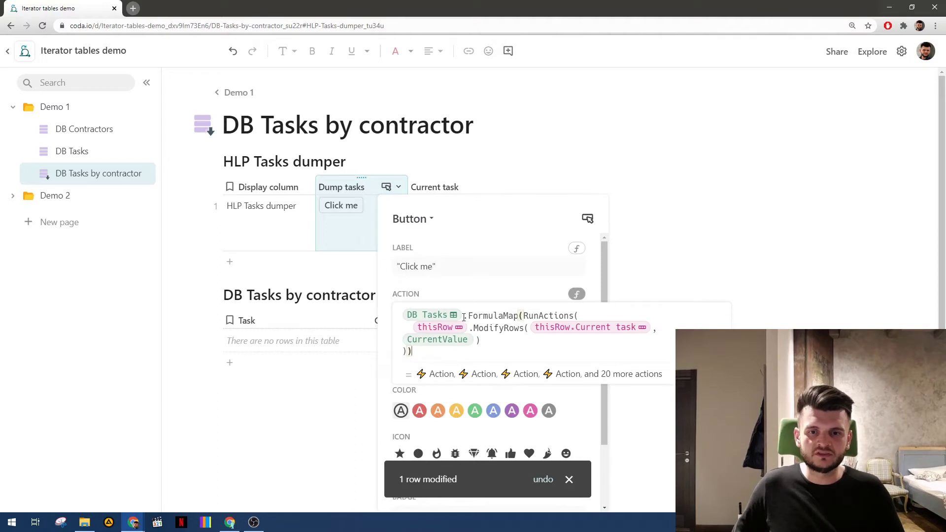
click(464, 317)
text(.Sort())
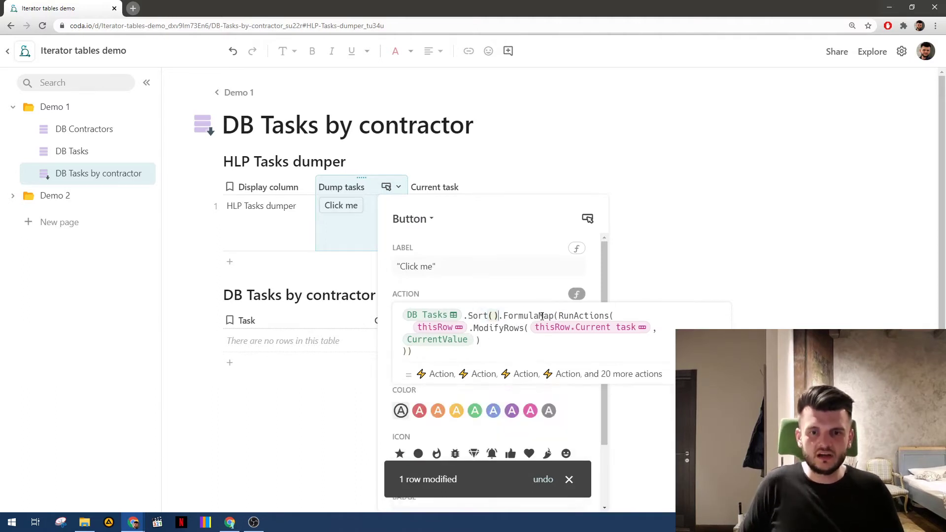
key(Left)
text(true, )
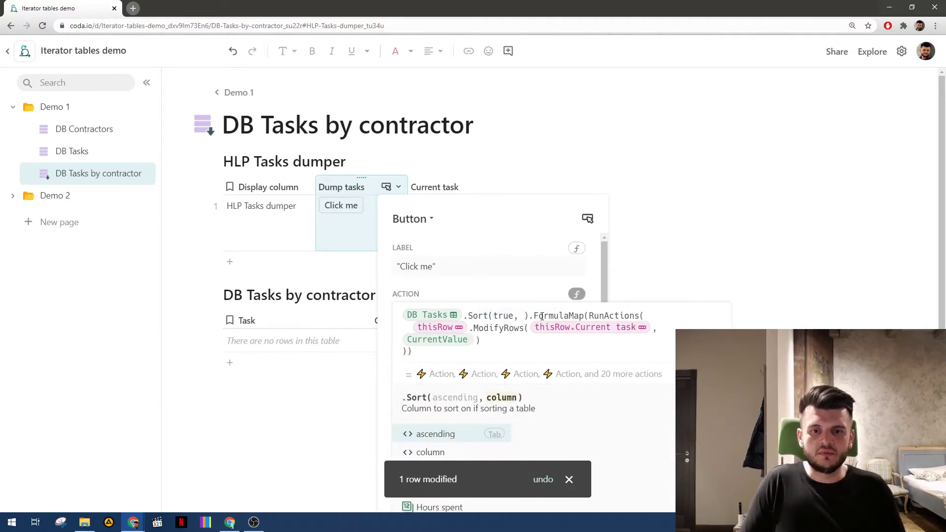
text(D)
key(BackSpace)
text(Completed)
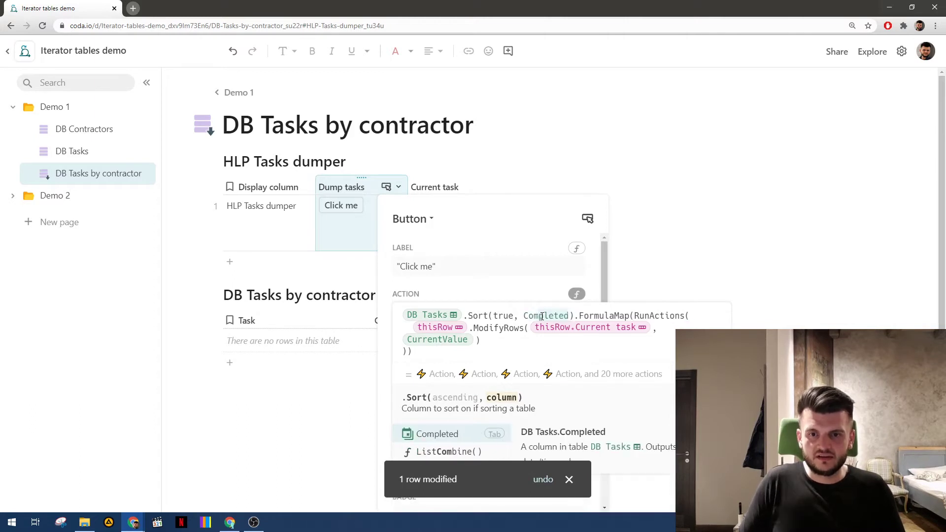
key(Tab)
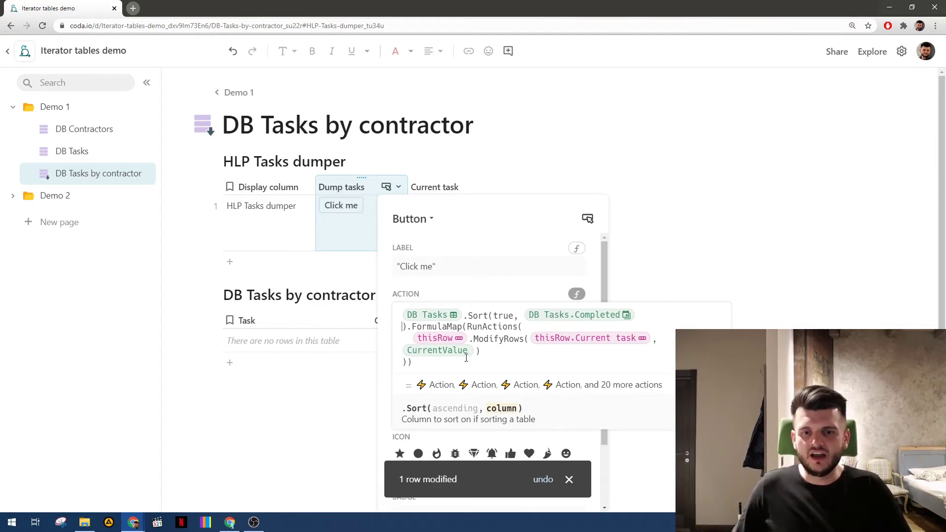
click(483, 367)
key(Return)
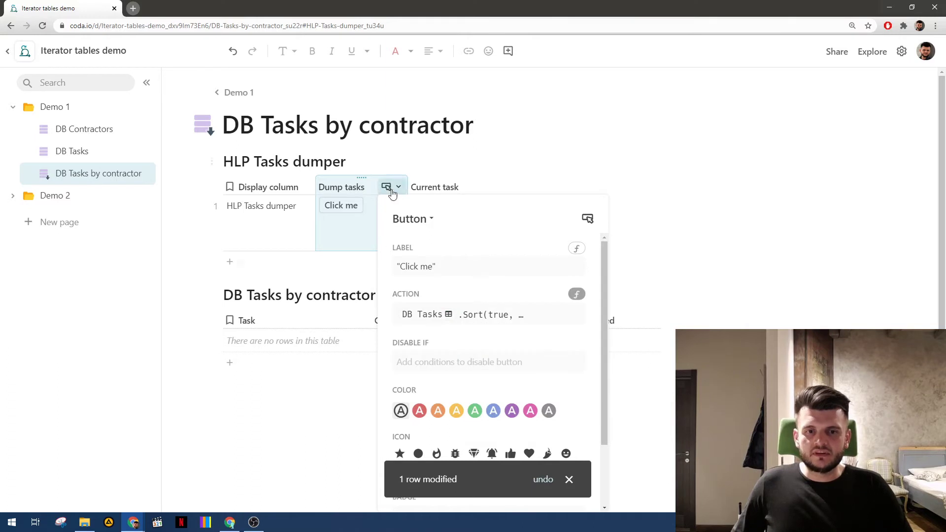
click(389, 189)
- Run the Dump tasks button with the sorted formula and slightly widen the Current task column
click(351, 208)
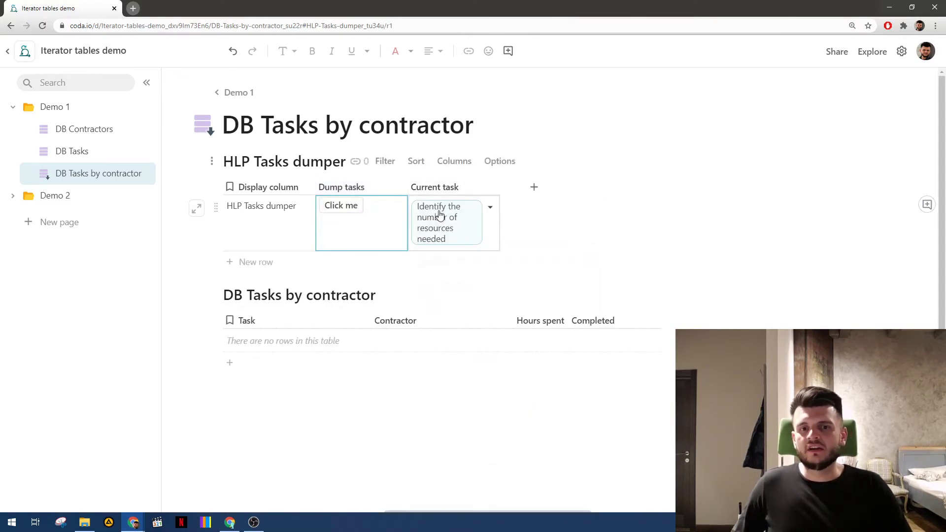
mouse_move(464, 214)
drag(499, 187, 514, 188)
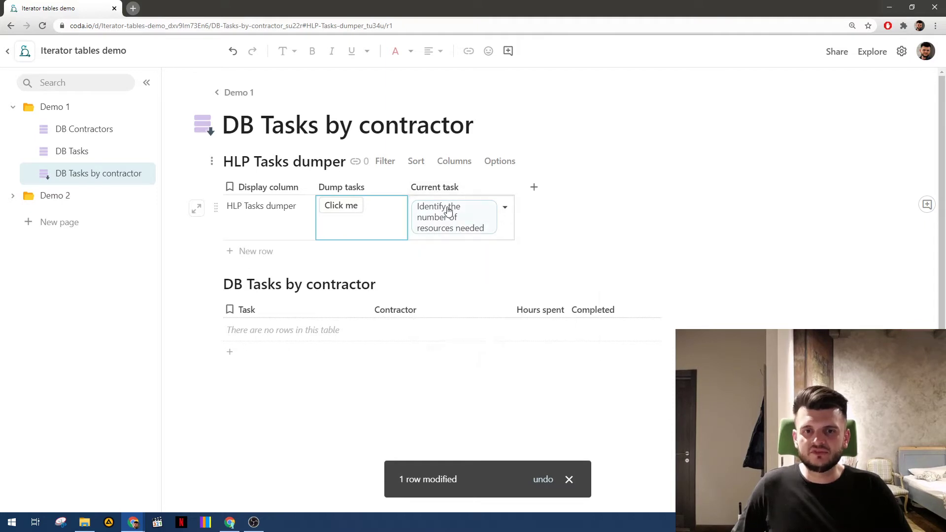
- Open the Dump tasks action formula and start a new line for a second RunActions action after the ModifyRows call
click(387, 187)
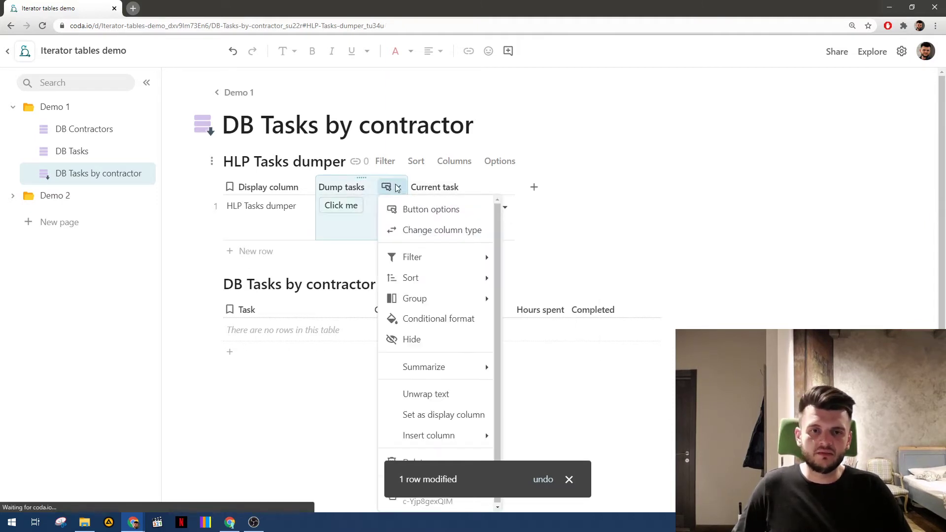
click(404, 208)
scroll(495, 315, down, 1)
click(527, 270)
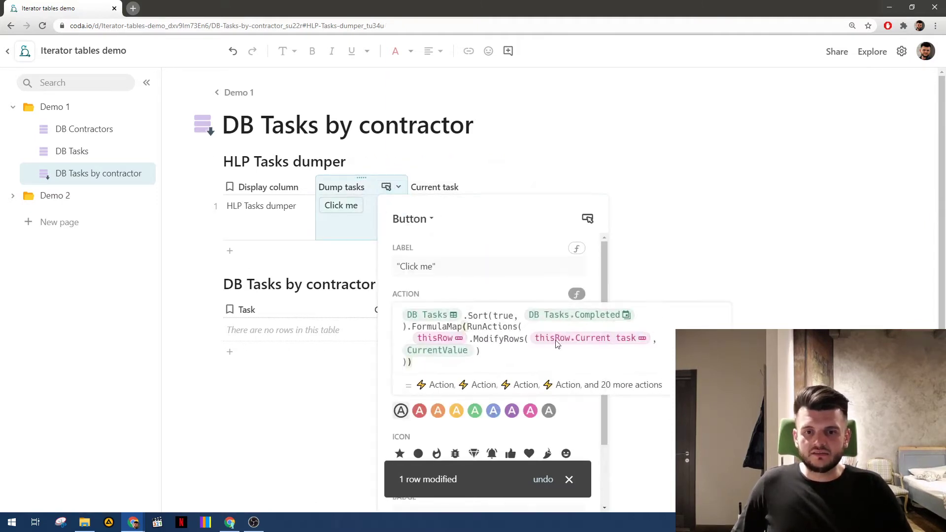
click(505, 351)
text(,)
key(shift+Return)
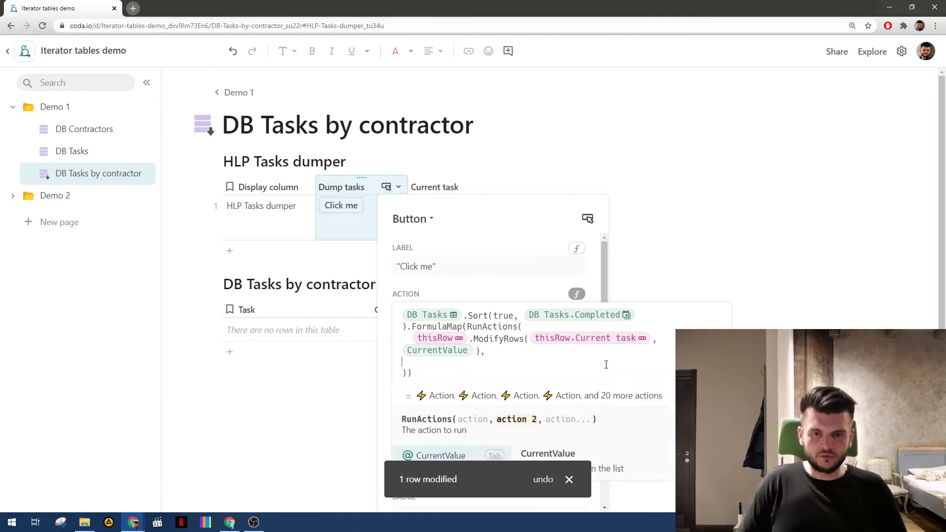
text(DB Tasks)
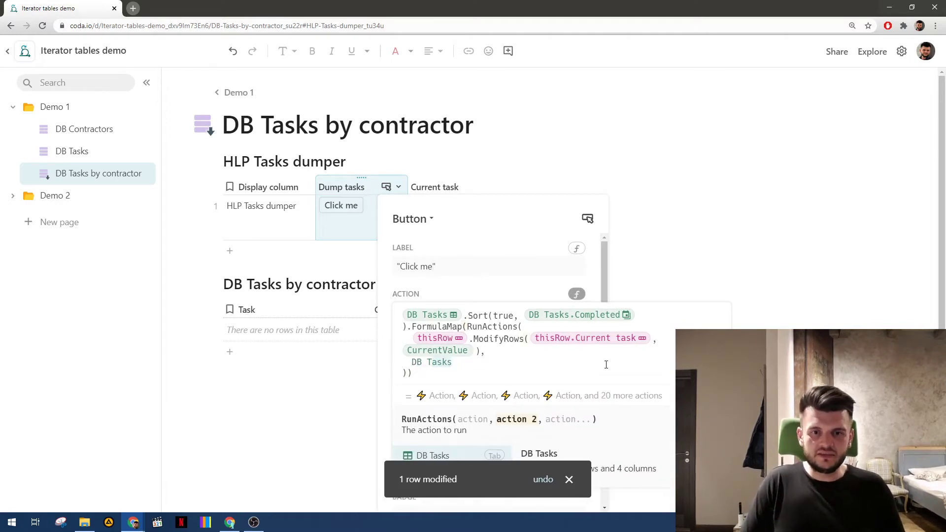
text( by contractor)
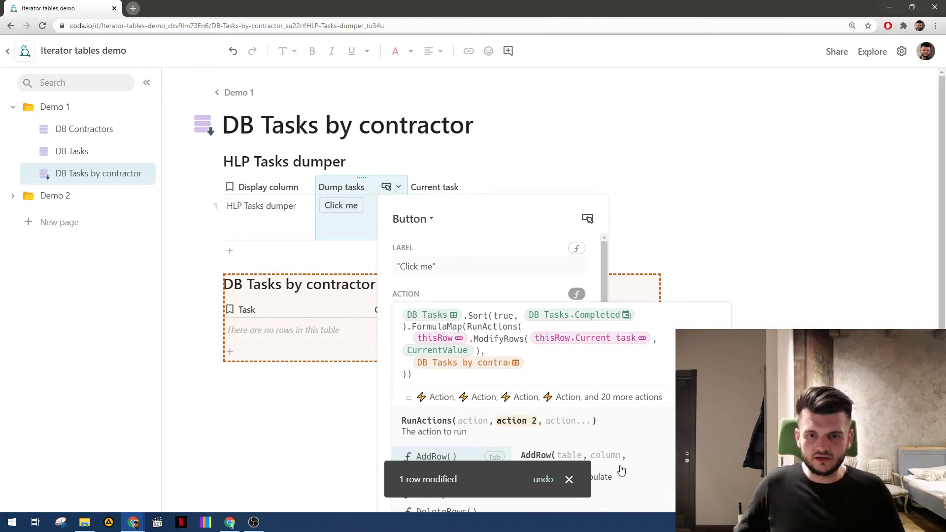
click(570, 480)
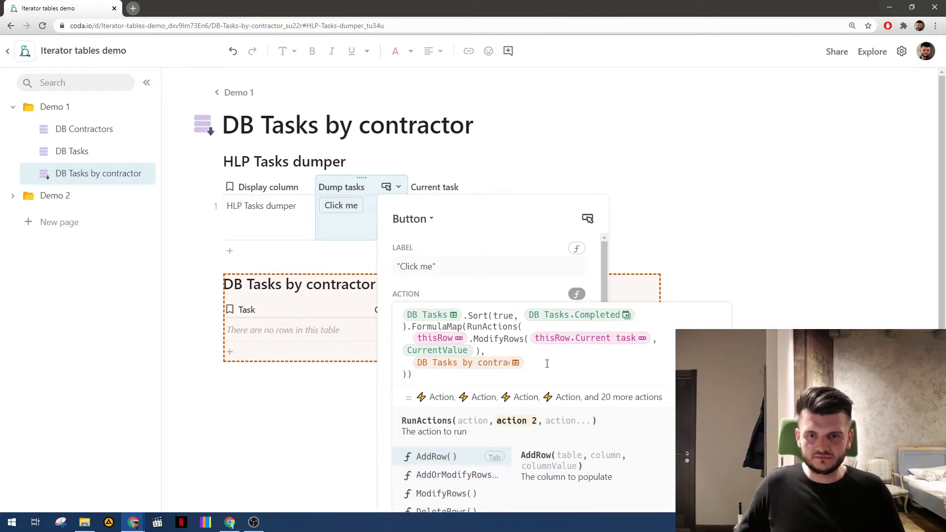
text(.AddRow())
key(Tab)
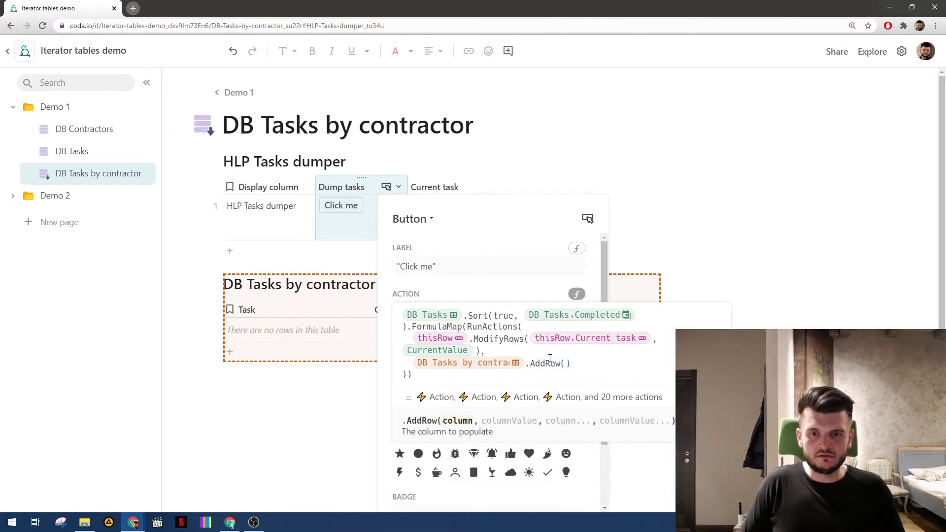
drag(572, 363, 501, 358)
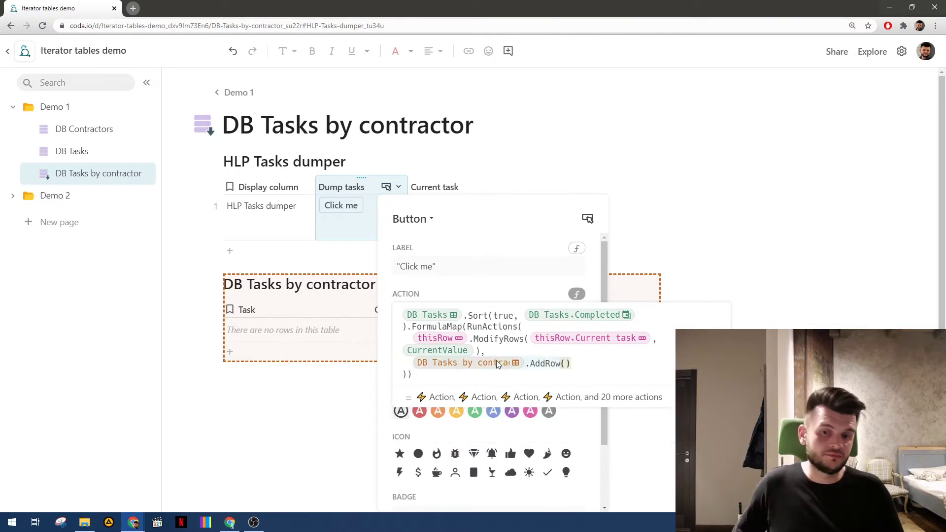
key(BackSpace)
- Reference Current task.Contractors as the start of the second action inside RunActions
text(Current task)
key(Tab)
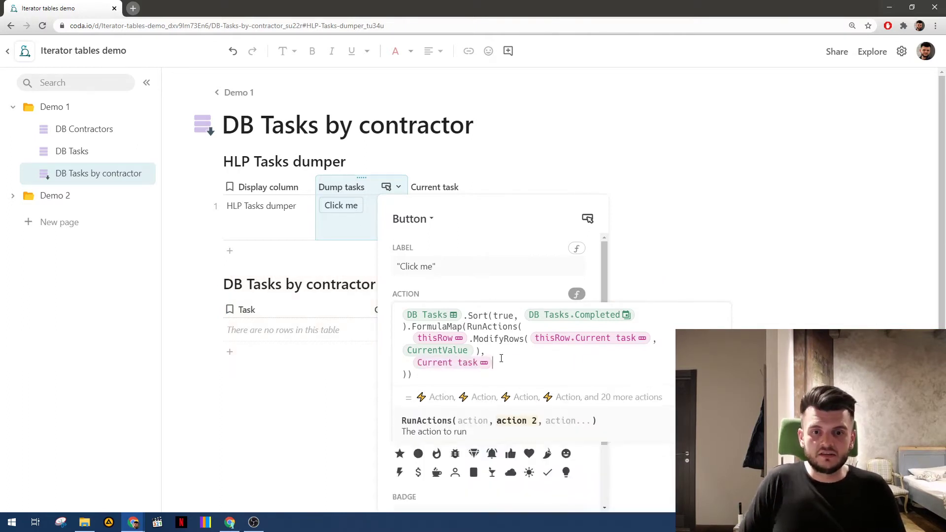
text(.Contractors)
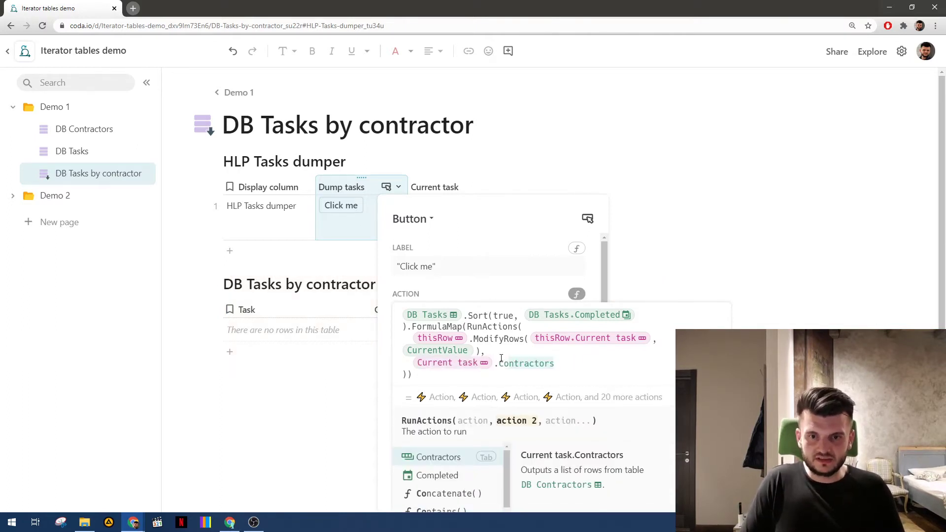
key(Tab)
- Append a .FormulaMap() call to Current task.Contractors, with blank lines between its parentheses
text(.)
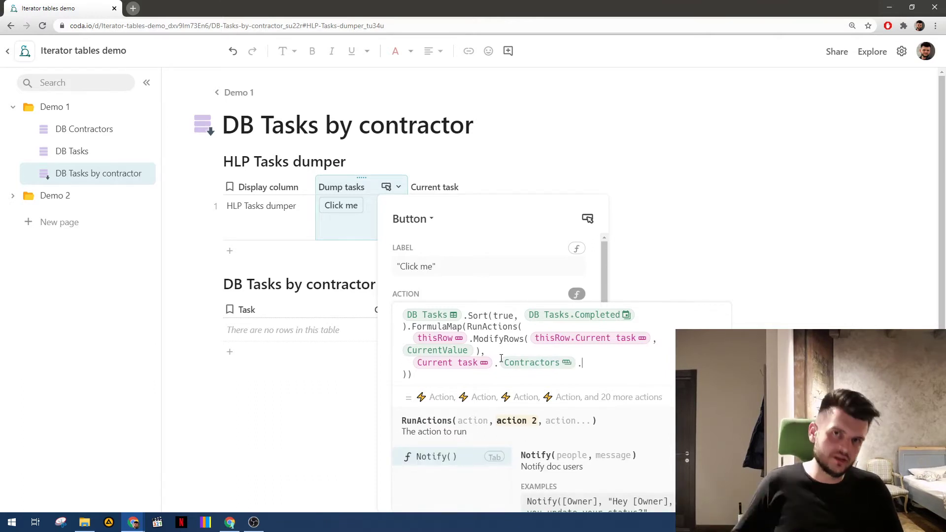
text(Fo)
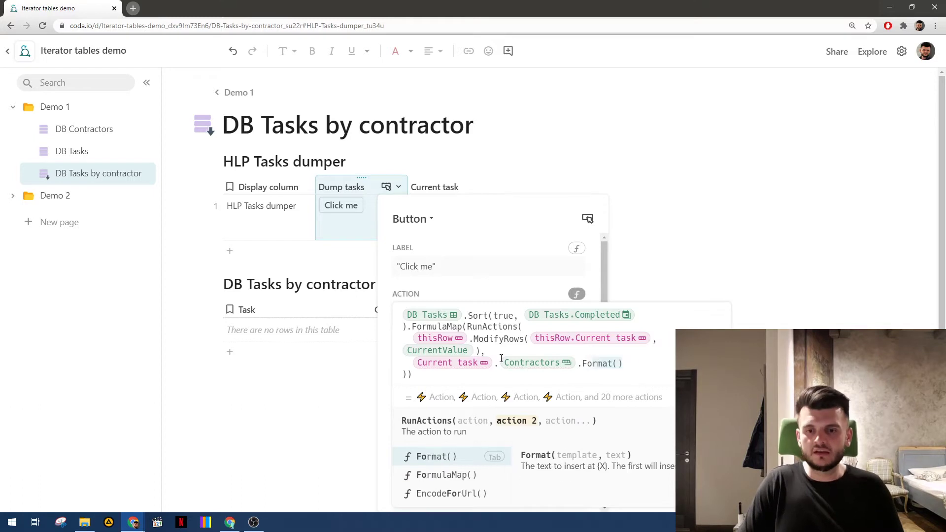
key(Tab)
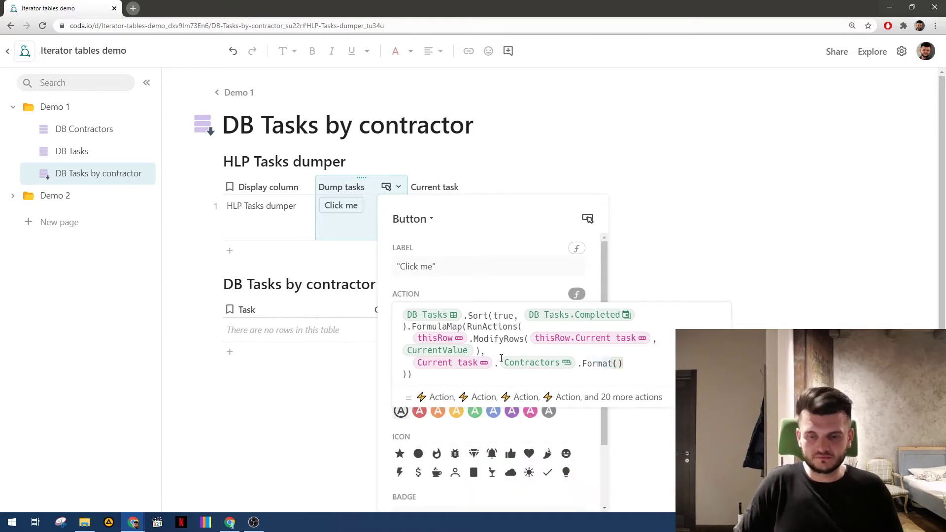
key(BackSpace)
key(BackSpace)
text(ulaMap)
key(Tab)
key(shift+Return)
key(shift+Return)
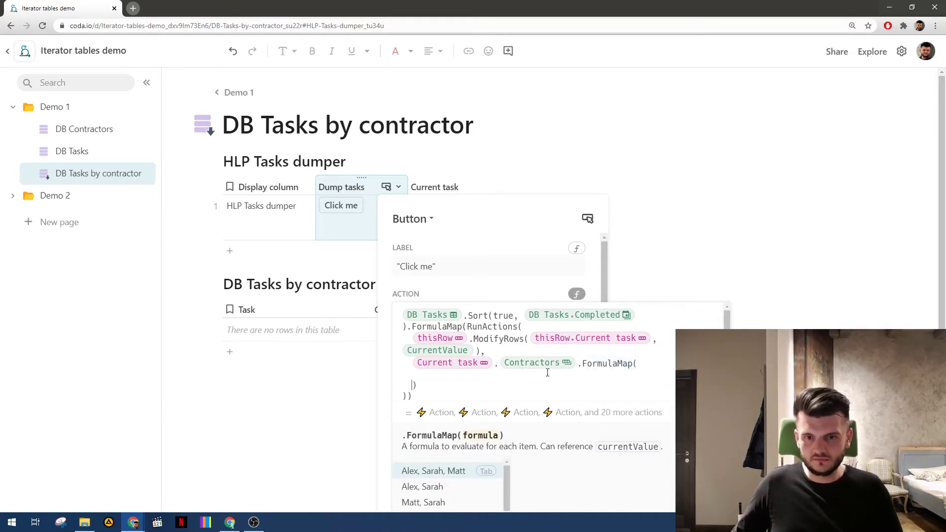
- Insert DB Tasks by contractor.AddRow() inside the Contractors FormulaMap, splitting its parentheses over separate lines
key(Up)
text(DB Tasks)
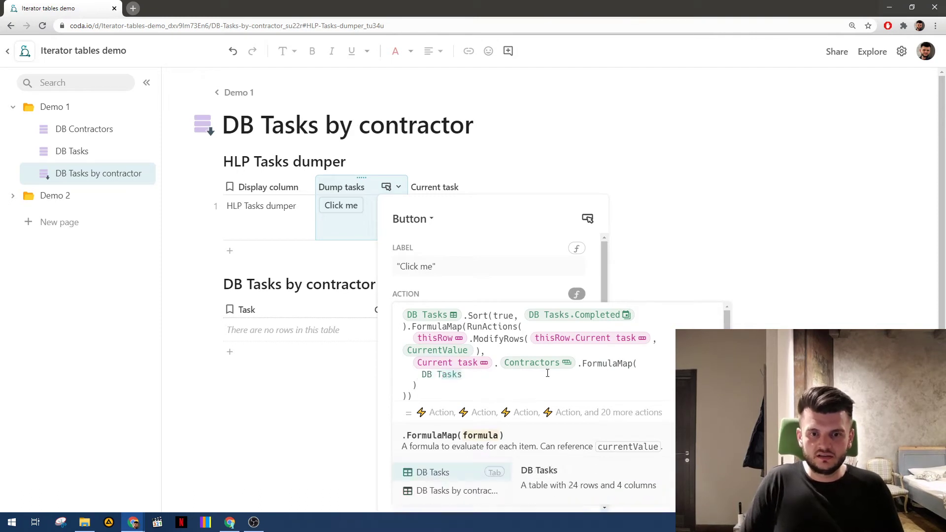
key(Down)
key(Tab)
text(.AddRow()
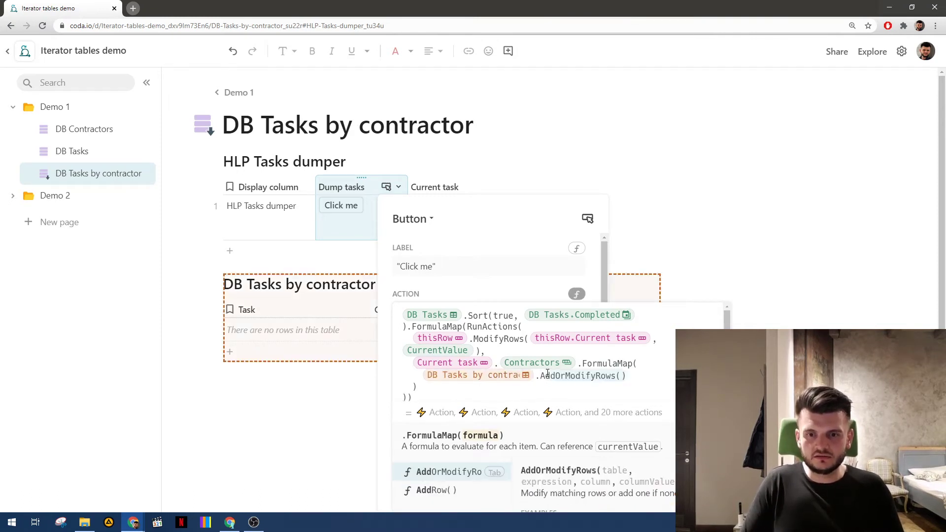
key(Return)
scroll(554, 363, down, 1)
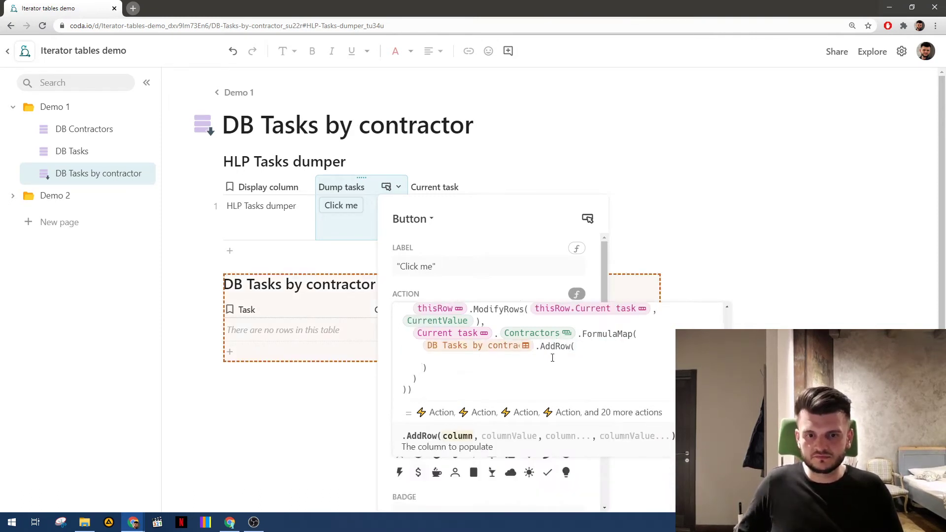
- Set the Task column to Current task in the AddRow arguments and start a new argument line
text(Task)
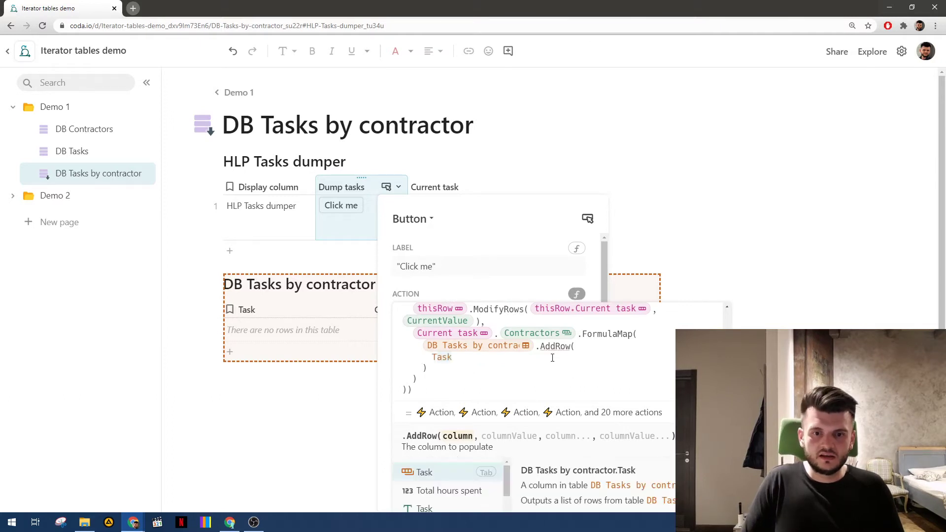
key(Tab)
text(, )
text(Current task)
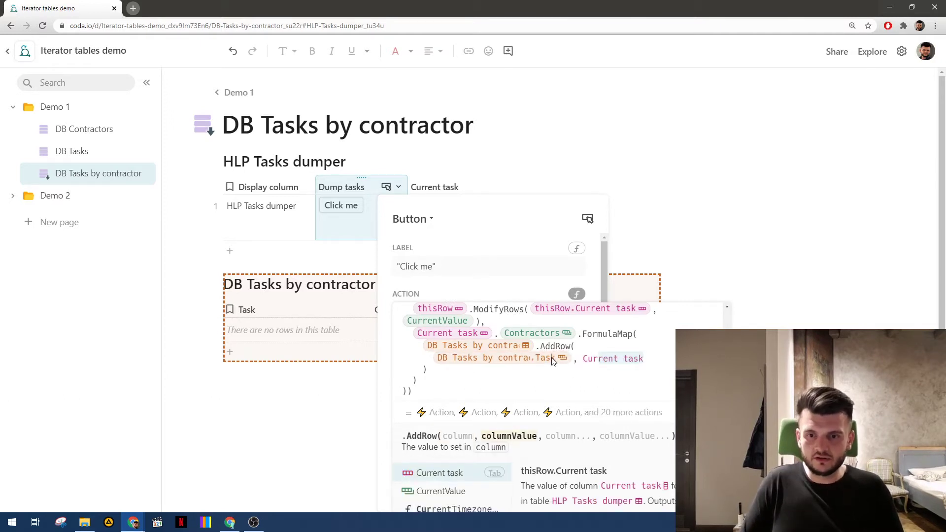
key(Tab)
text(.)
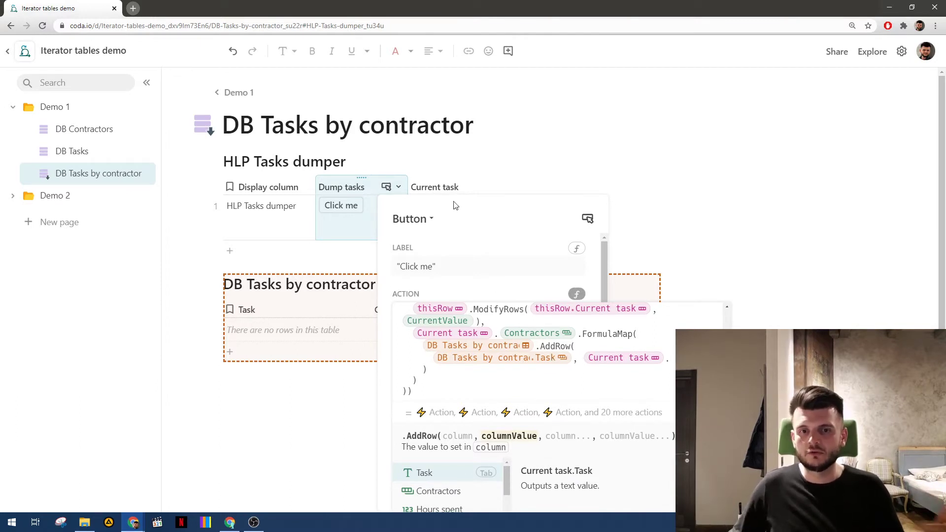
click(625, 364)
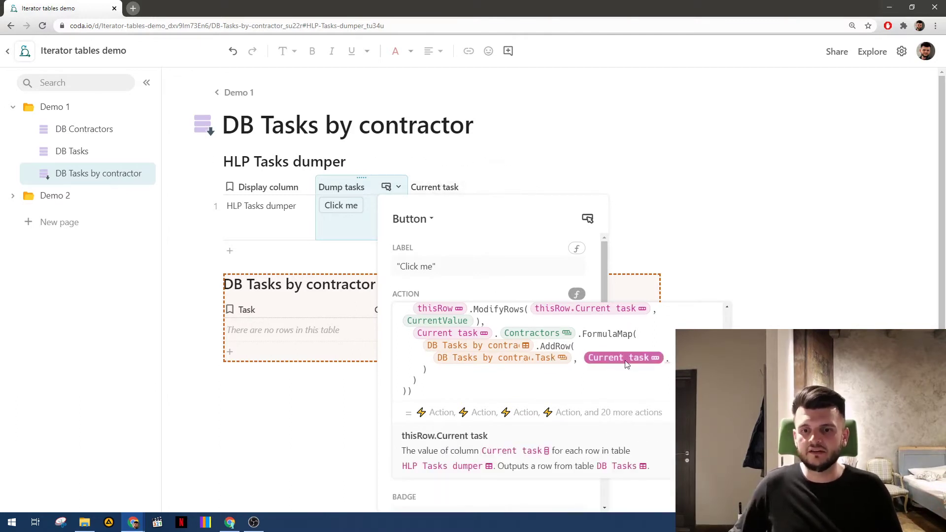
click(669, 359)
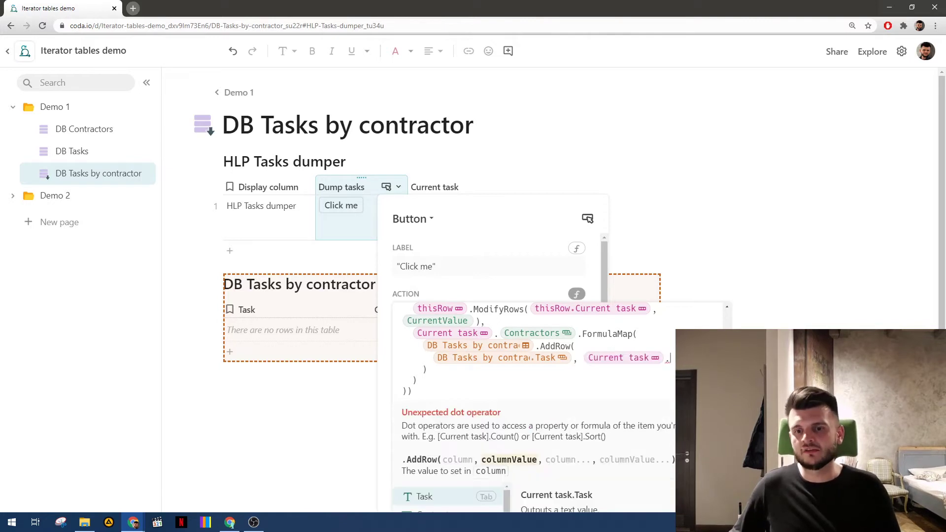
key(BackSpace)
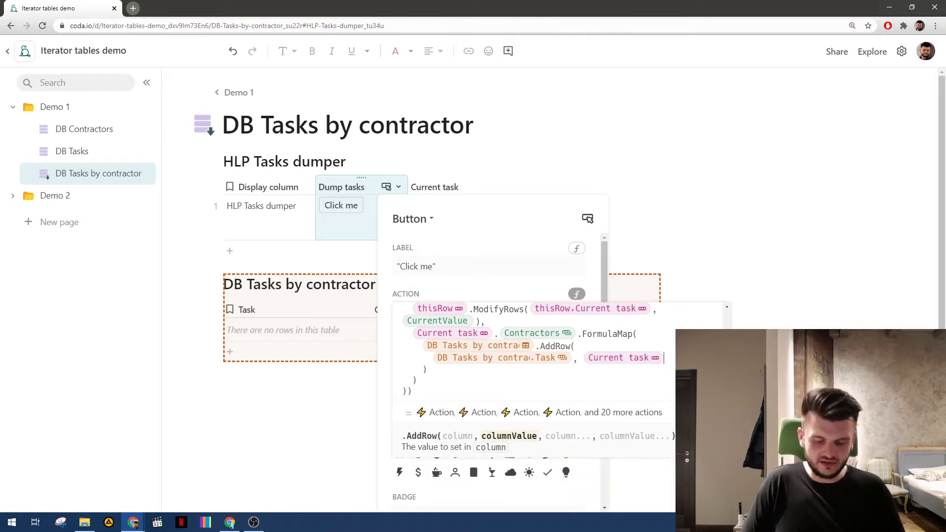
text(,)
key(shift+Return)
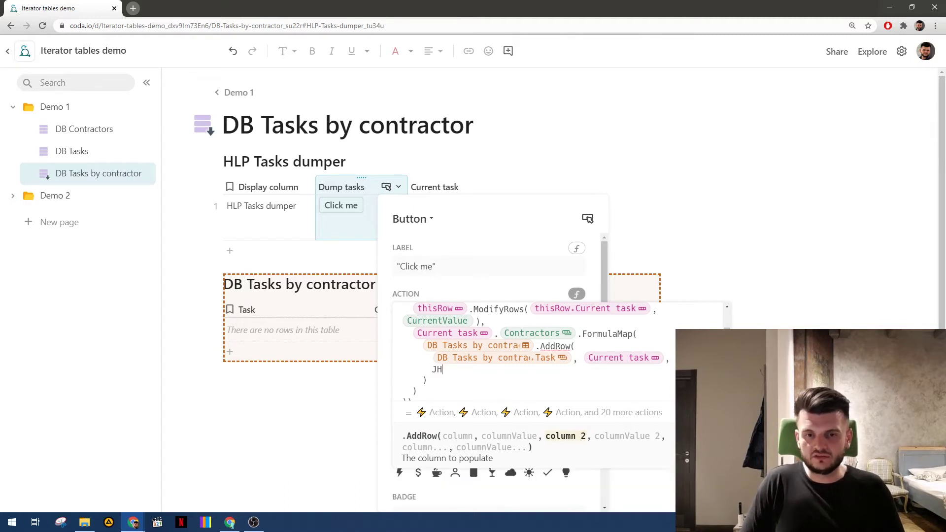
- Set the Contractor column to CurrentValue as the second column and value pair of AddRow
text(C)
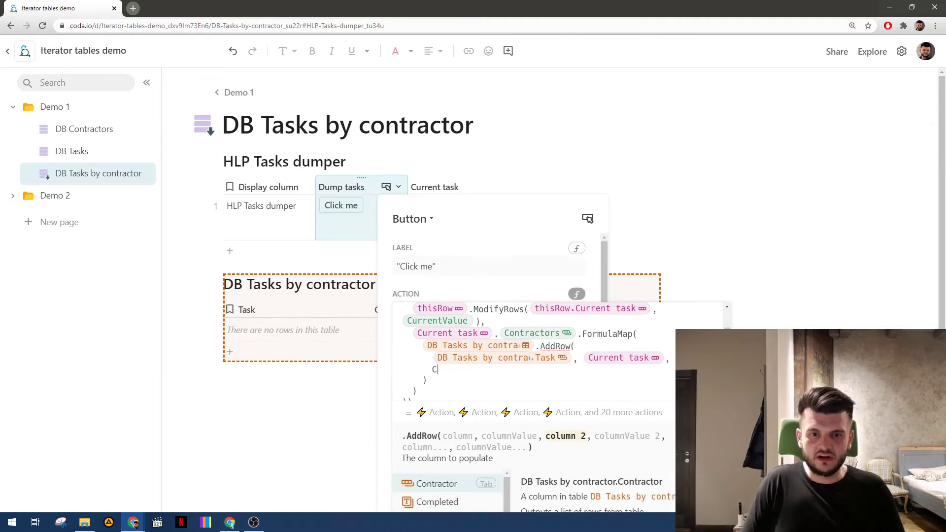
key(Tab)
text(, CUrrent task)
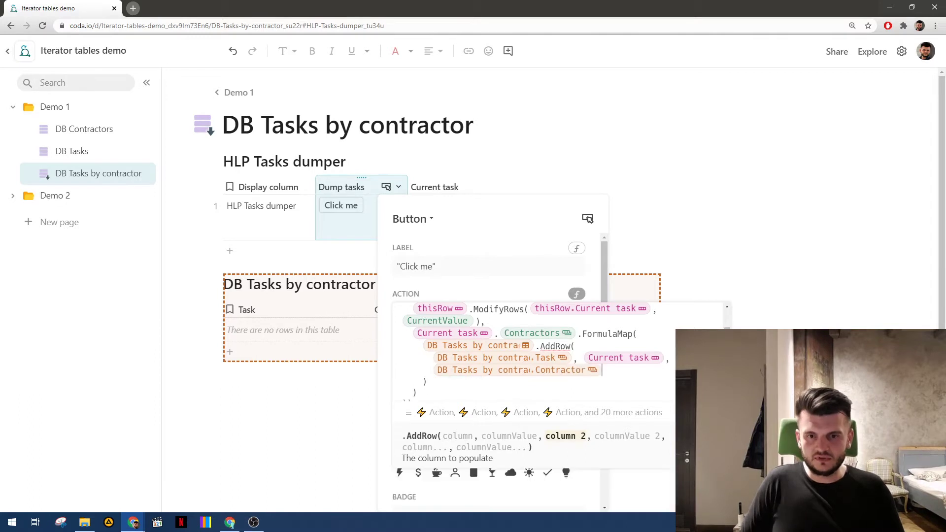
key(Down)
key(Tab)
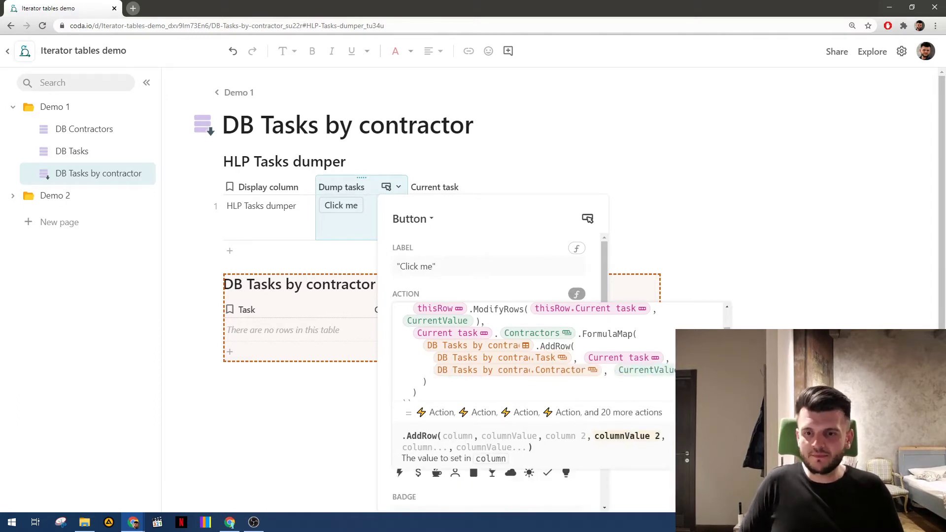
text(, CurrentValu )
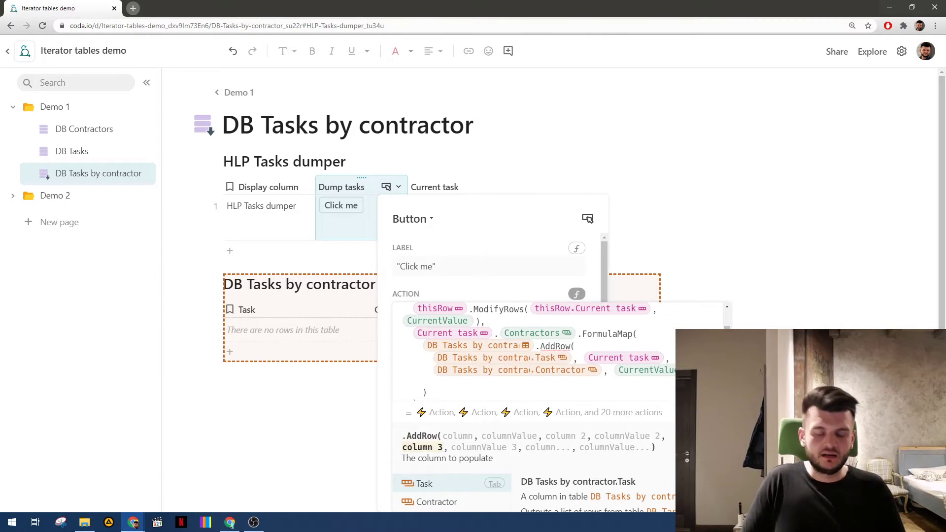
- Set the Hours spent column to Current task.Hours spent as the third AddRow pair and start a new line
text(Hours spent)
key(Tab)
text(, )
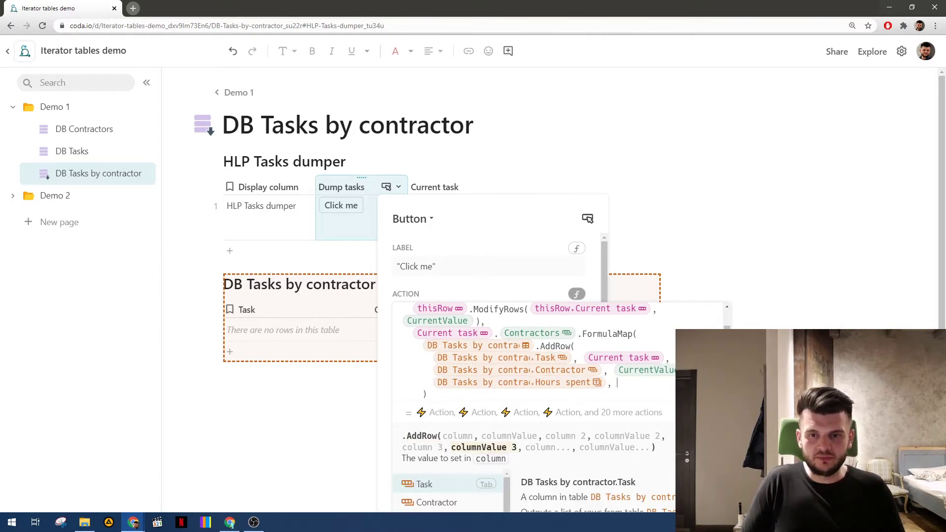
text(Current task)
key(Tab)
text(.Hours spent)
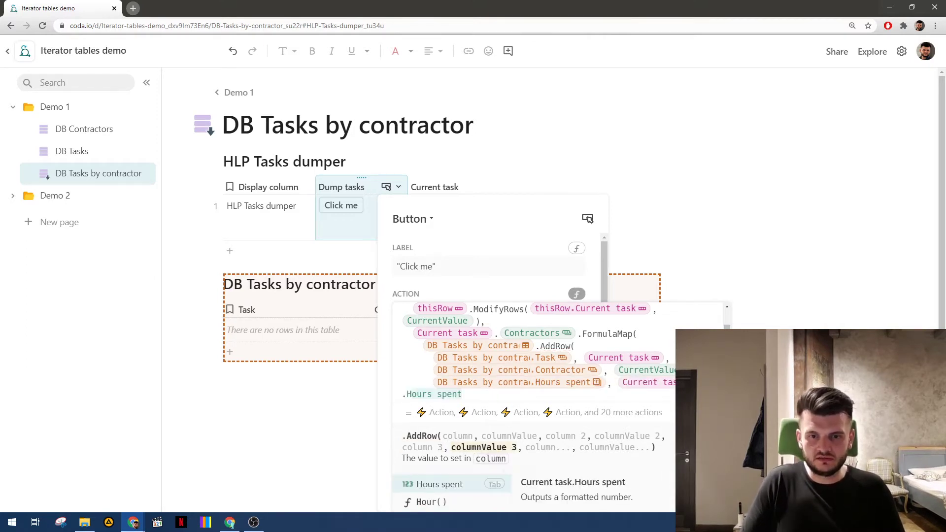
key(Tab)
text(,)
key(shift+Return)
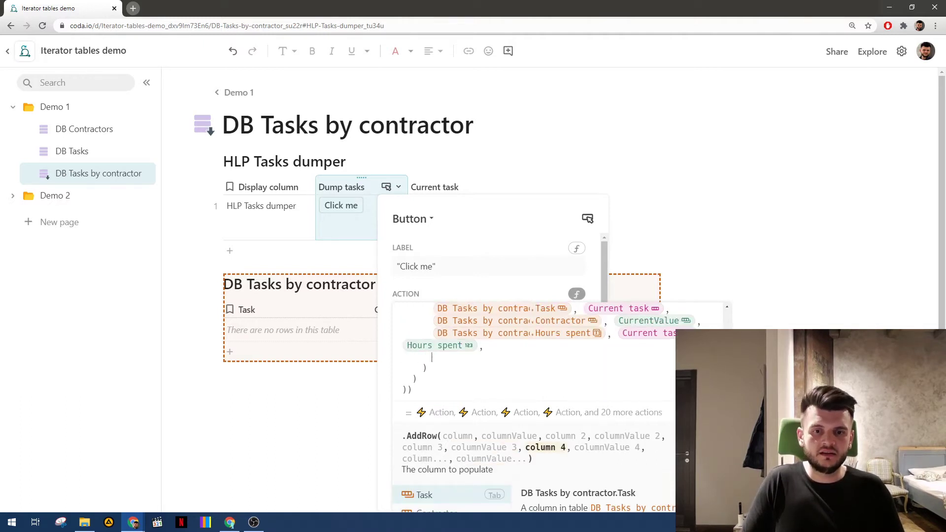
text(Contractor)
key(BackSpace)
key(BackSpace)
key(BackSpace)
key(BackSpace)
key(BackSpace)
key(BackSpace)
key(BackSpace)
key(BackSpace)
key(BackSpace)
key(BackSpace)
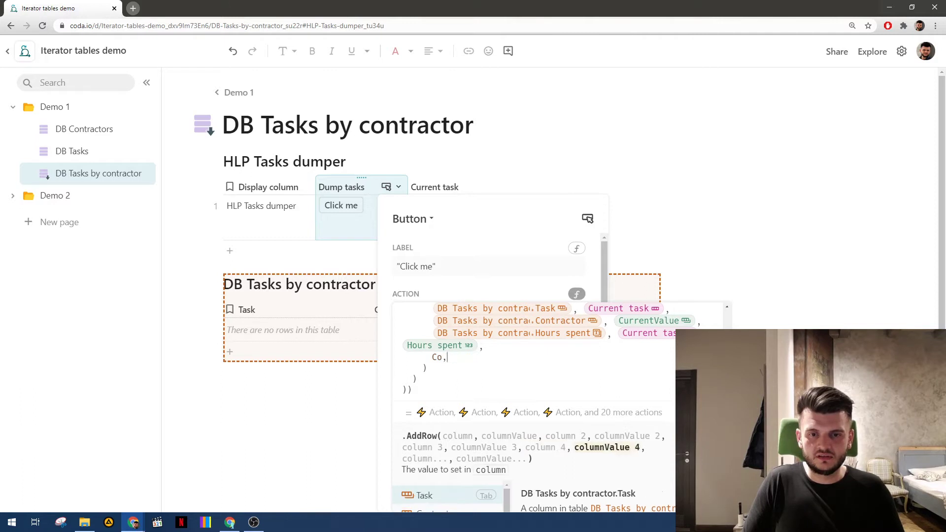
- Set the Completed column to Current task.Completed as the fourth AddRow pair and commit the button's action formula
text(Completed)
key(Down)
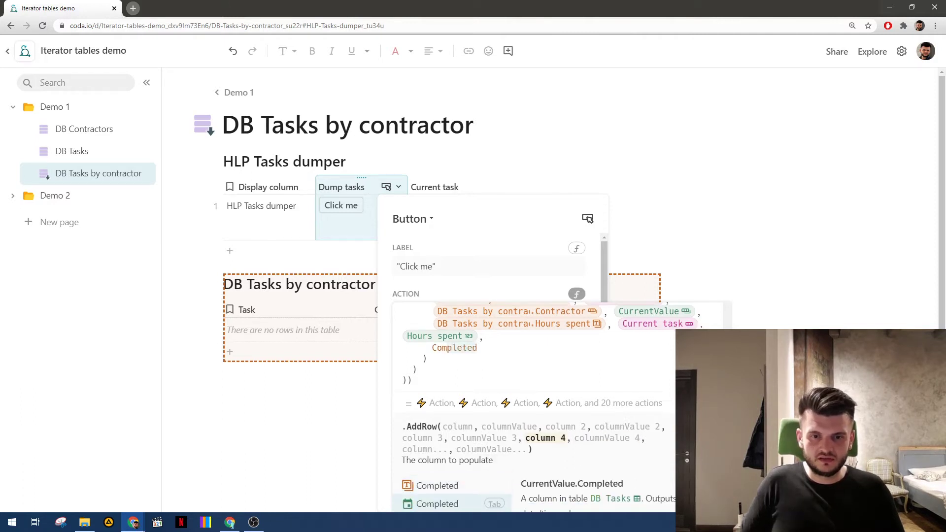
key(Tab)
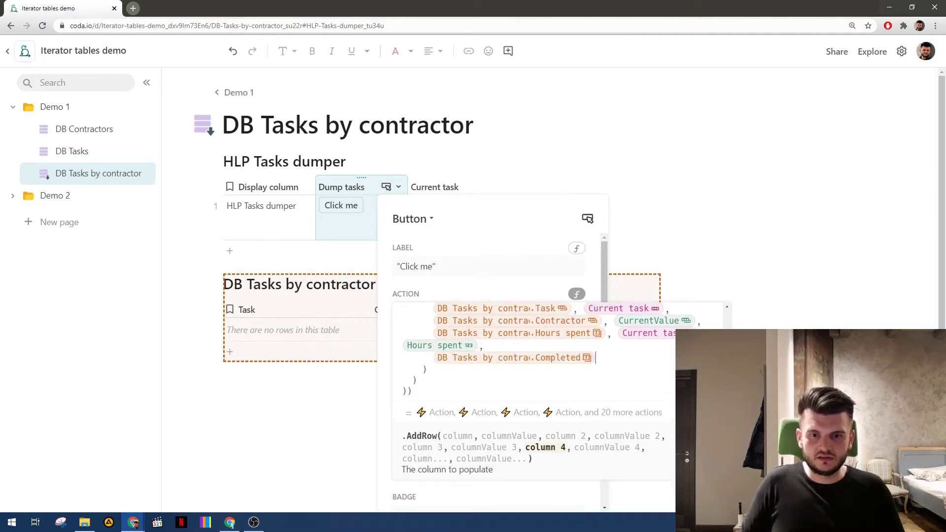
text(, )
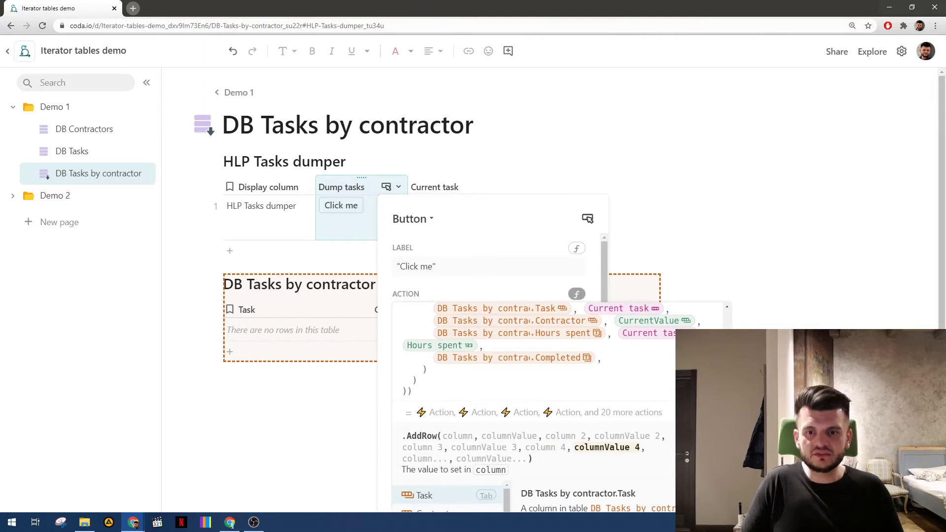
text(Current task)
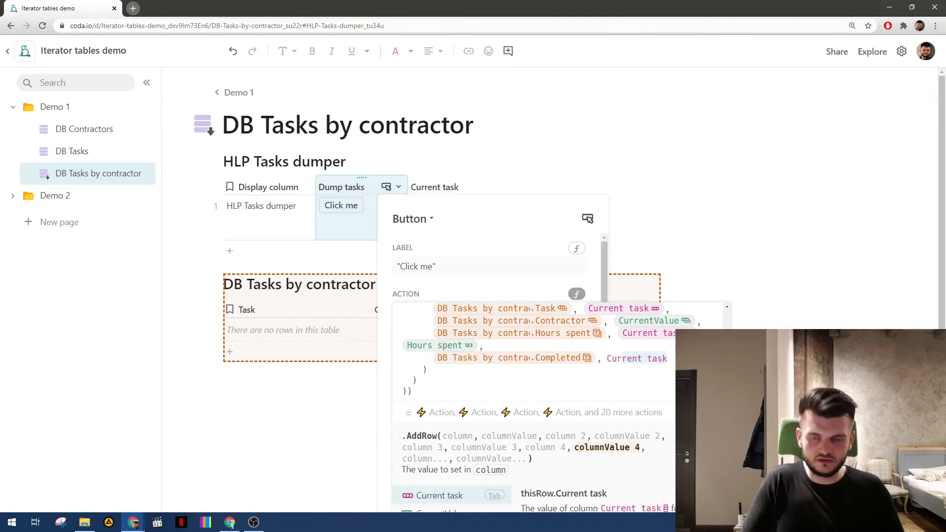
key(Tab)
text(.Completed)
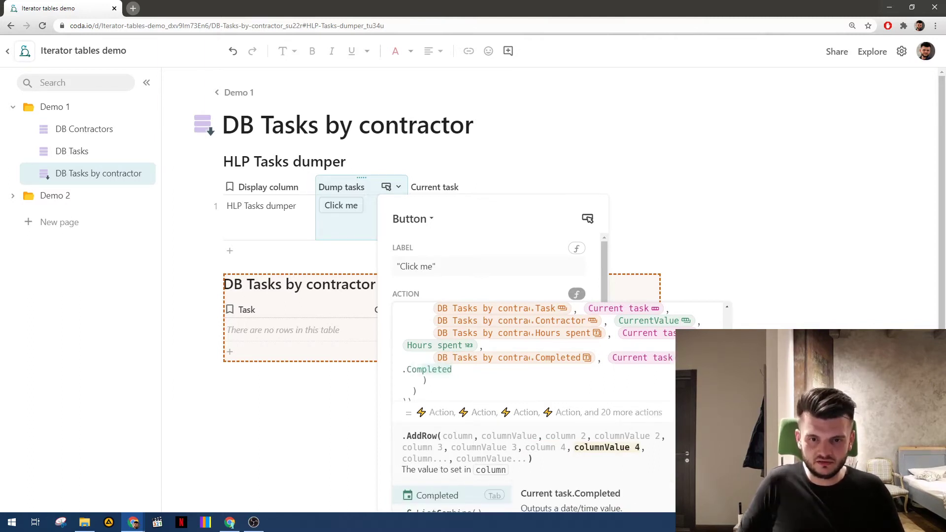
key(Tab)
key(Return)
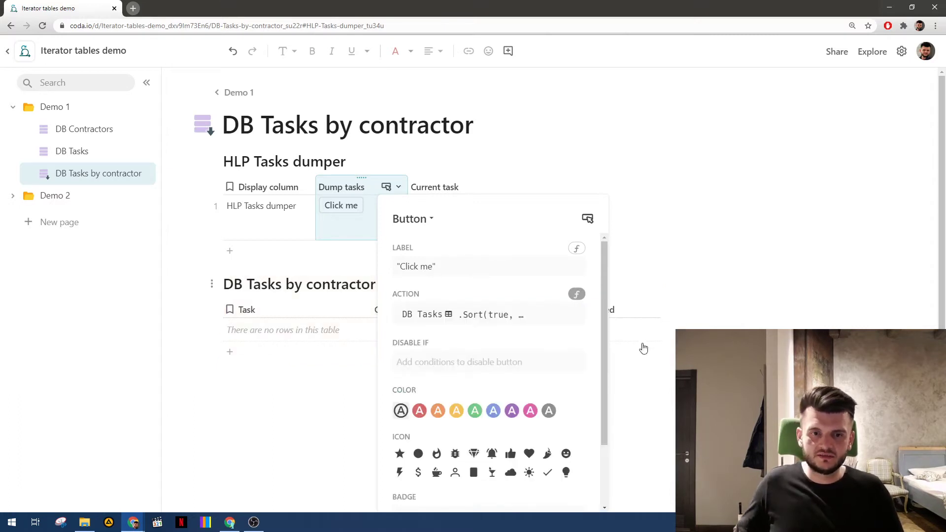
- Run the Dump tasks button in HLP Tasks dumper and review the rows it adds to DB Tasks by contractor
click(348, 206)
click(345, 207)
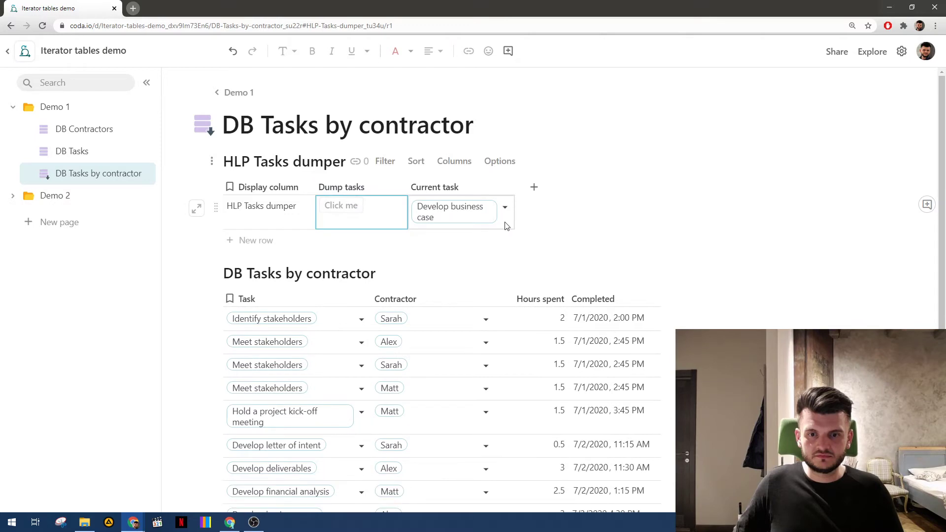
scroll(507, 226, down, 3)
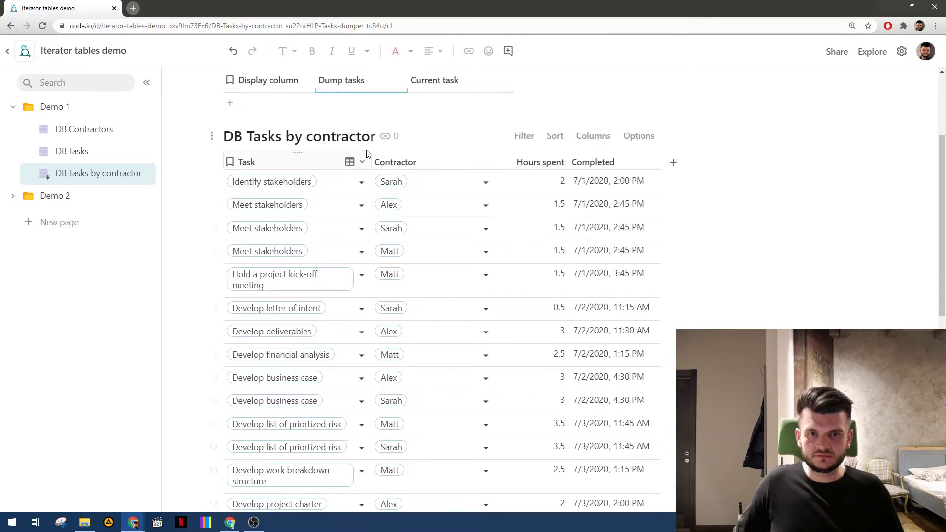
scroll(424, 205, up, 3)
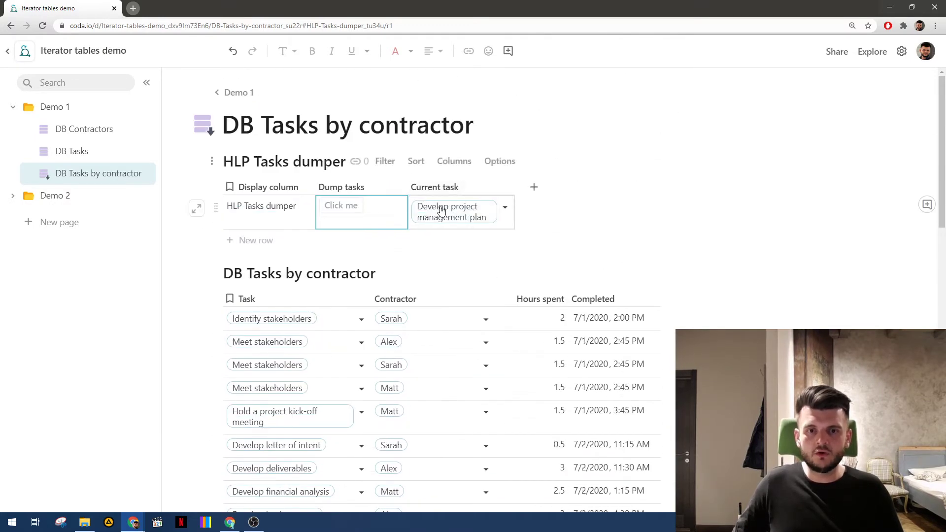
scroll(441, 211, down, 15)
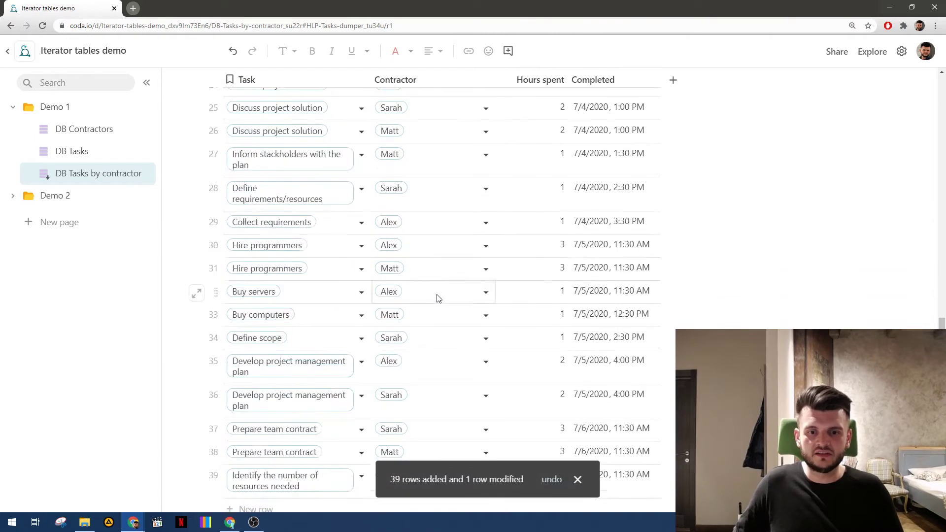
scroll(439, 298, up, 15)
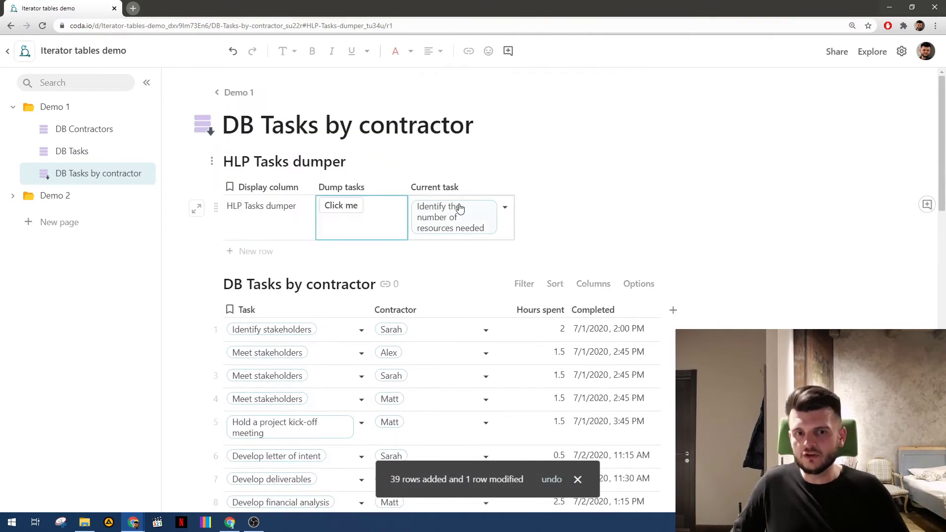
mouse_move(461, 217)
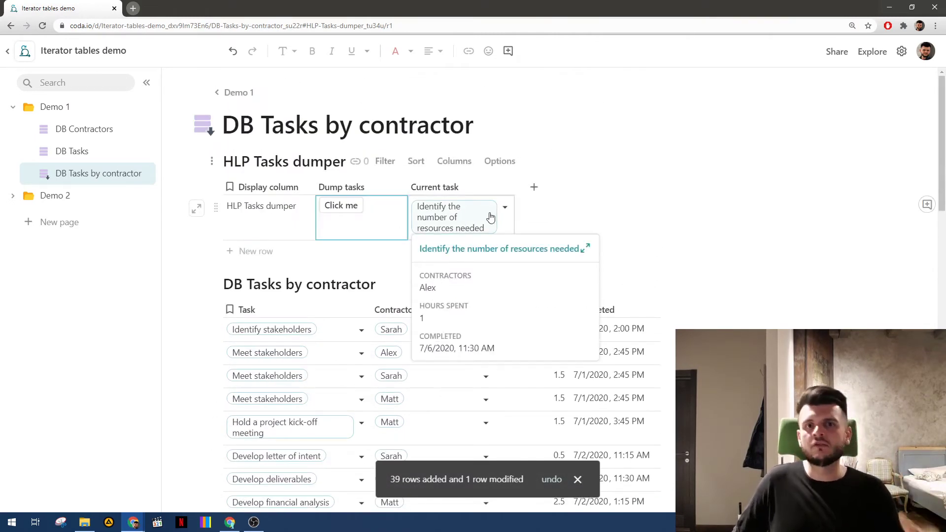
- Select the three Meet stakeholders rows in DB Tasks by contractor to examine how the task is split between contractors
scroll(491, 217, down, 2)
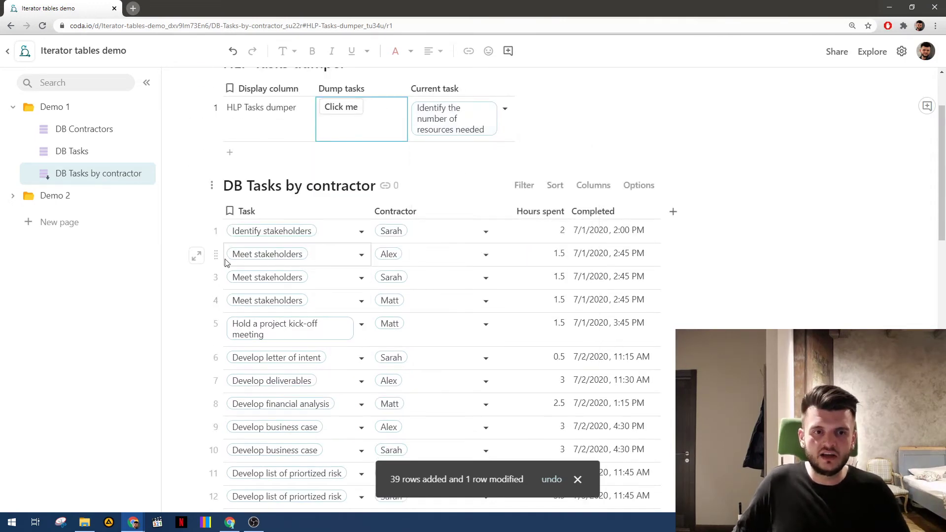
drag(225, 263, 542, 300)
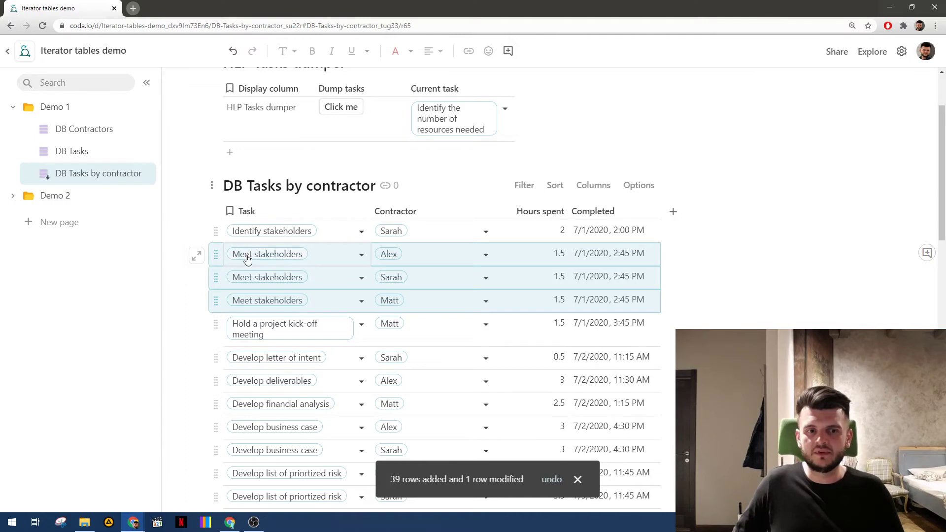
mouse_move(277, 261)
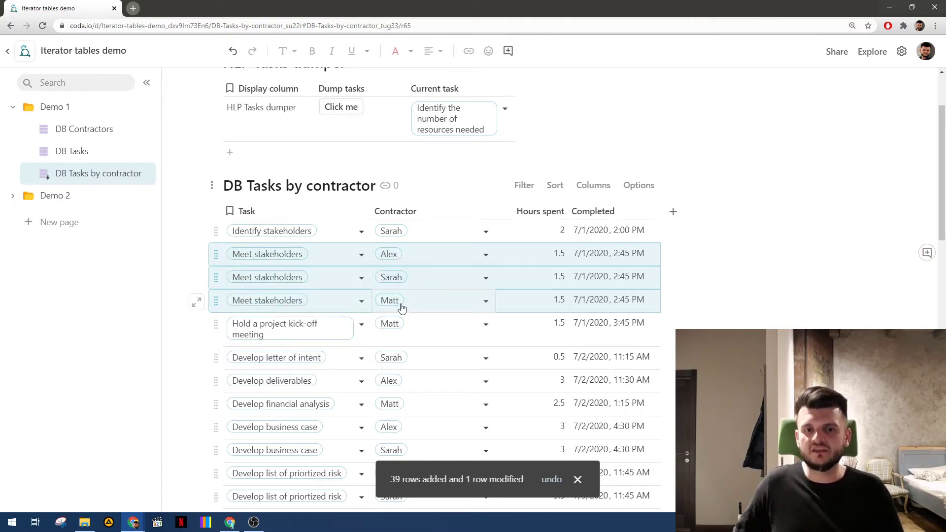
- Look through the remaining rows of DB Tasks by contractor and widen its Task column slightly
scroll(480, 318, down, 5)
scroll(469, 327, down, 3)
scroll(469, 327, up, 10)
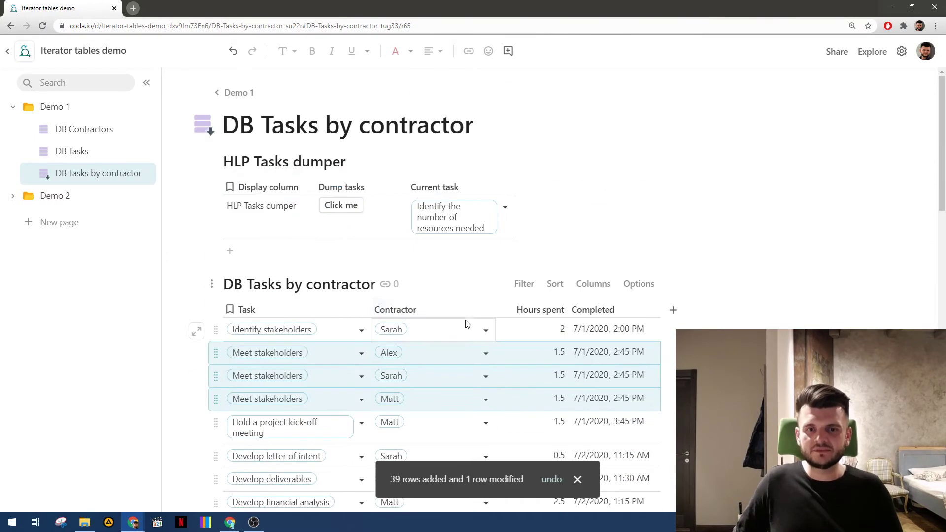
drag(375, 312, 403, 312)
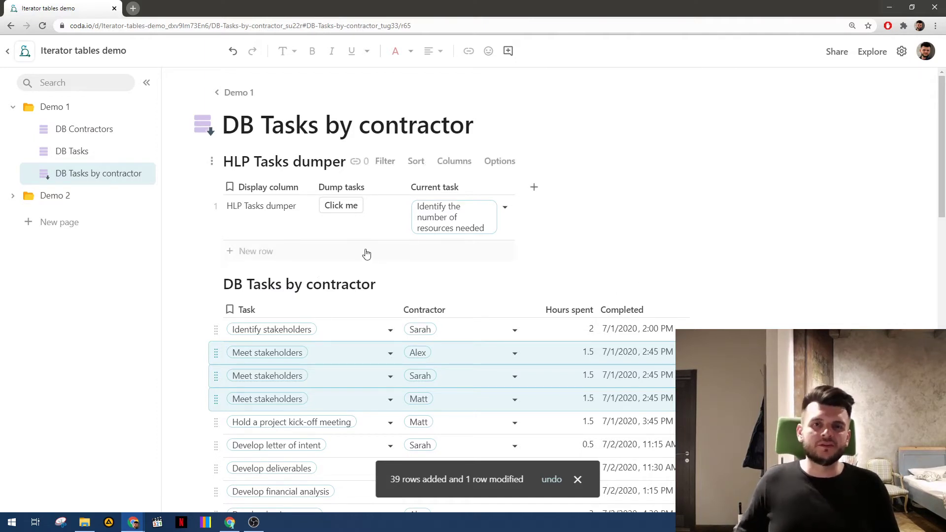
- Open the DB Tasks page and add a Button column after Completed
click(69, 155)
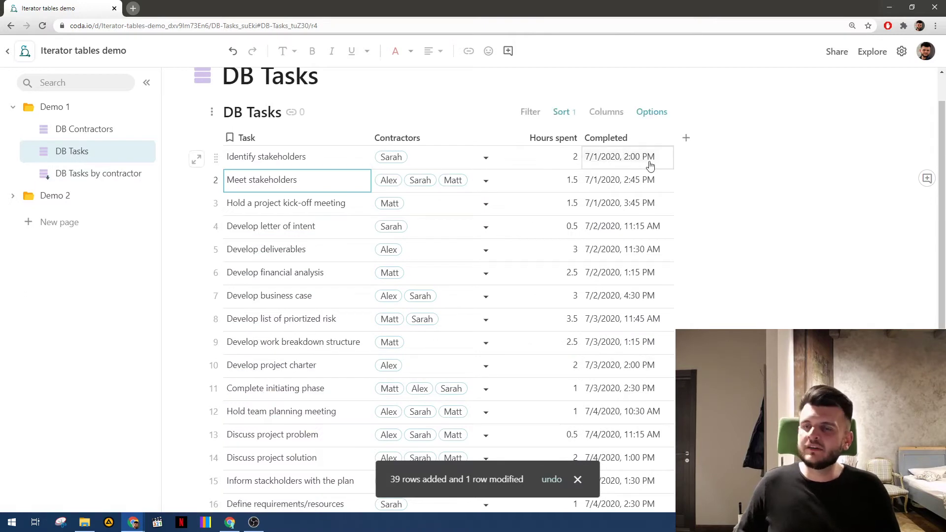
click(685, 142)
click(776, 296)
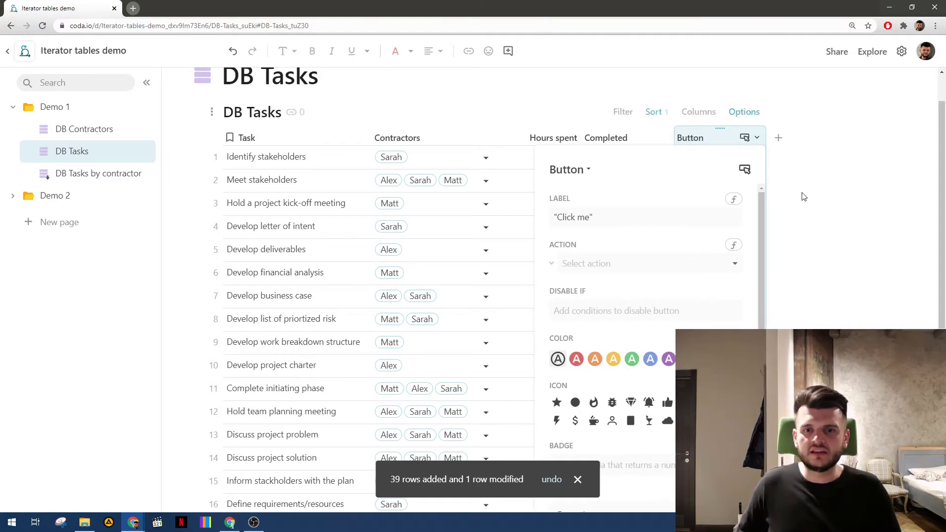
- Start the new button's action formula with DB Tasks by contractor.AddRow(), splitting its parentheses over separate lines
click(733, 246)
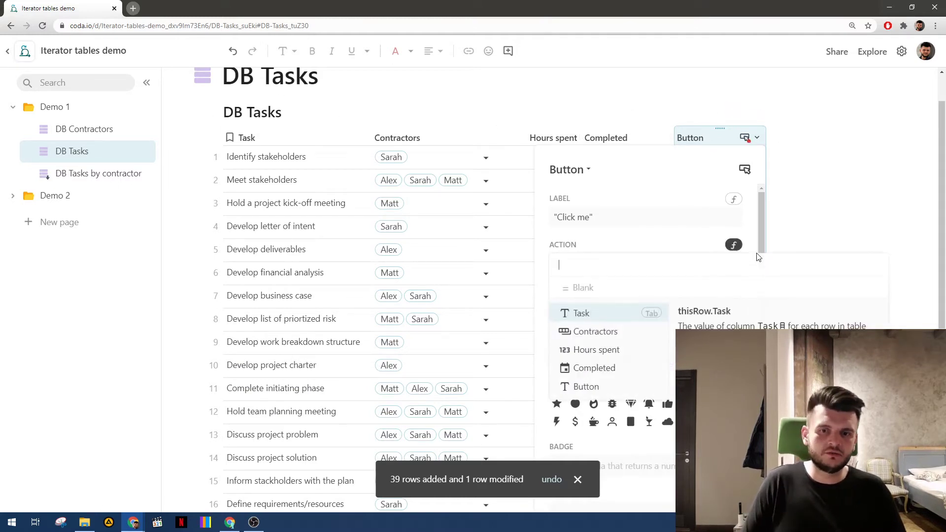
text(DB T)
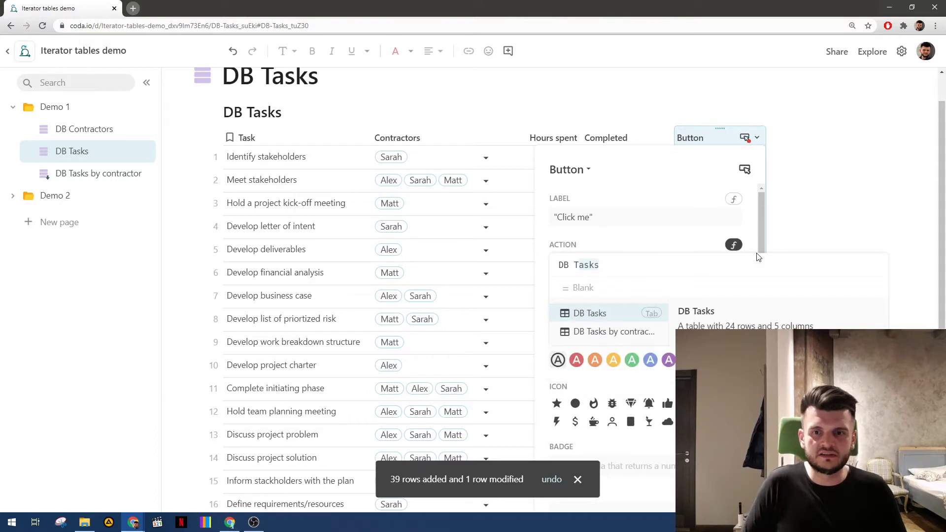
key(Down)
key(Tab)
text(.Add)
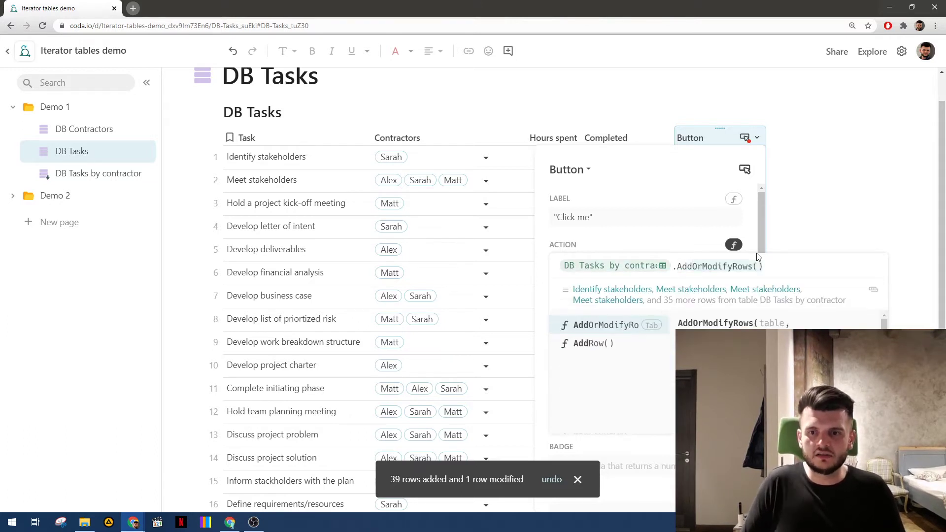
key(Down)
key(Tab)
key(shift+Return)
key(shift+Return)
key(Up)
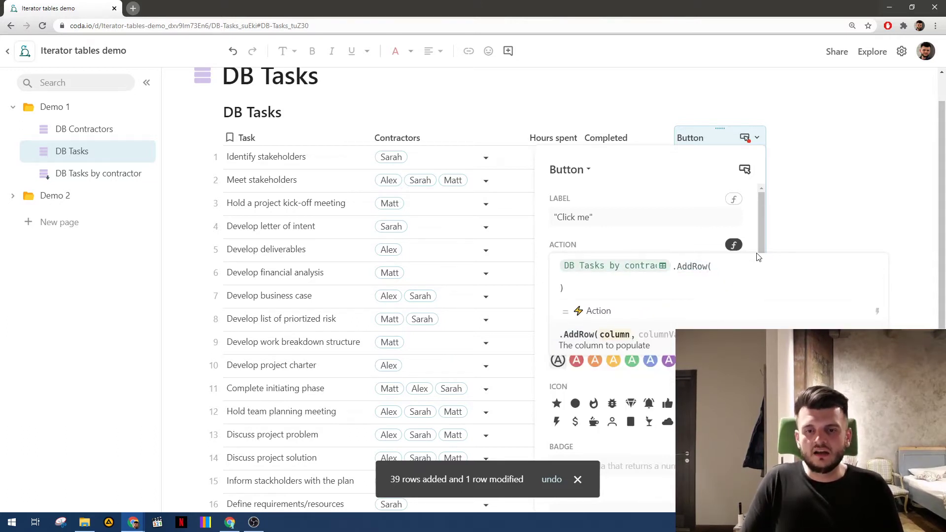
- Set the Task column to thisRow in the AddRow arguments and add the Contractor column on a new line
text(task)
key(Tab)
text(, task)
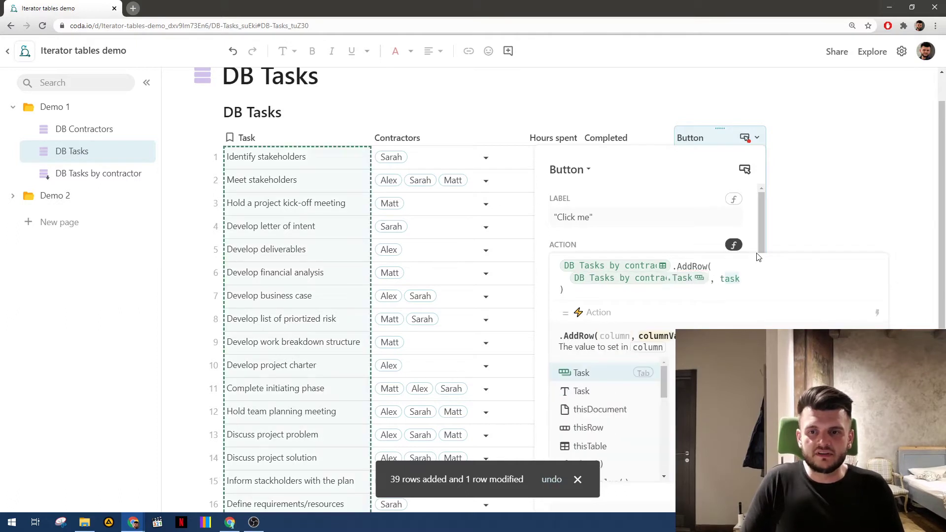
text(ghis)
key(BackSpace)
key(BackSpace)
key(BackSpace)
key(BackSpace)
text(his)
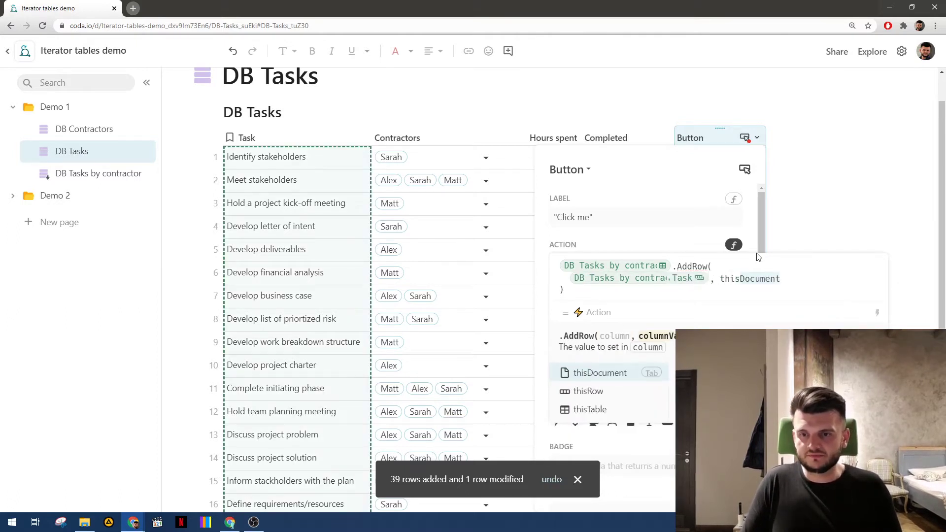
text(R)
key(Tab)
text(,)
key(shift+Return)
text(Contractor)
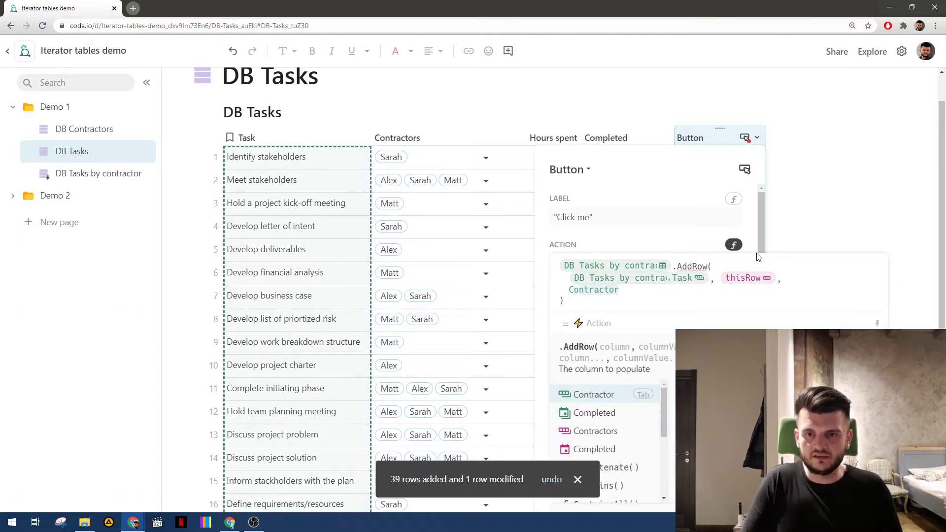
key(Tab)
- Insert thisRow.Contractors at the start of the action formula, before the AddRow expression
click(561, 267)
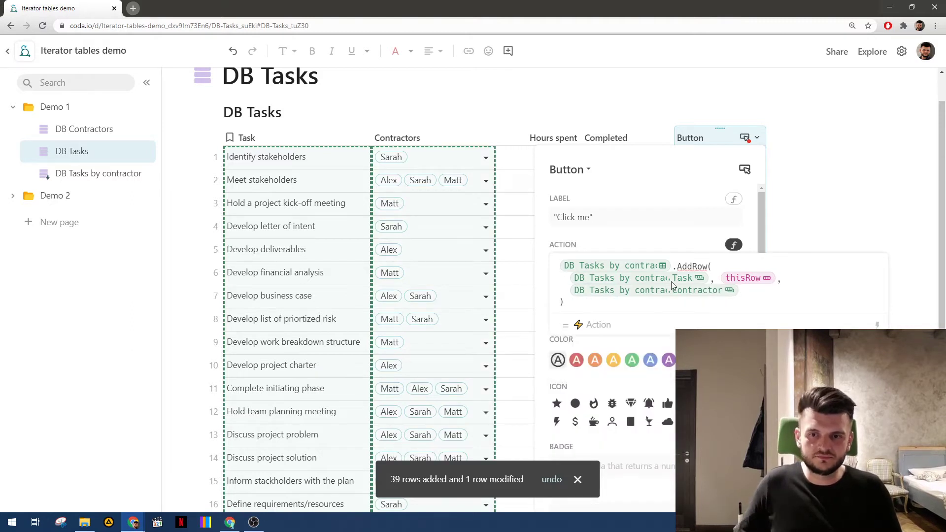
text(thisDocument)
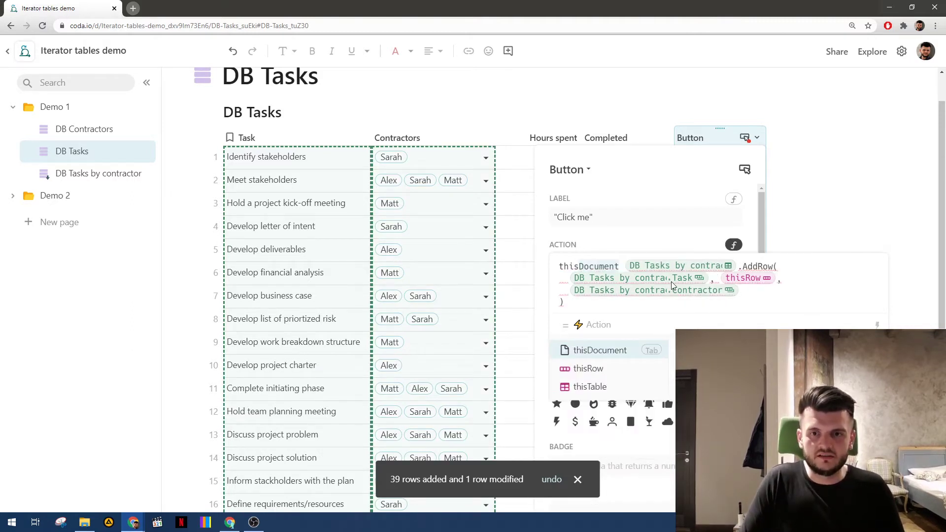
key(Down)
key(Tab)
text(.Contains())
key(Tab)
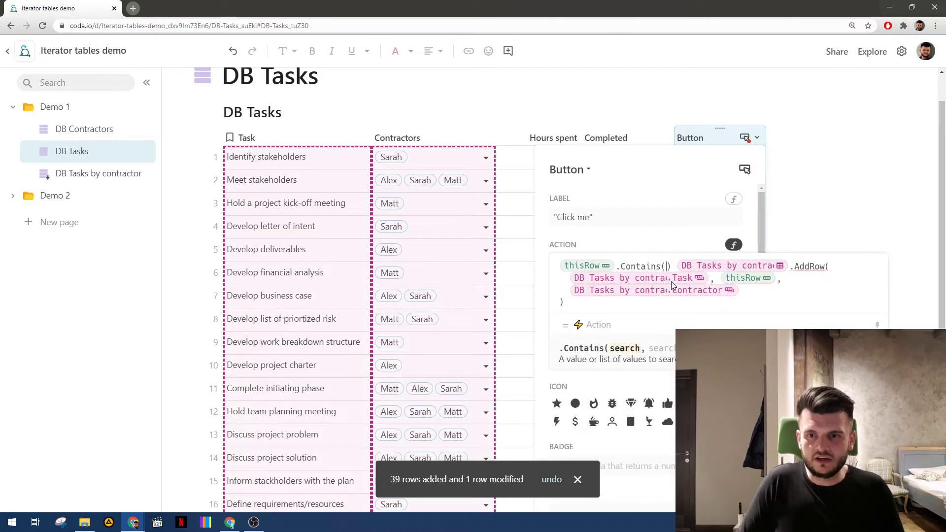
key(Right)
key(BackSpace)
key(BackSpace)
key(BackSpace)
key(BackSpace)
key(BackSpace)
key(BackSpace)
text(ractors)
key(Tab)
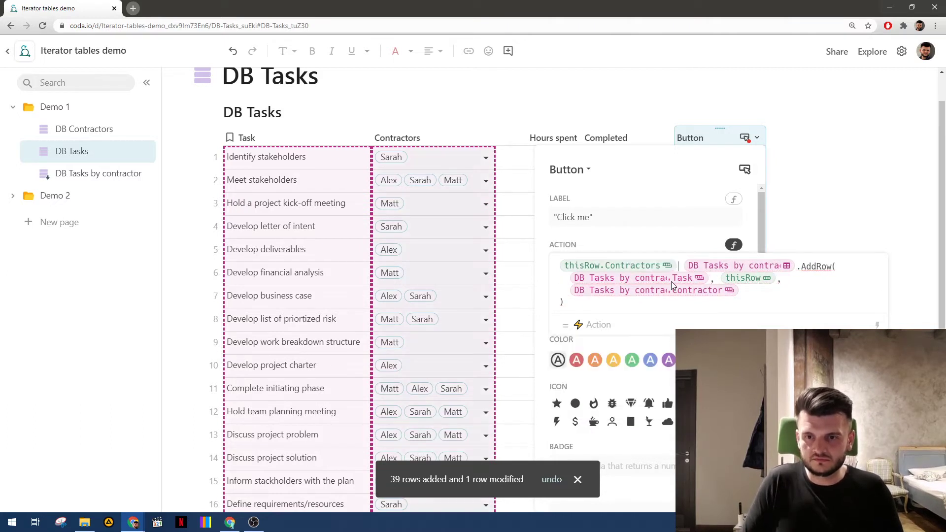
- Wrap the AddRow expression in a FormulaMap over thisRow.Contractors, indenting it and adding the closing parenthesis on its own line
text(.FormulaMap()
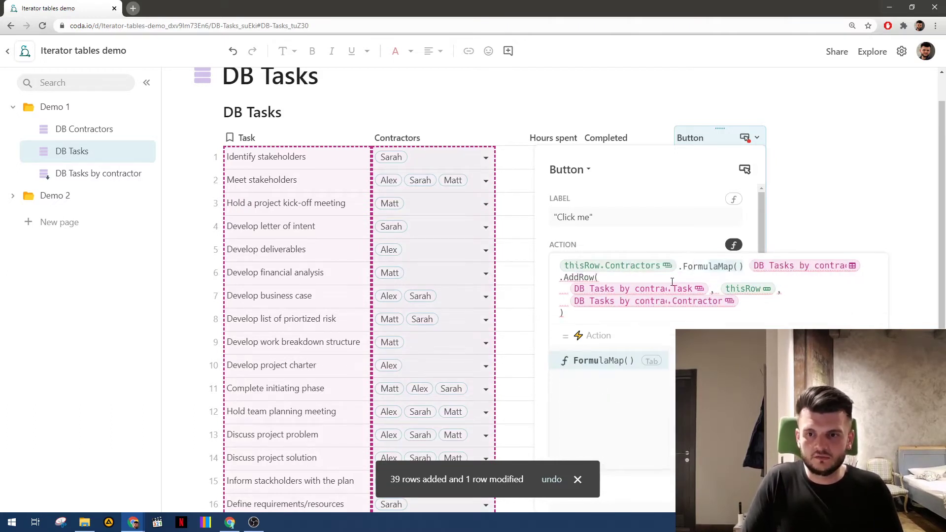
key(Tab)
key(shift+Return)
key(Down)
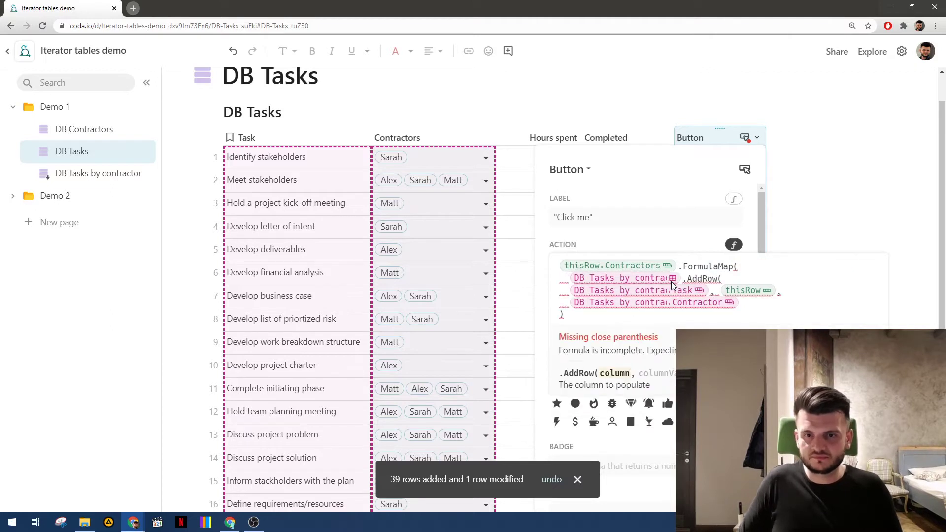
key(Down)
key(Left)
key(Down)
key(Left)
key(Right)
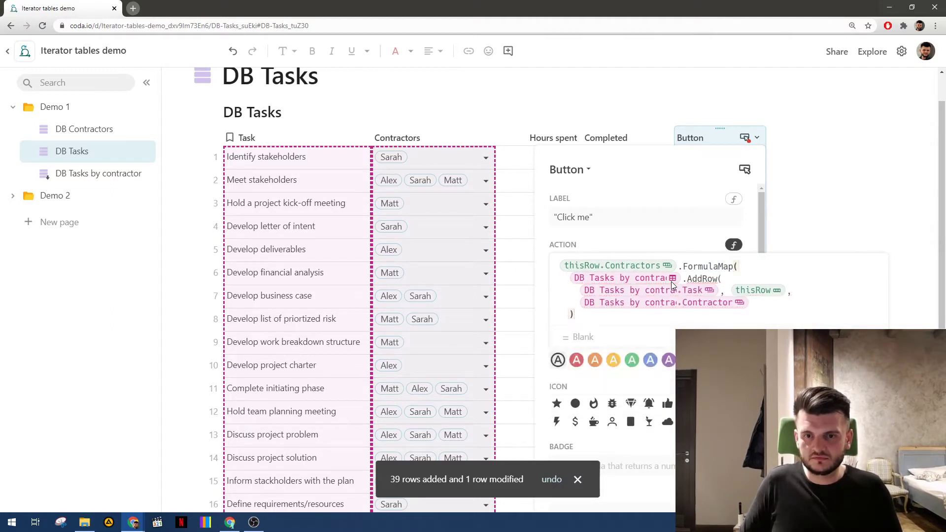
key(shift+Return)
text())
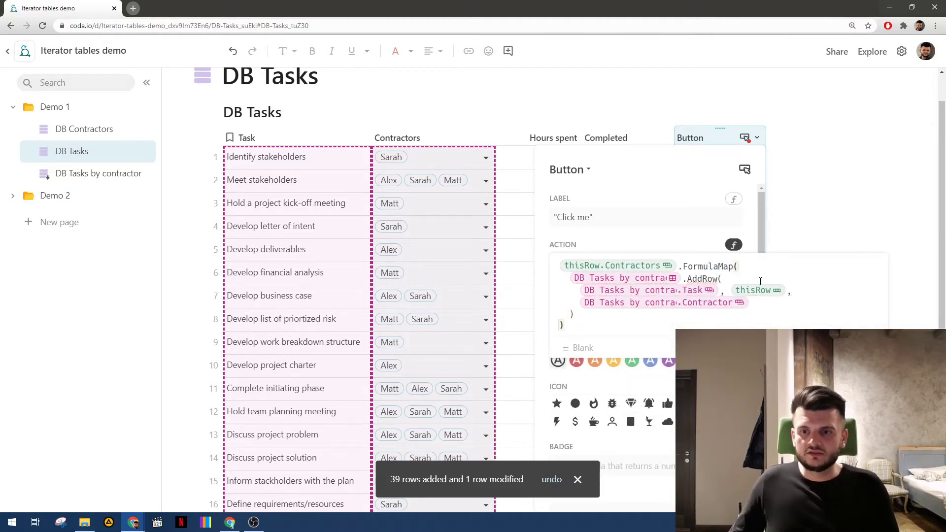
- Set the Contractor column to CurrentValue in the AddRow arguments and save the button column's action formula
click(779, 306)
text(, CurrentValue)
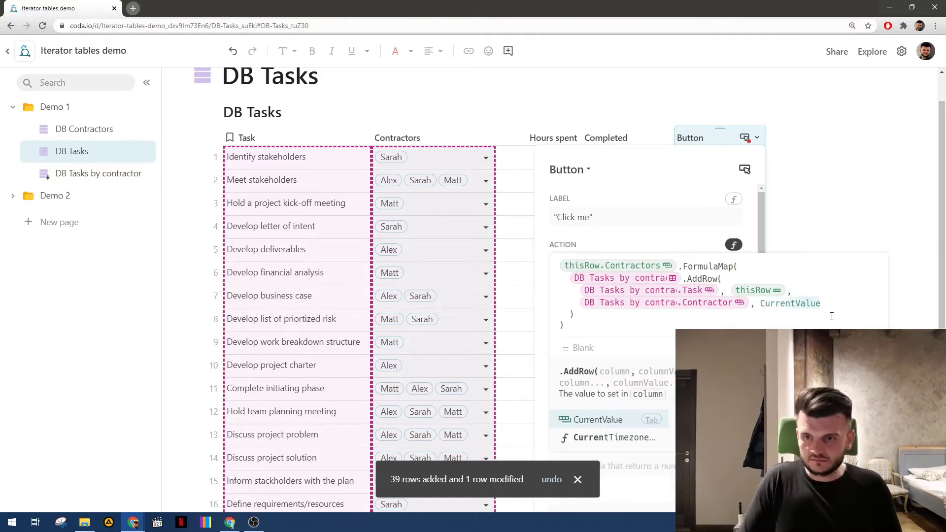
key(shift+Return)
key(BackSpace)
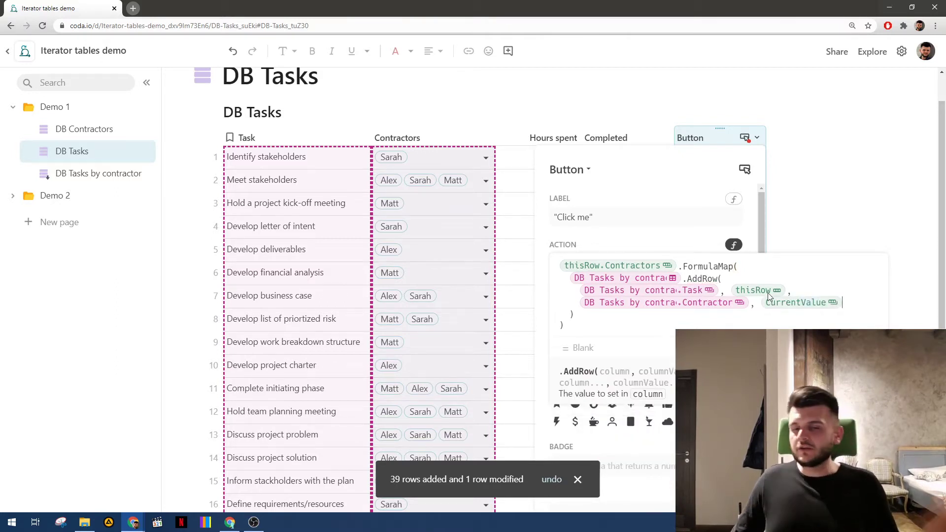
click(610, 325)
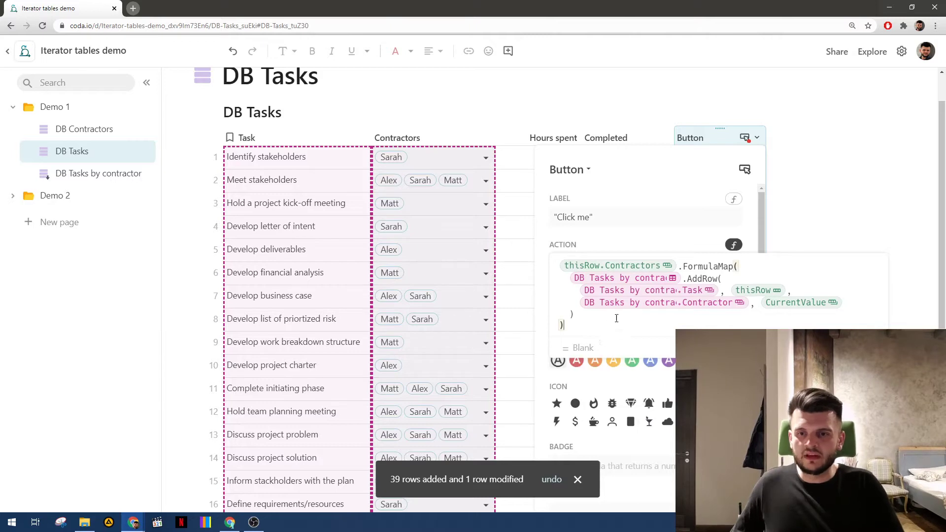
key(Return)
click(713, 141)
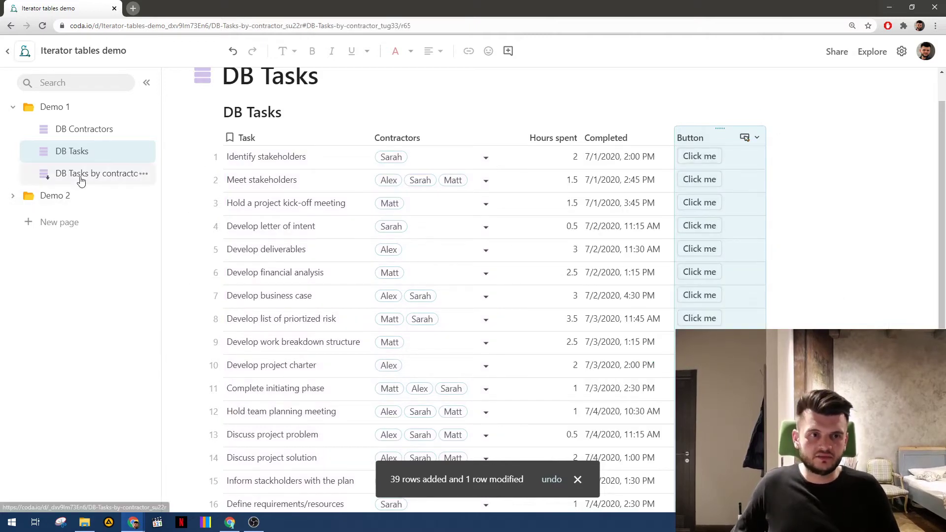
- Delete all existing rows from the DB Tasks by contractor table
click(81, 173)
click(220, 288)
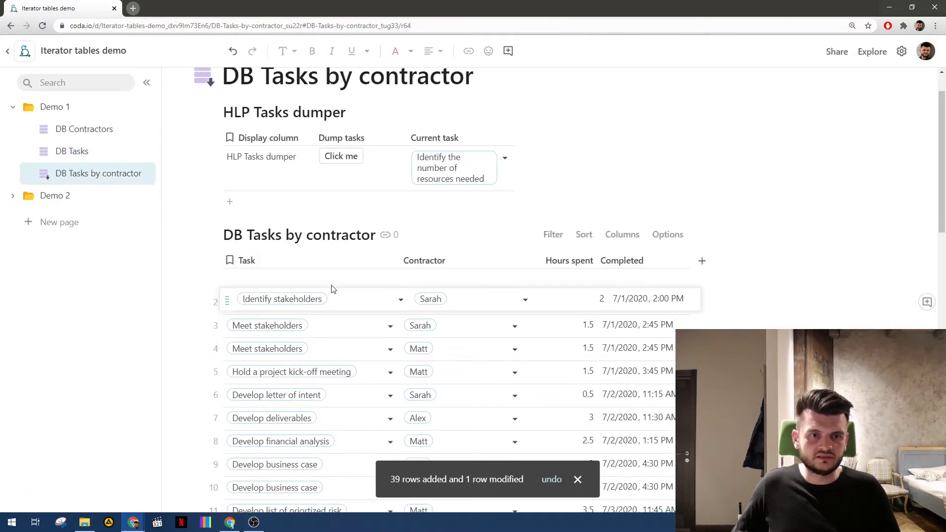
scroll(311, 288, down, 15)
shift+click(219, 309)
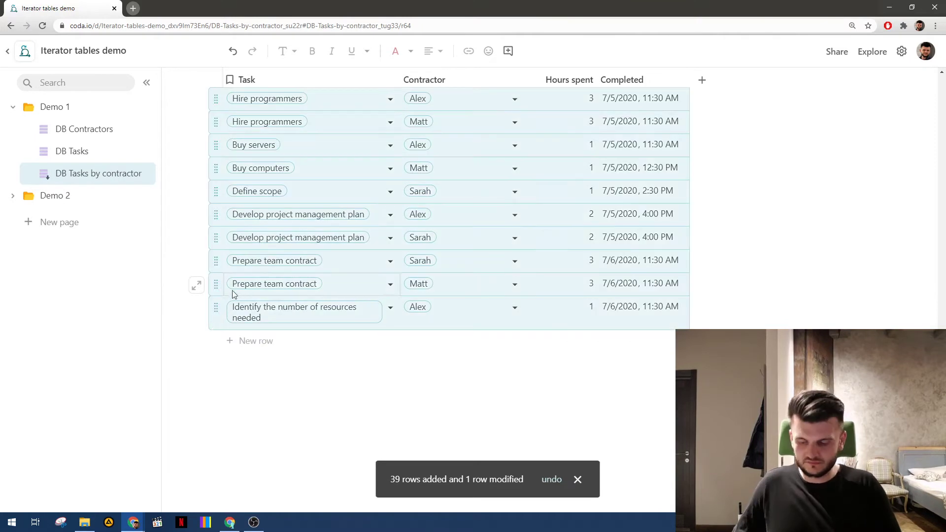
key(Delete)
- Run the row buttons for Identify stakeholders and Meet stakeholders in DB Tasks
click(86, 153)
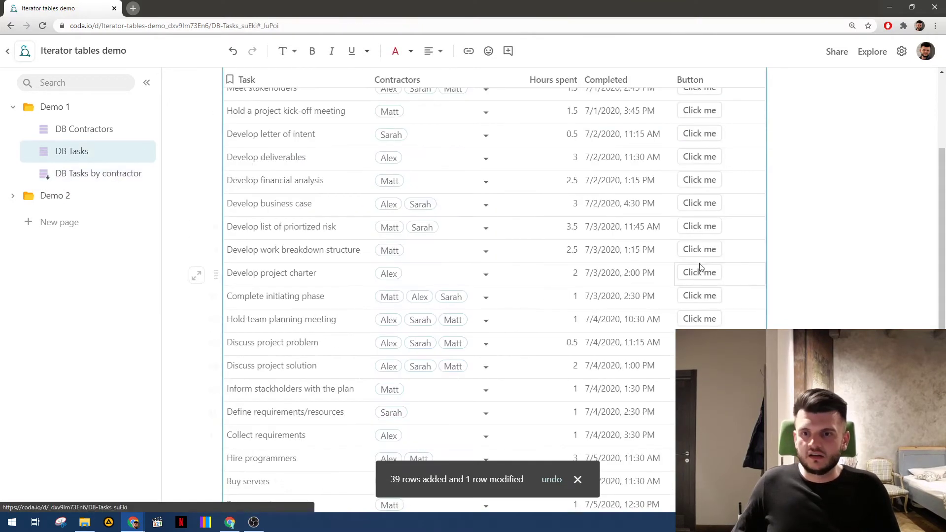
click(703, 208)
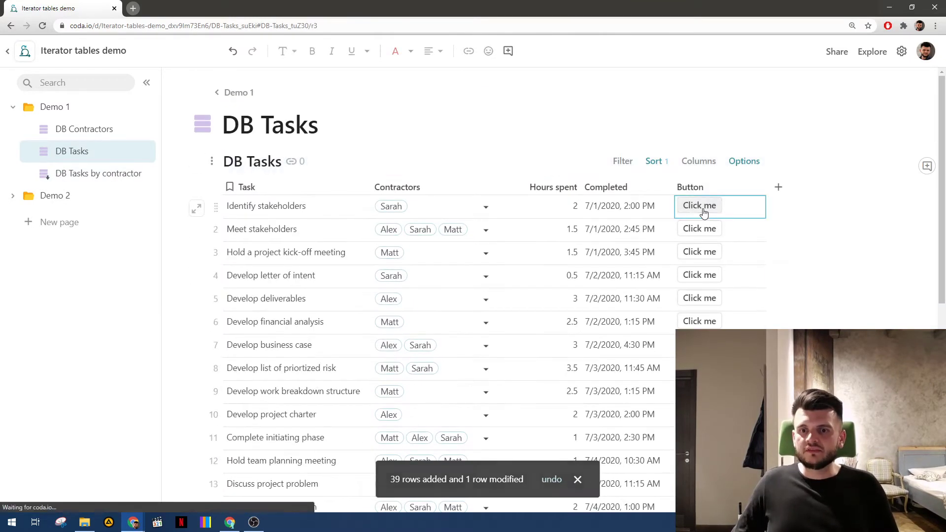
click(698, 230)
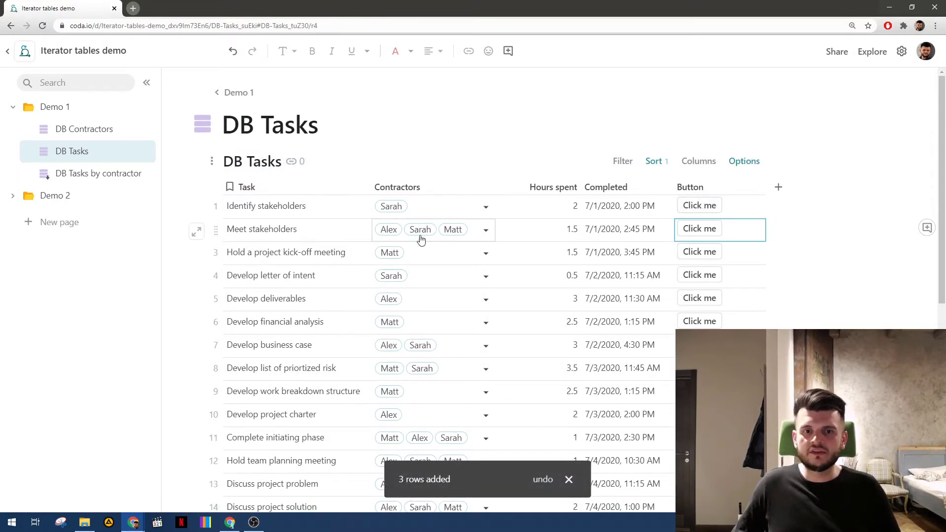
- Review the Button column's action formula, including its thisRow.Contractors and DB Tasks by contractor.Task references
click(744, 187)
click(781, 209)
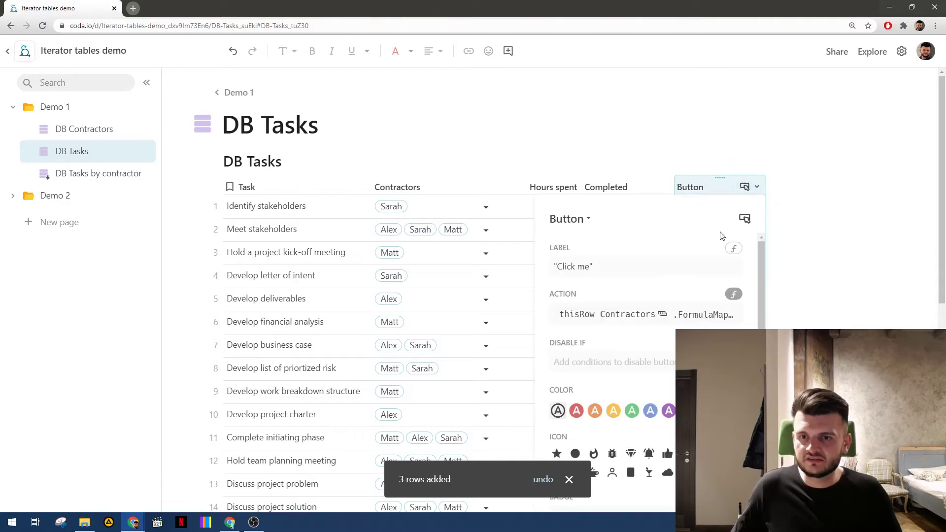
click(678, 320)
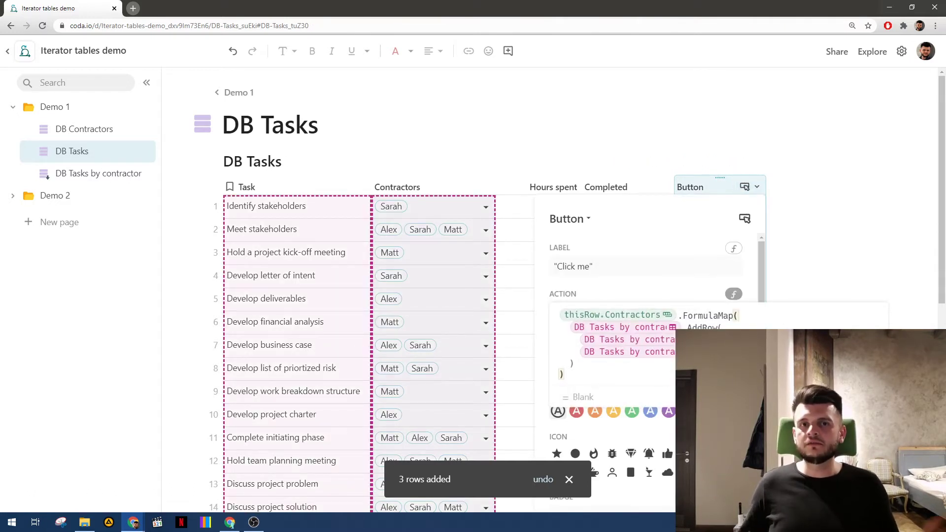
click(569, 316)
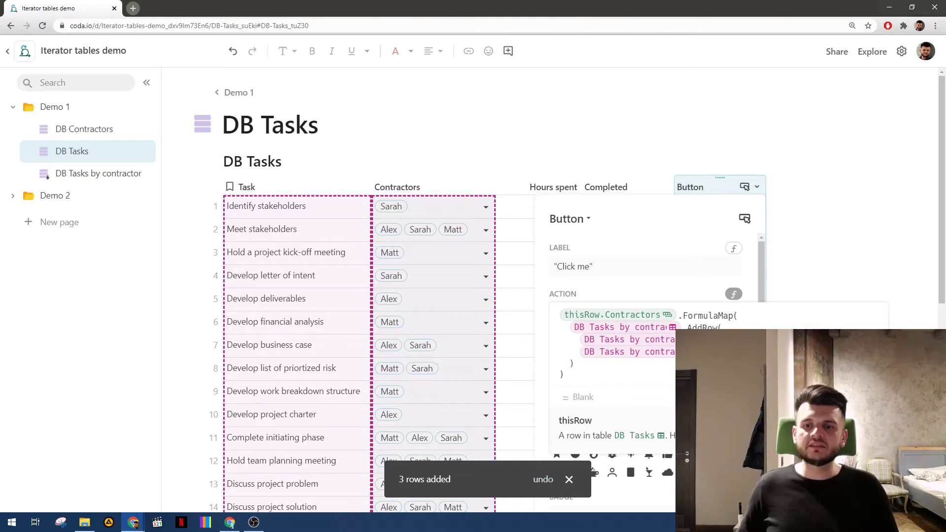
click(682, 340)
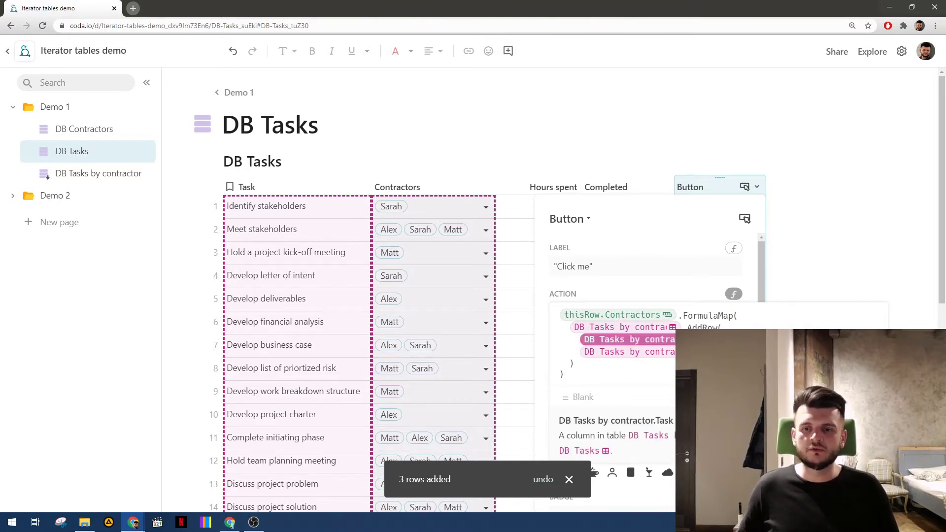
click(717, 186)
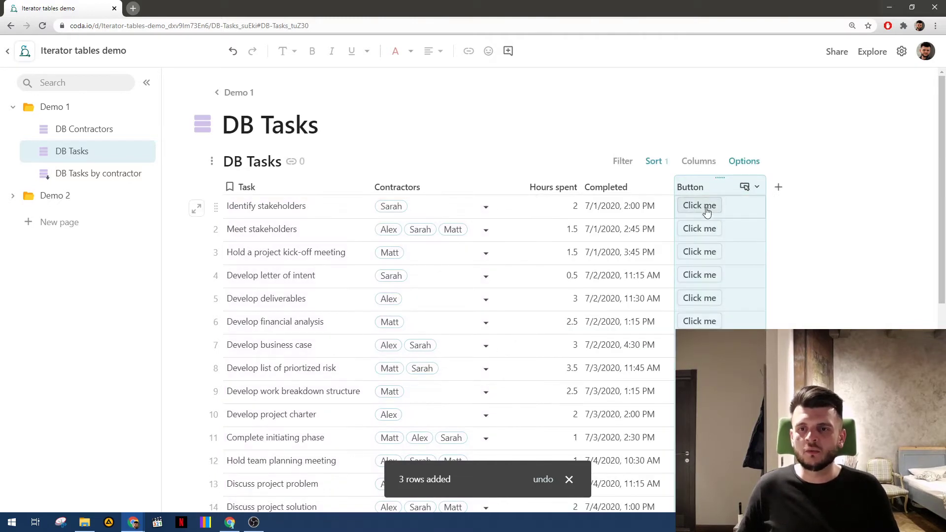
- Insert a standalone button between the DB Tasks page title and the DB Tasks table
click(483, 131)
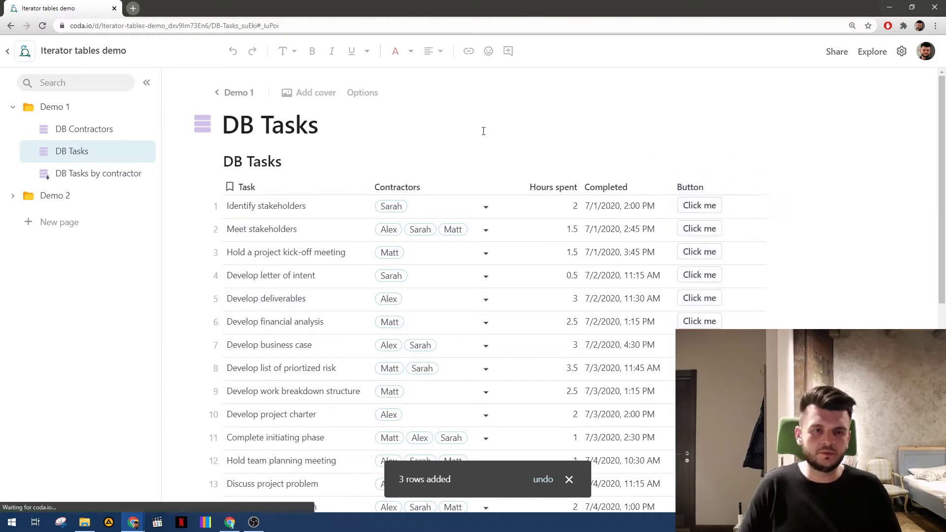
key(Return)
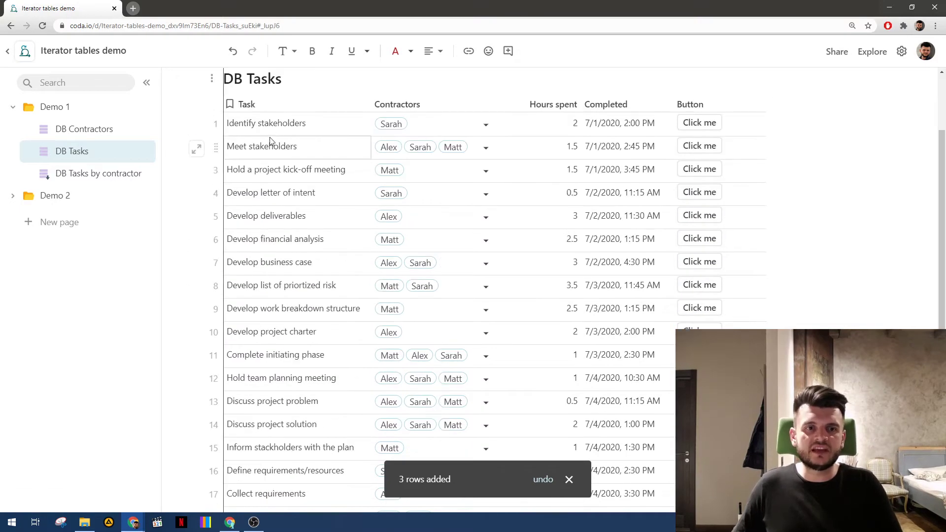
text(/bu)
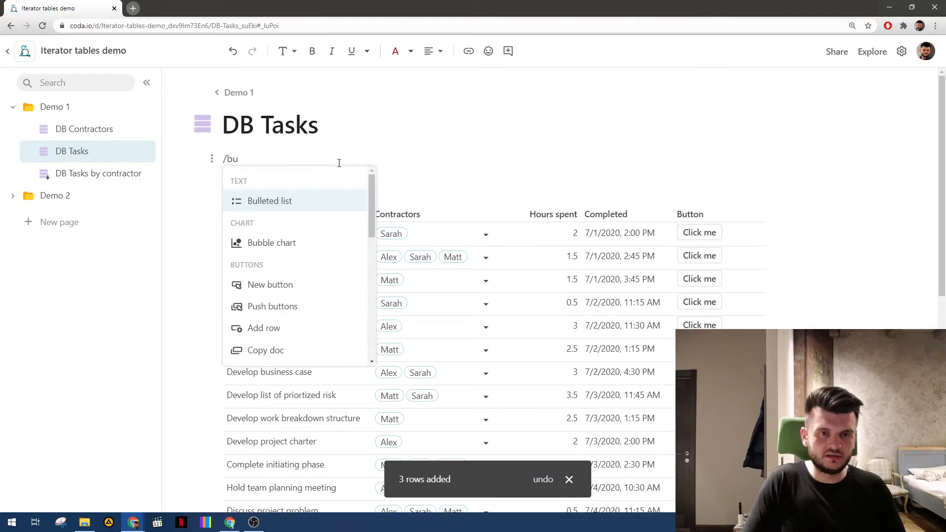
text(tto)
key(Return)
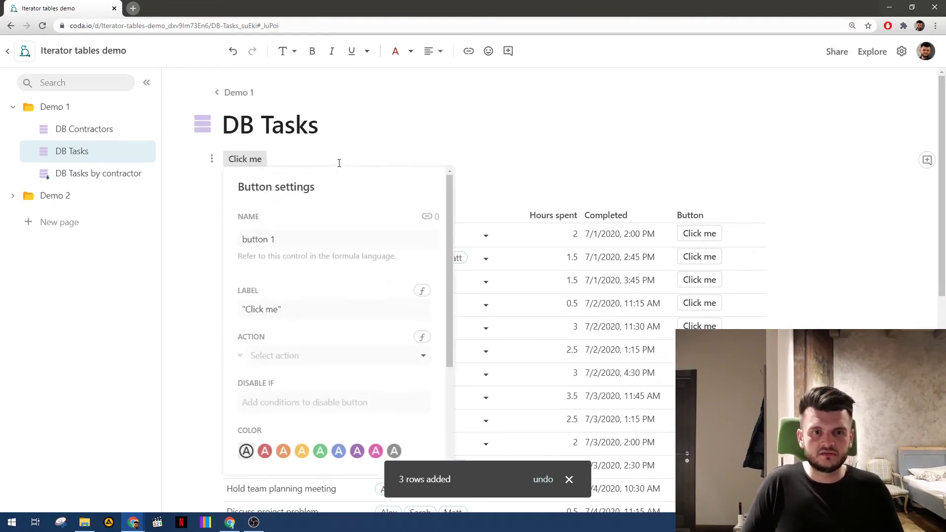
- Set the standalone button's action formula to DB Tasks.Button
click(420, 339)
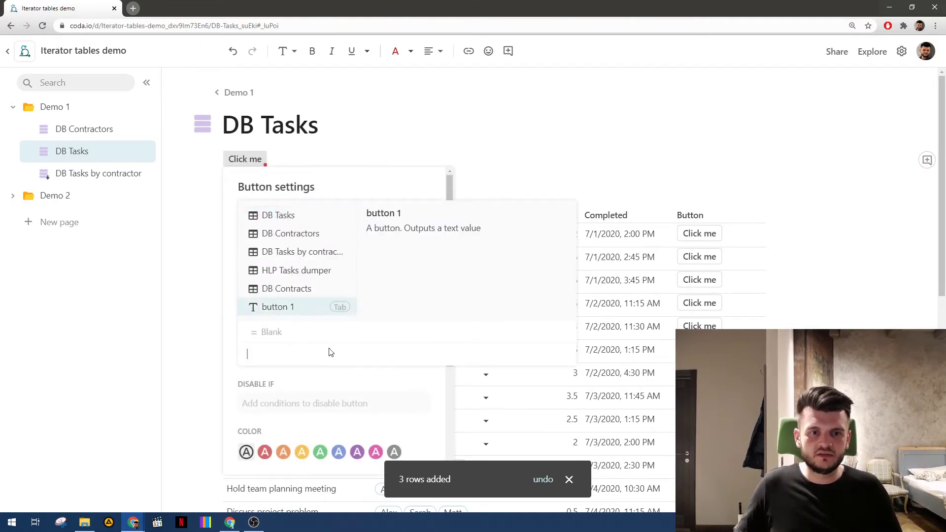
text(DB Tasks.Button)
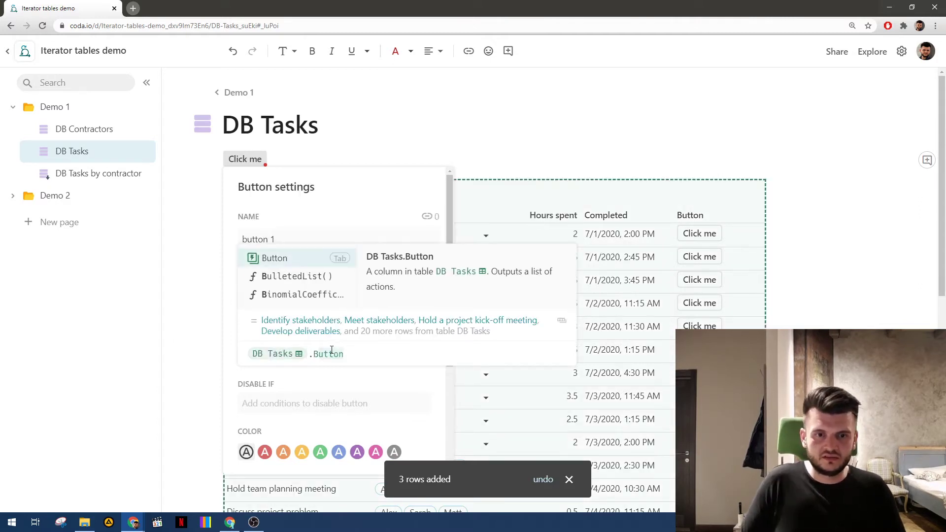
key(Tab)
key(Return)
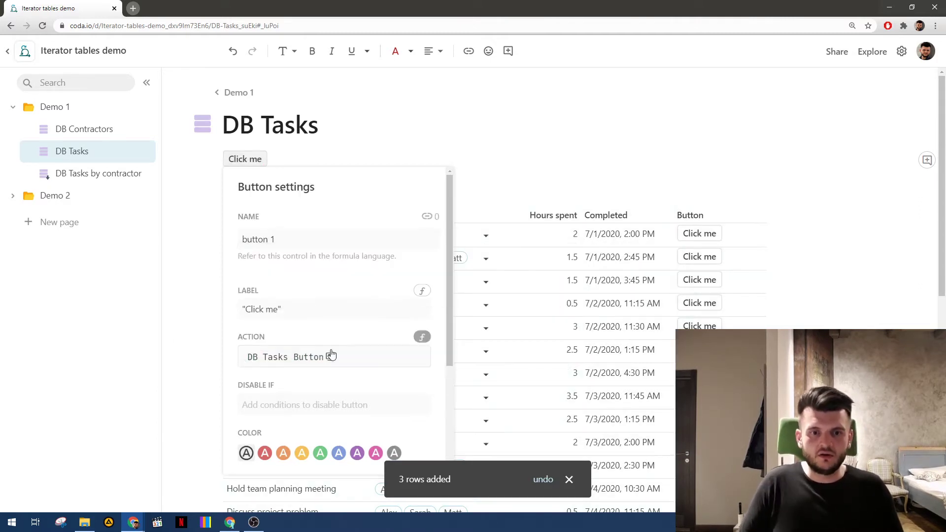
click(300, 160)
- Clear the Identify stakeholders and Meet stakeholders test rows from DB Tasks by contractor
click(93, 170)
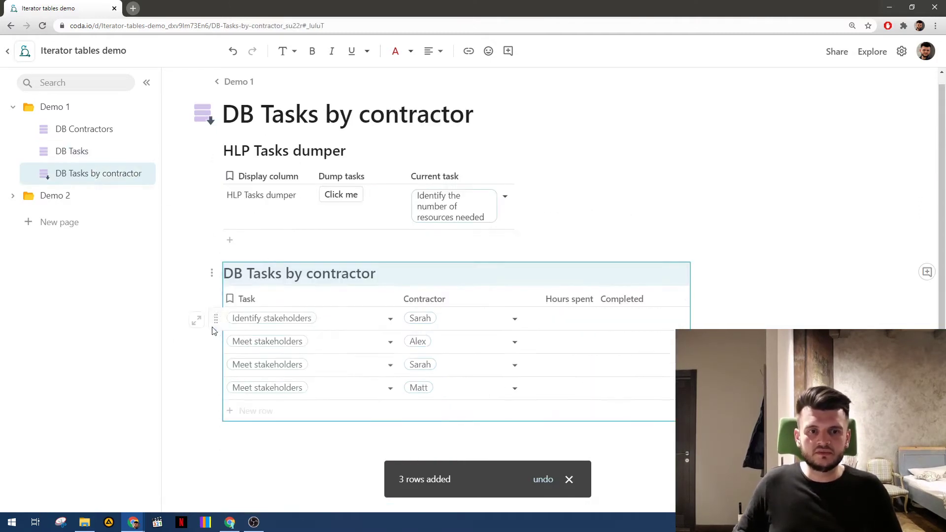
click(216, 319)
shift+click(216, 386)
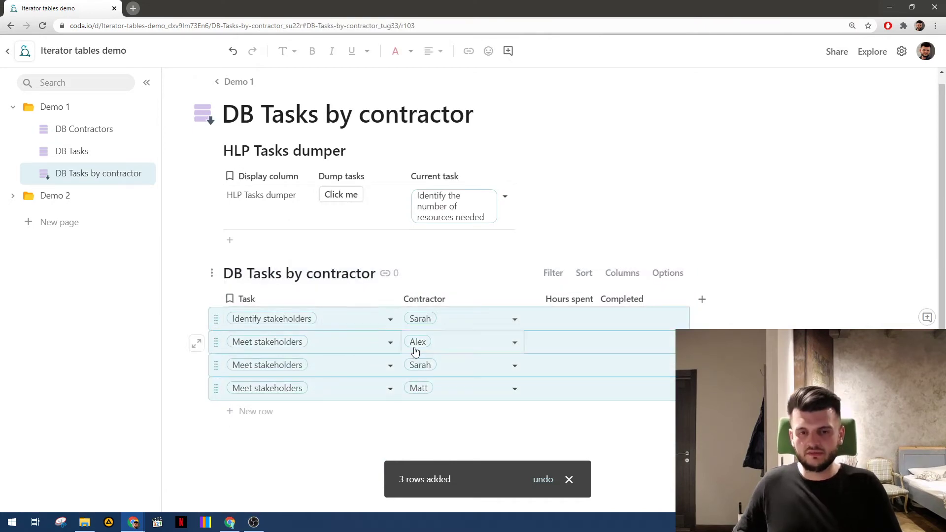
key(Delete)
- Run the standalone button on the DB Tasks page and check the rows generated in DB Tasks by contractor
click(72, 151)
click(249, 165)
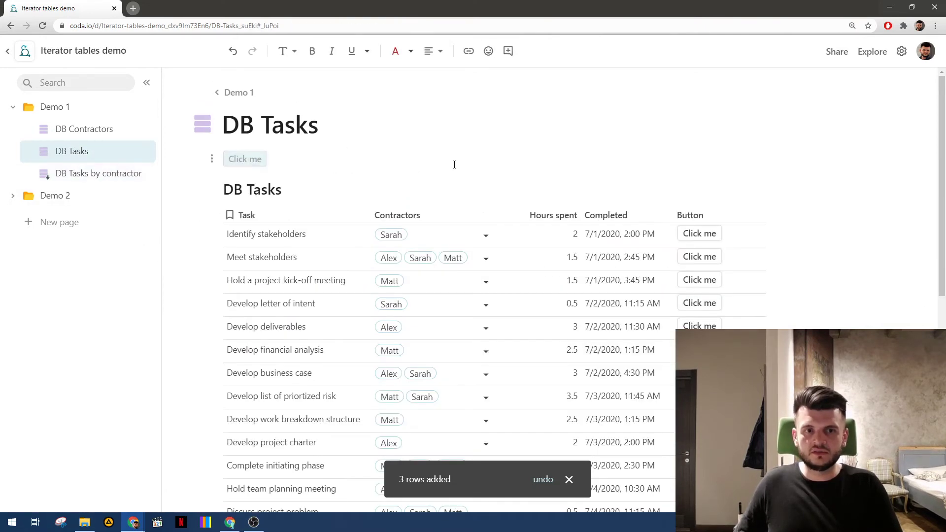
click(144, 171)
scroll(423, 232, down, 5)
scroll(423, 234, down, 5)
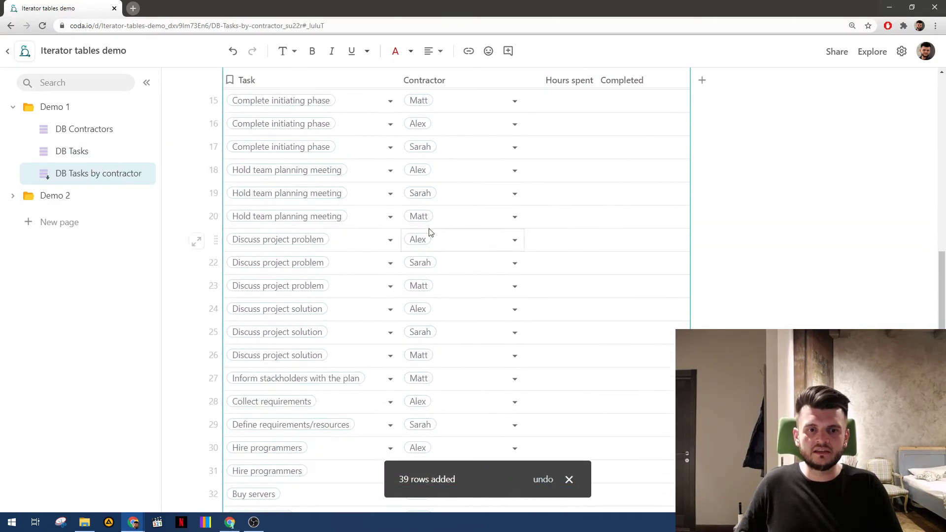
scroll(595, 292, down, 5)
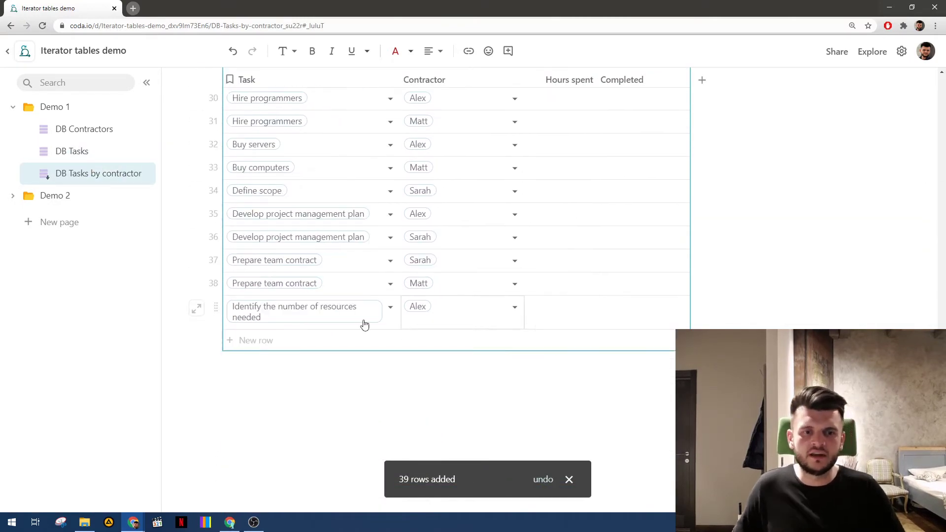
scroll(321, 266, up, 10)
scroll(333, 281, up, 5)
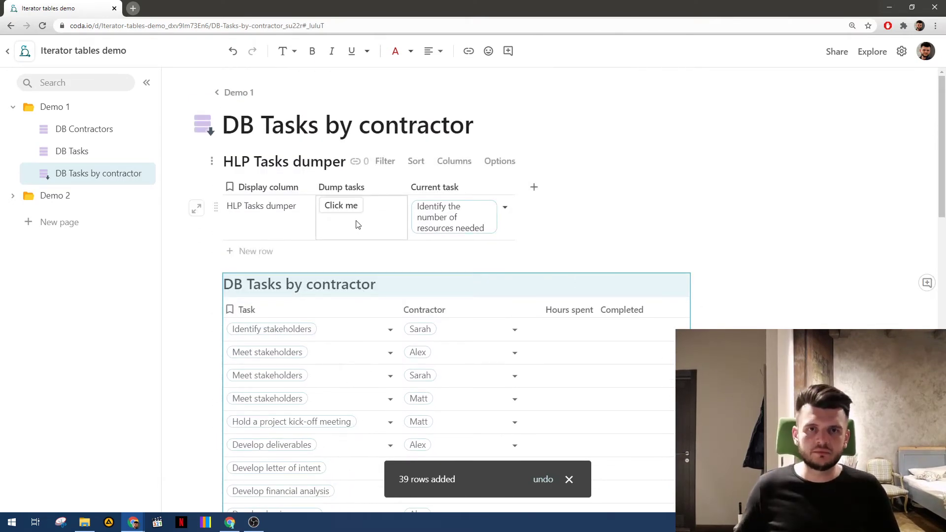
- Examine the Button column alongside the tasks and contractors throughout the DB Tasks table
click(89, 151)
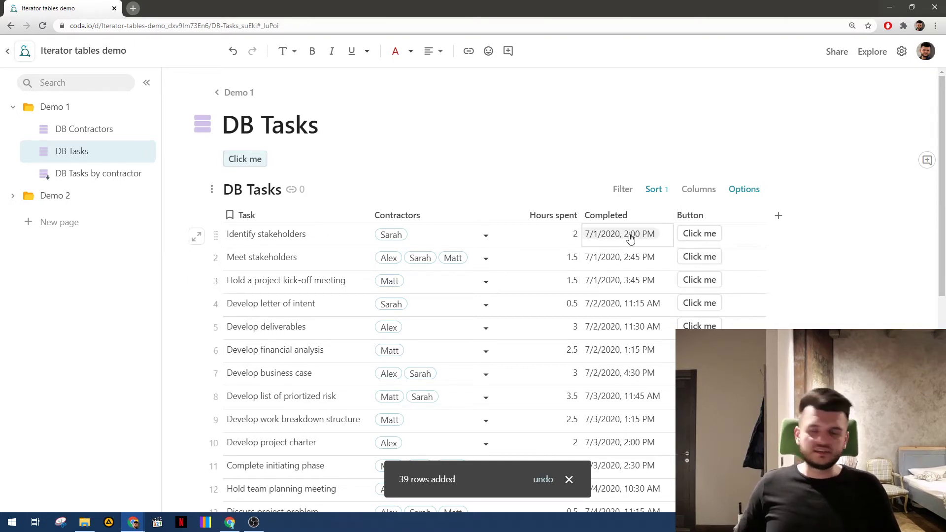
click(729, 215)
scroll(670, 246, down, 8)
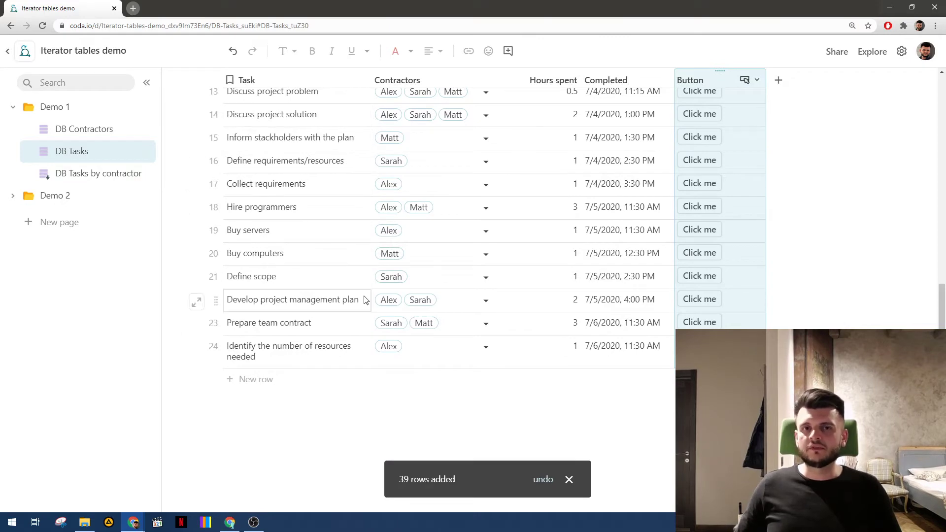
scroll(353, 274, up, 8)
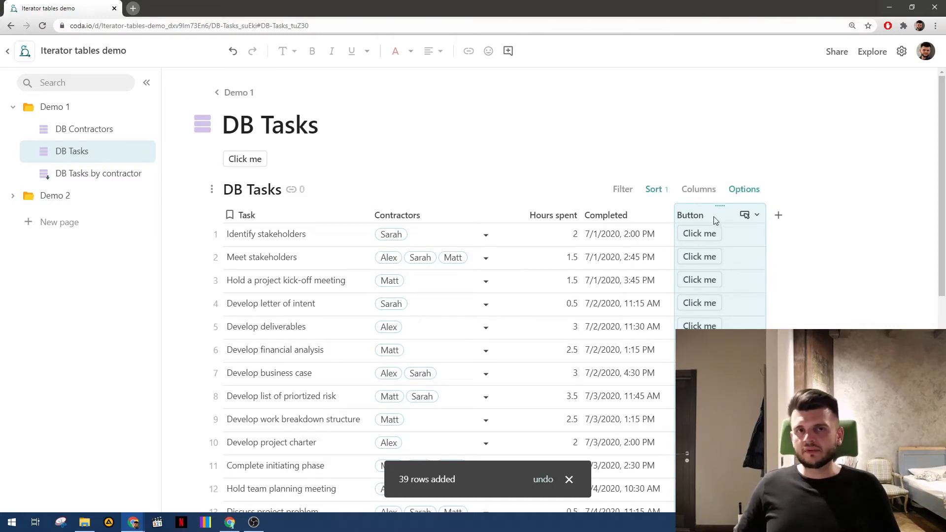
scroll(699, 244, down, 6)
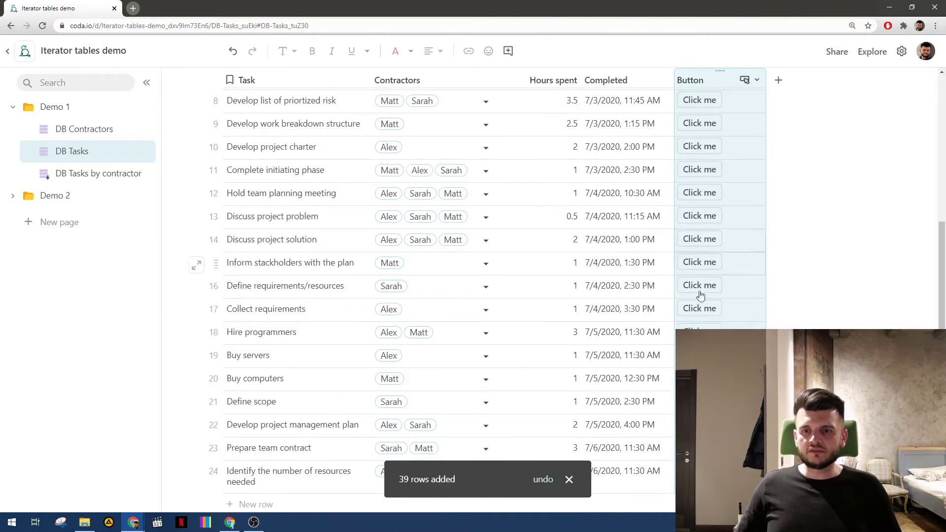
scroll(709, 298, down, 2)
scroll(724, 303, up, 1)
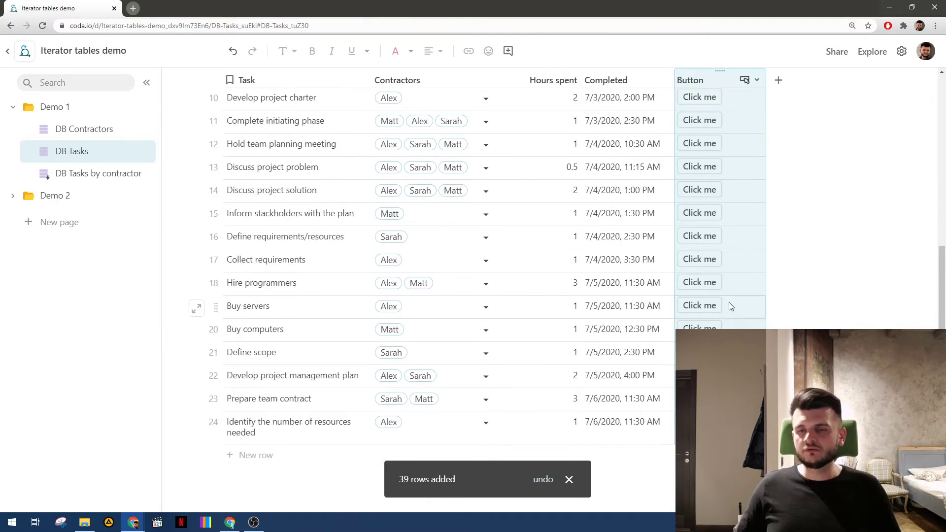
scroll(728, 302, up, 7)
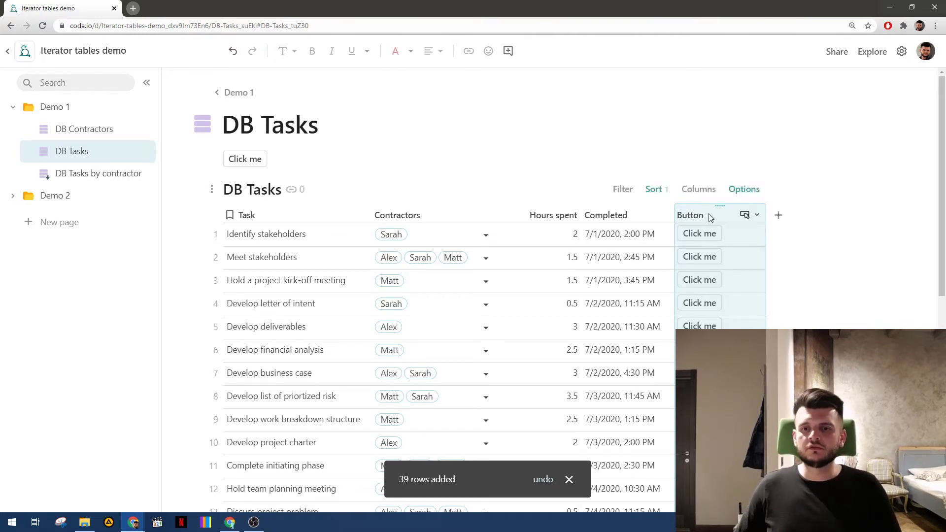
scroll(695, 231, down, 1)
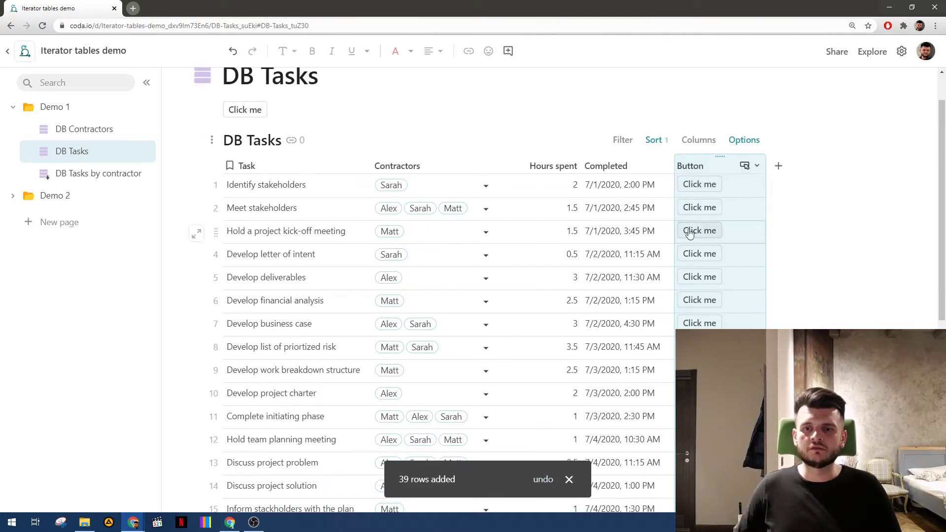
scroll(717, 305, down, 1)
scroll(709, 315, up, 2)
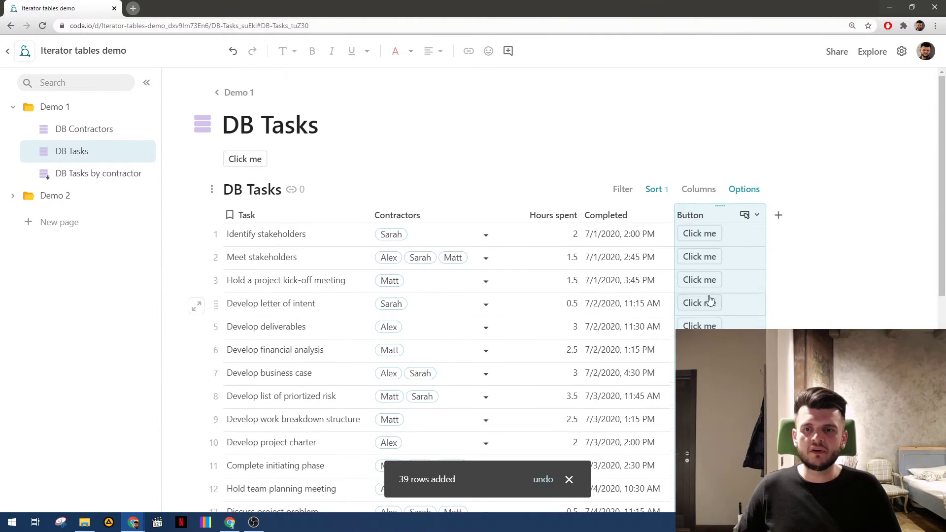
- Compare the row buttons in DB Tasks with the HLP Tasks dumper table on the DB Tasks by contractor page
click(93, 173)
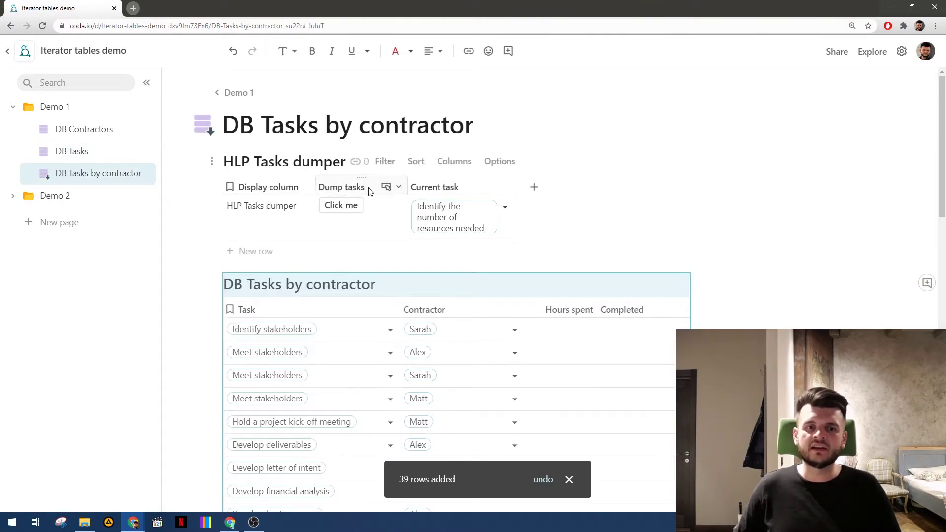
click(84, 153)
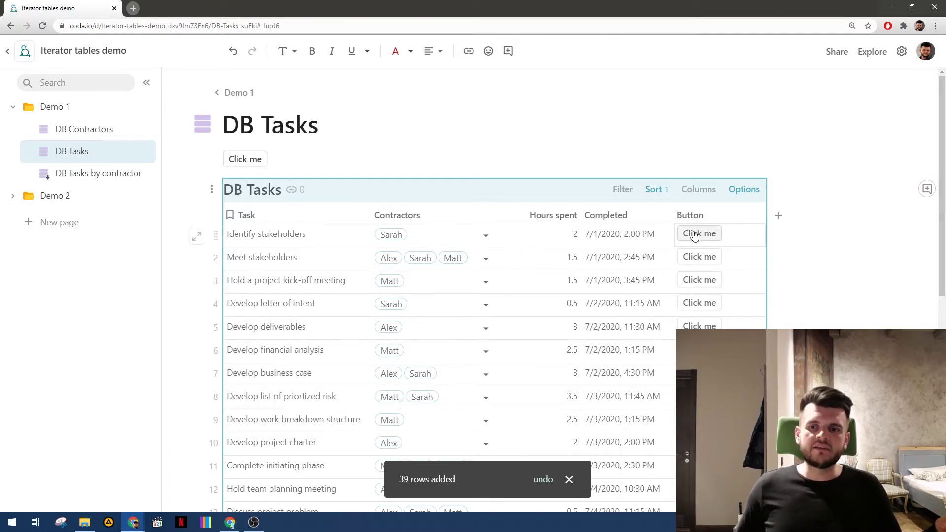
scroll(583, 231, down, 4)
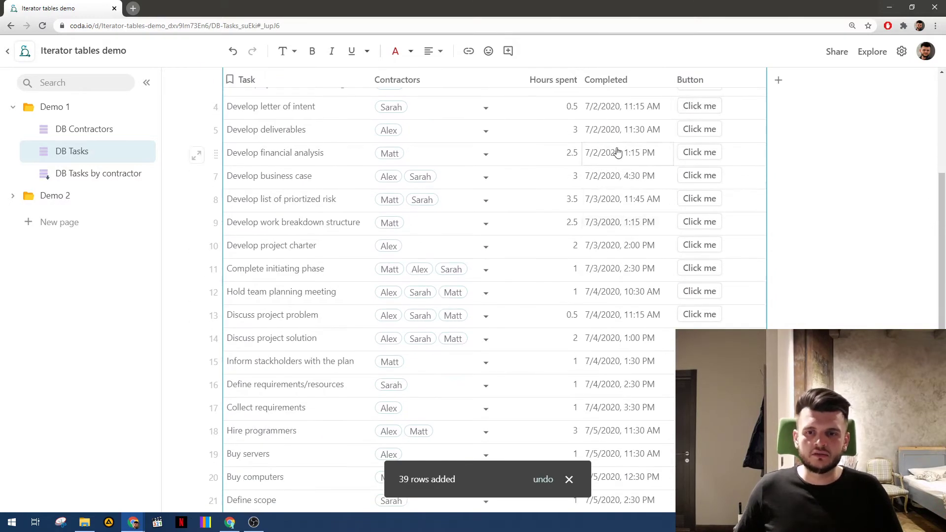
scroll(616, 153, up, 4)
click(74, 177)
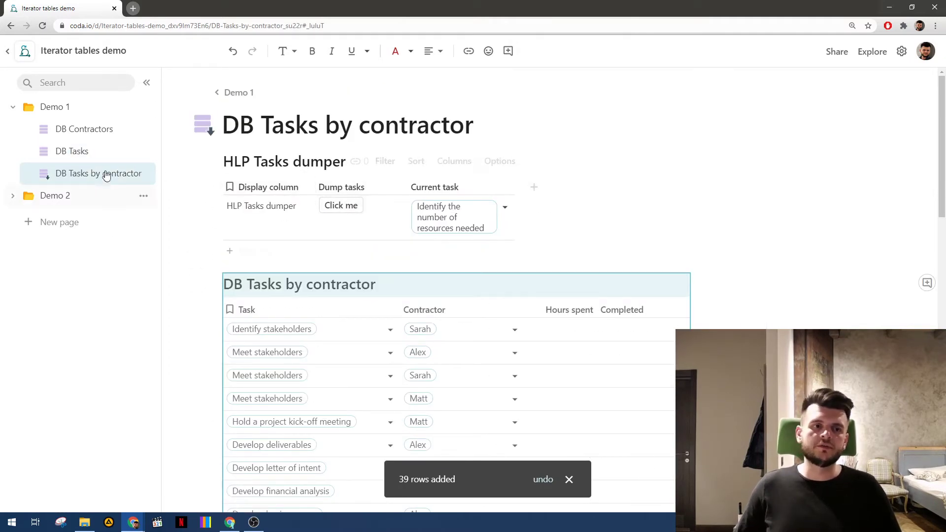
click(74, 151)
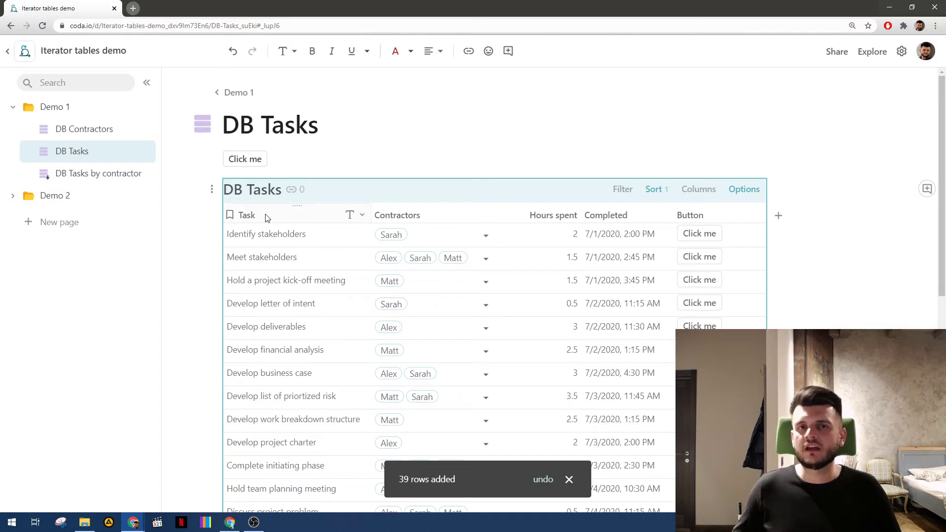
click(128, 180)
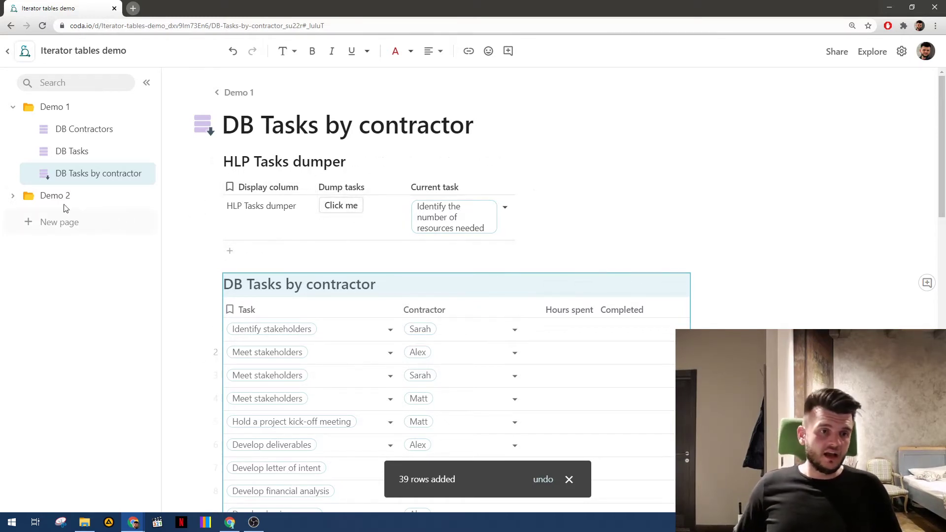
- Open DB Contracts under Demo 2 and examine the agreed hours and hourly rates across contracts CT-1 to CT-6
click(14, 197)
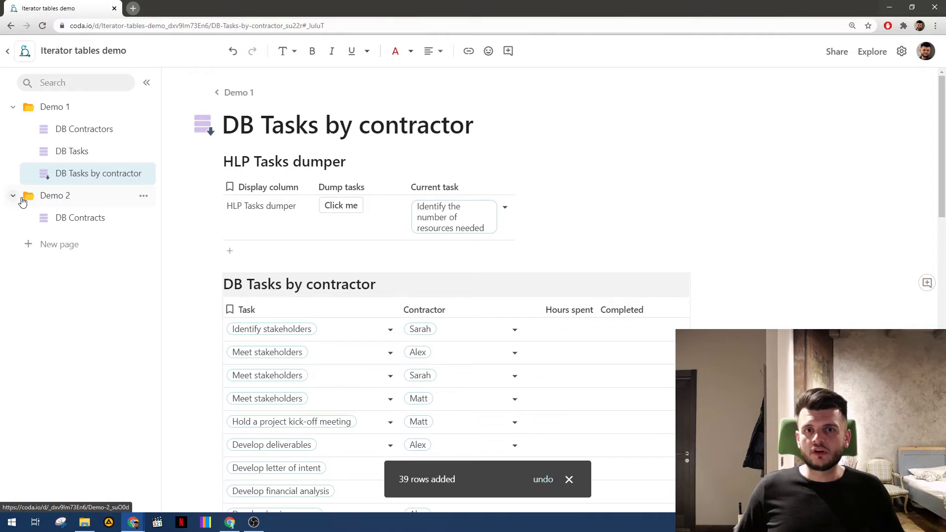
click(72, 225)
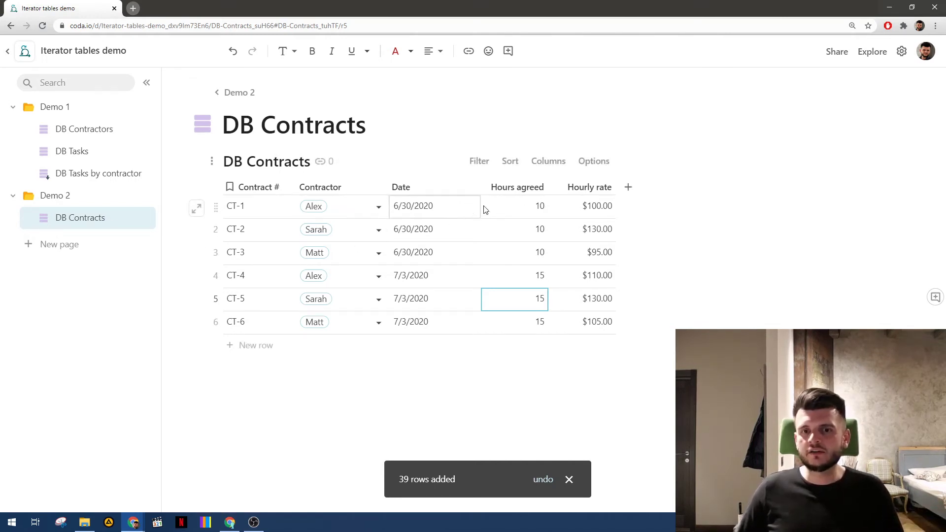
click(500, 206)
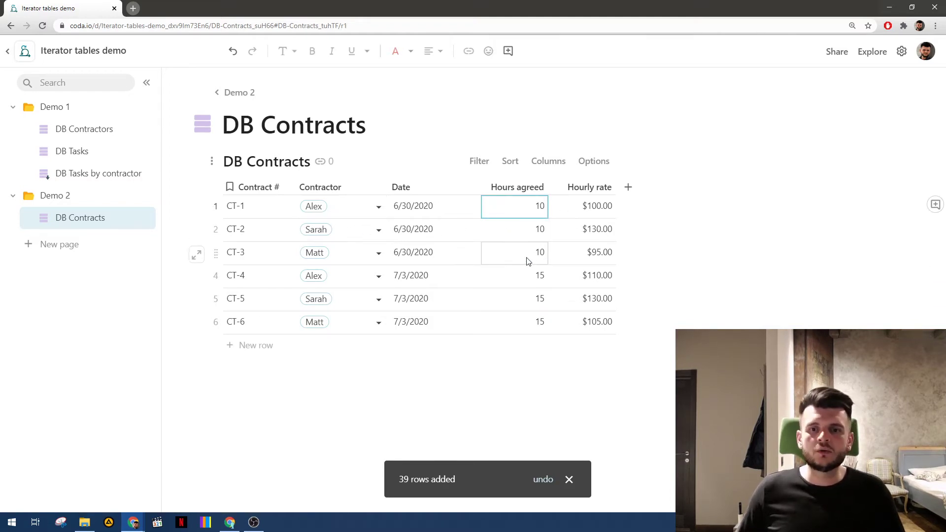
click(577, 204)
key(Down)
key(Down)
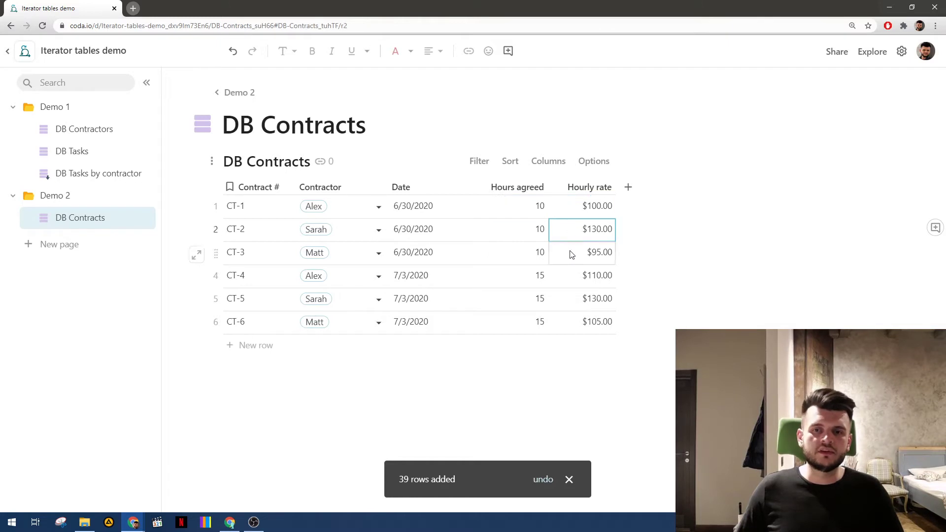
click(570, 210)
click(569, 233)
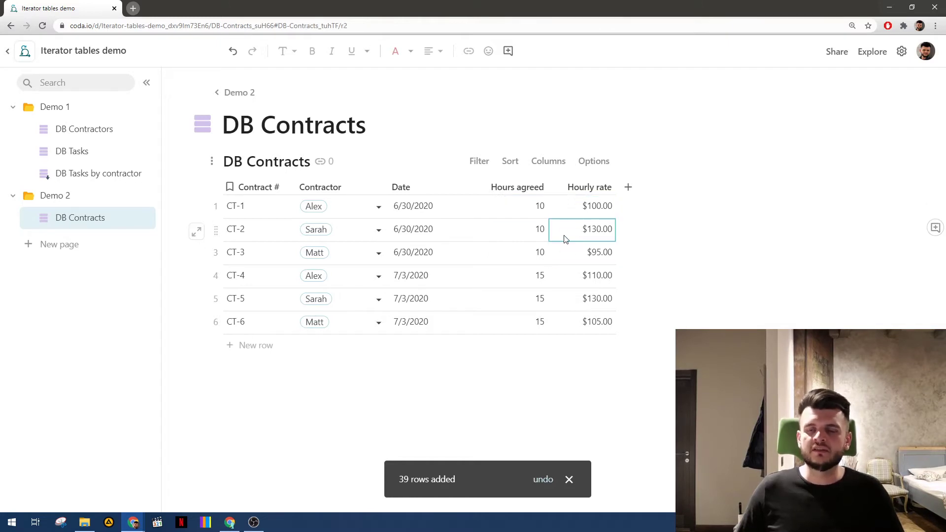
drag(570, 206, 565, 253)
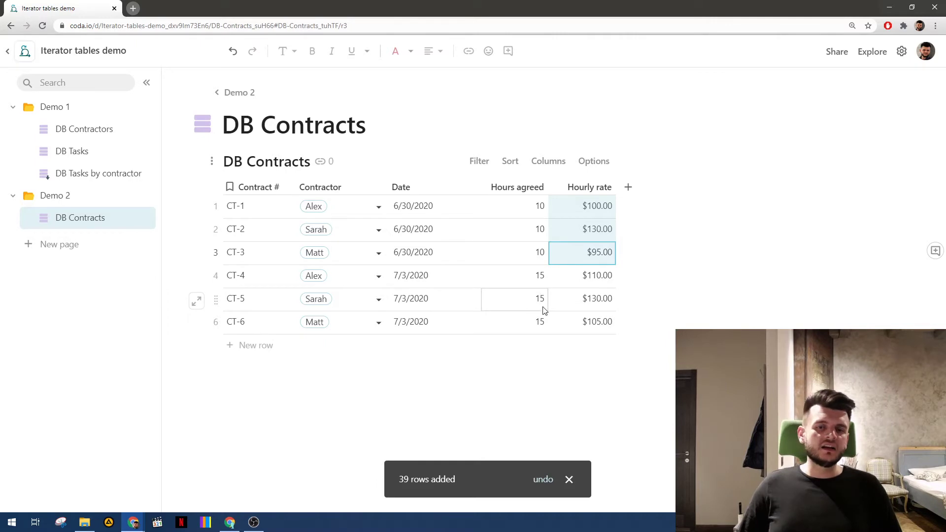
drag(530, 322, 524, 287)
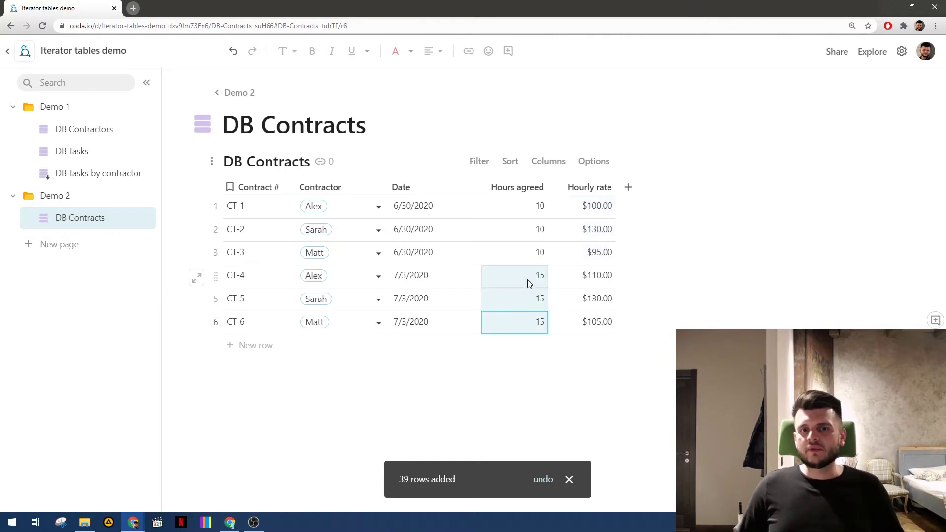
key(Right)
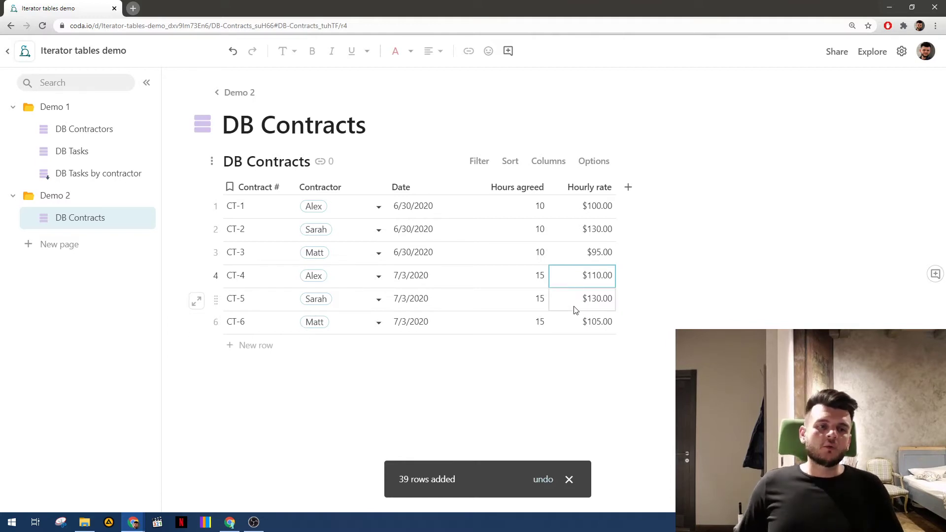
- Delete all generated rows from the DB Tasks by contractor table
click(84, 183)
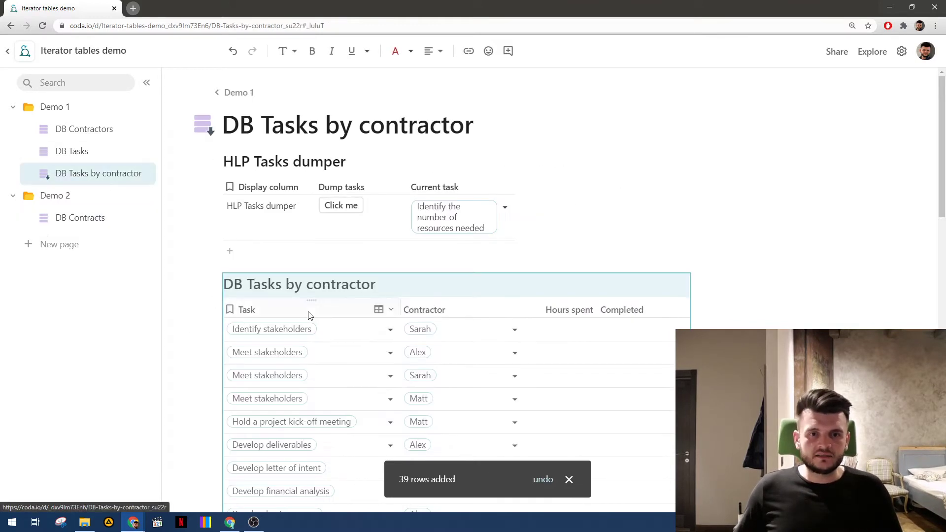
scroll(296, 306, down, 1)
click(252, 276)
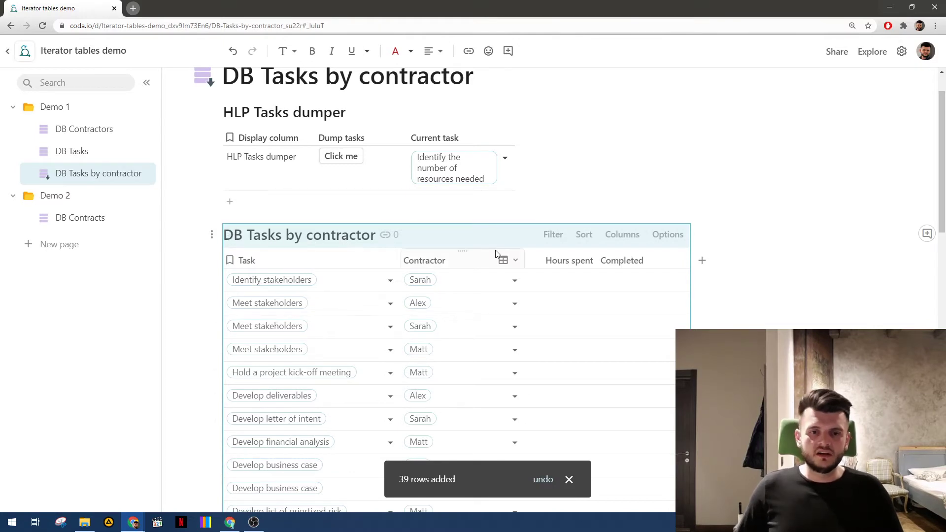
click(216, 278)
scroll(240, 286, down, 15)
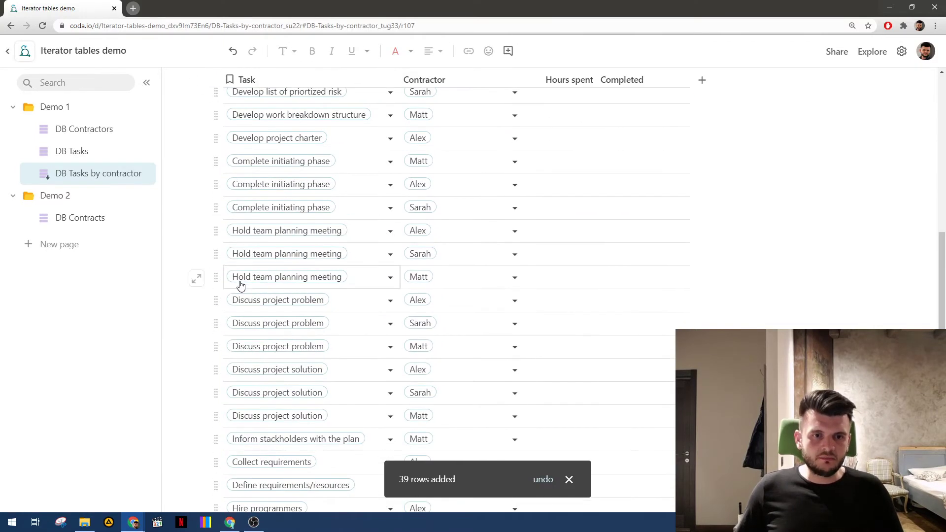
shift+click(216, 324)
key(Delete)
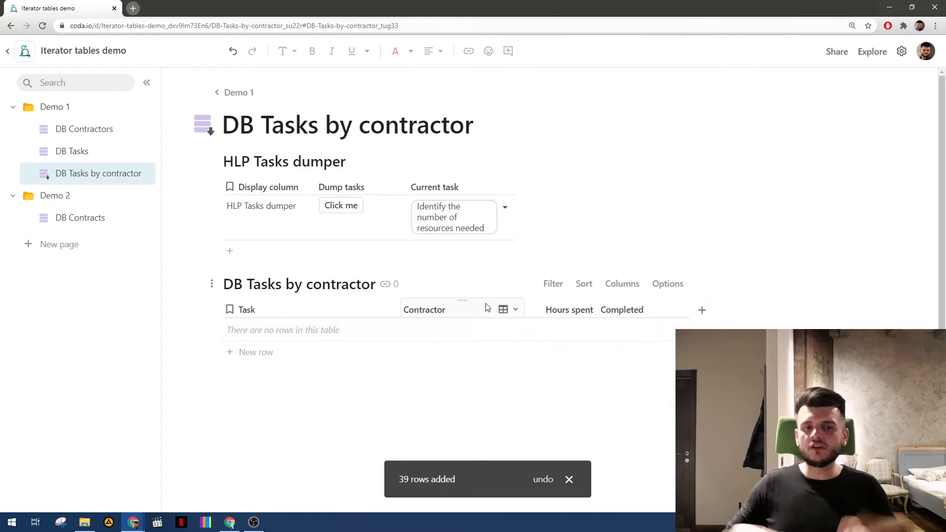
click(272, 284)
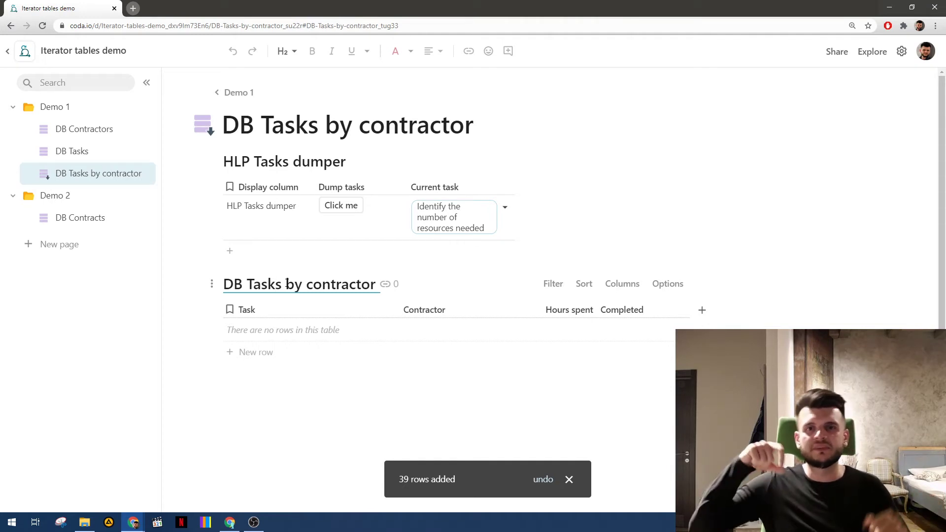
- Review the tasks in DB Tasks, followed by the contract numbers and agreed hours of both contract groups in DB Contracts
click(88, 154)
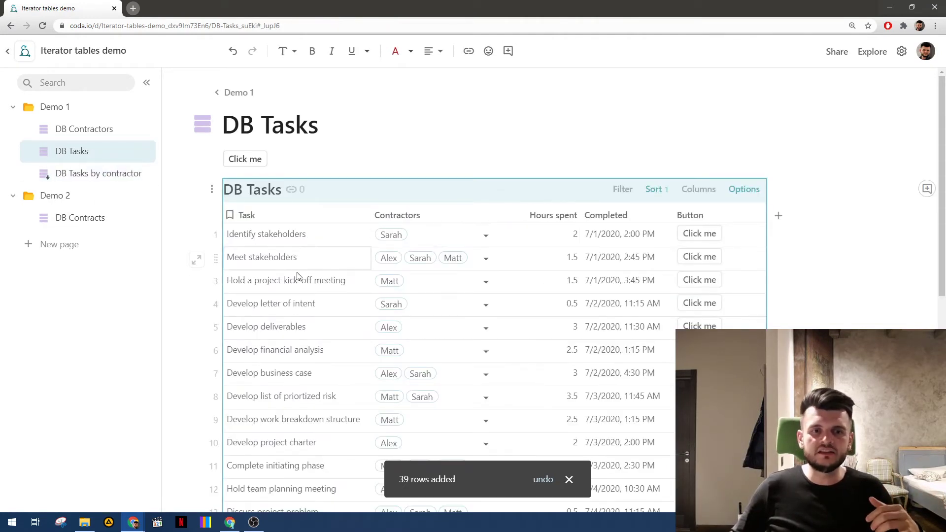
scroll(316, 291, down, 2)
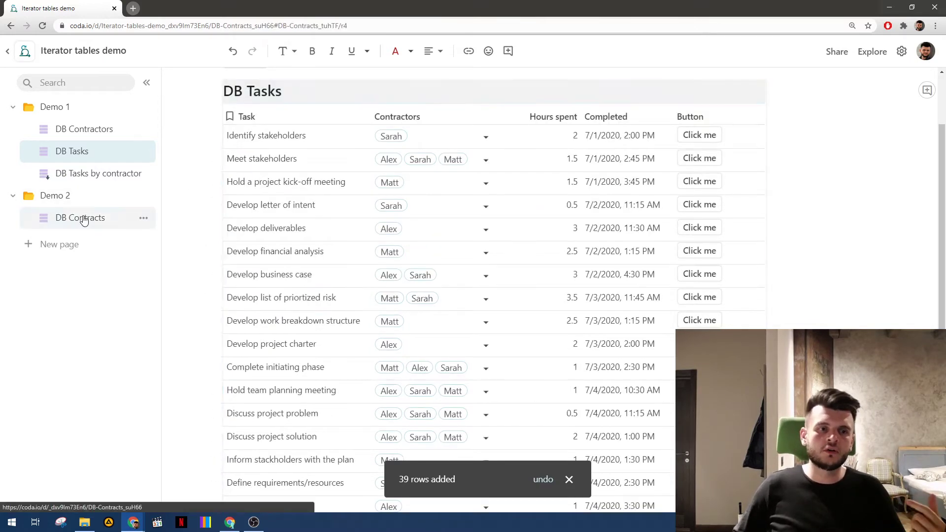
click(80, 217)
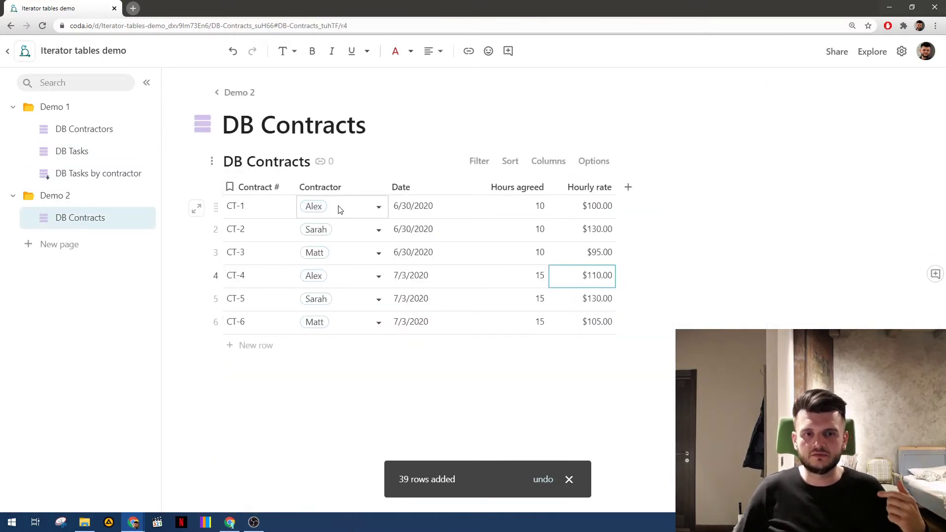
click(274, 215)
click(260, 251)
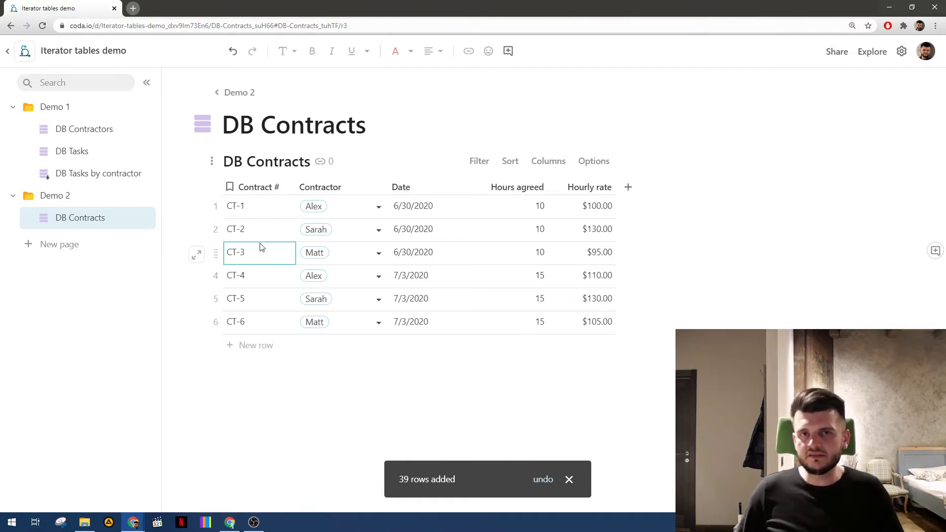
click(514, 210)
click(517, 250)
click(524, 238)
click(522, 256)
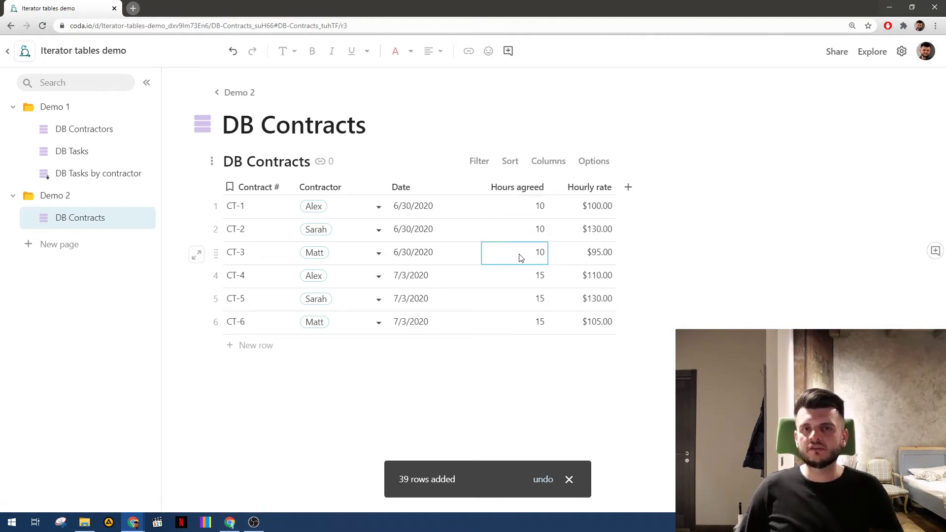
click(524, 296)
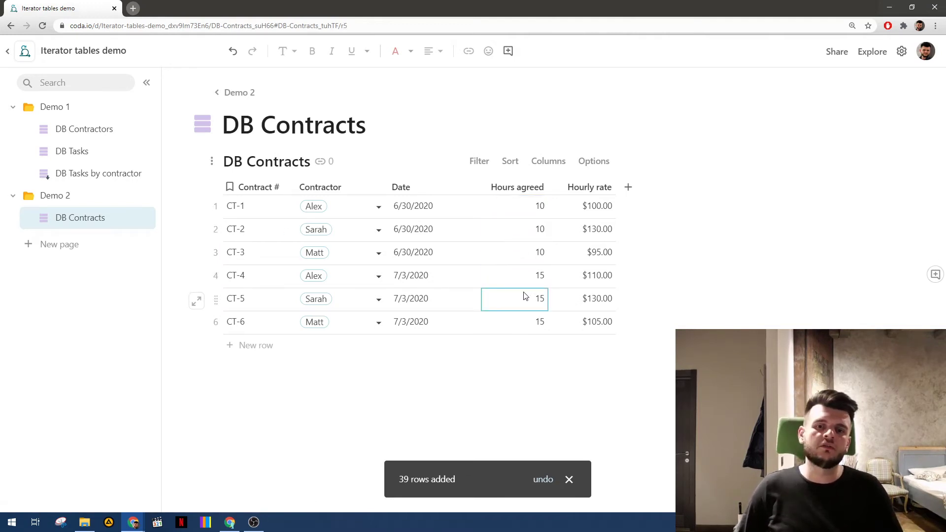
click(266, 281)
click(259, 325)
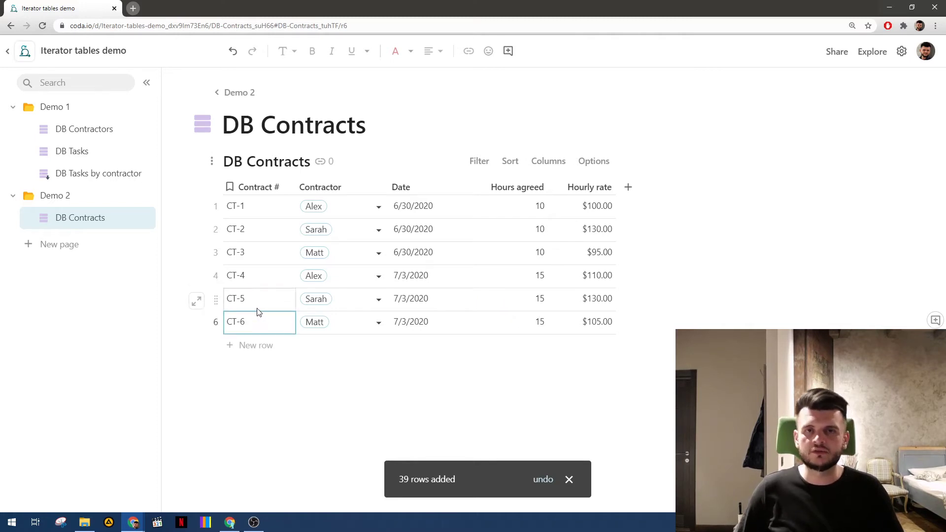
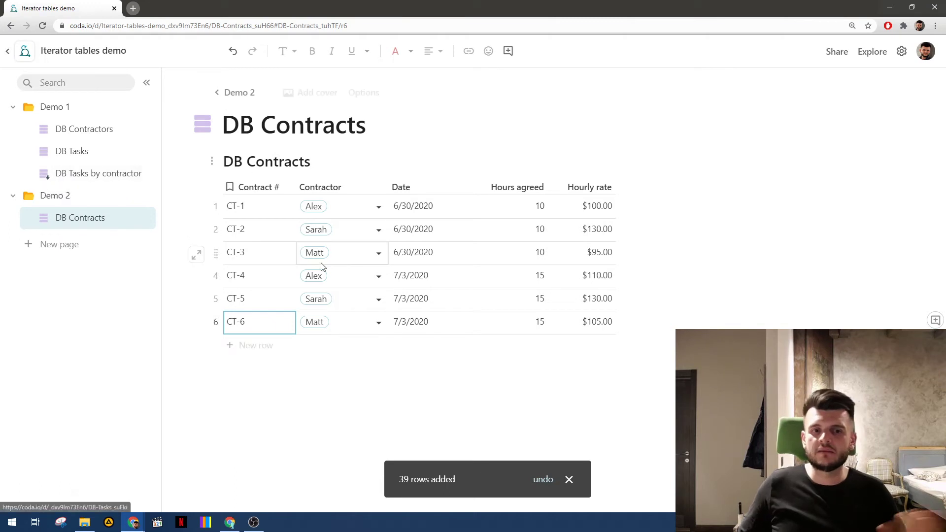
- Examine the contractor and agreed hours of contract CT-3 in relation to the same contractor's contract CT-6
click(340, 254)
mouse_move(326, 255)
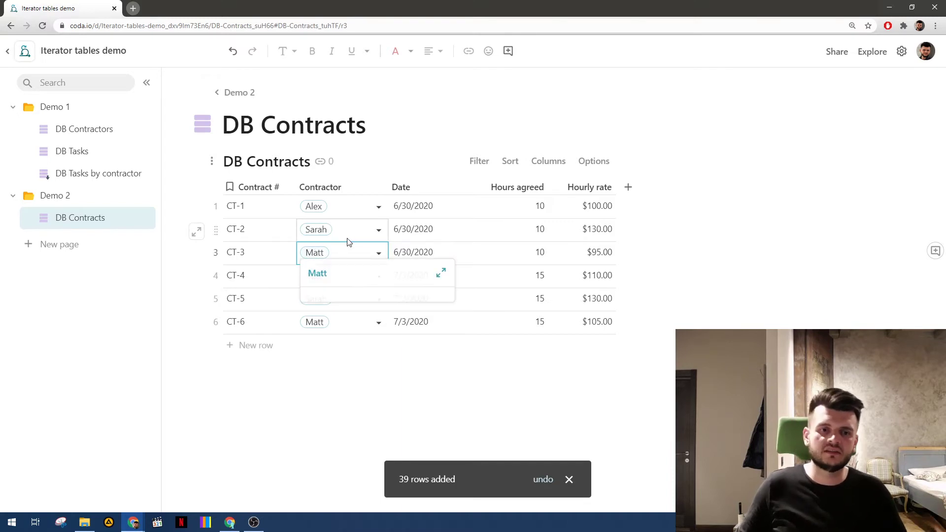
click(541, 254)
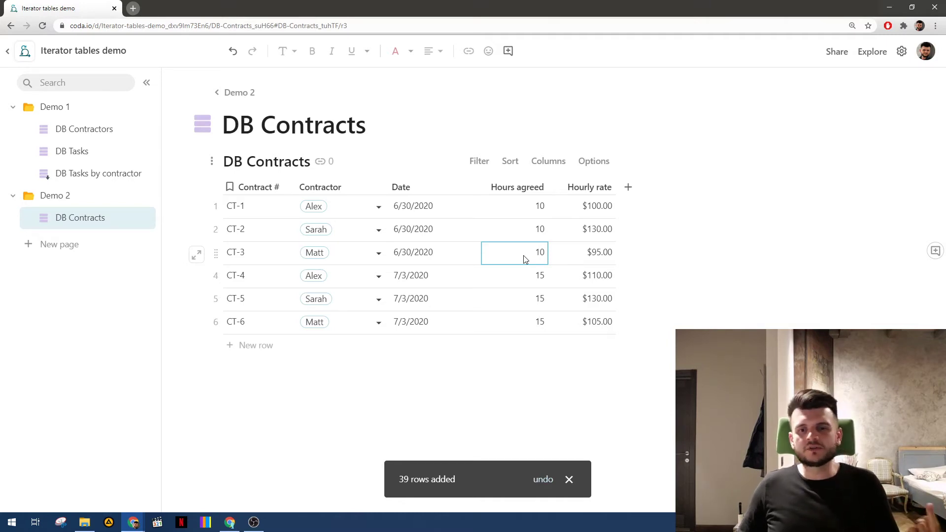
click(255, 259)
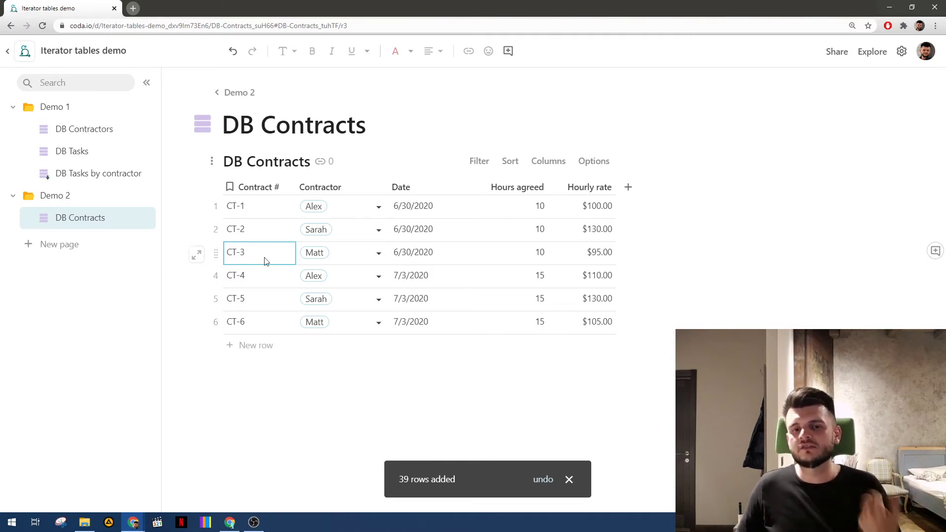
click(259, 323)
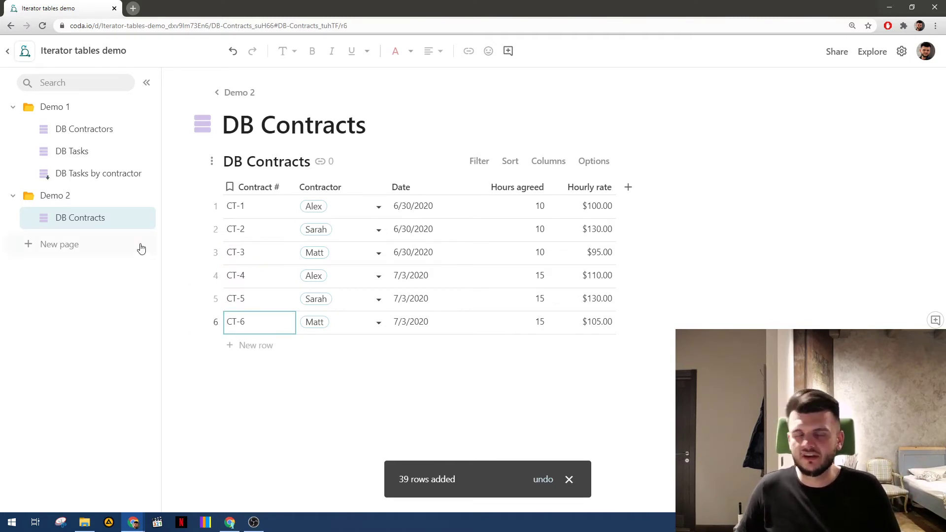
- Delete the Button column from the DB Tasks table
click(93, 178)
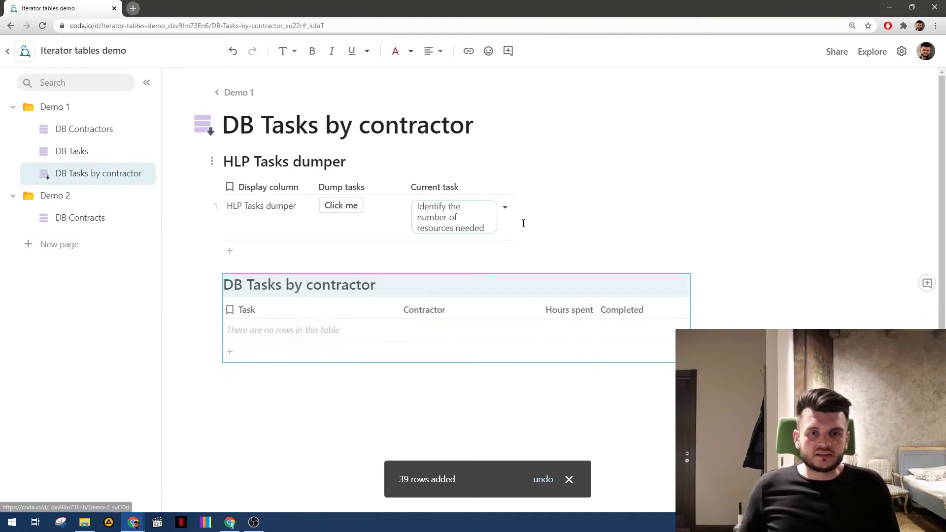
click(102, 155)
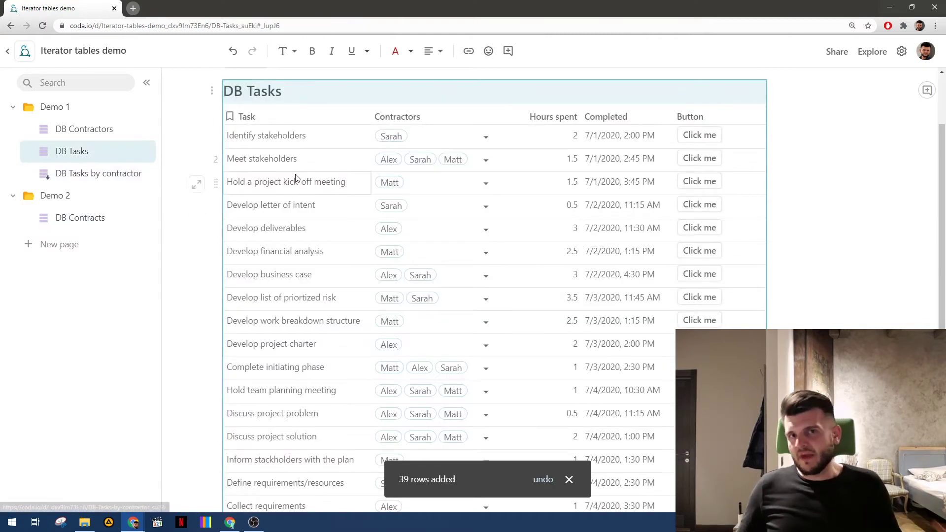
click(698, 118)
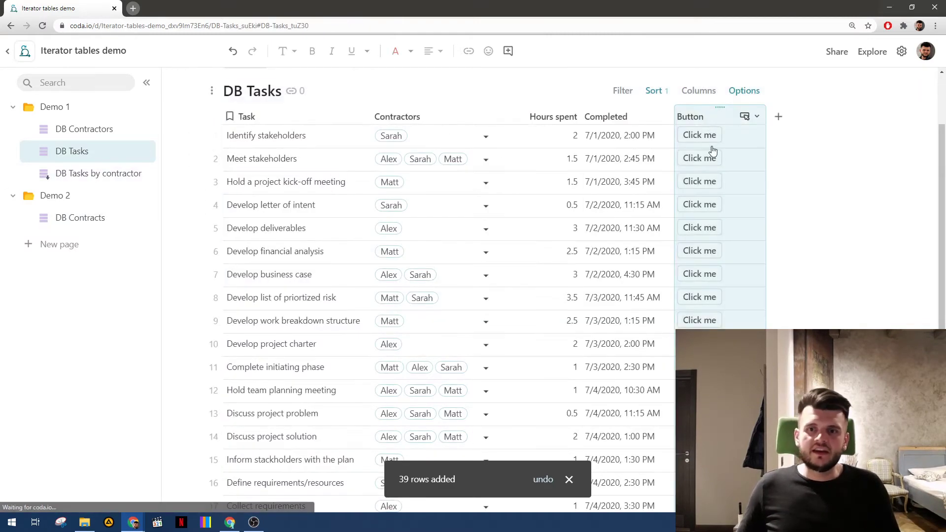
key(Delete)
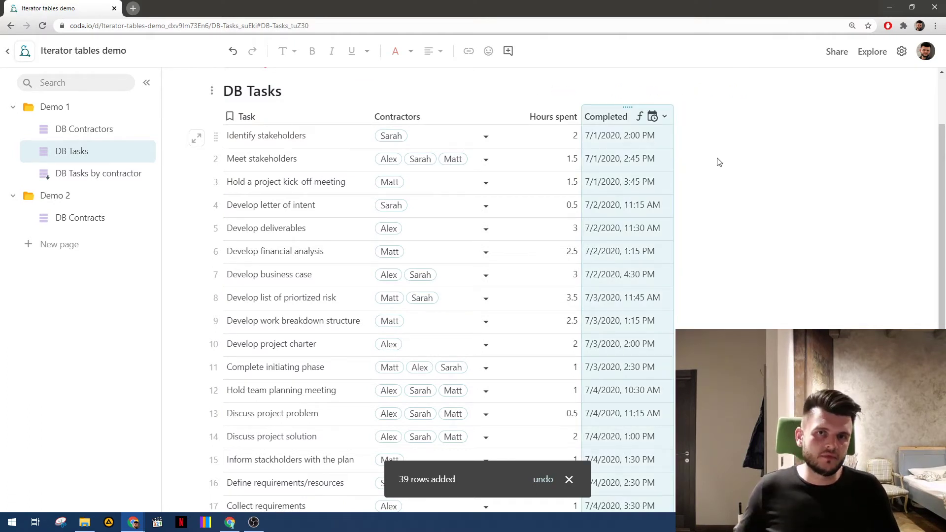
- Open the DB Tasks by contractor page, widen the Current task column of HLP Tasks dumper slightly and dismiss the rows-added notification
click(69, 180)
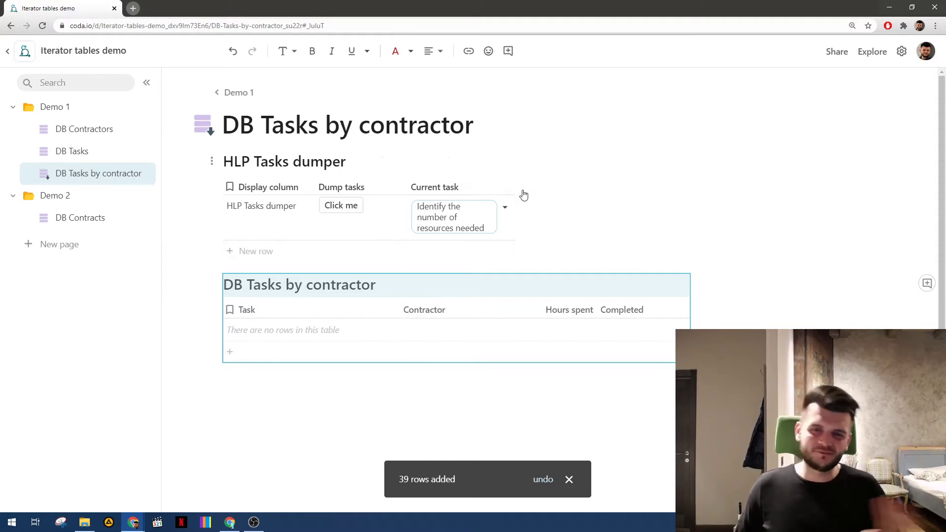
drag(516, 192, 530, 195)
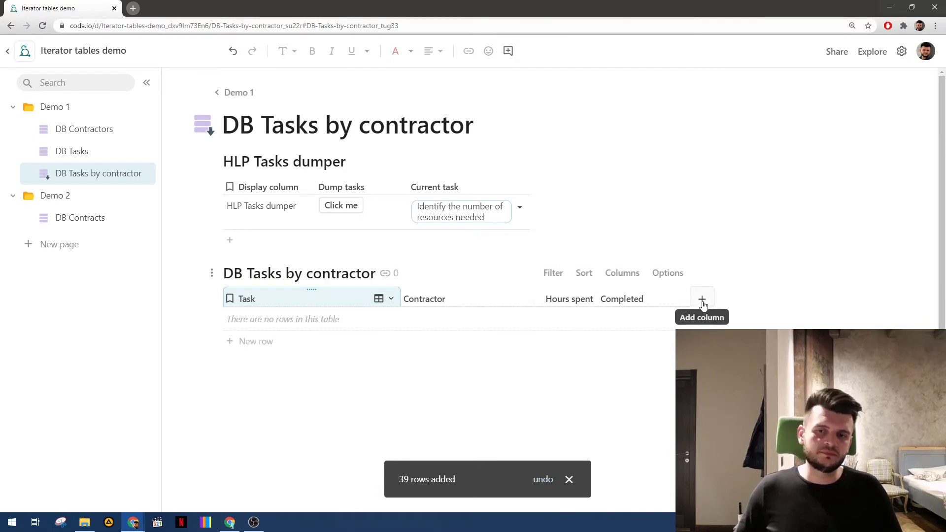
click(570, 476)
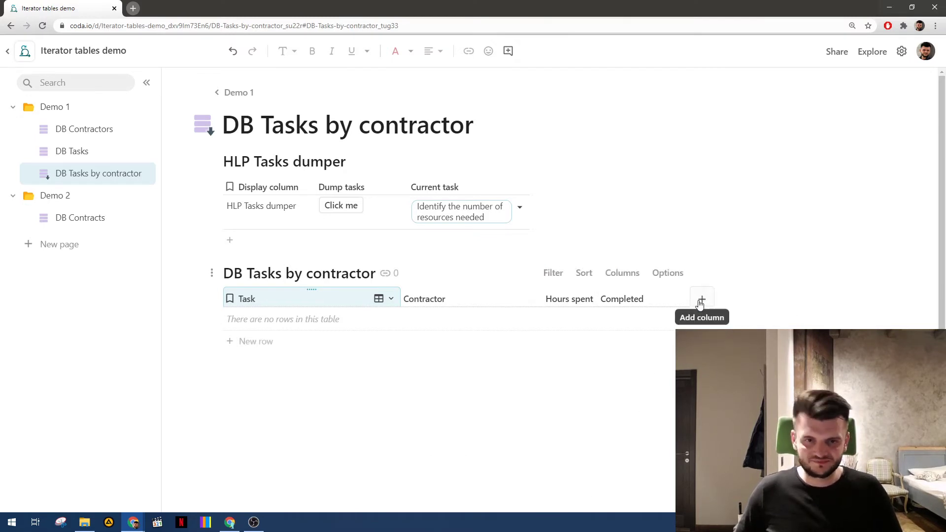
- Add a Contract lookup column from DB Contracts to the DB Tasks by contractor table and place it directly before Contractor
click(702, 299)
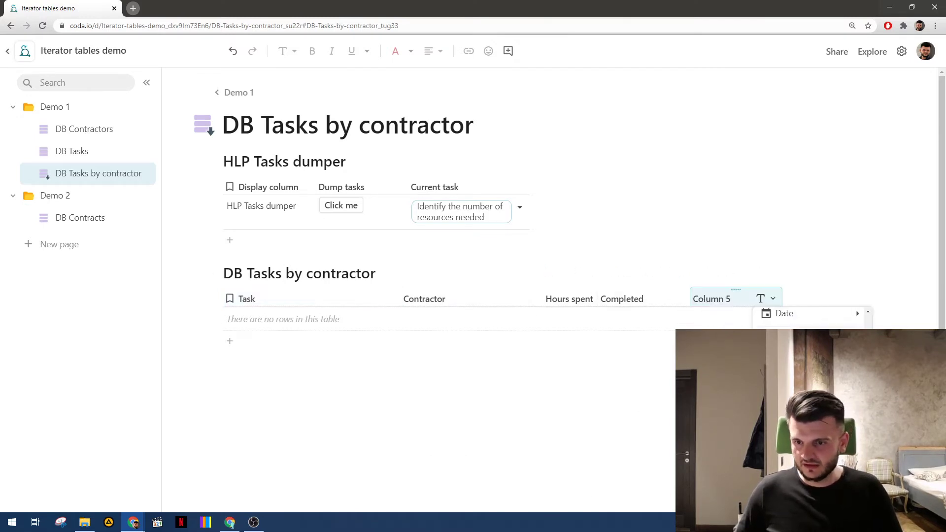
mouse_move(798, 427)
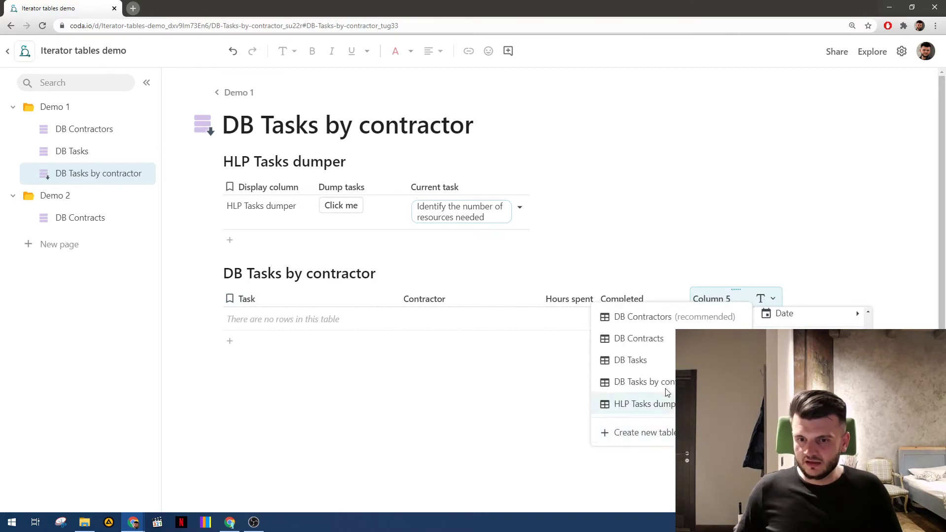
click(659, 347)
double_click(749, 301)
text(Contract)
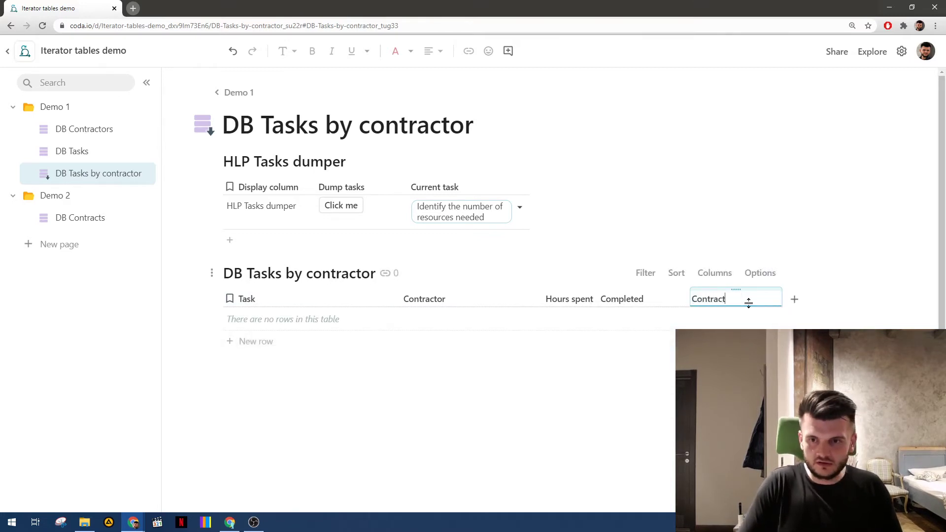
key(Return)
drag(748, 301, 407, 309)
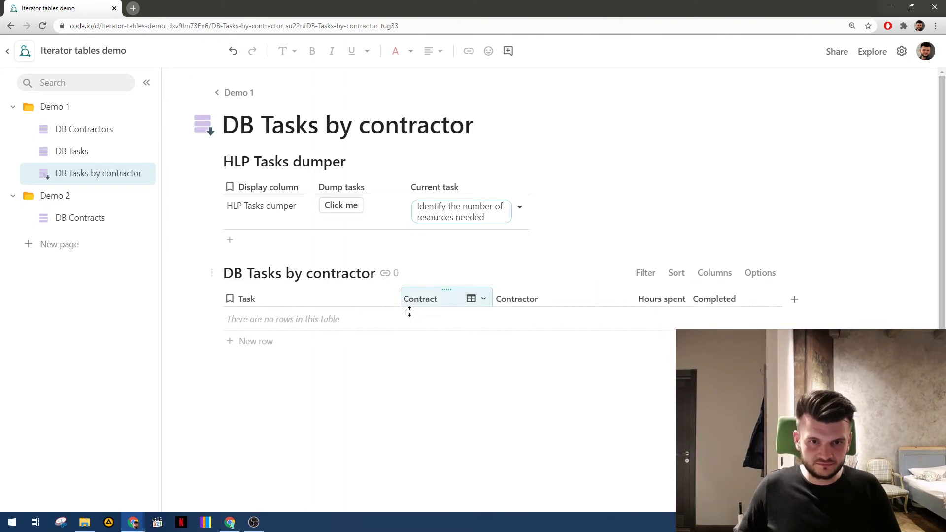
- Set the formula of the Contractor column in DB Tasks by contractor to Contract.Contractor
click(521, 296)
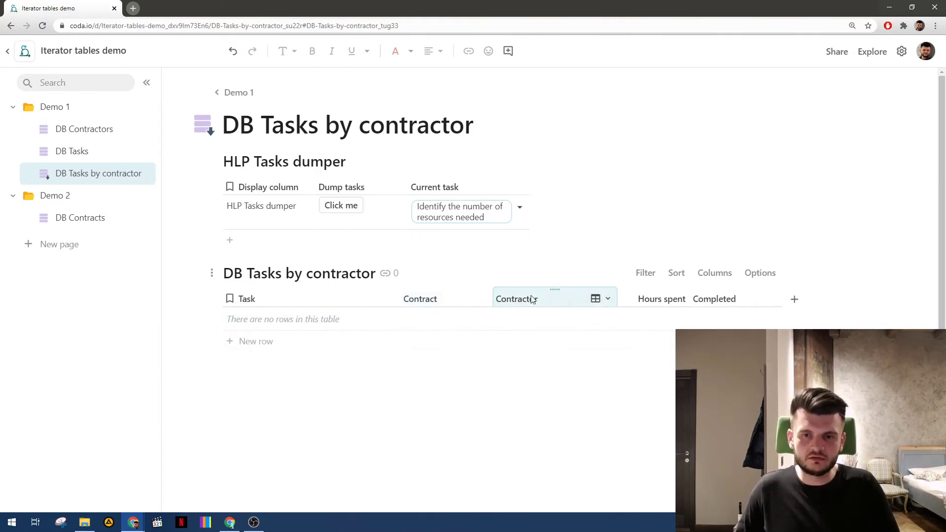
text(=Contract)
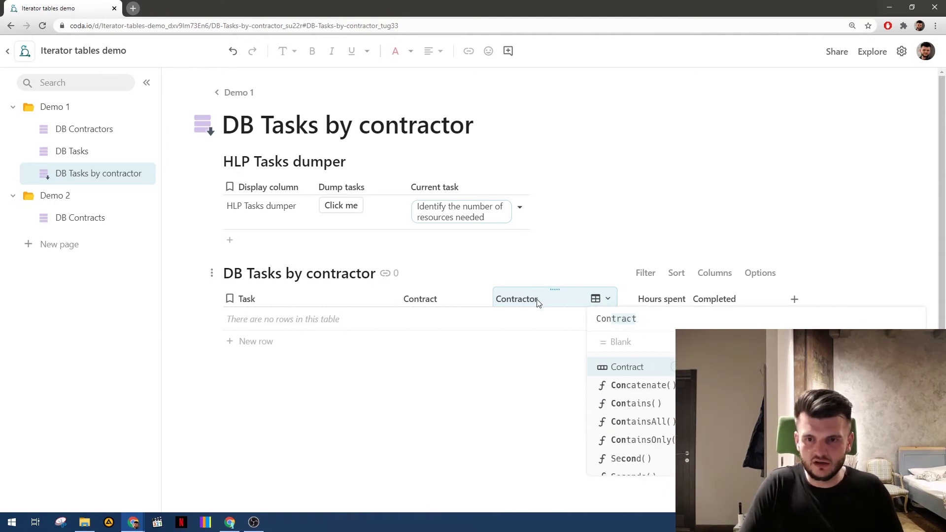
key(Return)
text(.con)
key(Return)
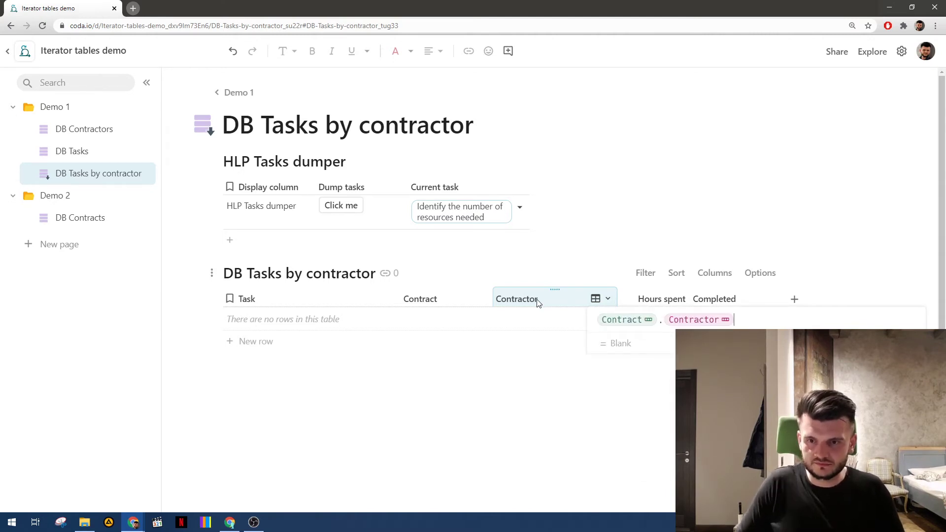
key(Return)
- Set the formula of the Hours spent column in DB Tasks by contractor to Task.Hours spent
click(653, 301)
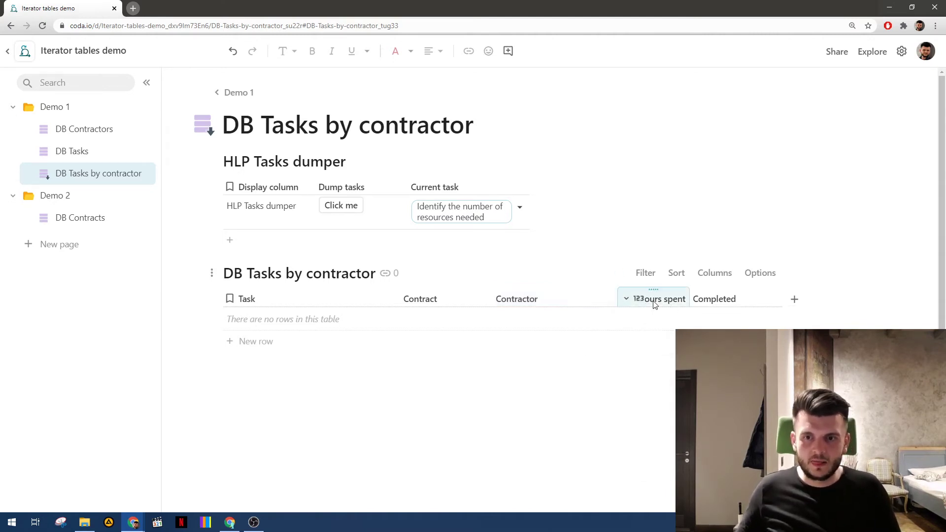
key(=)
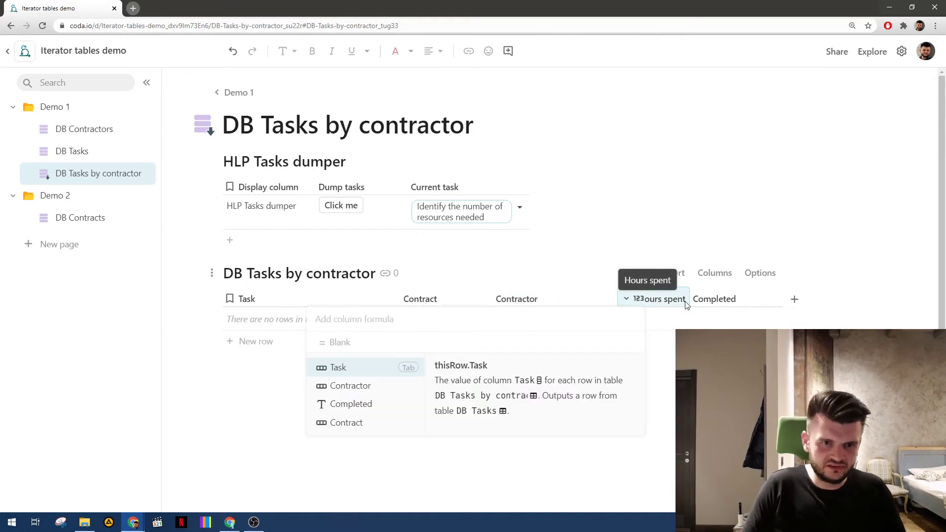
text(Task)
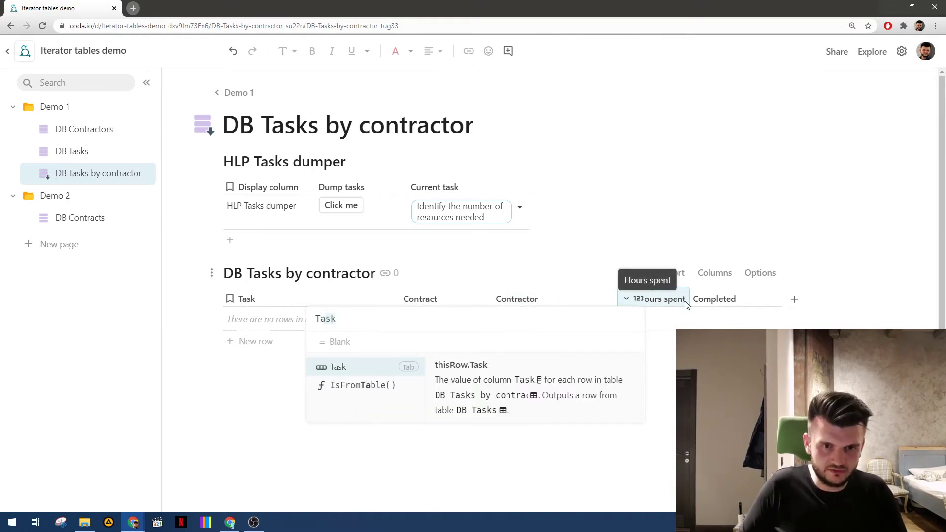
key(Return)
text(/.h)
key(BackSpace)
key(BackSpace)
key(BackSpace)
key(BackSpace)
text(.h)
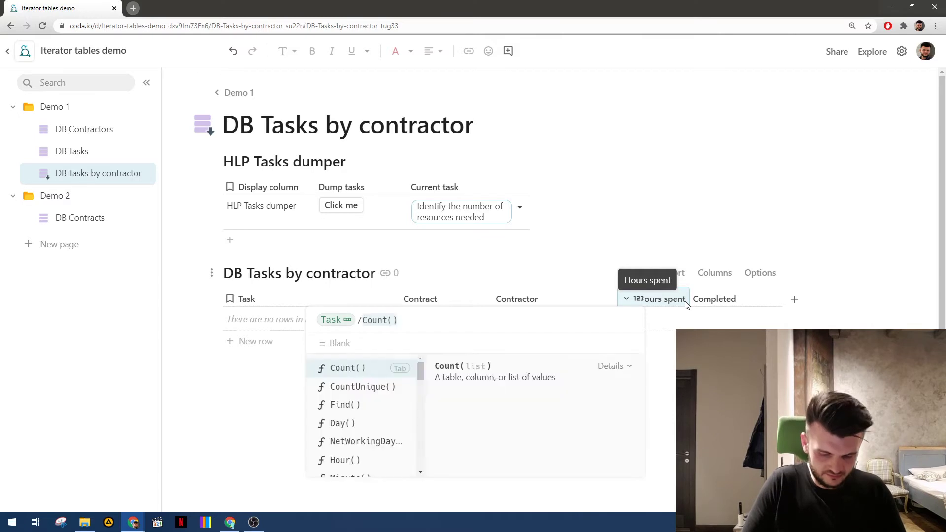
key(BackSpace)
key(BackSpace)
text(.Hours spent)
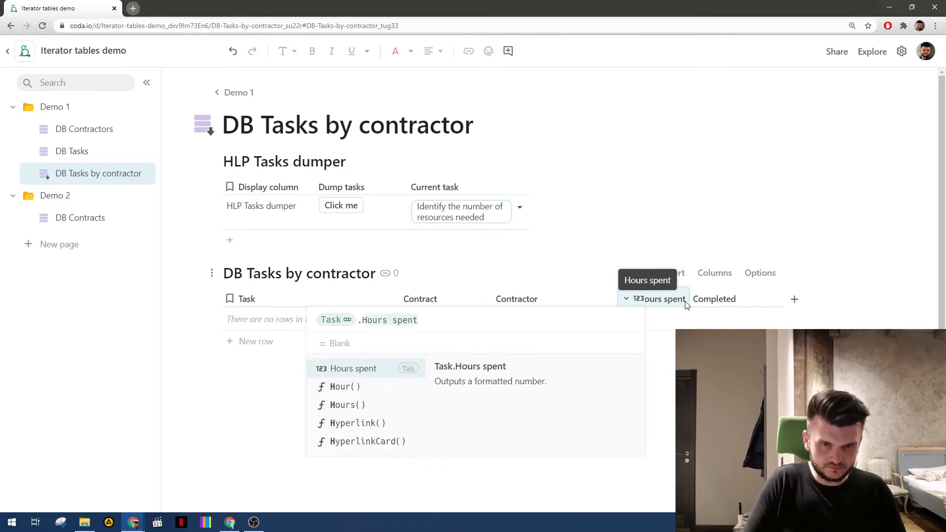
key(Return)
key(Return)
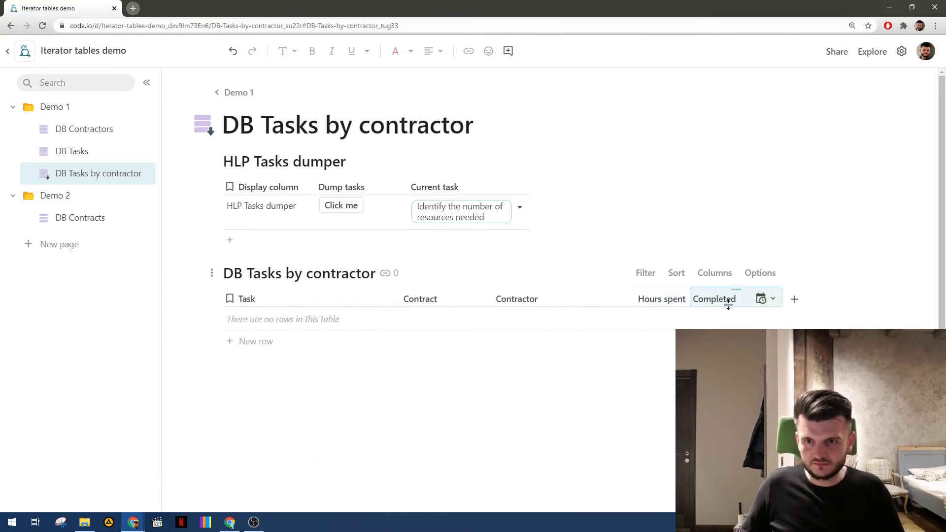
- Set the formula of the Completed column in DB Tasks by contractor to Task.Completed
text(=Task)
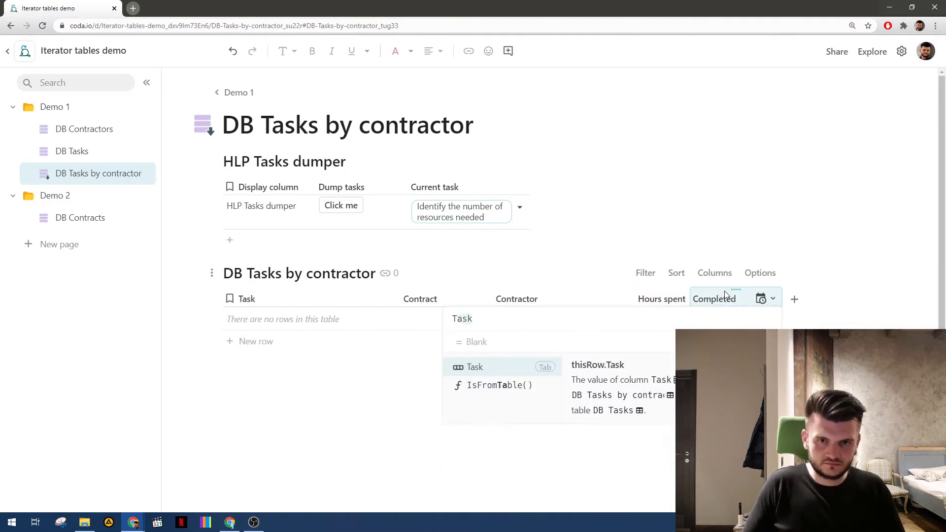
key(Tab)
text(.co)
key(Tab)
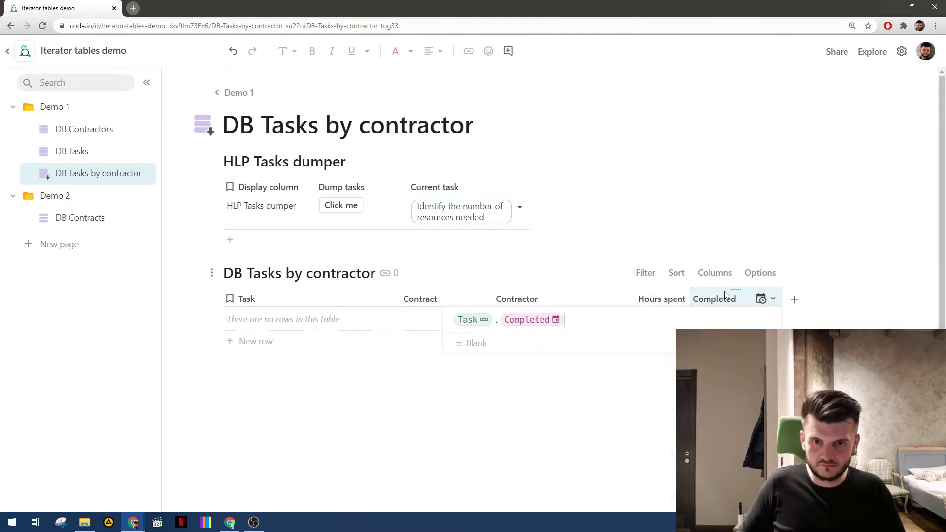
key(Return)
- Review the action formula of the Dump tasks button in HLP Tasks dumper
click(423, 304)
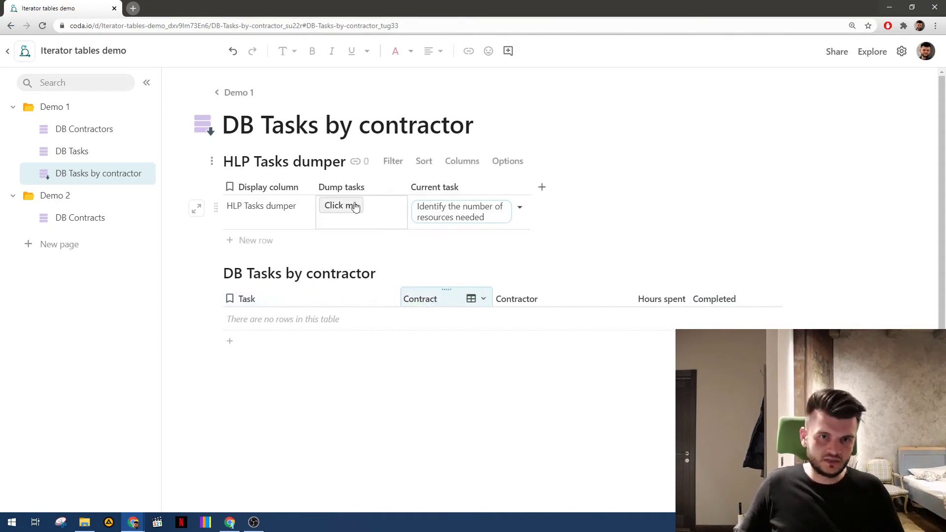
click(386, 187)
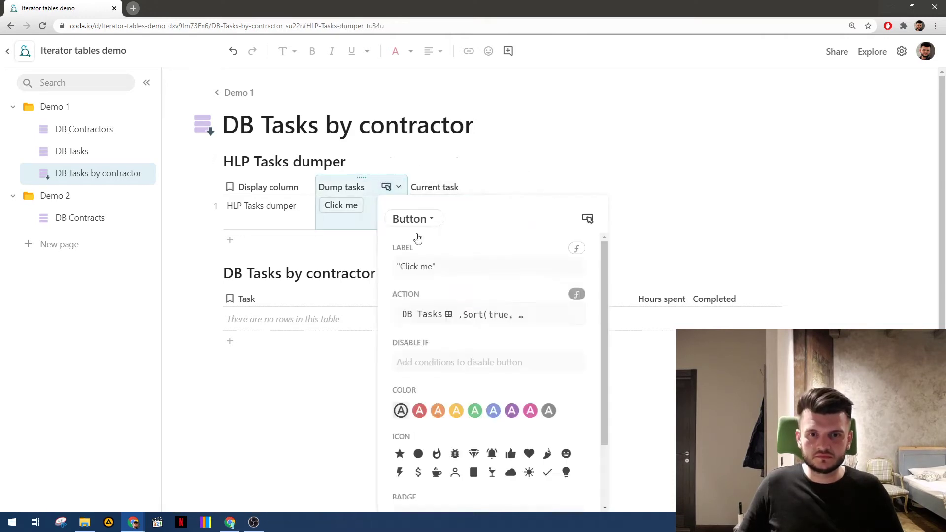
click(479, 321)
click(468, 202)
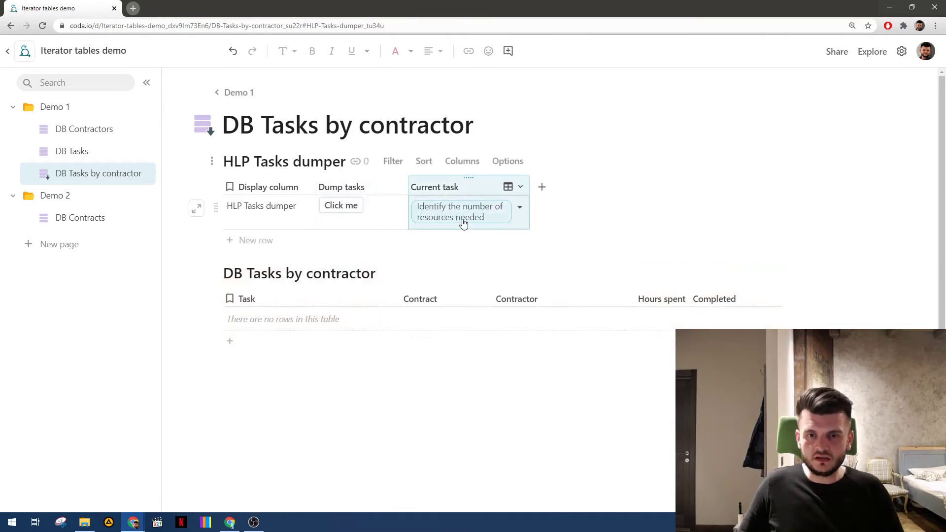
- Set the Current task of the HLP Tasks dumper row to Identify stakeholders
click(521, 206)
click(475, 242)
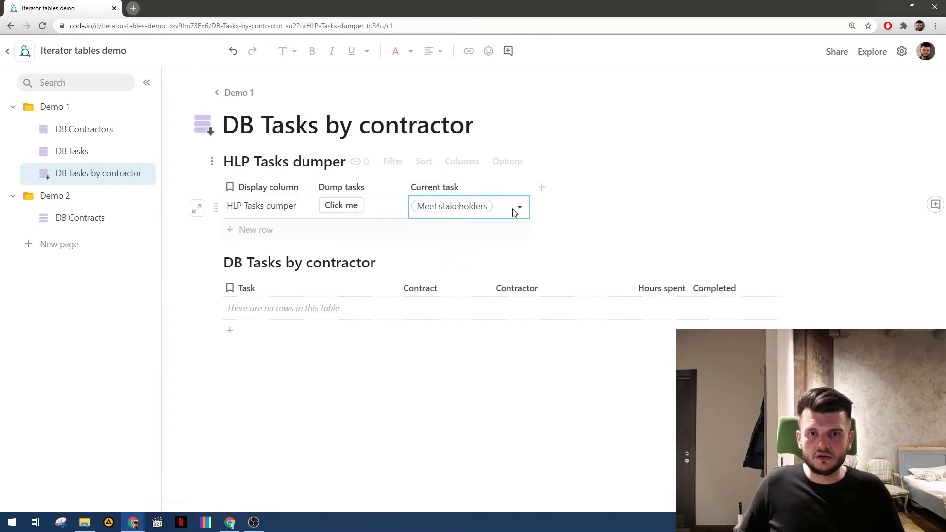
click(514, 209)
click(445, 221)
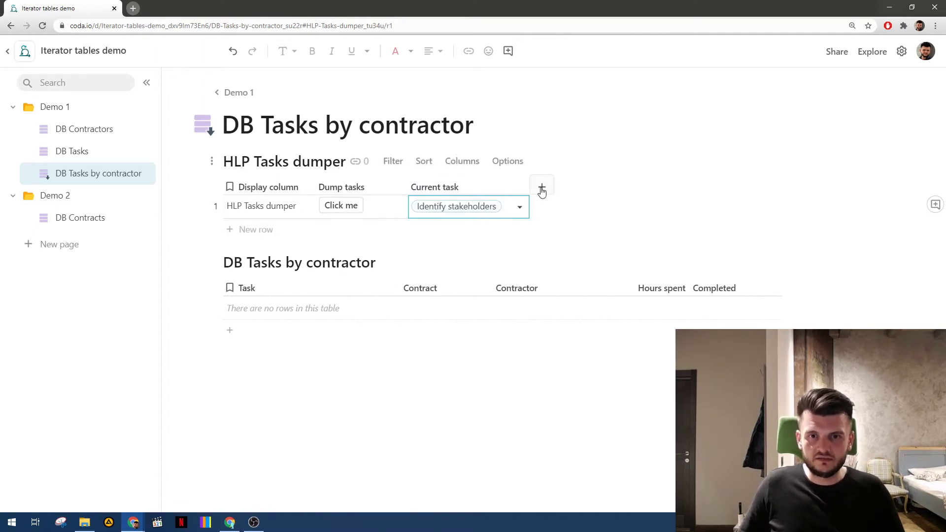
- Add a Current contractor column to HLP Tasks dumper as a lookup from DB Contractors
click(539, 187)
mouse_move(701, 247)
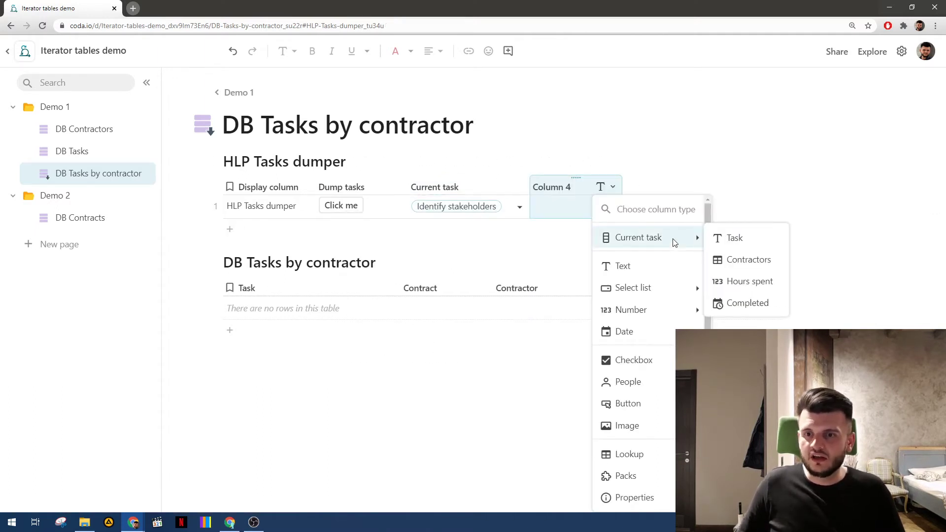
double_click(553, 188)
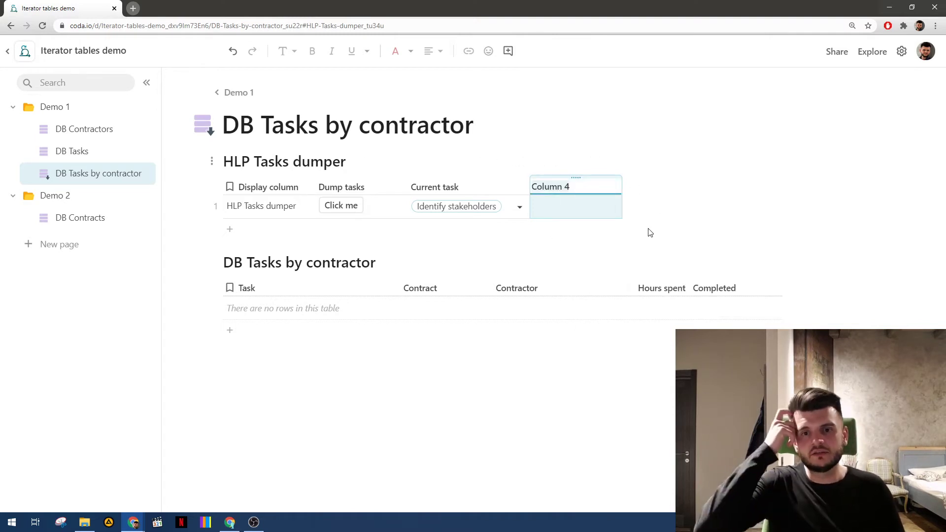
text(Current co)
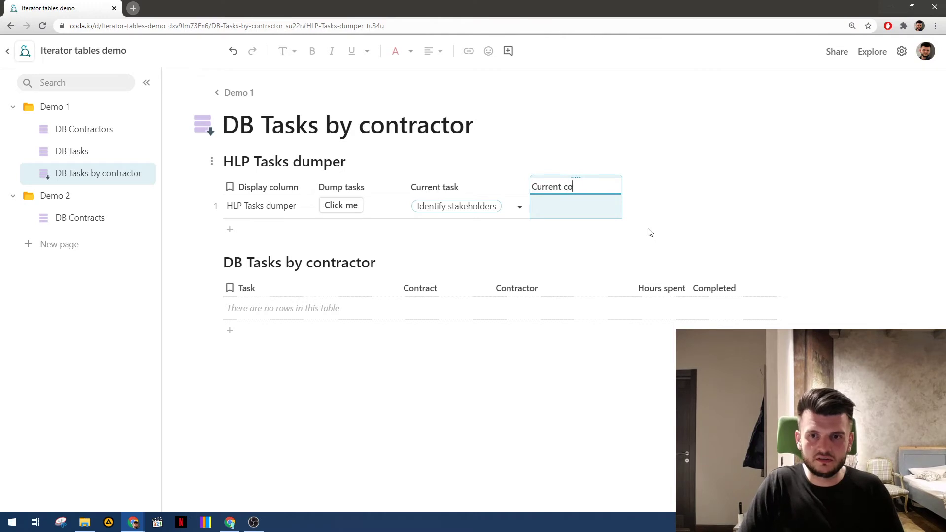
text(ntractor)
key(Return)
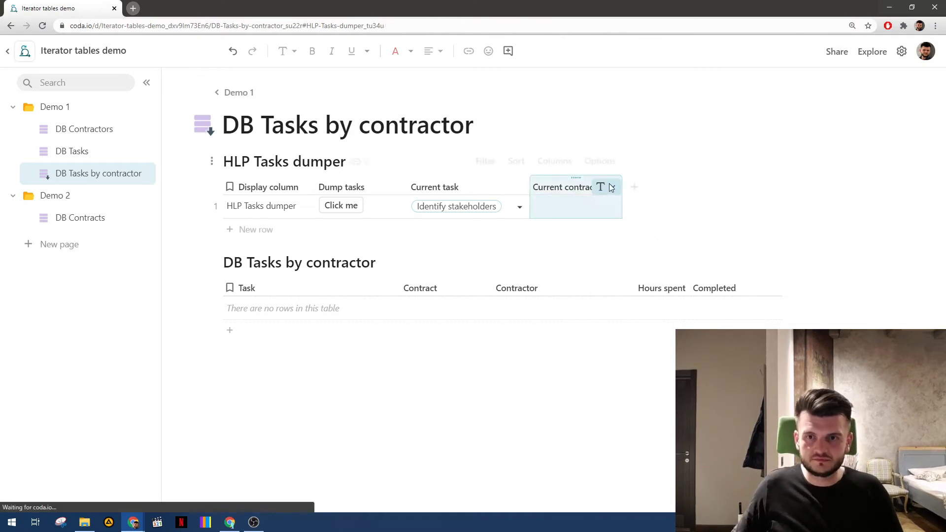
click(610, 187)
click(635, 234)
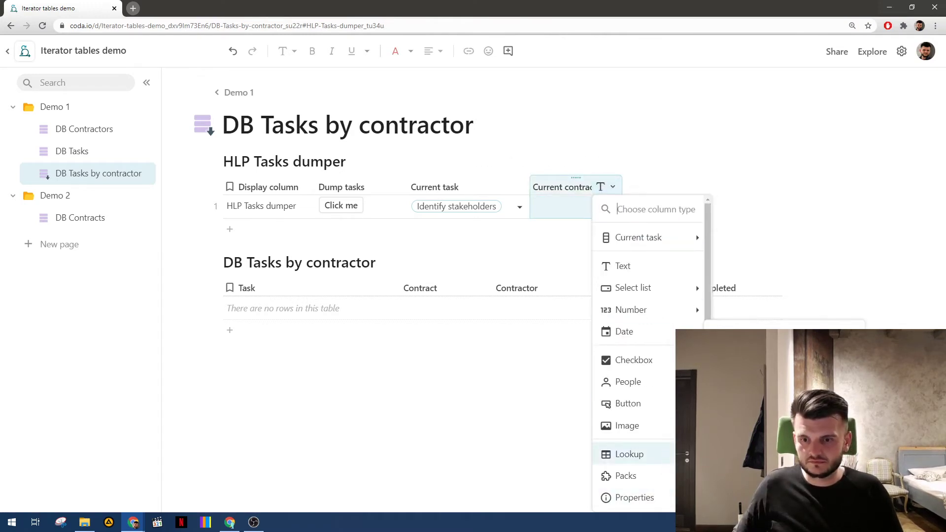
click(749, 389)
- Set Current contractor to the contractor assigned to Identify stakeholders and widen the column so its full name fits
click(609, 207)
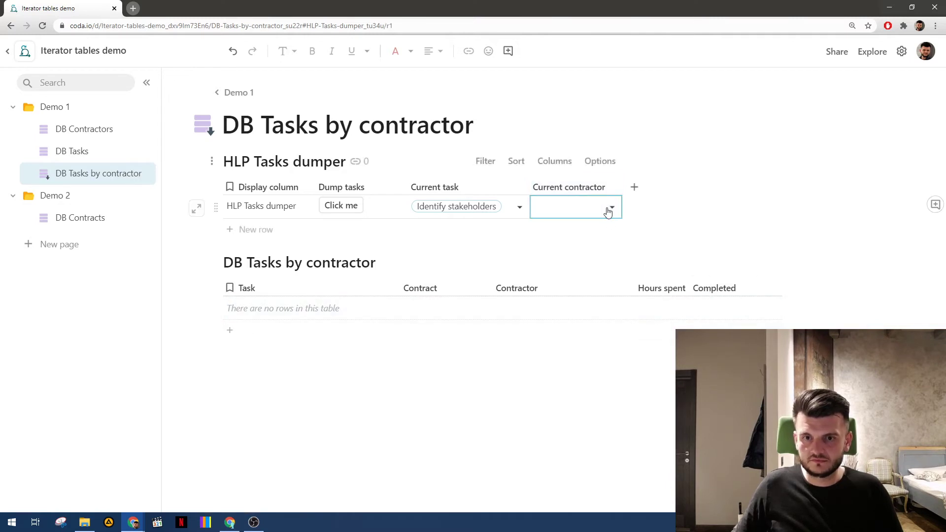
click(586, 224)
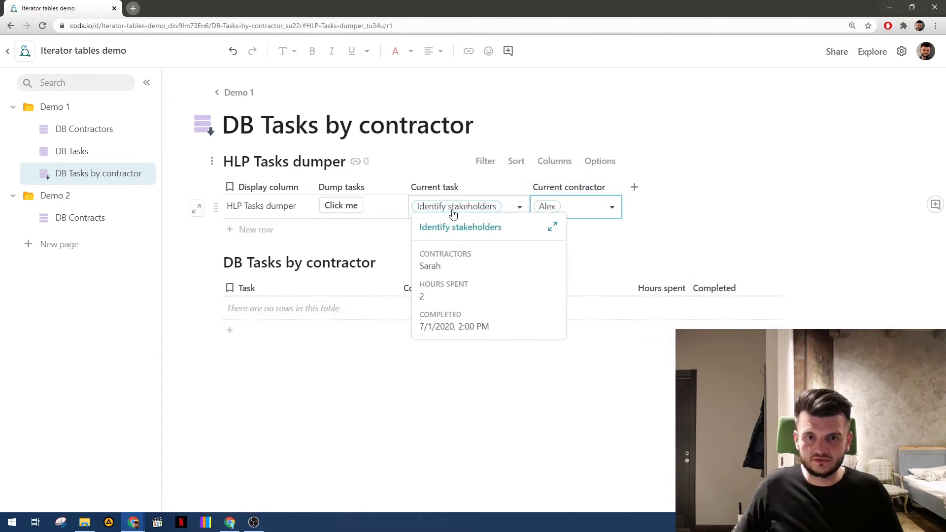
click(587, 210)
click(572, 240)
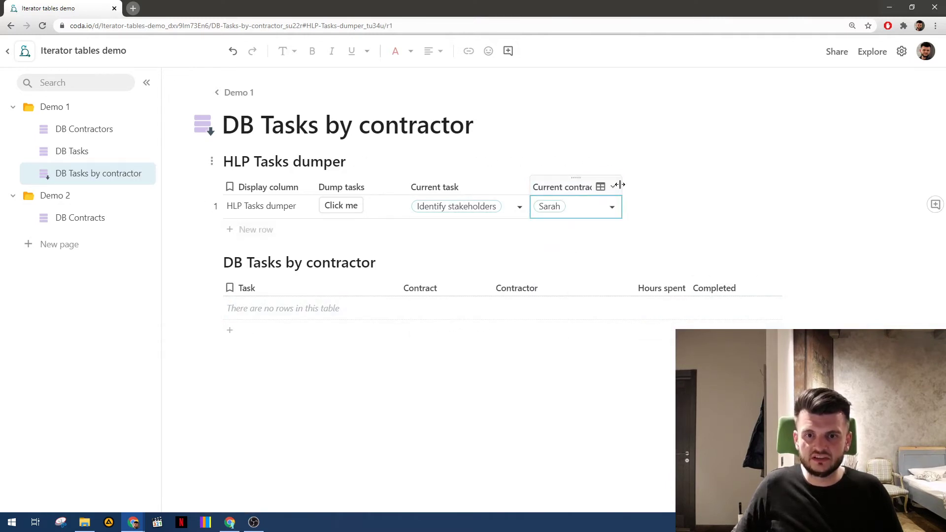
drag(622, 187, 637, 187)
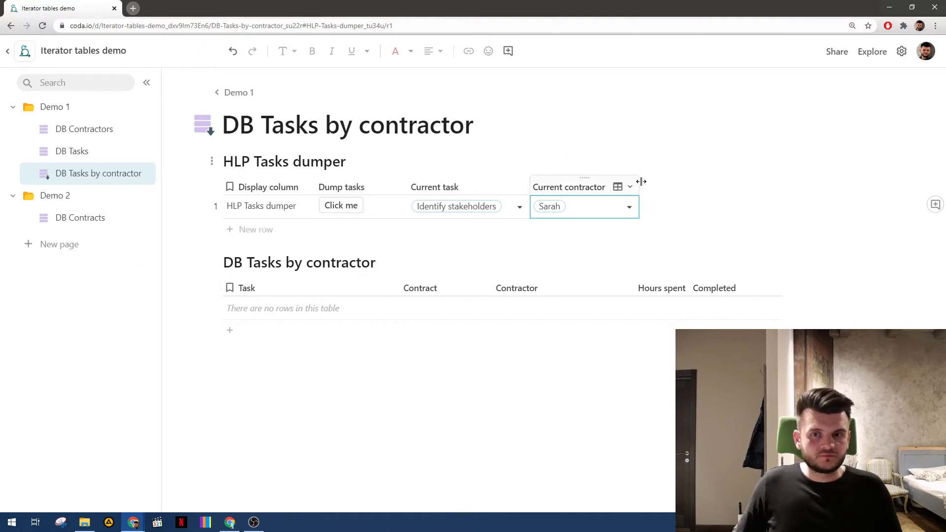
click(651, 187)
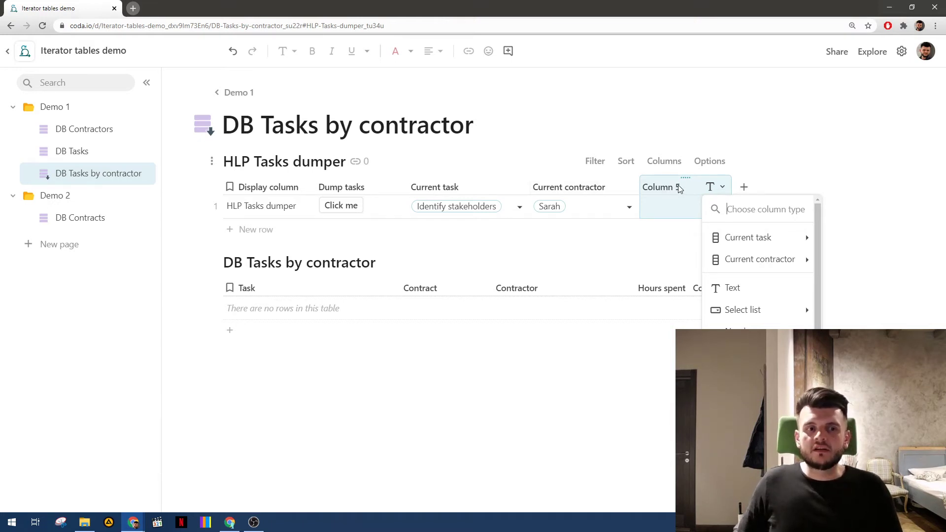
click(69, 218)
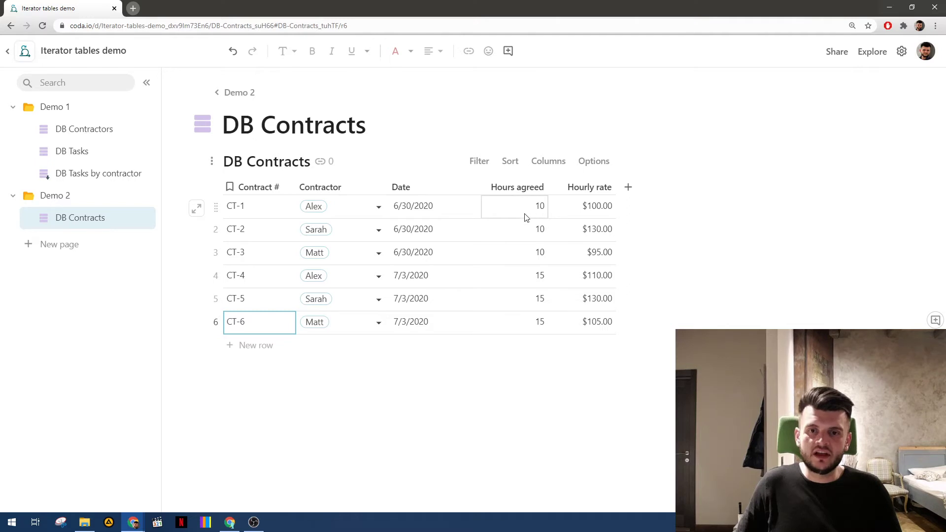
click(89, 189)
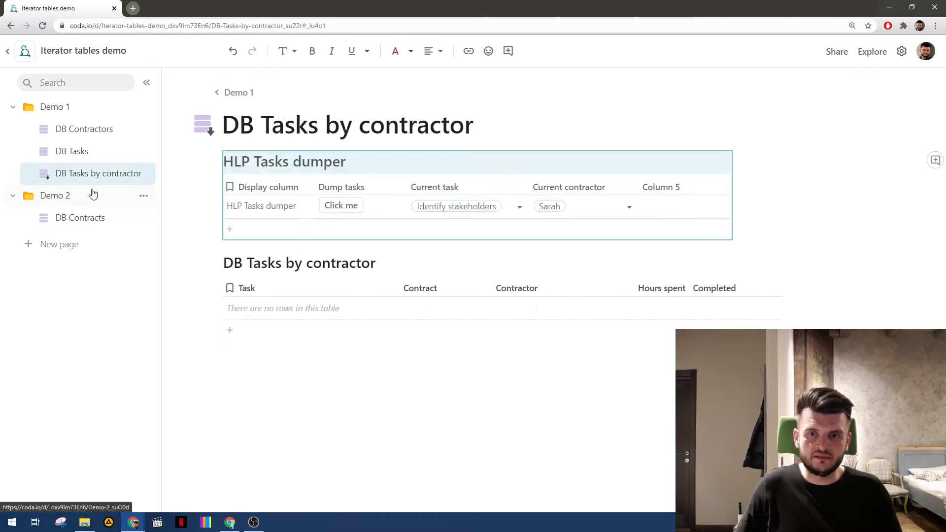
click(668, 187)
key(Delete)
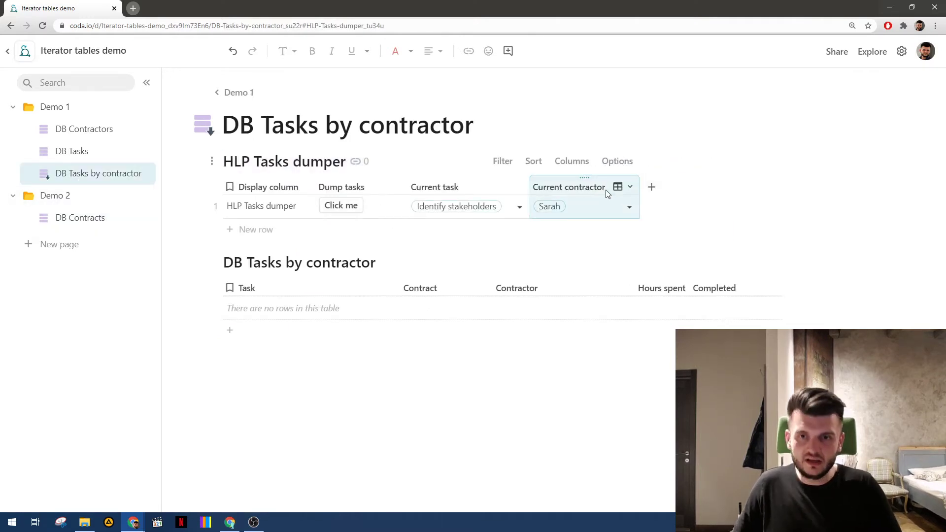
- Add an Hours spent column to HLP Tasks dumper, pulled from Current task, and narrow the column
click(656, 191)
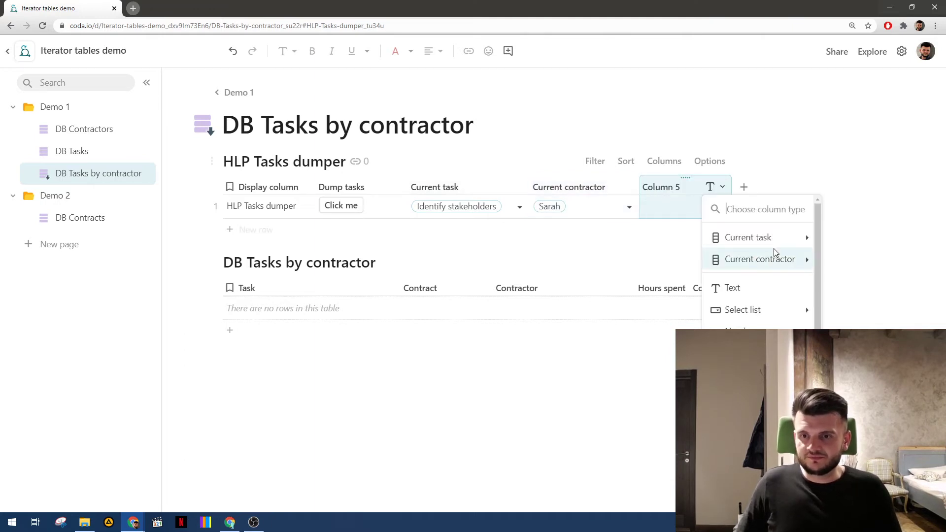
mouse_move(775, 238)
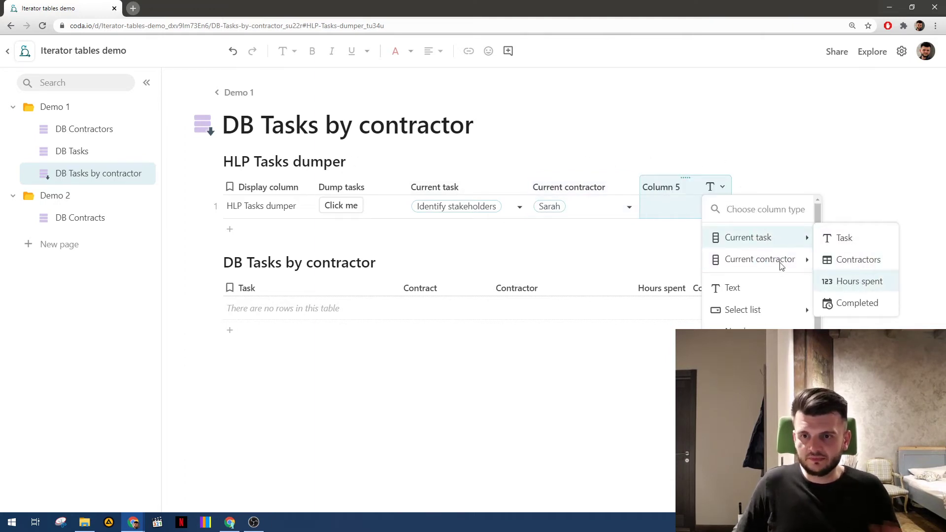
click(859, 280)
click(687, 210)
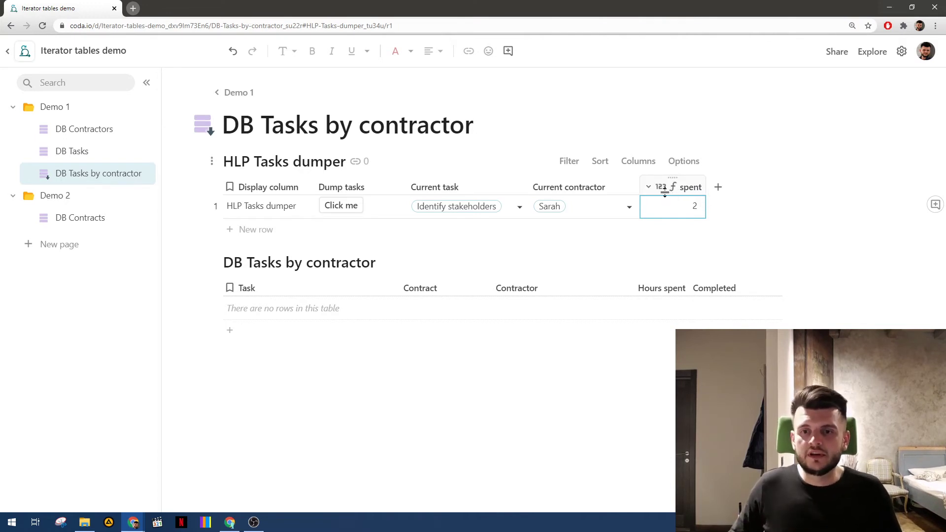
drag(664, 193, 686, 193)
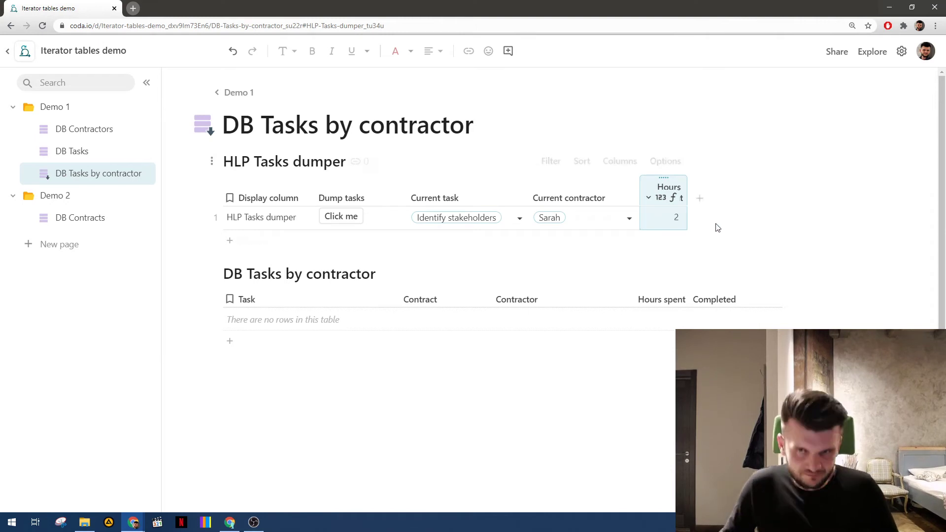
click(661, 222)
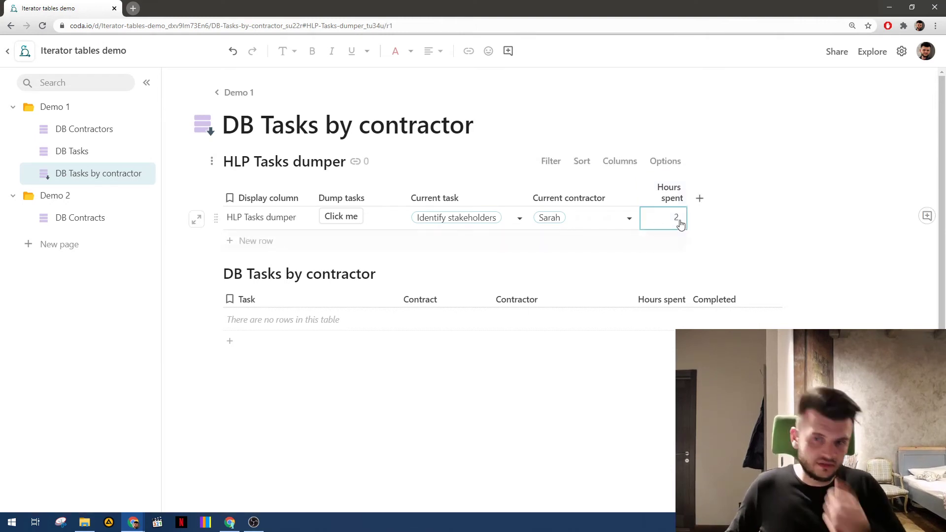
- Add a blank text column after Hours spent in HLP Tasks dumper
click(701, 199)
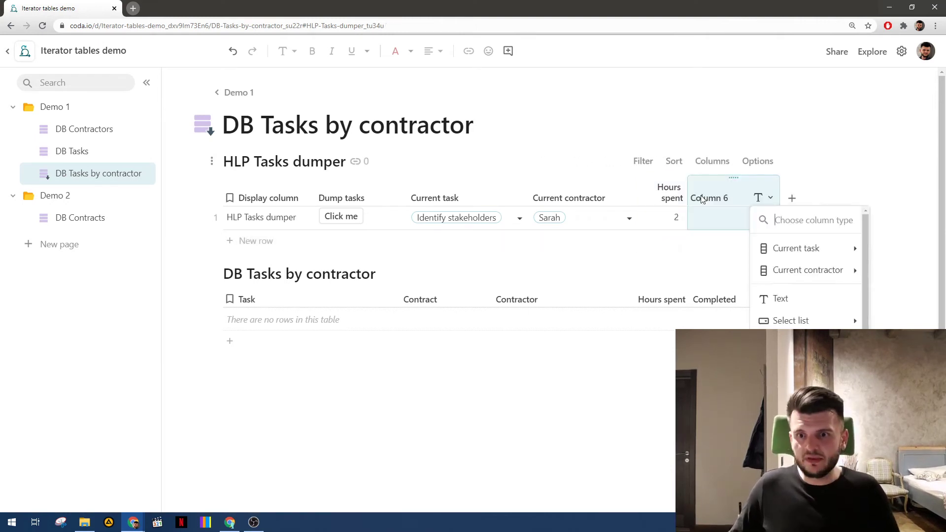
click(736, 201)
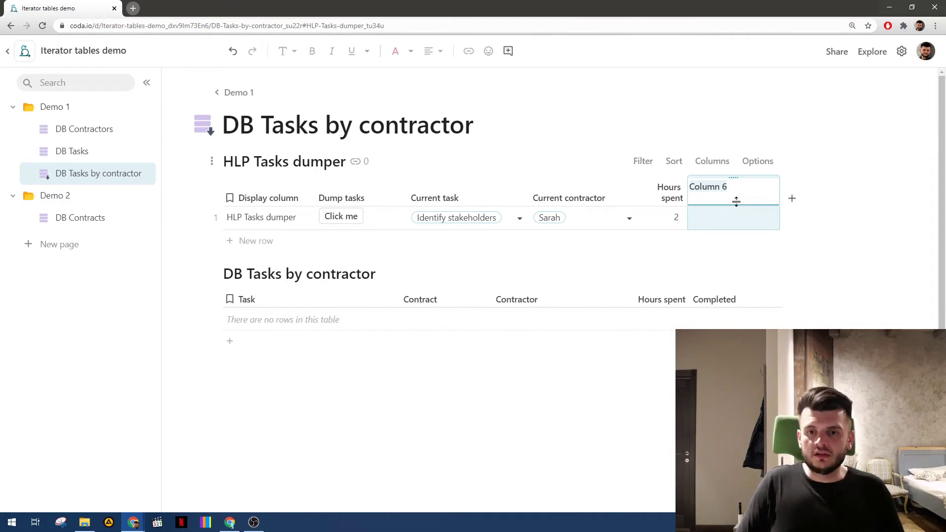
click(732, 216)
click(736, 196)
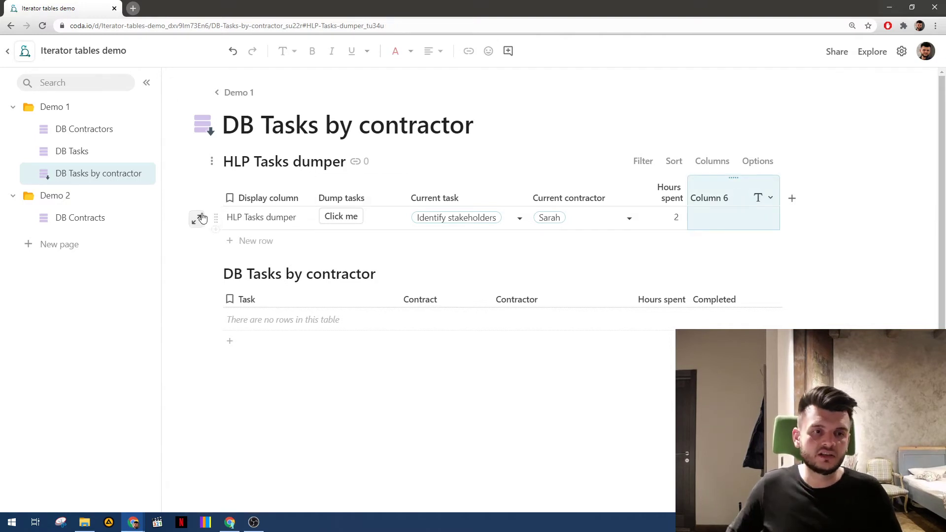
- Add a lookup column to DB Contracts showing the DB Tasks by contractor rows that reference each contract through Contract
click(137, 222)
click(634, 186)
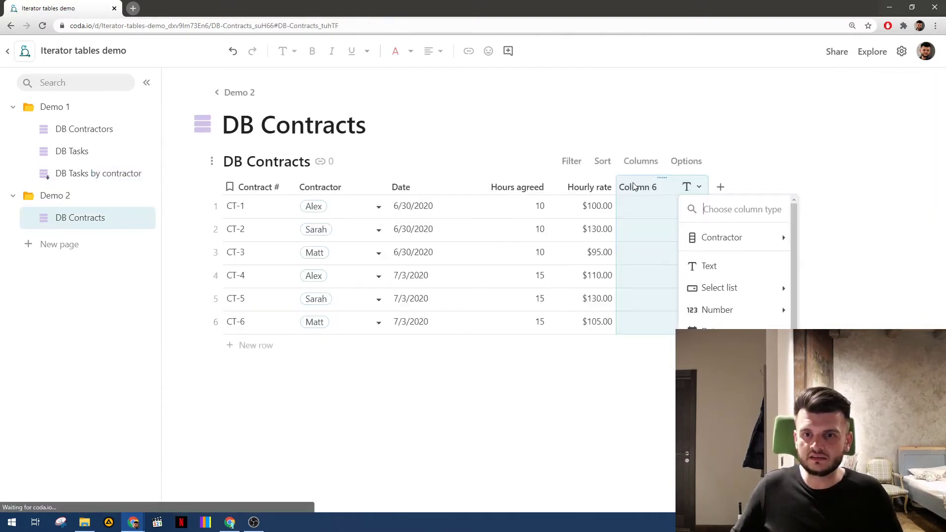
mouse_move(722, 238)
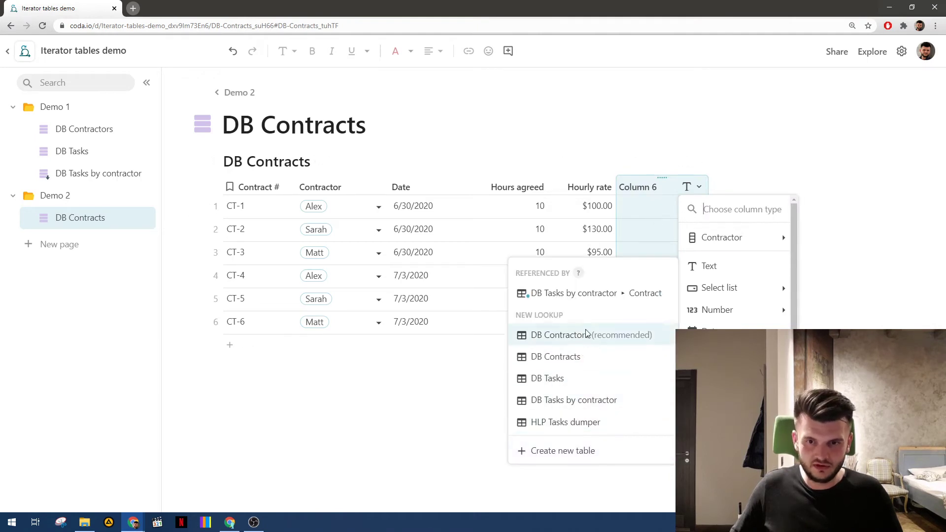
click(589, 295)
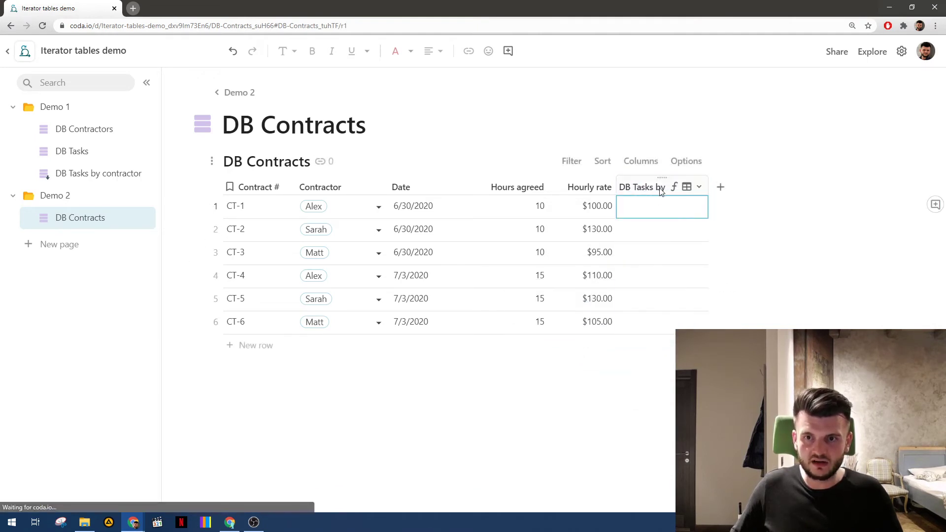
click(745, 187)
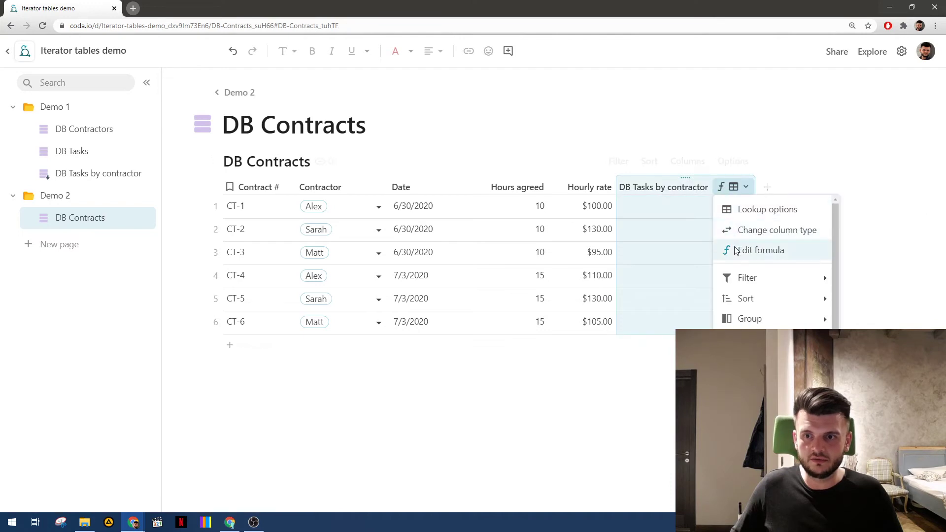
click(727, 249)
key(Escape)
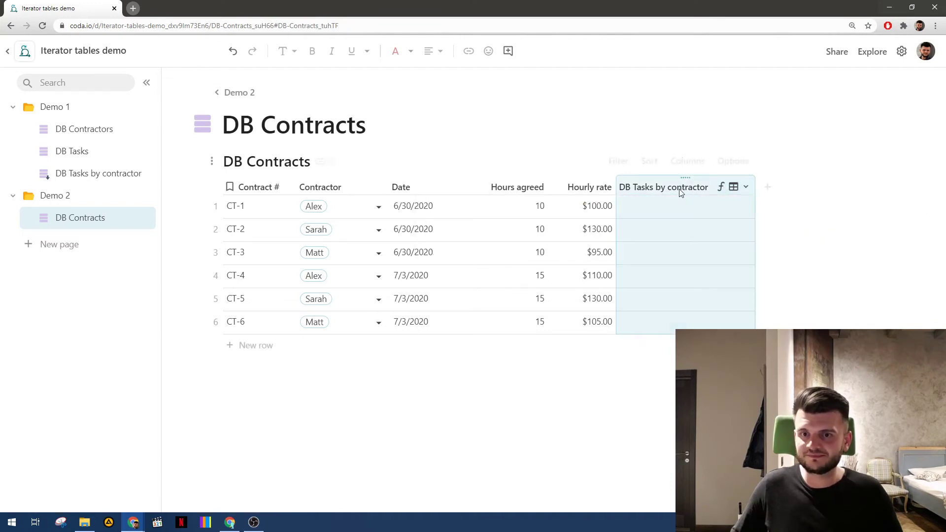
- Rename the new lookup column in DB Contracts to Tasks logged to this contract
double_click(691, 186)
text(Tasks)
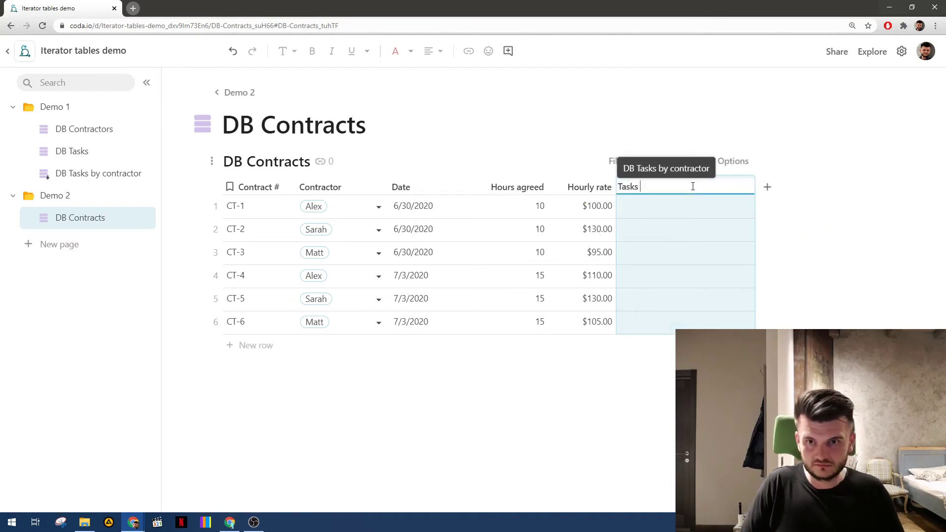
text( logg)
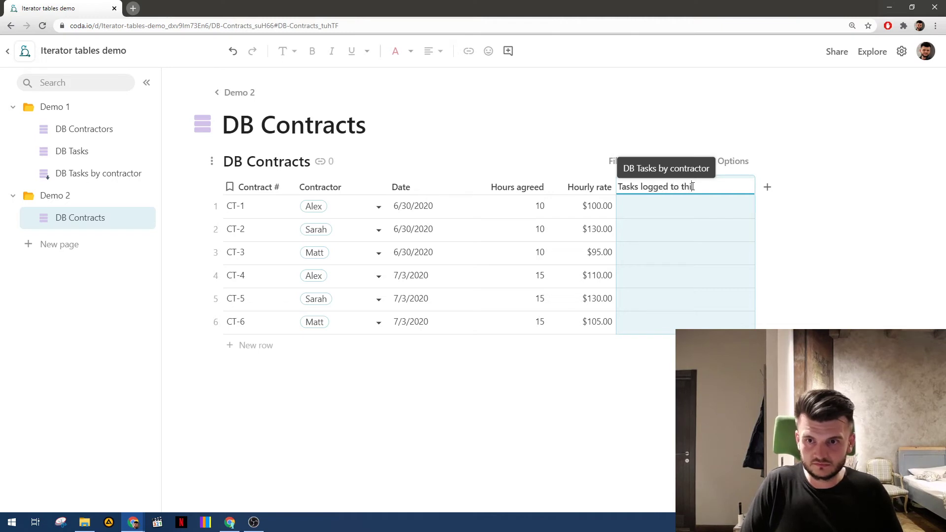
text(ed to this contract)
key(Return)
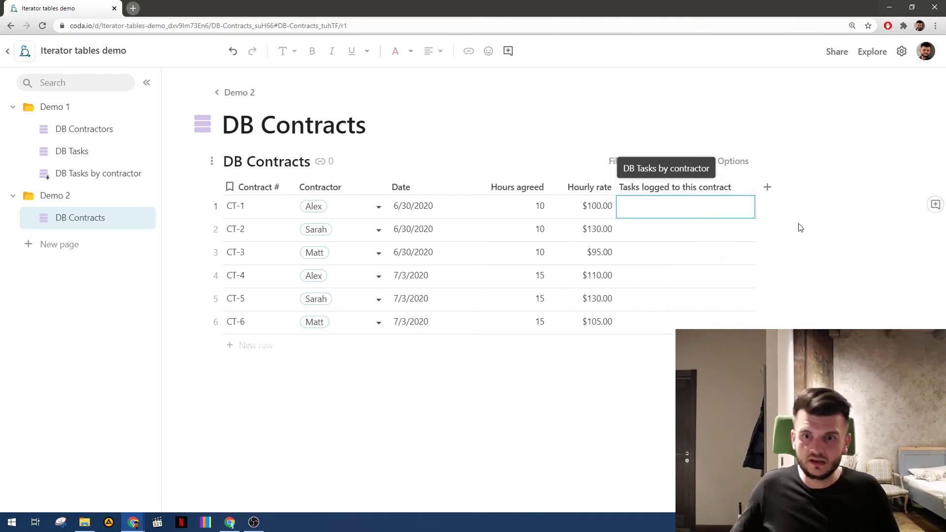
- Add a column to DB Contracts that sums Hours spent from Tasks logged to this contract
click(766, 187)
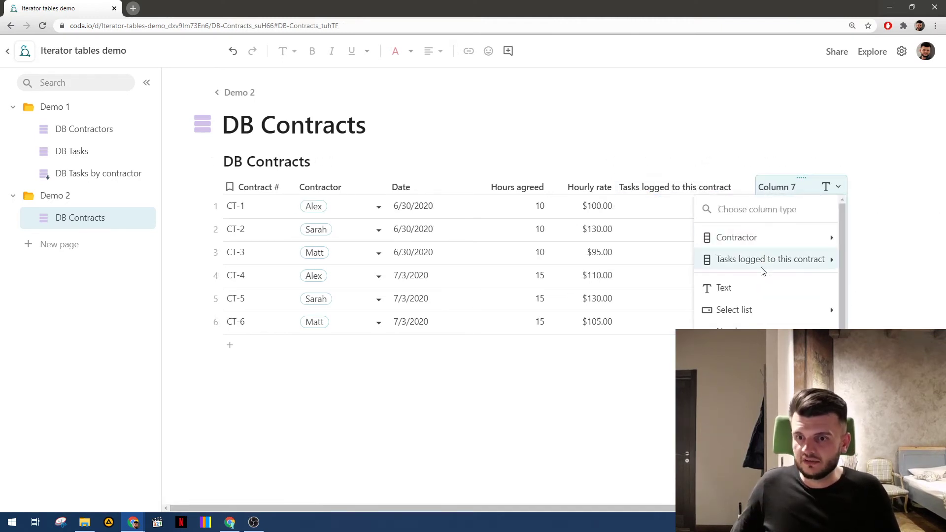
mouse_move(764, 266)
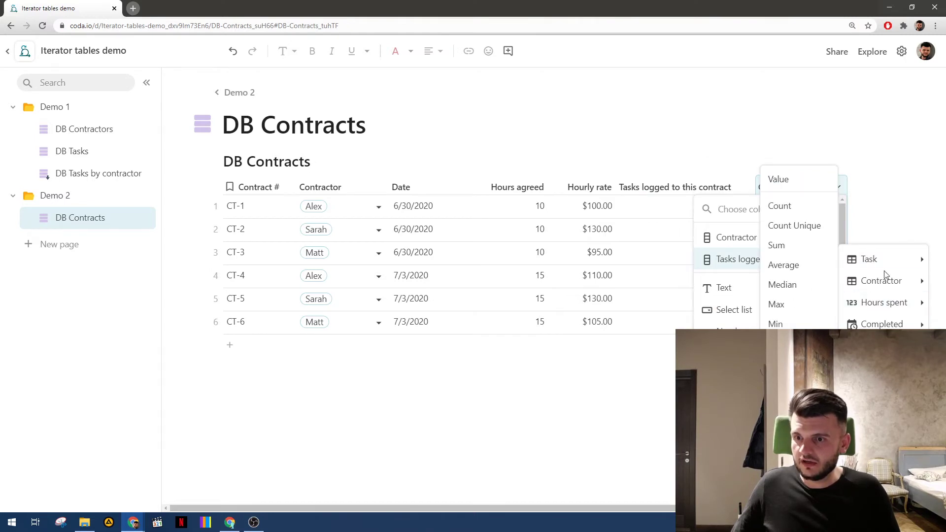
mouse_move(885, 270)
mouse_move(883, 302)
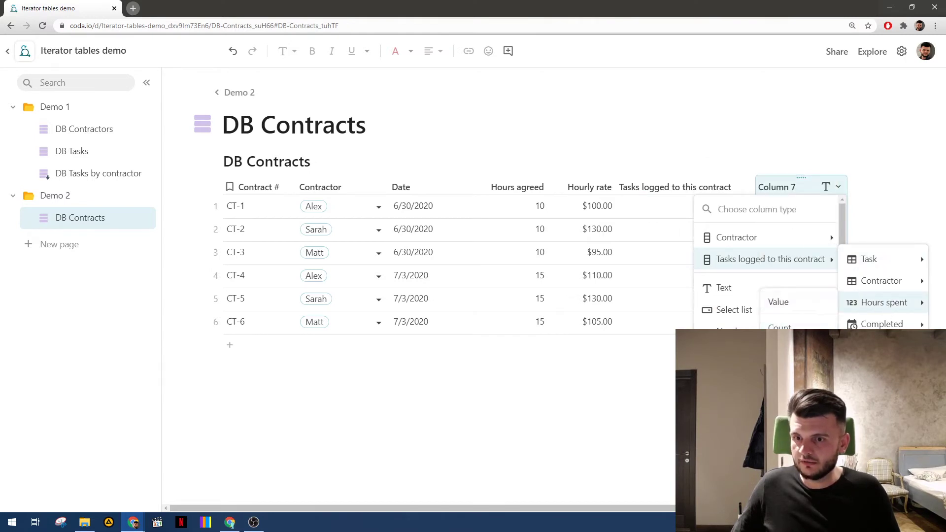
click(778, 367)
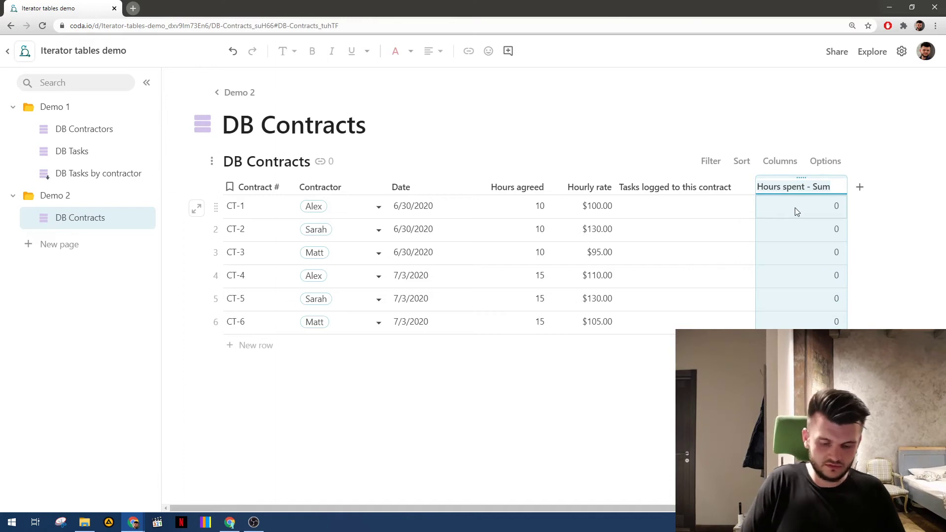
- Name the summed hours column in DB Contracts Total hours tracked
text(Ho)
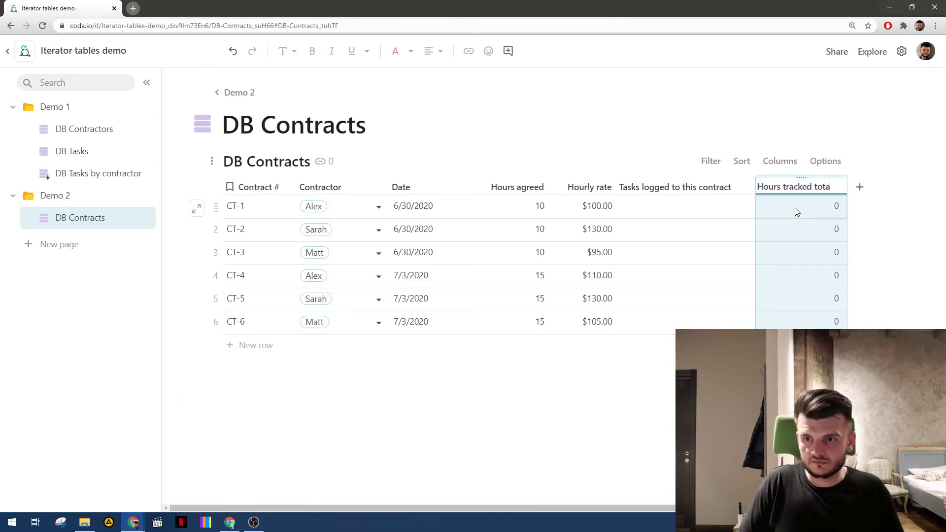
text(urs tracked tota)
key(ctrl+BackSpace)
key(ctrl+Left)
key(ctrl+Left)
key(Delete)
text(Total )
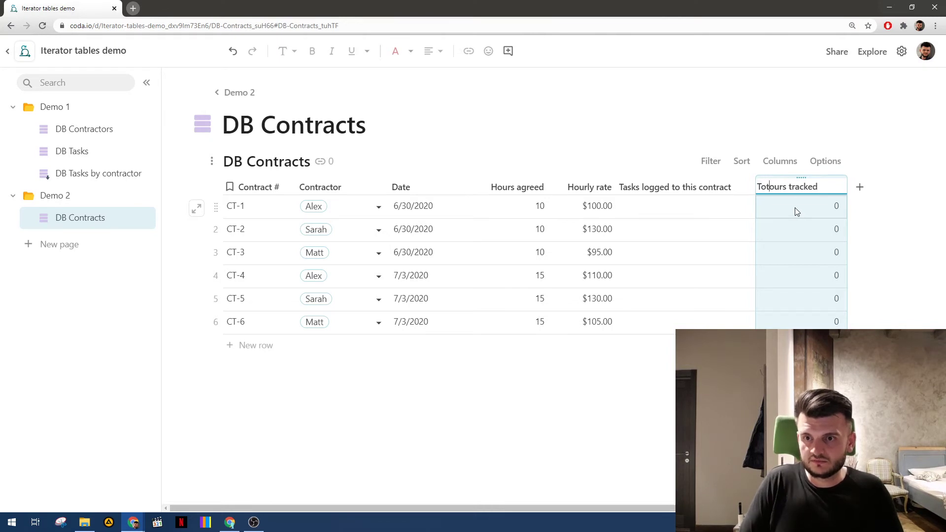
text(h)
click(797, 212)
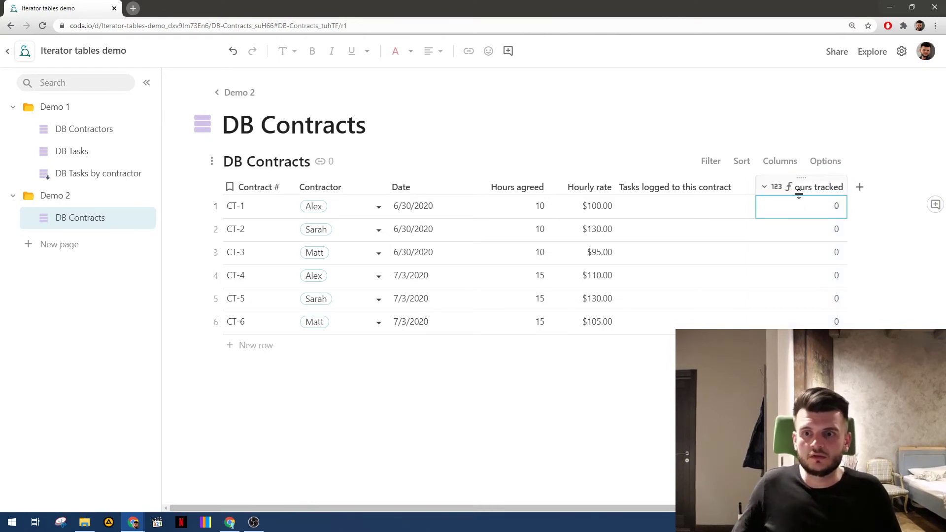
- Add a checkbox column named Has hours left after Total hours tracked in DB Contracts
click(850, 188)
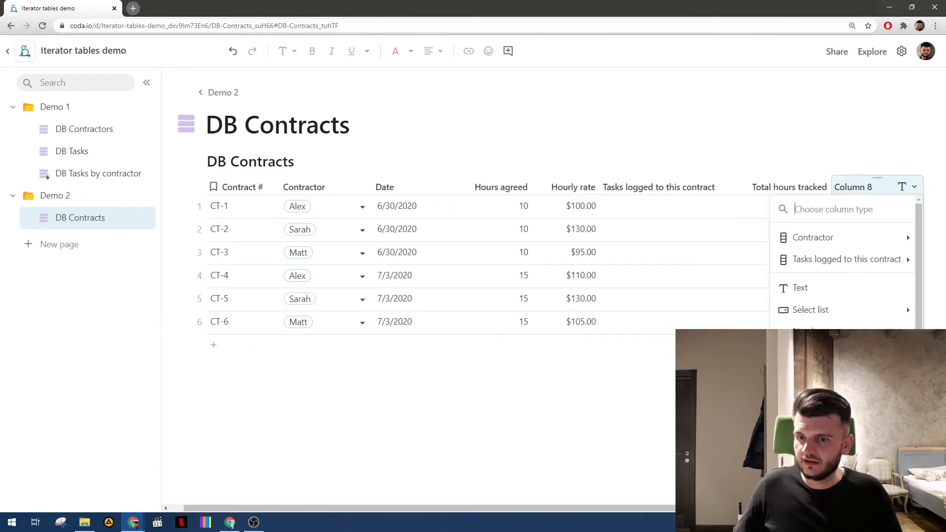
click(811, 376)
double_click(873, 187)
text(H)
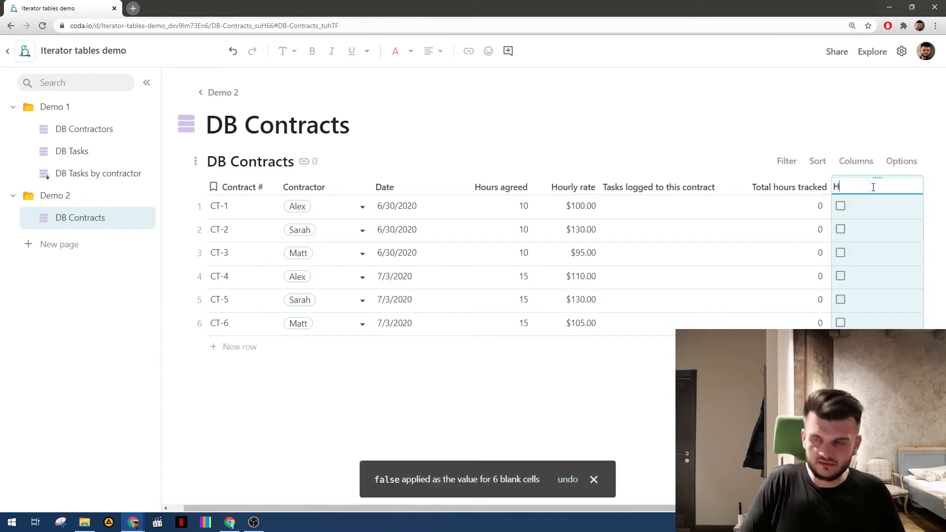
key(BackSpace)
text(Has)
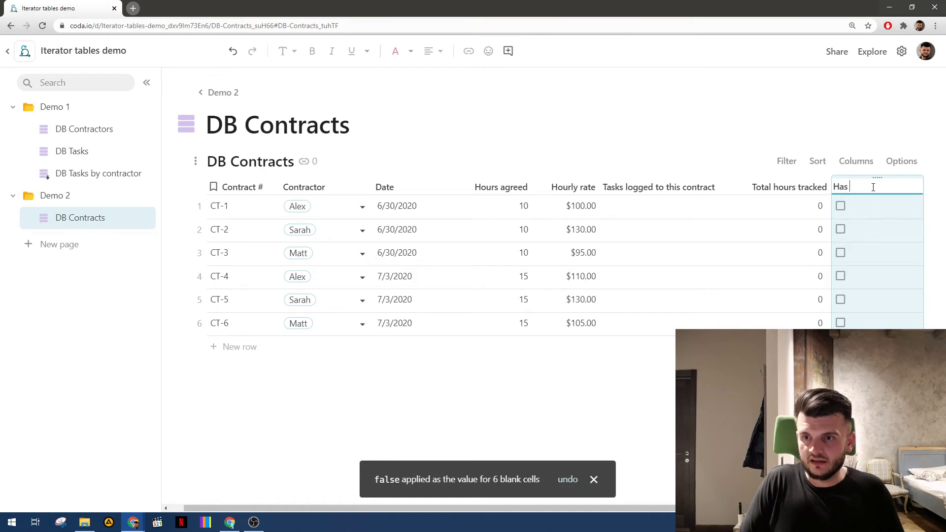
text( hours left)
key(Return)
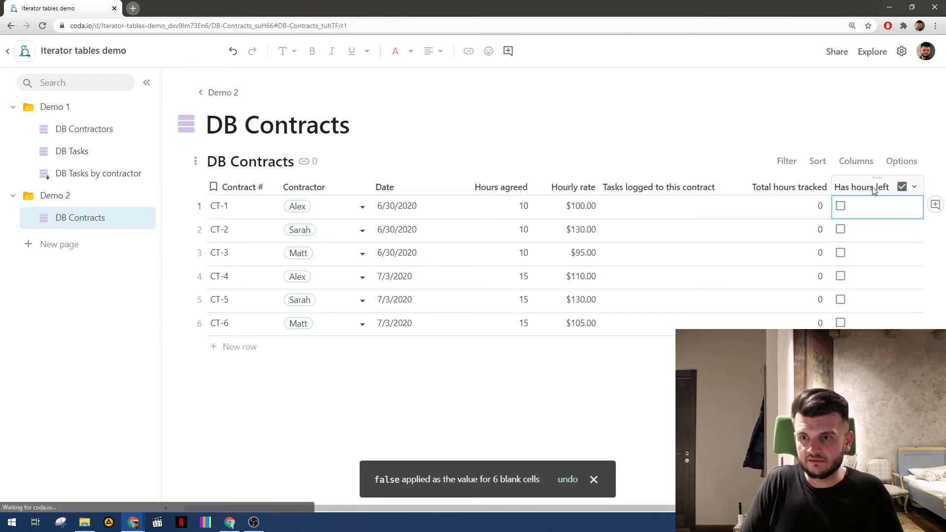
- Set the Has hours left column formula to Total hours tracked < Hours agreed
click(873, 187)
text(=)
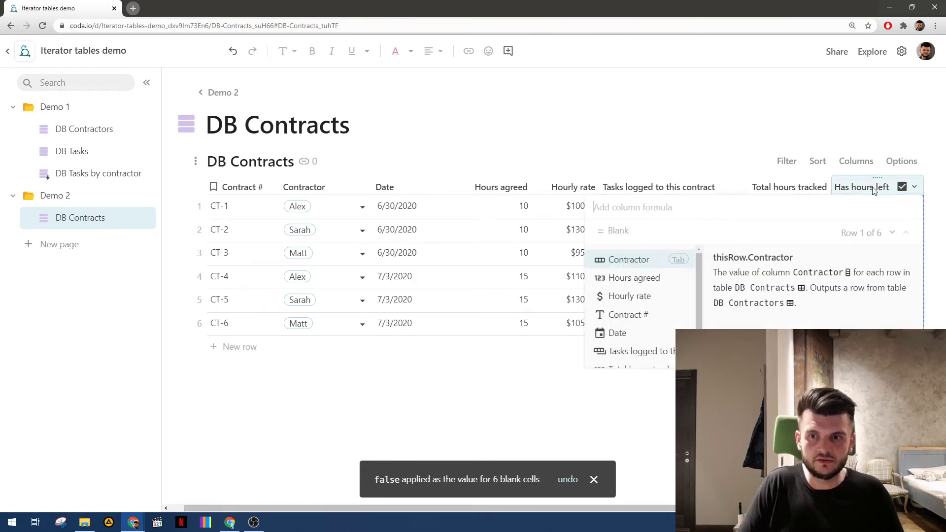
text(Total hours tracked)
key(Tab)
text(<)
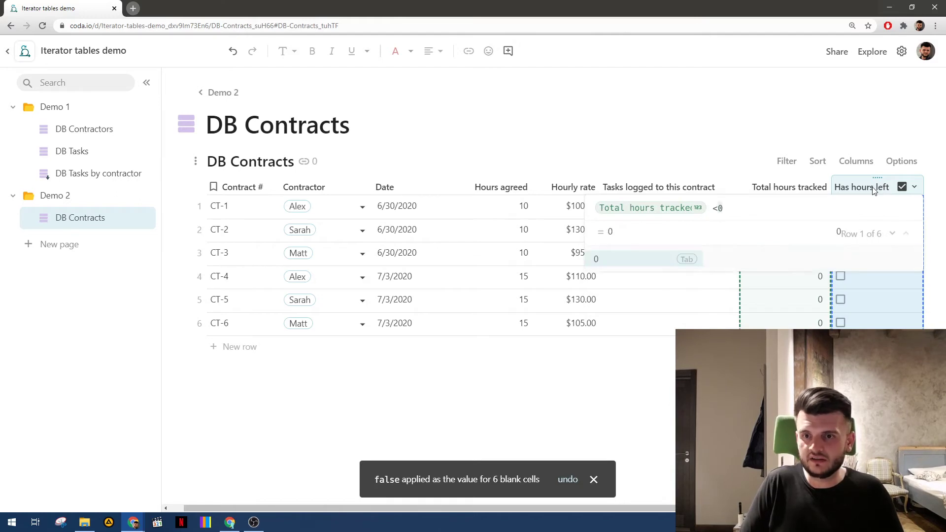
text( Hours agreed)
key(Tab)
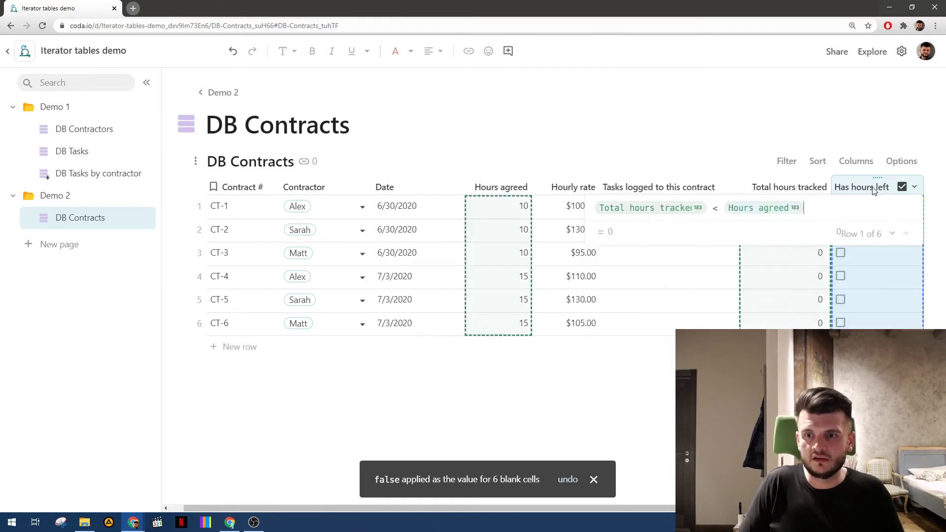
key(Return)
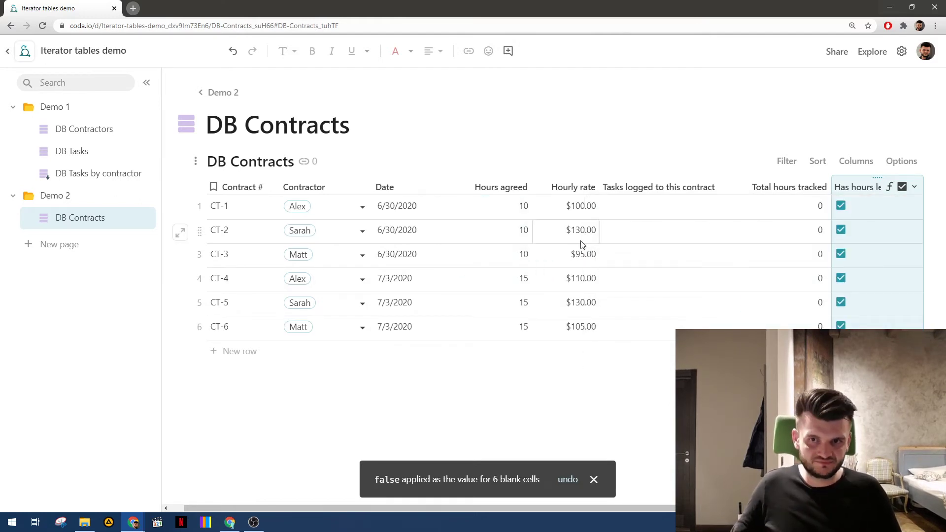
- Add a row to the DB Tasks by contractor table with the task Identify stakeholders
scroll(581, 244, right, 1)
scroll(581, 245, left, 2)
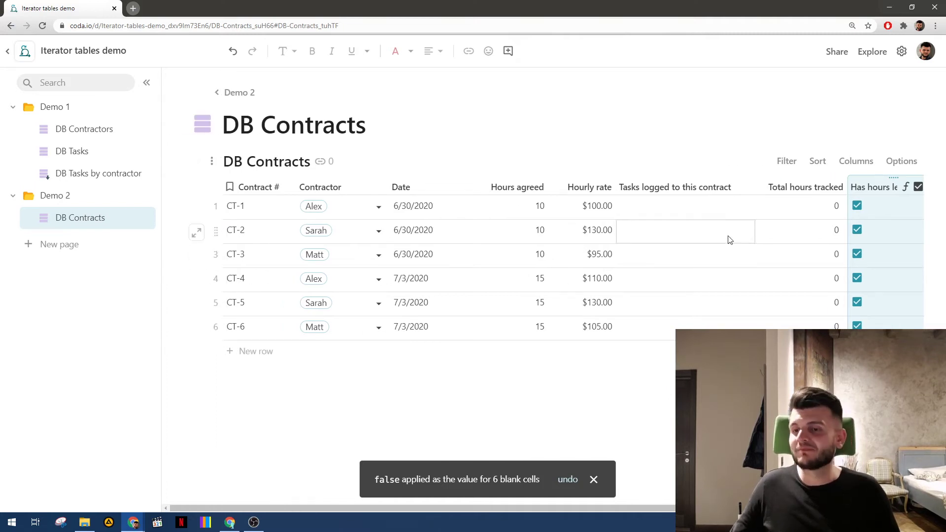
scroll(728, 239, right, 1)
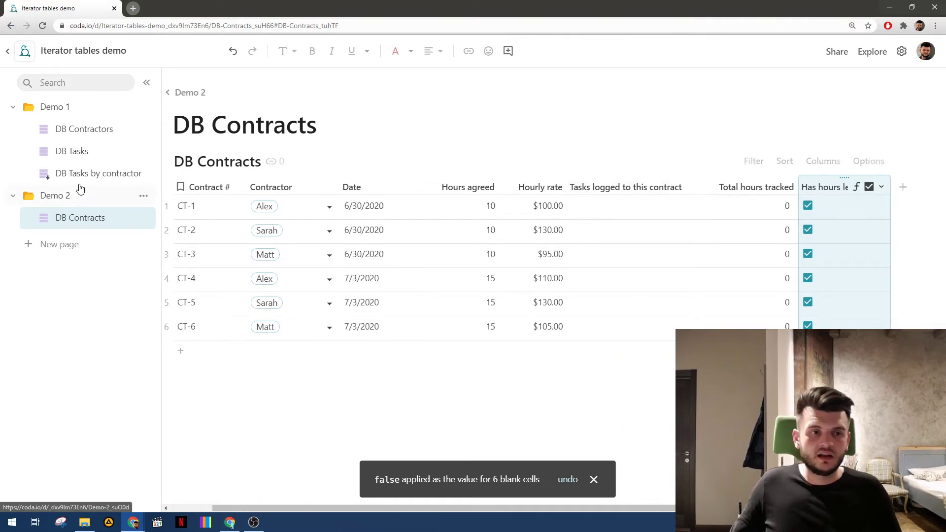
click(91, 173)
click(260, 340)
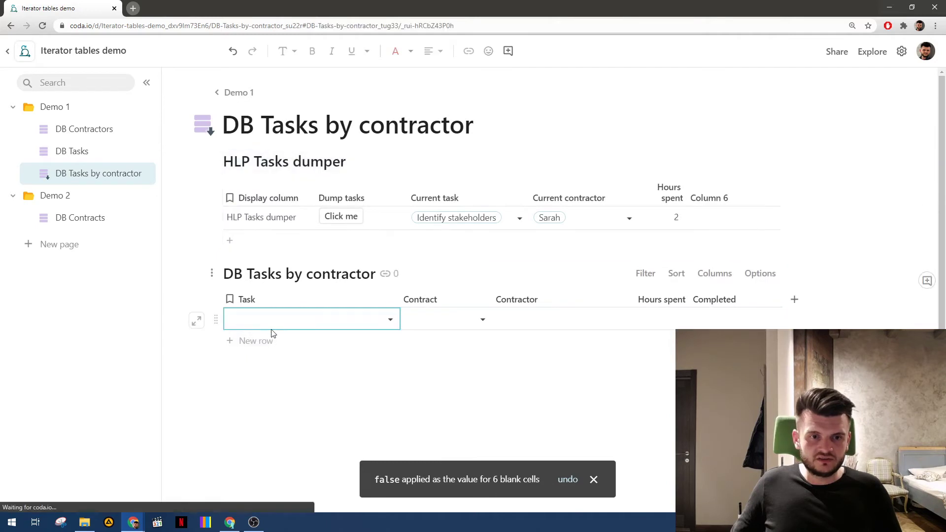
click(314, 315)
click(308, 336)
- Assign contract CT-2 to the Identify stakeholders row, and check that contract's tracked hours in DB Contracts
click(465, 325)
click(465, 327)
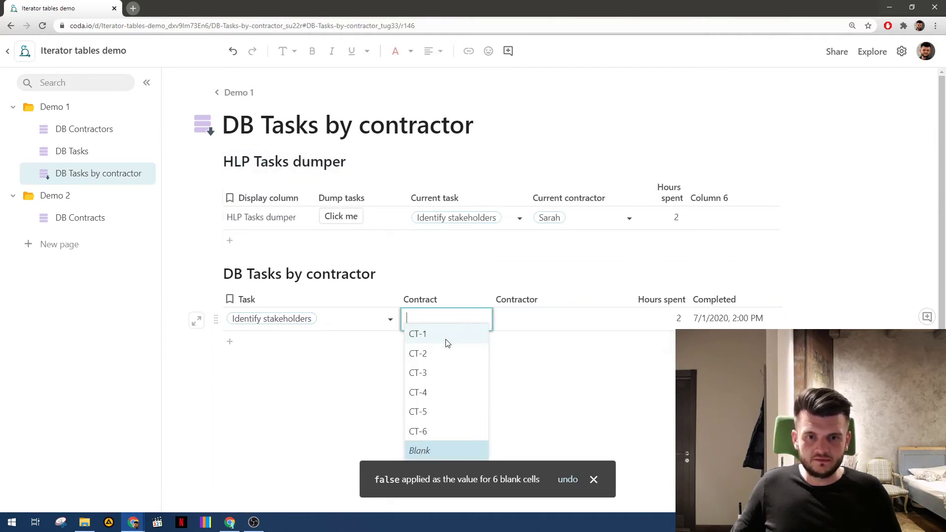
click(445, 337)
click(458, 317)
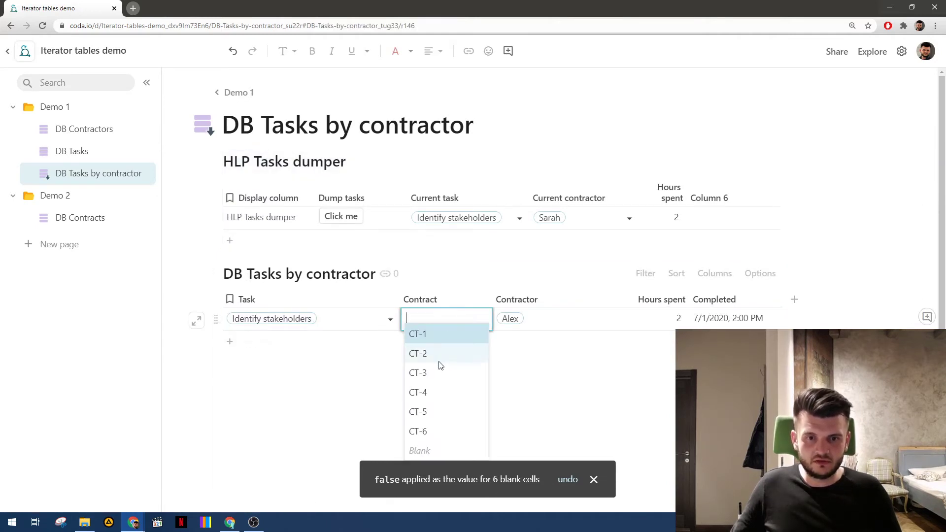
click(442, 351)
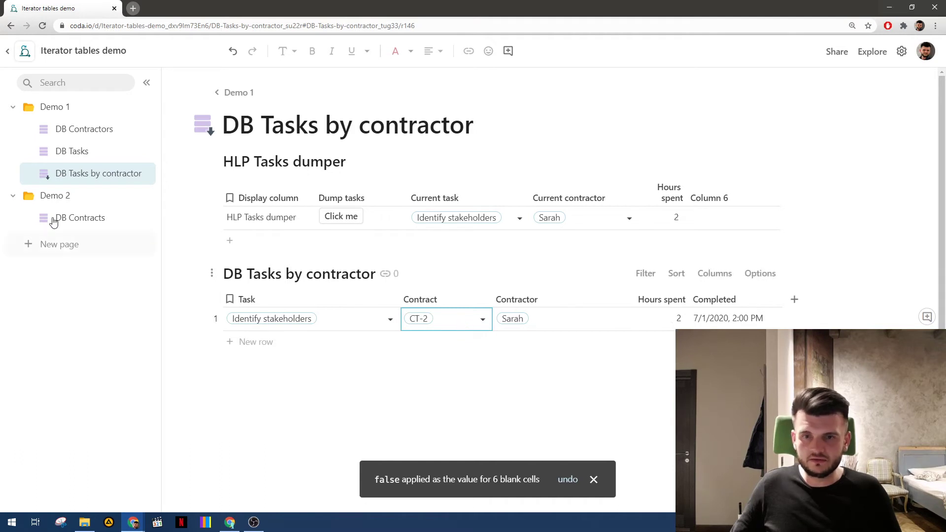
click(78, 219)
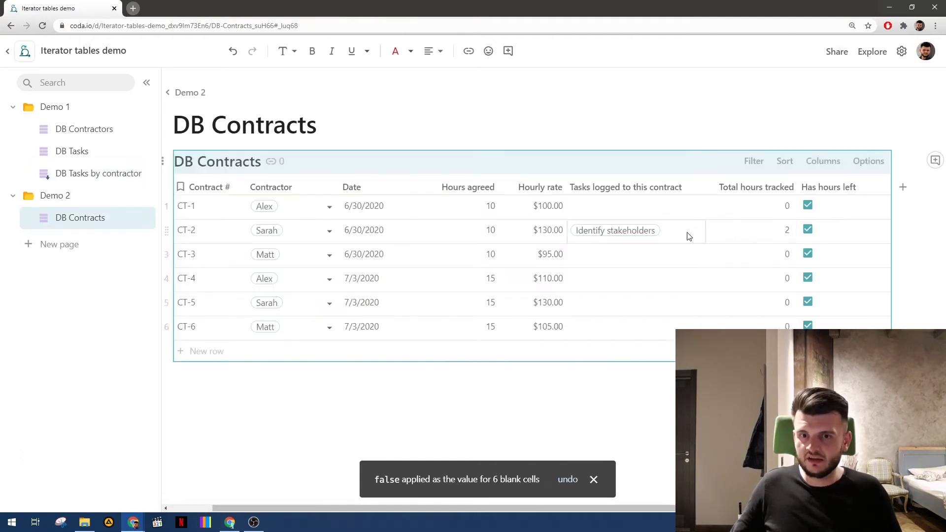
click(776, 235)
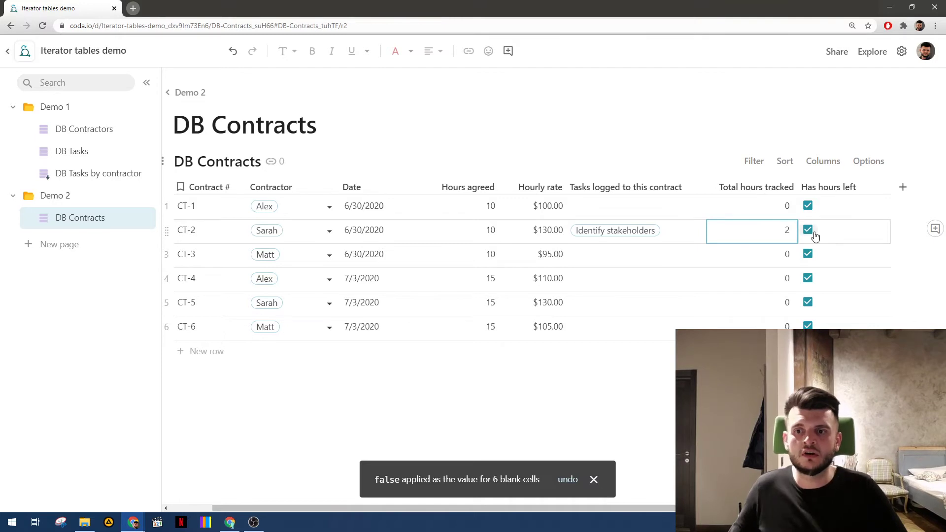
- Change Column 6 in the HLP Tasks dumper table to a lookup from DB Contracts
click(94, 173)
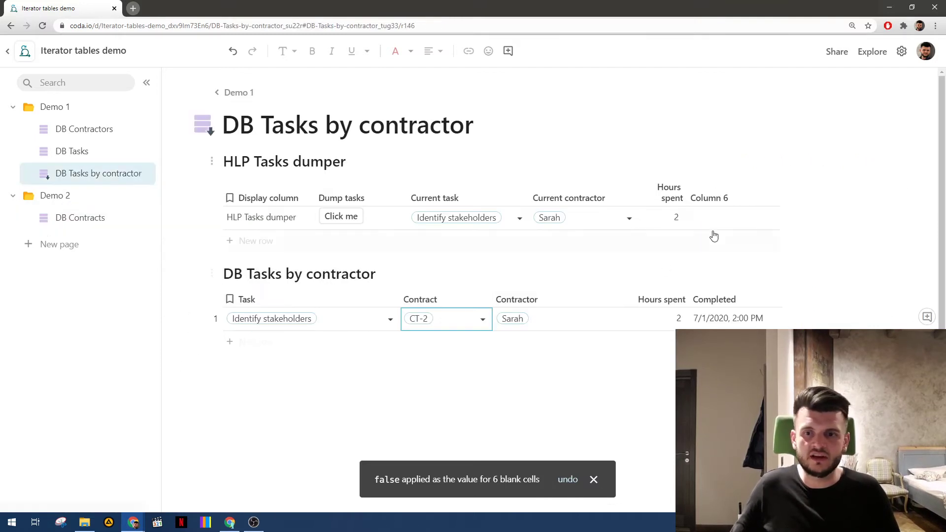
click(759, 213)
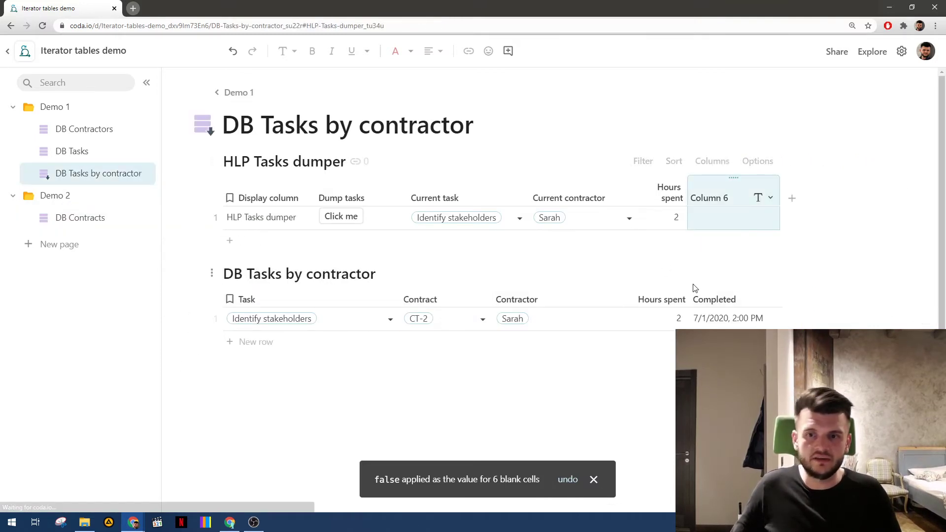
double_click(757, 207)
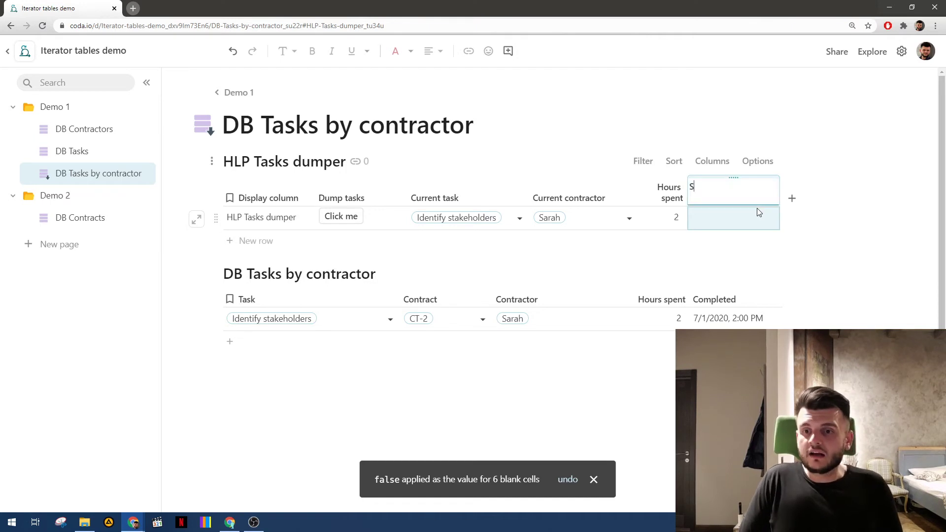
key(BackSpace)
click(739, 225)
click(765, 199)
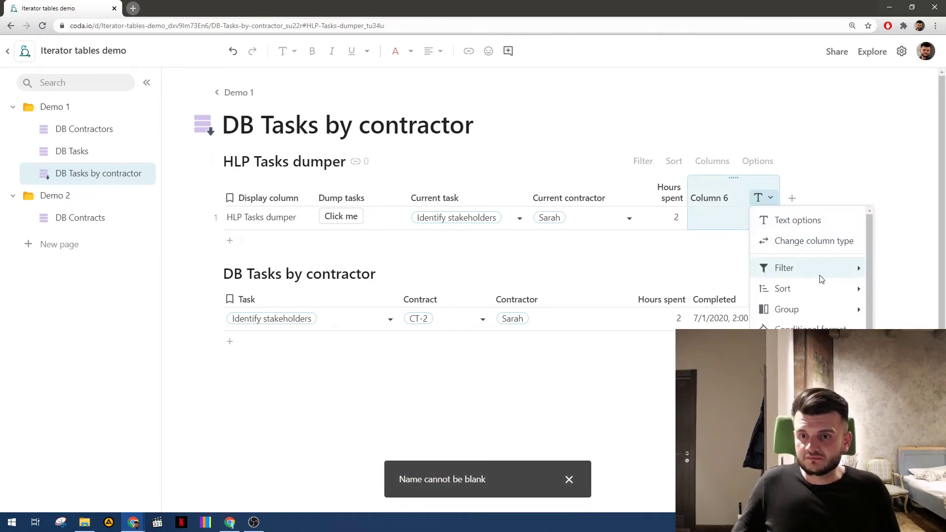
click(810, 239)
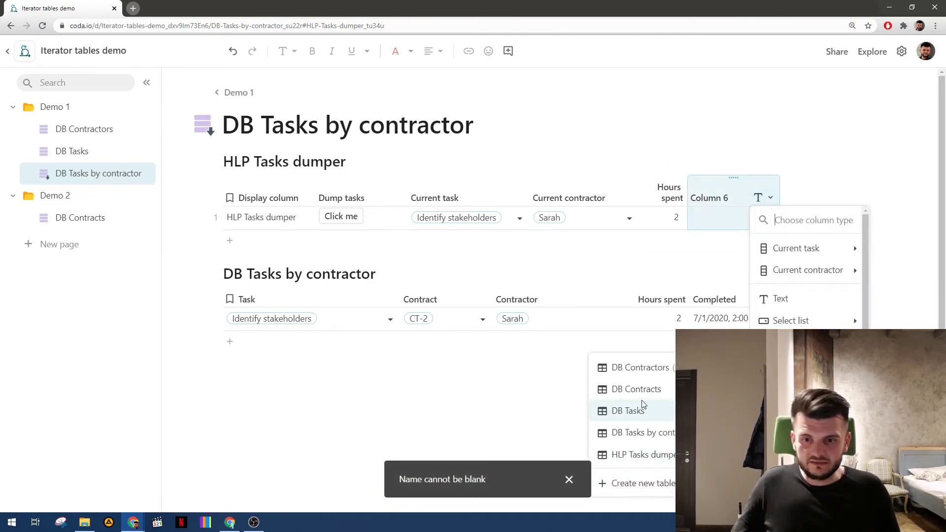
click(650, 389)
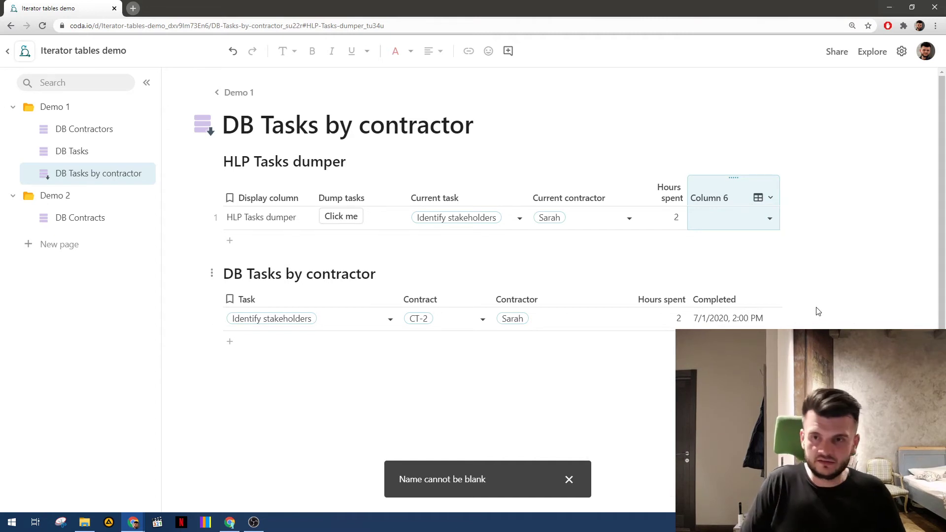
- Open the name of the DB Contracts lookup column in HLP Tasks dumper for editing and clear it
text(S)
key(BackSpace)
key(BackSpace)
key(BackSpace)
key(BackSpace)
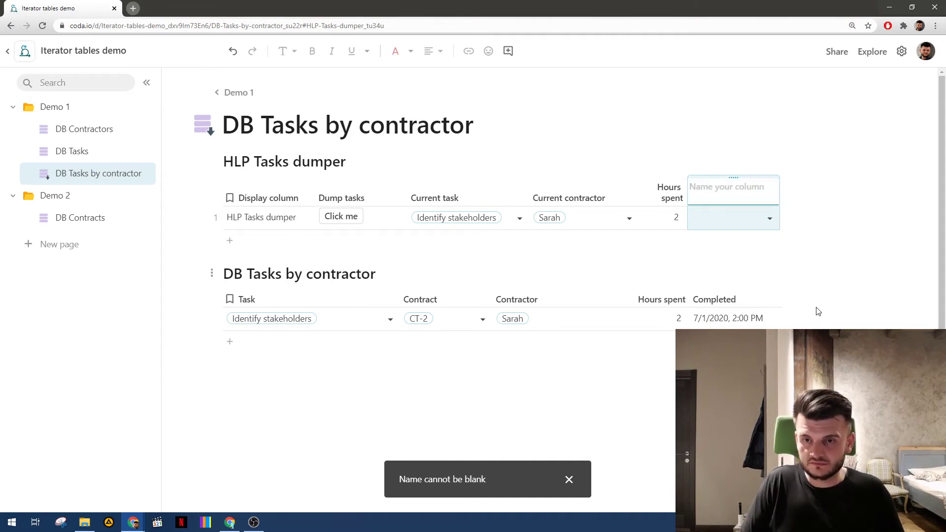
- Name the new lookup column in the HLP Tasks dumper table "Suitable contract"
text(Si)
text(itable c)
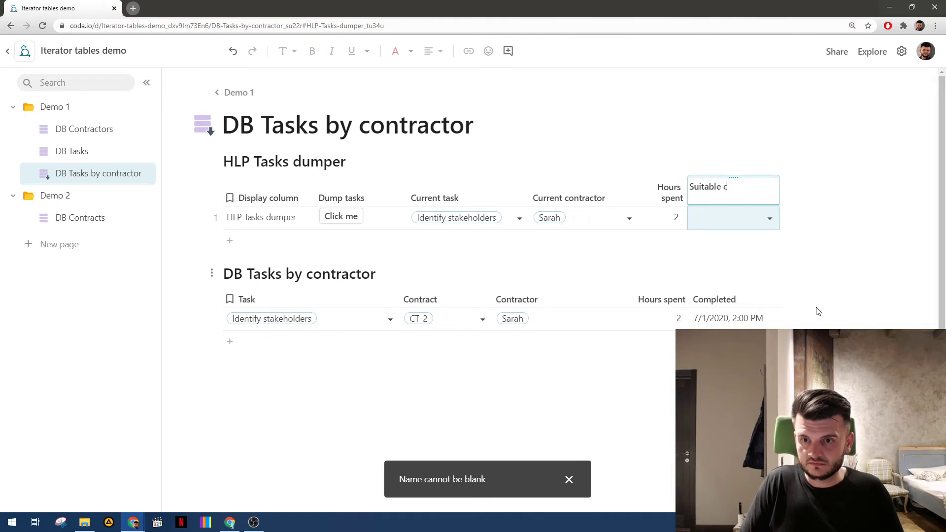
text(ontract)
key(Return)
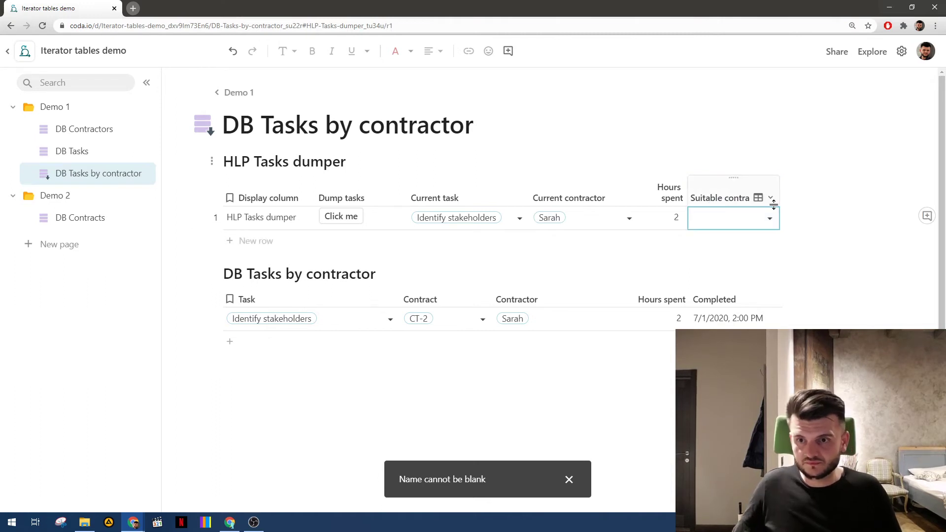
- Rename the checkbox column at the end of the DB Contracts table to "Hours left"
click(54, 222)
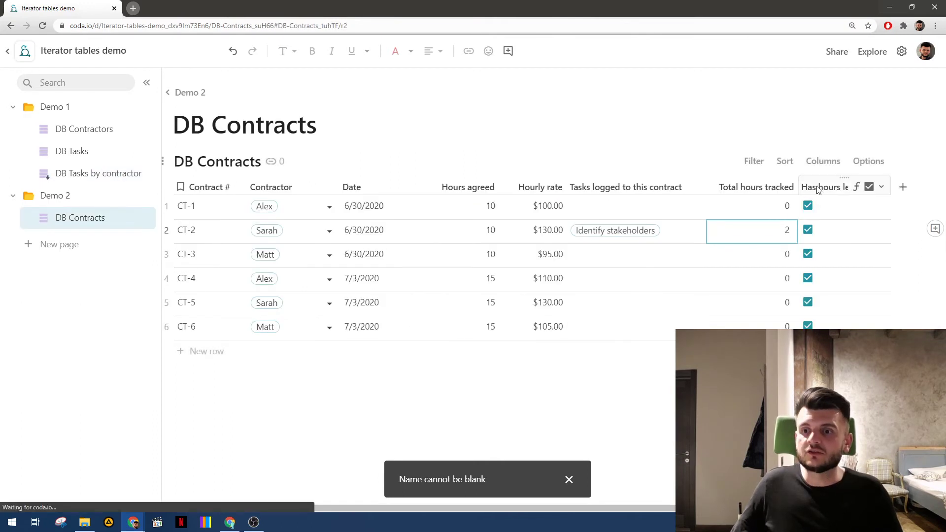
click(832, 186)
text(Hour)
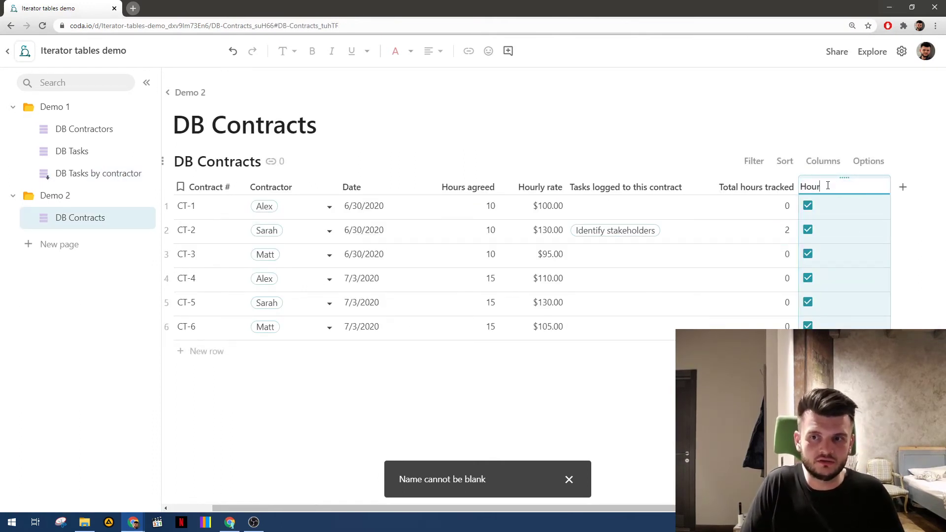
text(s left)
key(Return)
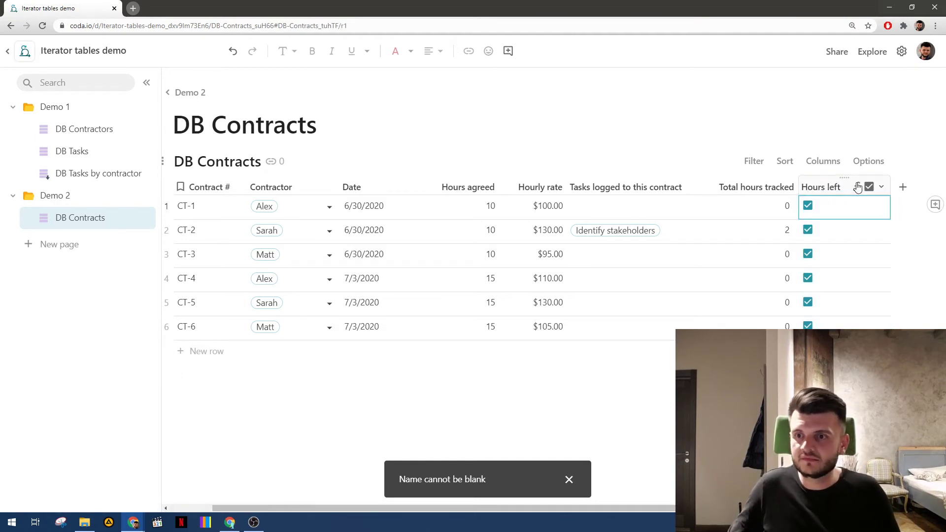
- Change the Hours left column formula to Hours agreed - Total hours tracked
click(881, 186)
click(853, 248)
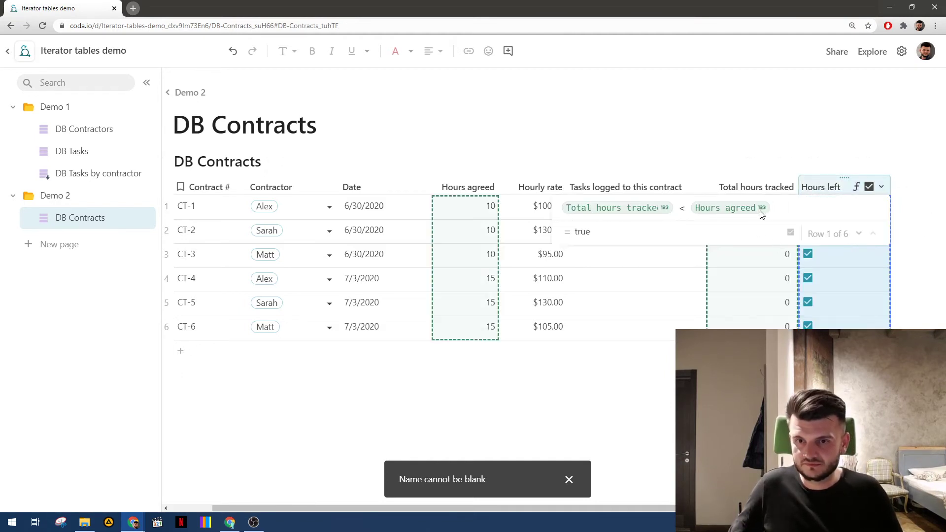
key(shift+Left)
key(shift+Left)
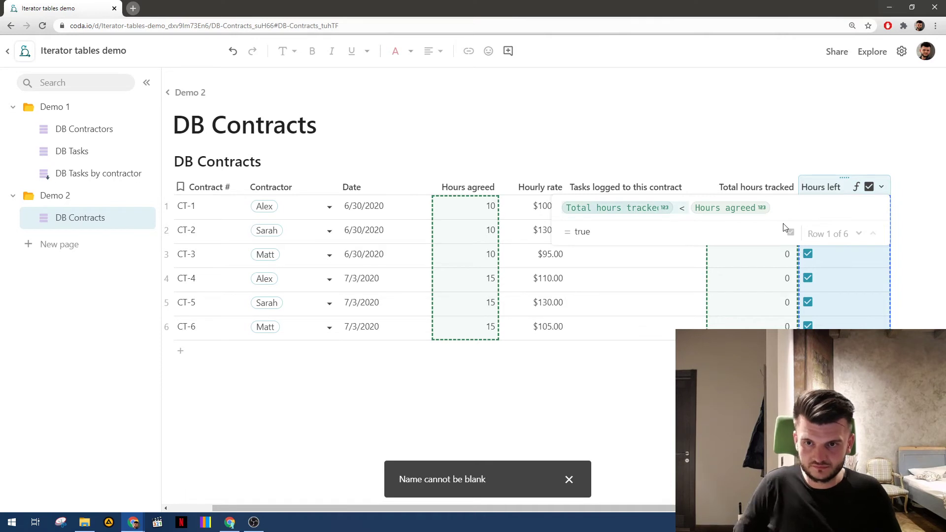
key(BackSpace)
text(- Total hours tracked)
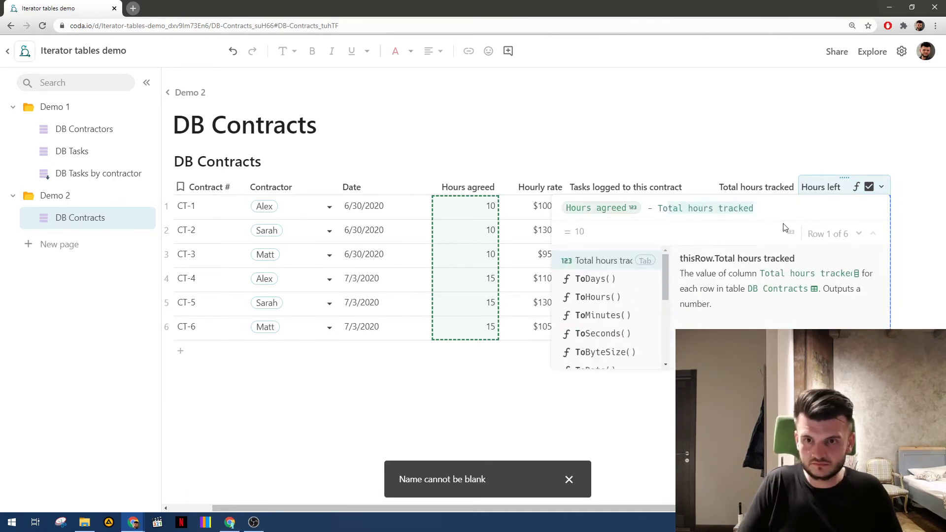
key(Return)
key(Return)
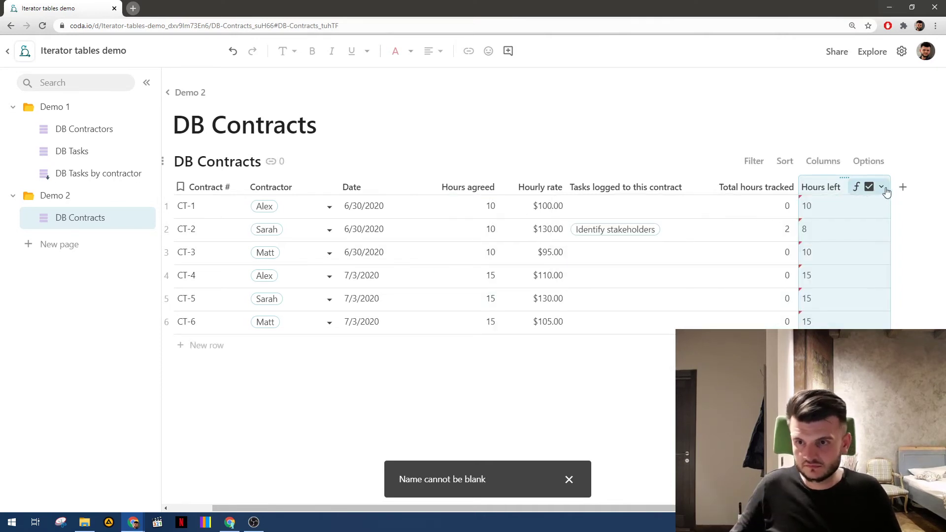
- Change the Hours left column's type to plain Number
click(881, 186)
click(867, 234)
mouse_move(884, 281)
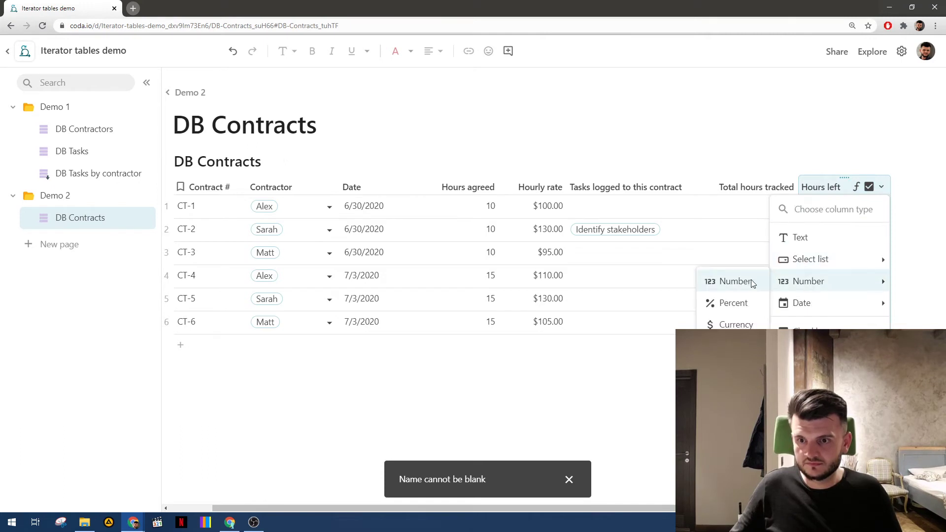
click(727, 280)
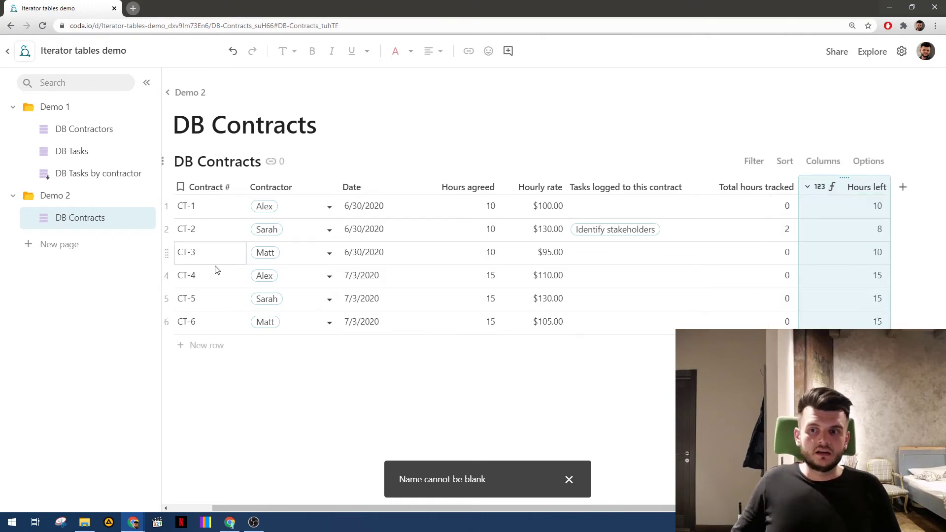
- In HLP Tasks dumper, start the Suitable contract formula by filtering DB Contracts where Contractor = Current contractor
click(91, 175)
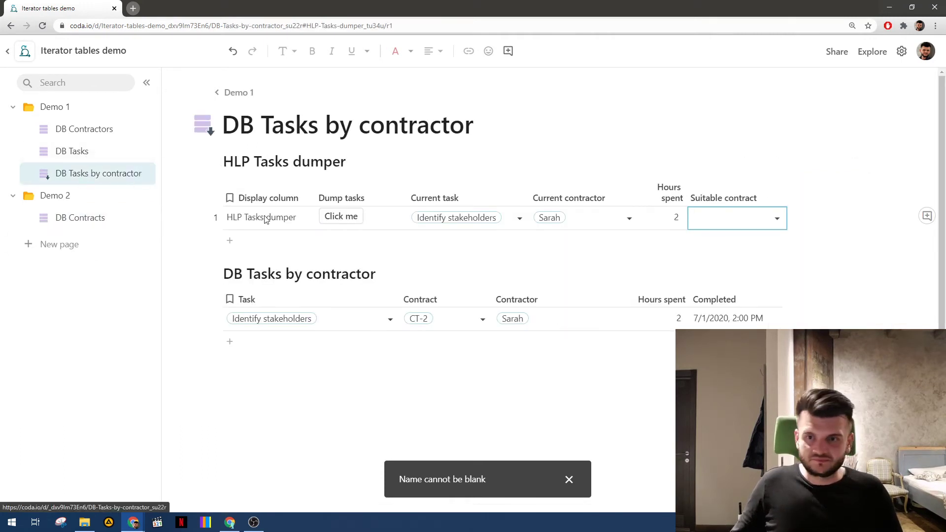
click(749, 201)
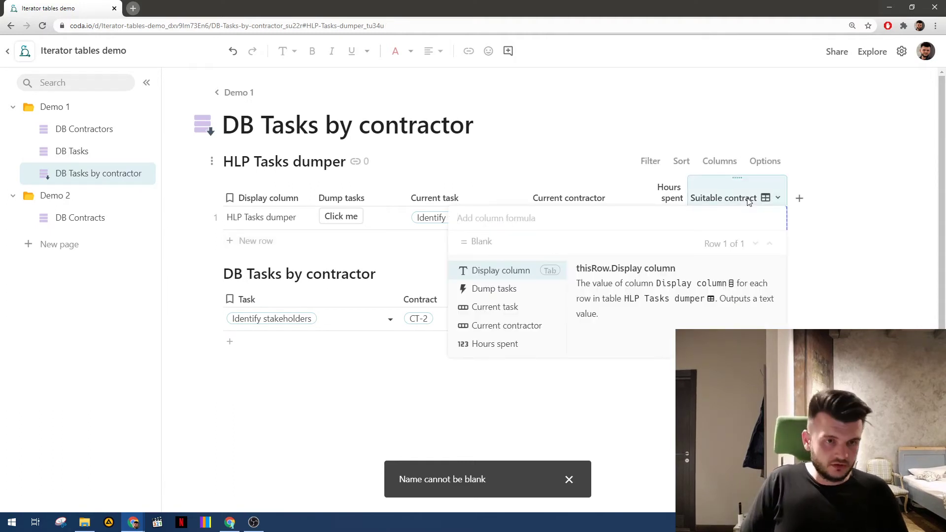
text(Db)
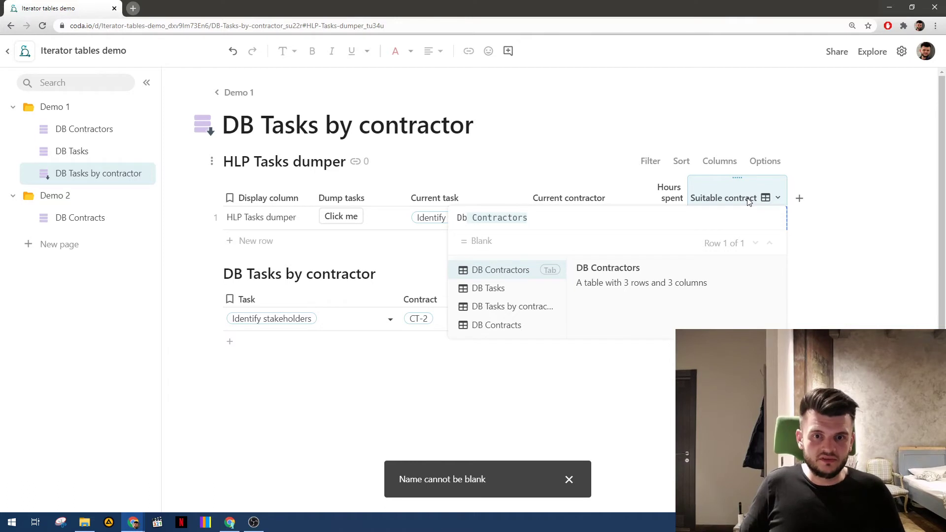
text(Contracts.Filter( )
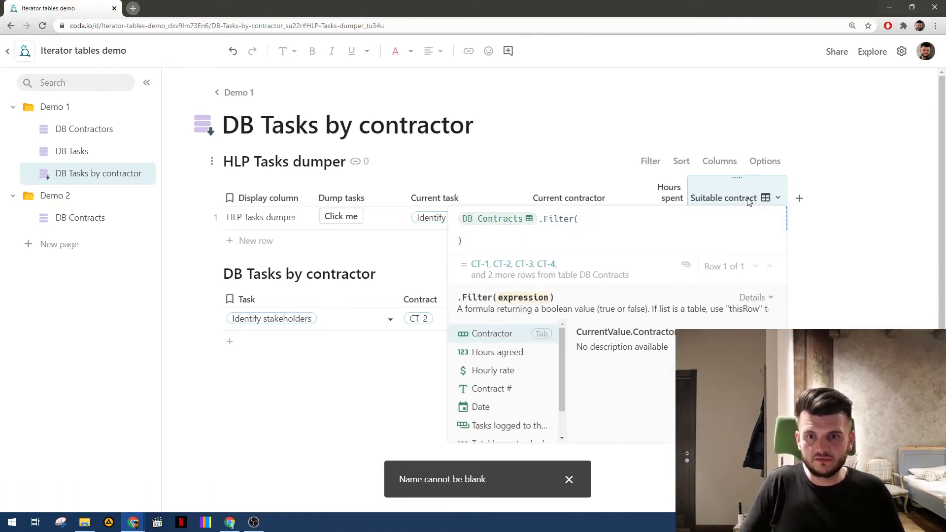
text(  Contractor = Current task)
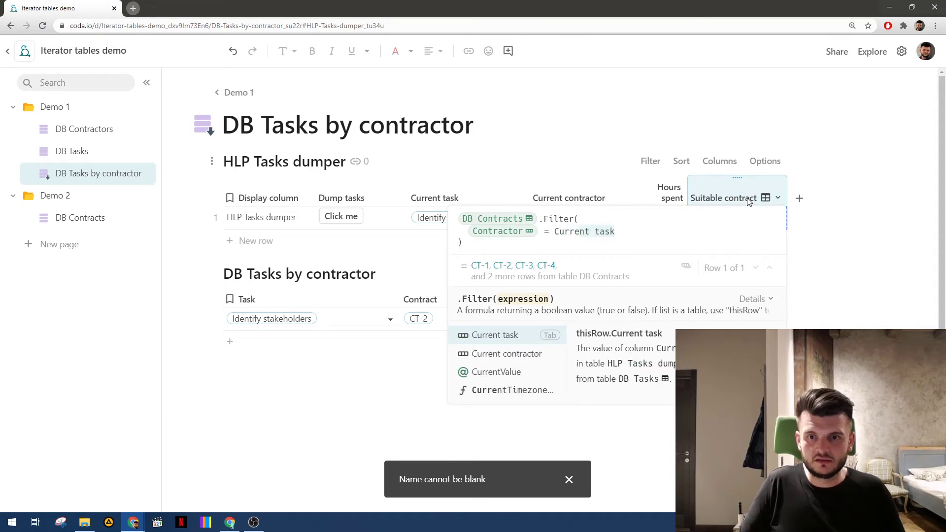
key(Down)
key(Tab)
key(Return)
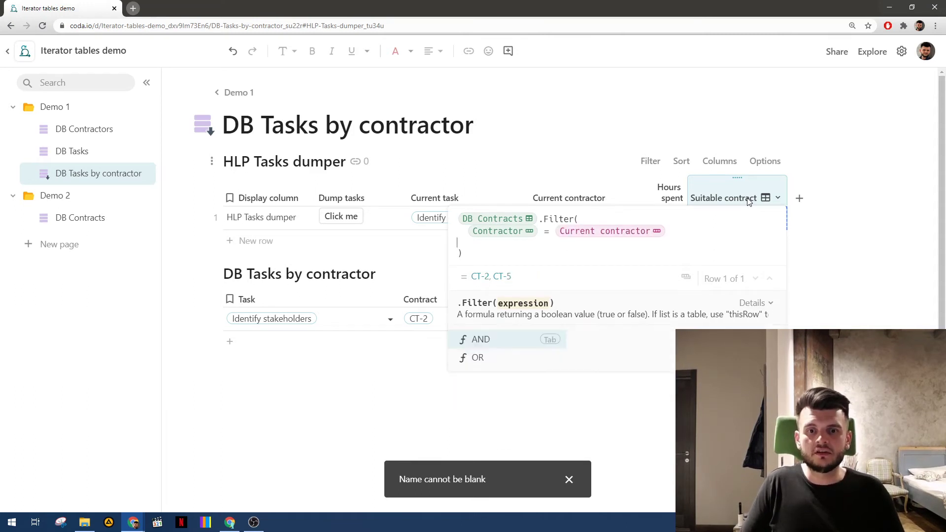
- Extend the Suitable contract filter with the condition AND Hours left > 0
text(AND Contractor)
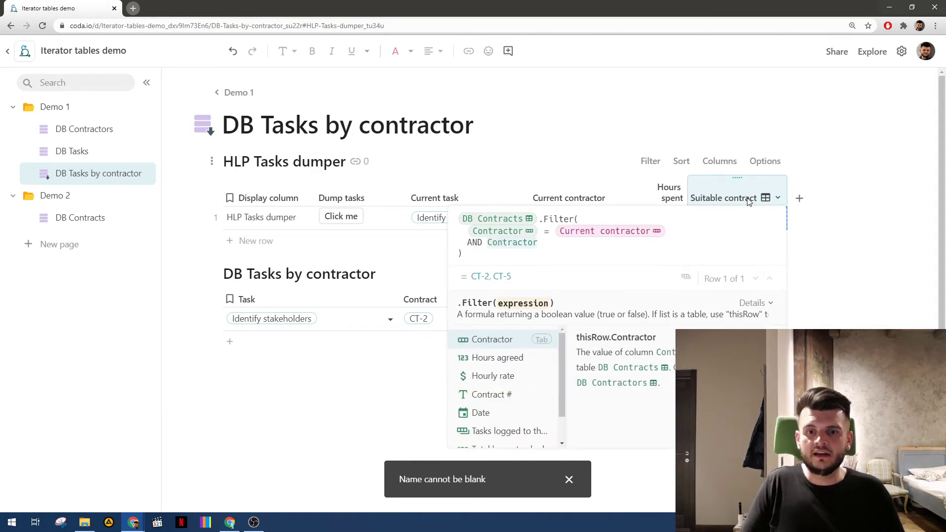
text(Hour)
key(Down)
key(Down)
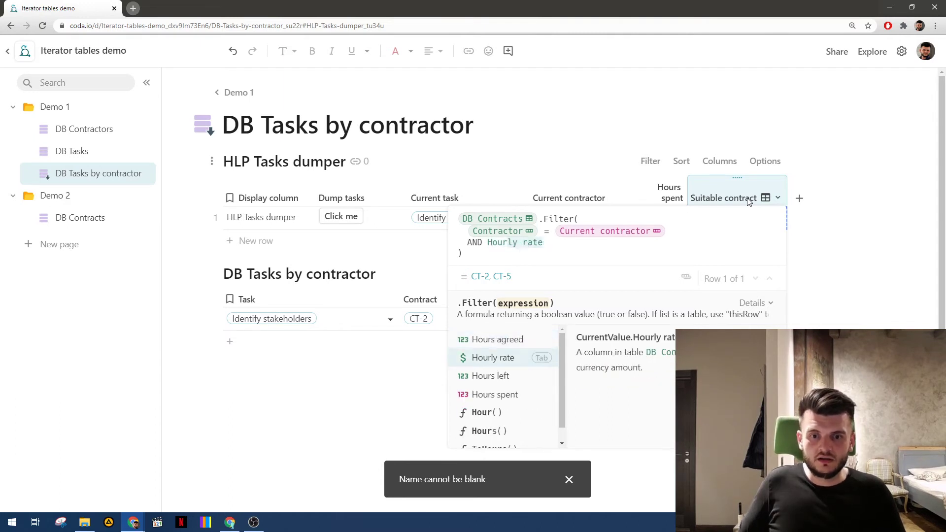
key(Tab)
text(> 0)
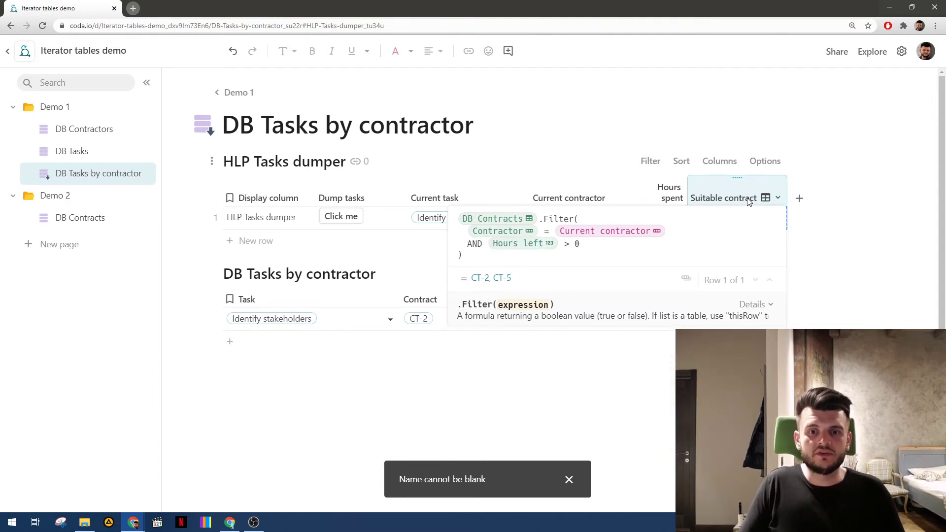
text(,)
key(Return)
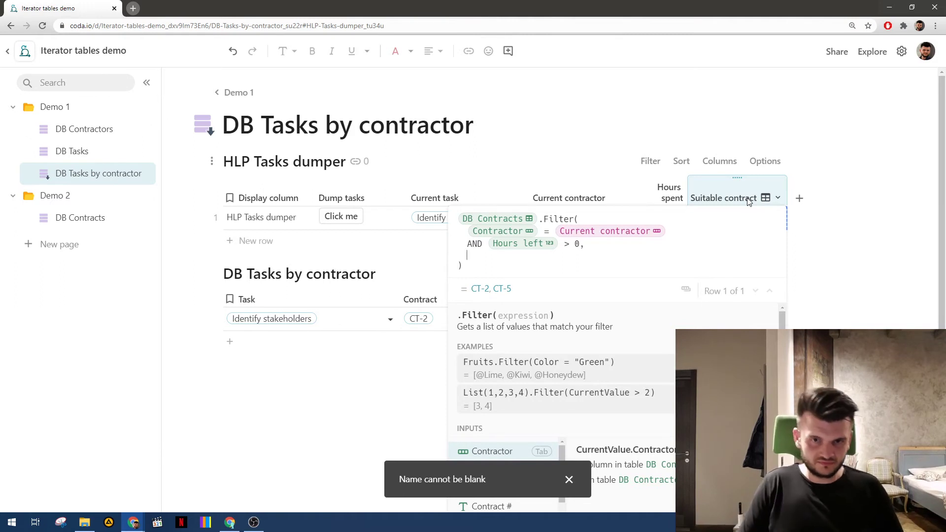
key(BackSpace)
key(BackSpace)
- Append .Sort(true, DB Contracts.Date).First() to the Suitable contract filter and save the formula
key(Down)
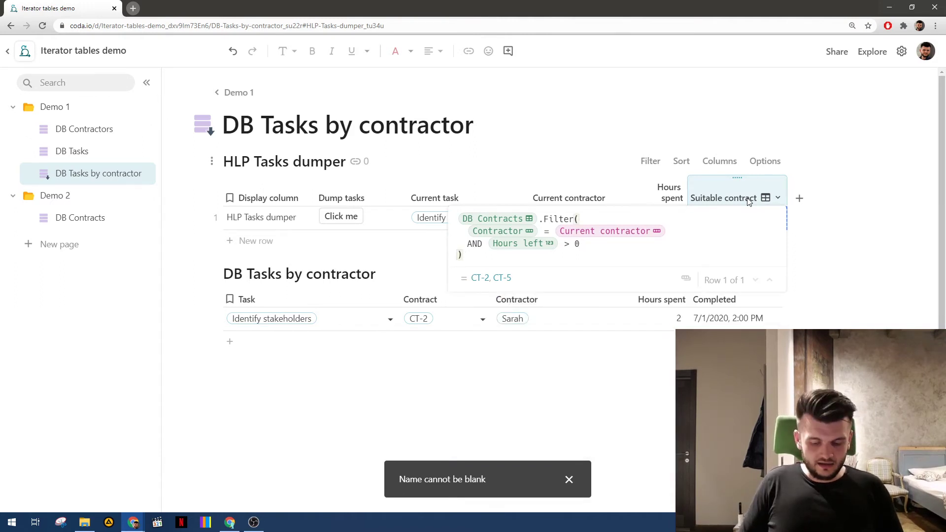
text(.Sort(true()
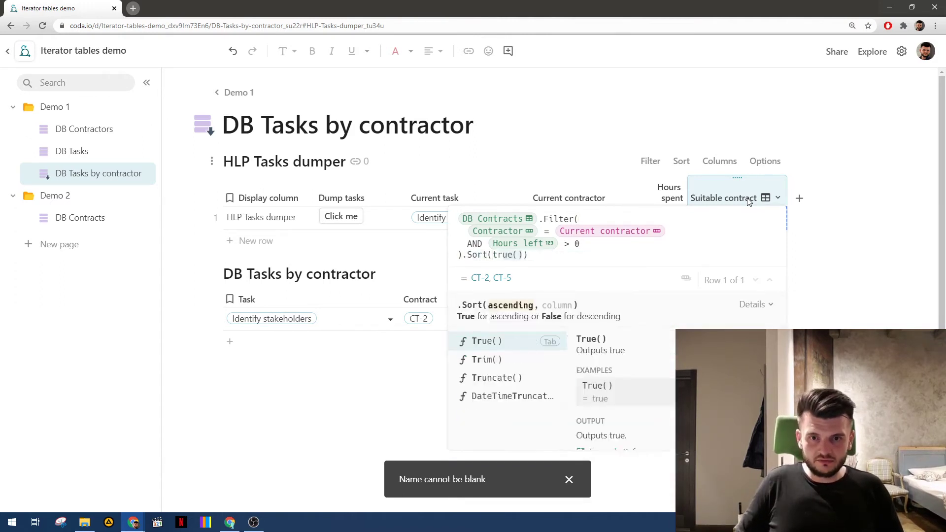
text(yue)
key(BackSpace)
text(ue, )
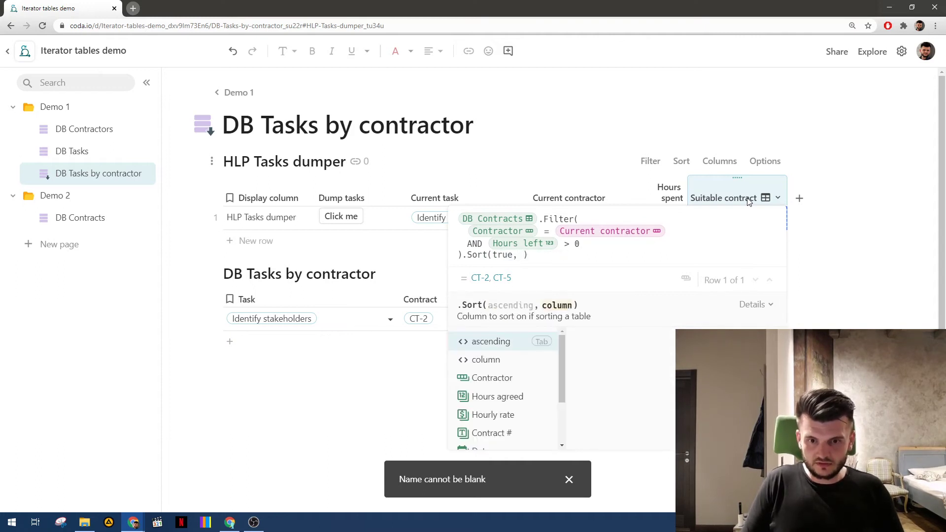
text(d)
key(Tab)
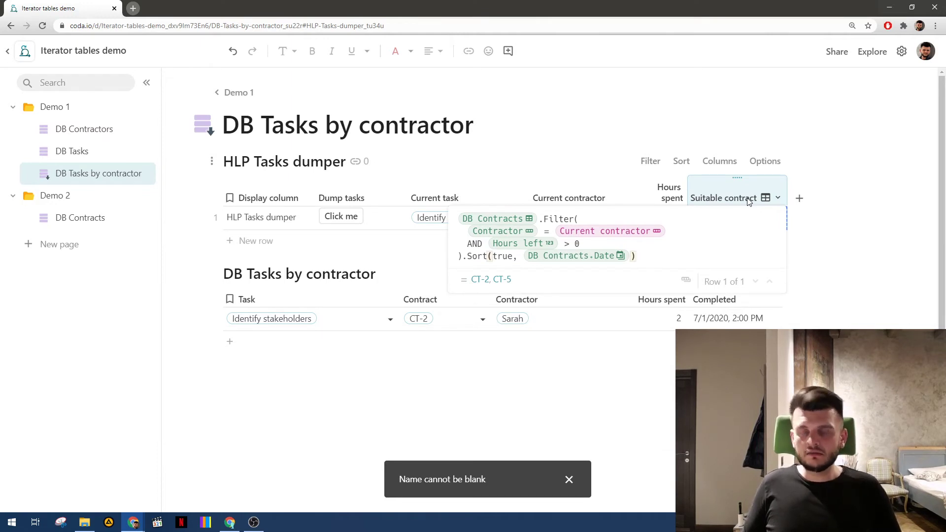
text(.First())
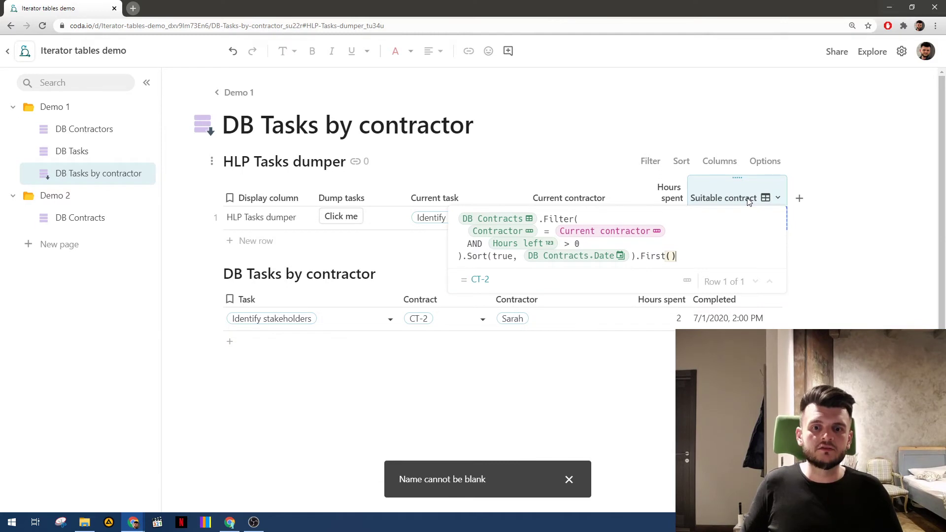
key(Return)
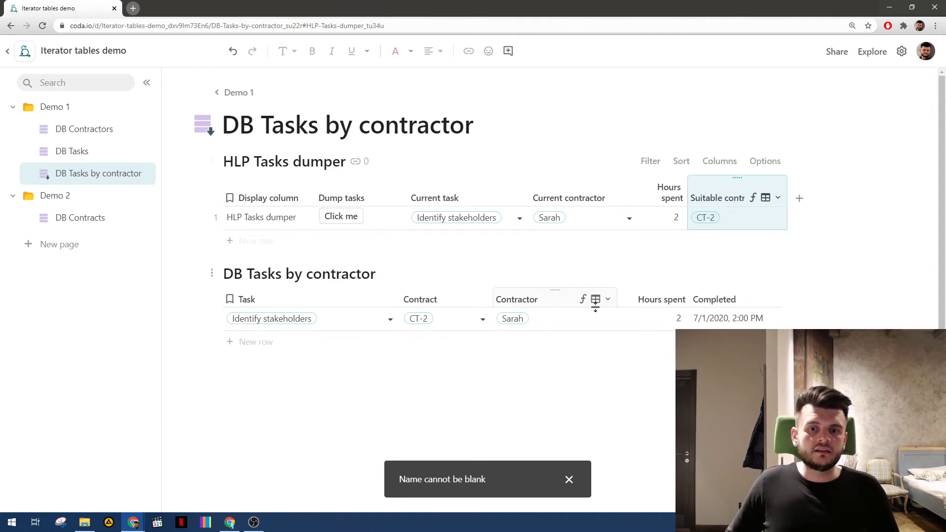
click(655, 318)
key(Return)
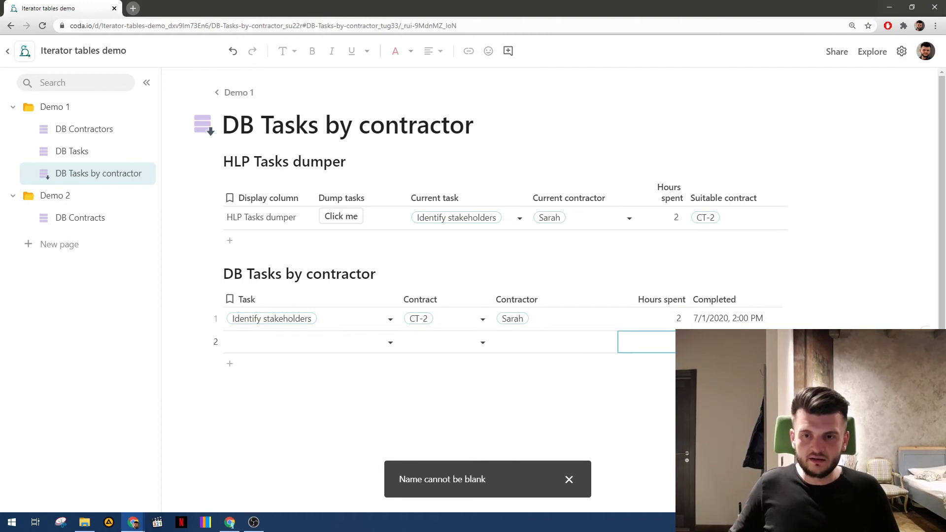
click(217, 344)
key(Delete)
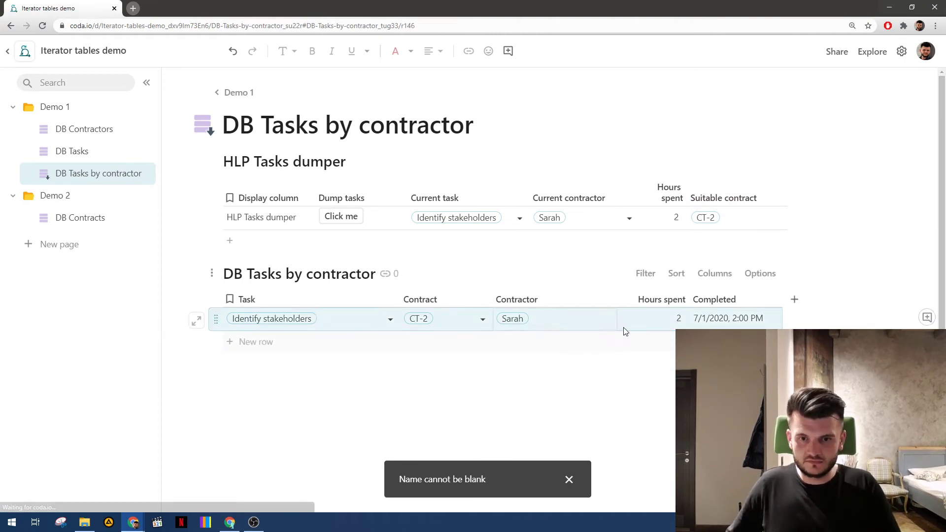
- Remove the Hours spent column's formula in DB Tasks by contractor and enter 9 for the Identify stakeholders row
click(669, 325)
click(679, 320)
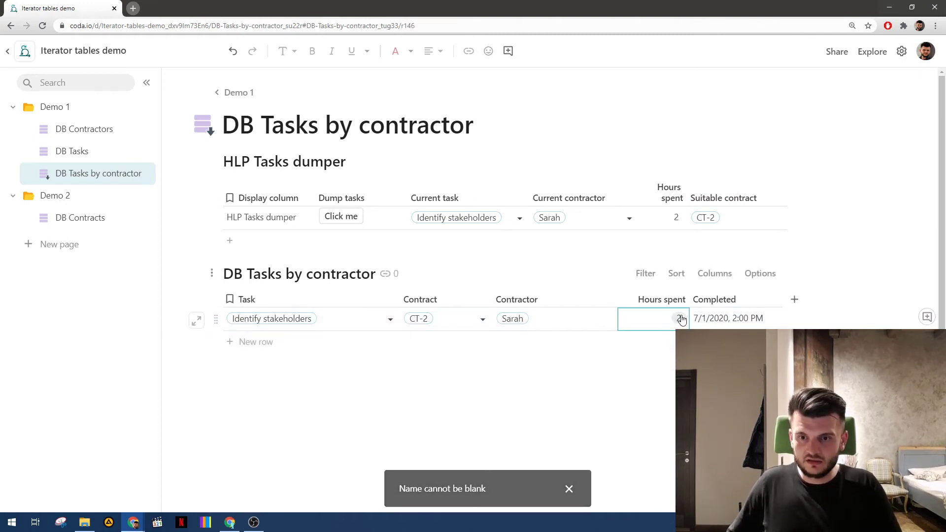
right_click(652, 301)
click(666, 90)
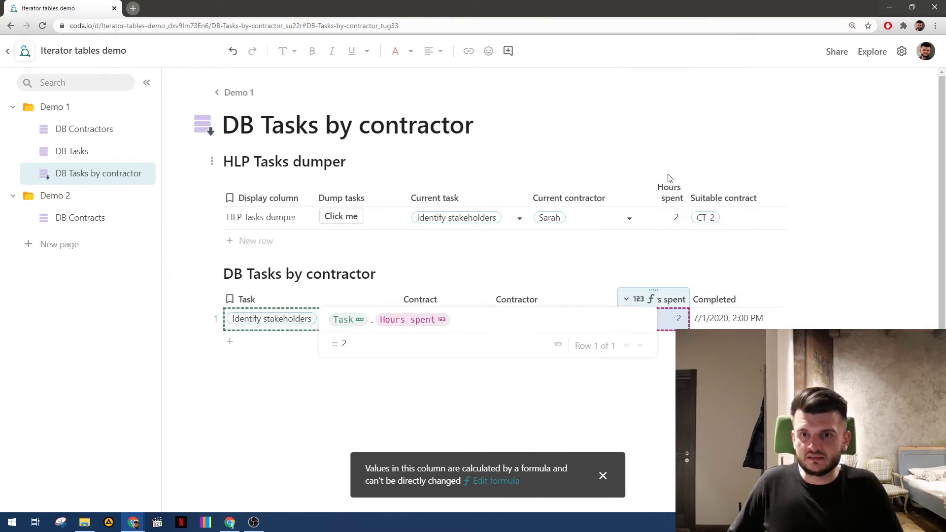
key(ctrl+a)
key(BackSpace)
key(Return)
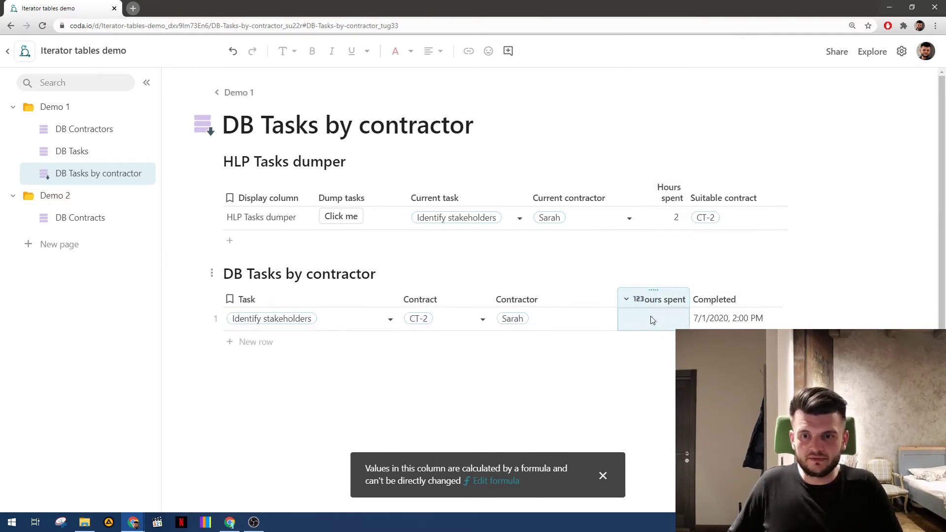
text(9)
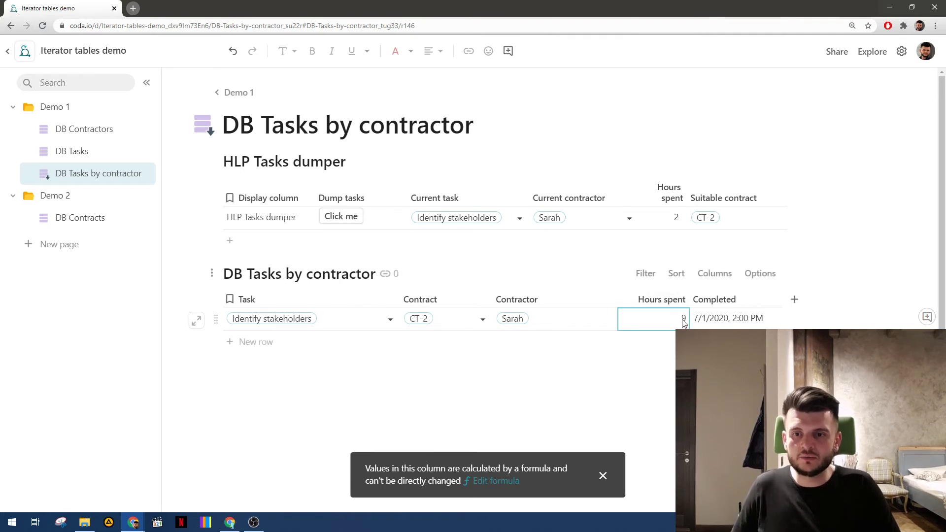
- Check the total hours tracked and hours left for contract CT-2 in DB Contracts
click(81, 217)
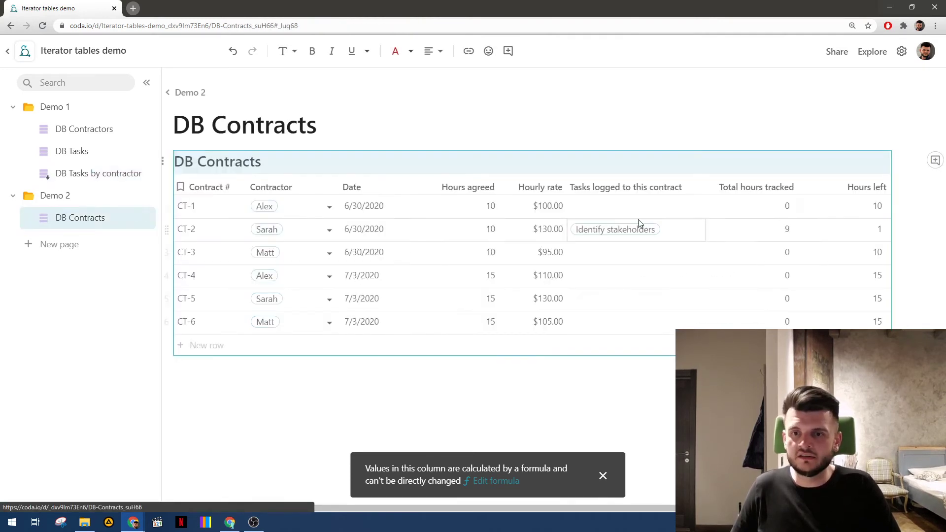
click(844, 227)
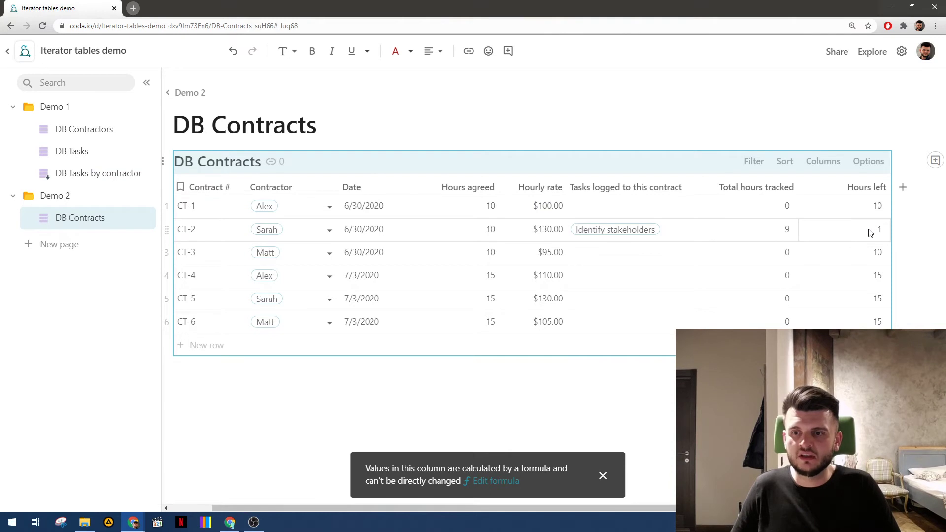
- Open DB Tasks by contractor, narrow the Suitable contract column in HLP Tasks dumper and add a new column after it
click(74, 173)
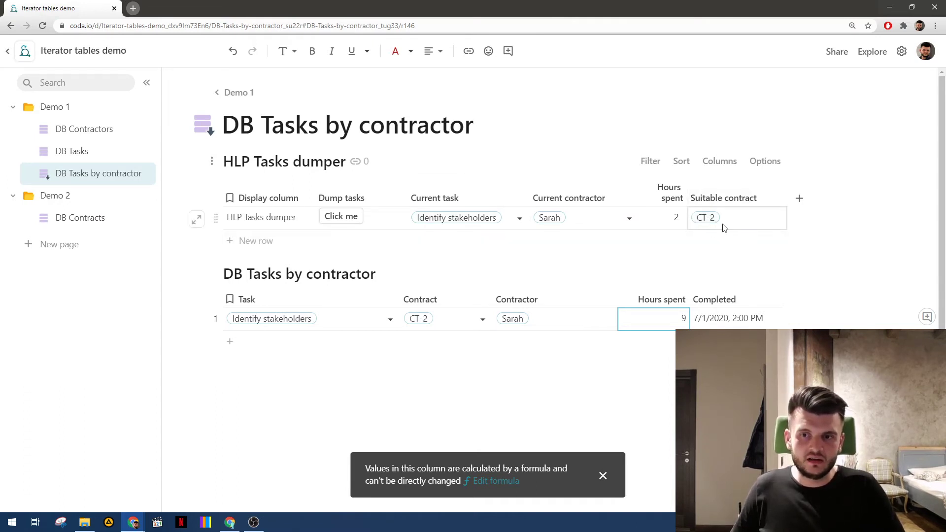
drag(783, 198, 753, 202)
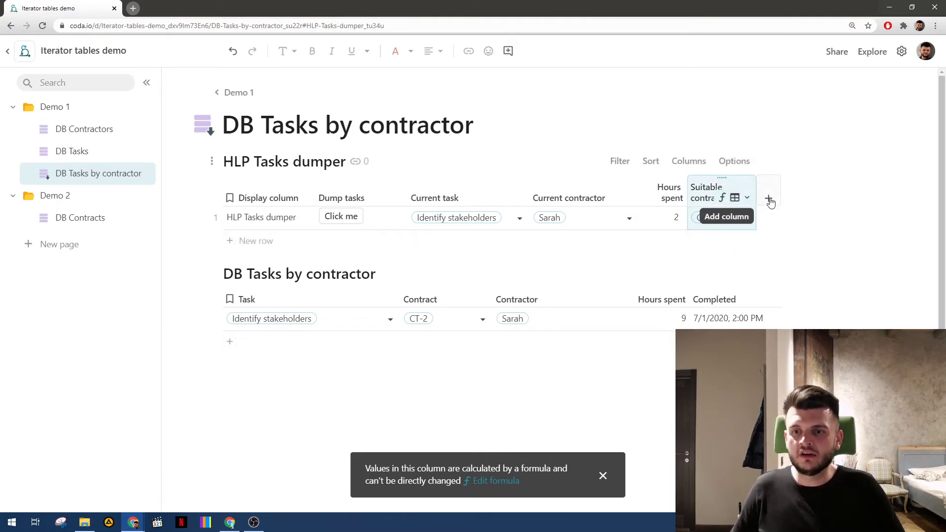
click(770, 202)
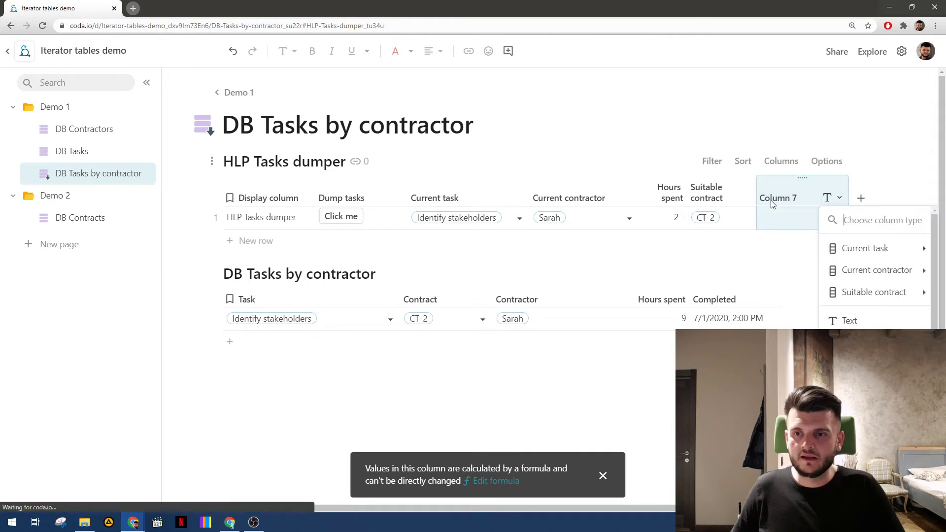
click(783, 203)
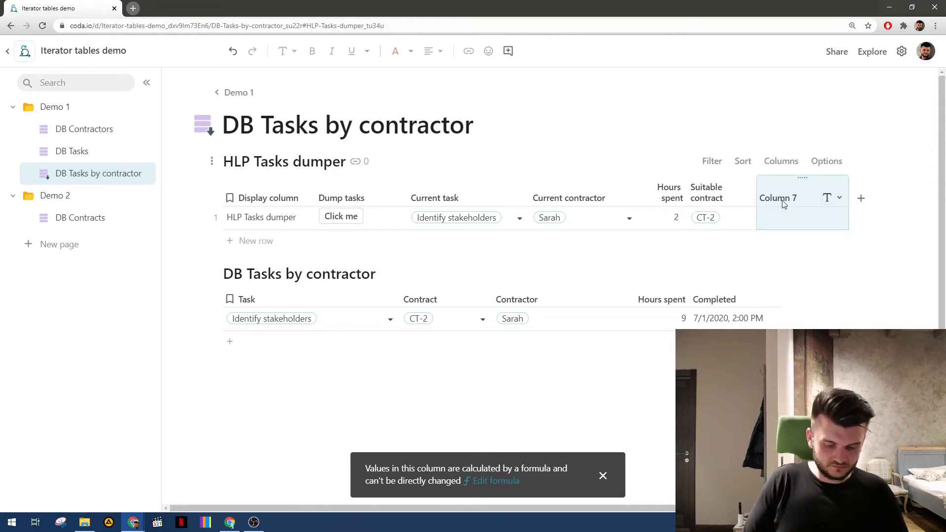
text(Hours to dump)
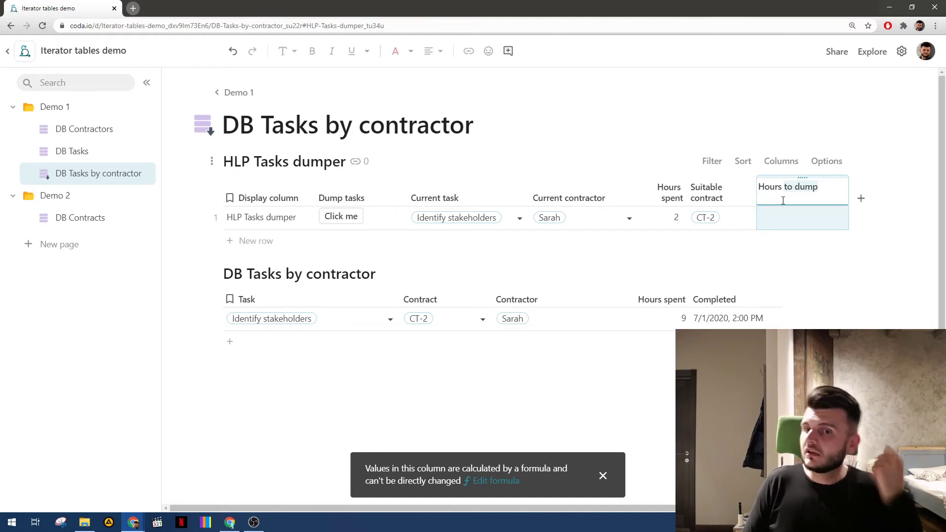
key(ctrl+a)
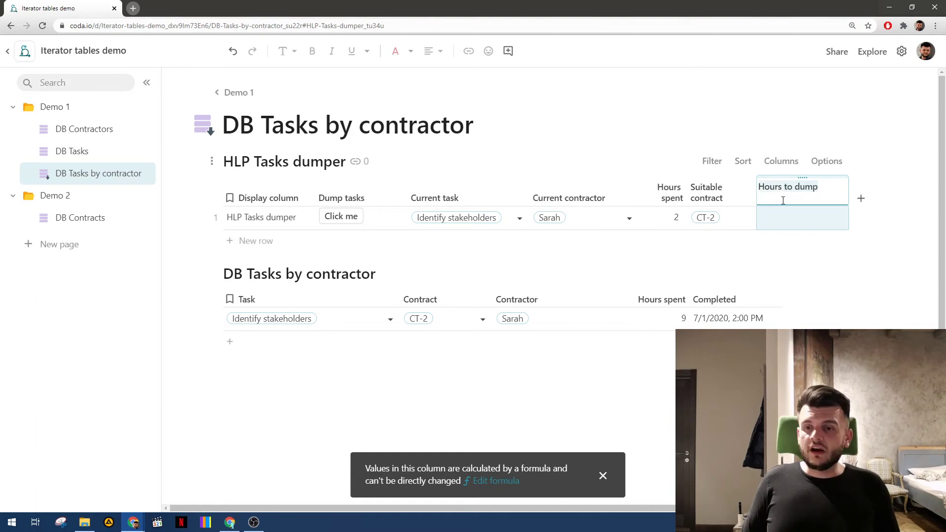
key(BackSpace)
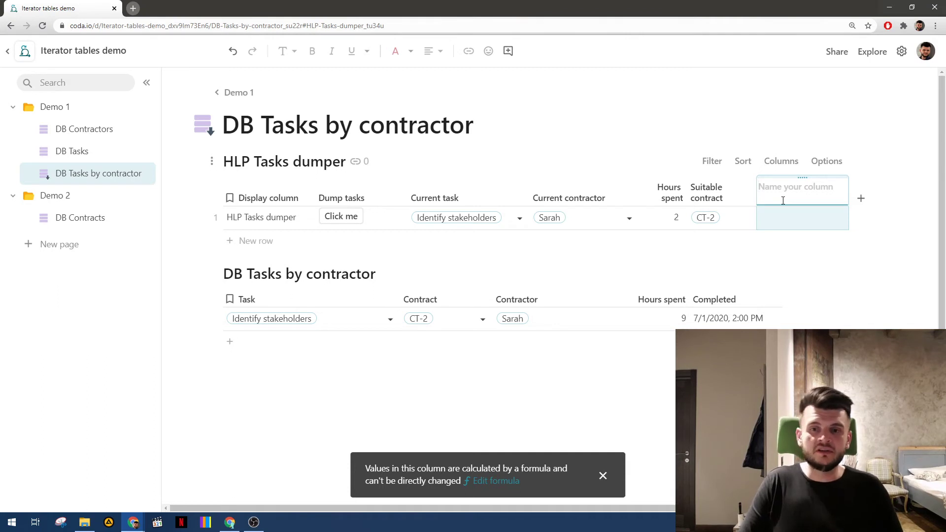
- Name the new HLP Tasks dumper column Hours already dumped
text(H)
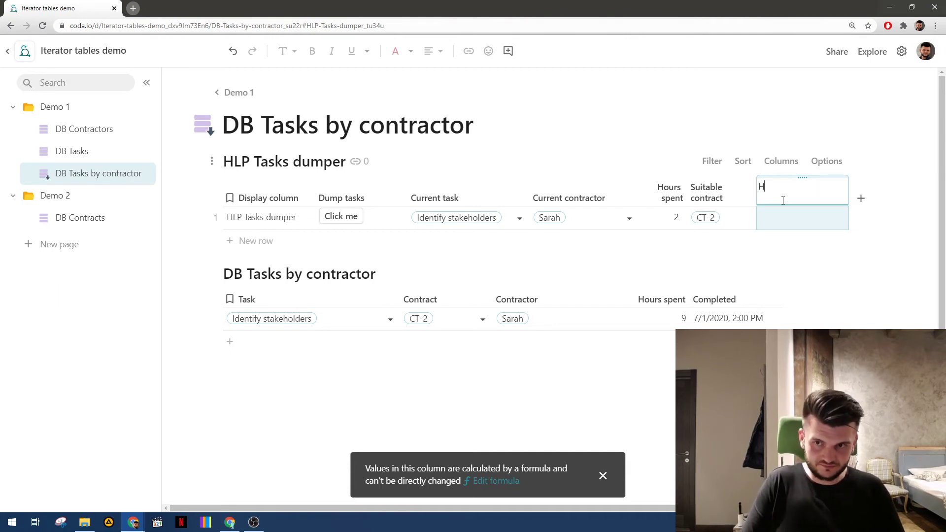
text(ours already du)
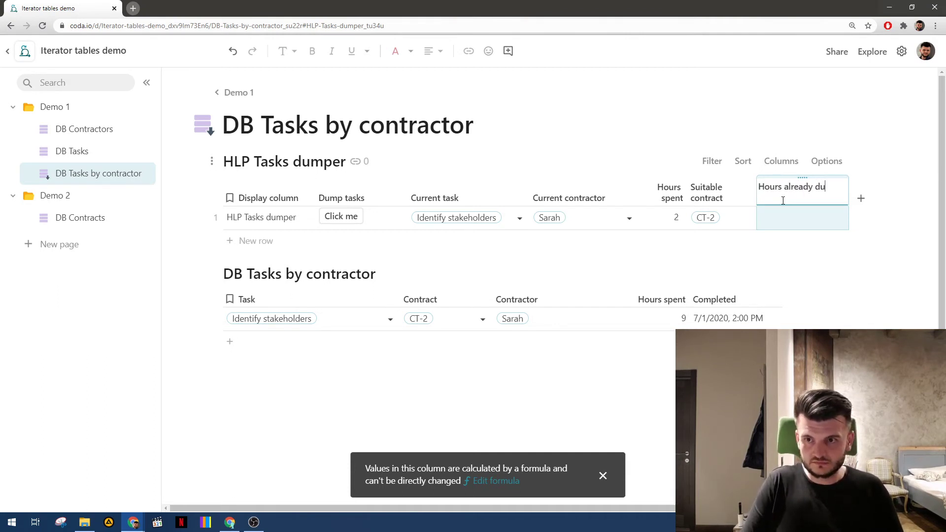
text(mped)
key(Return)
- Change the Hours already dumped column type to Number and narrow the column
click(833, 198)
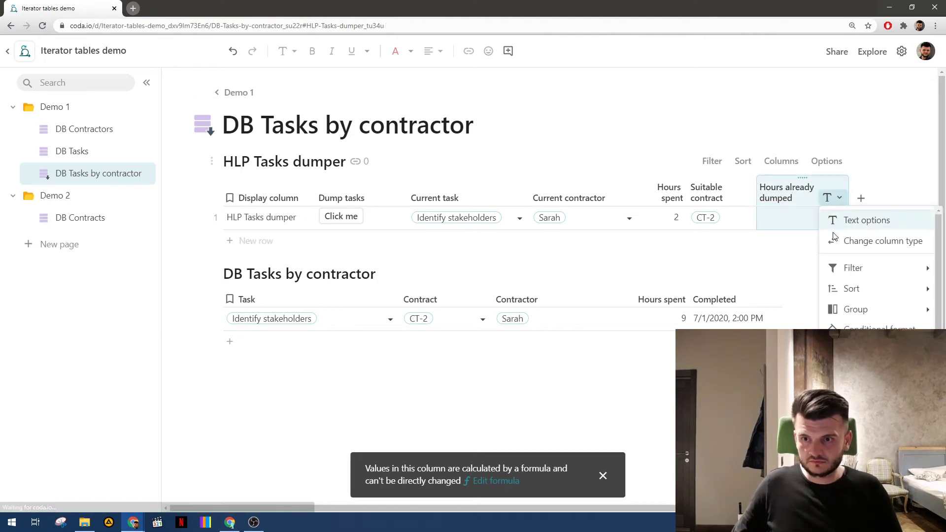
click(834, 238)
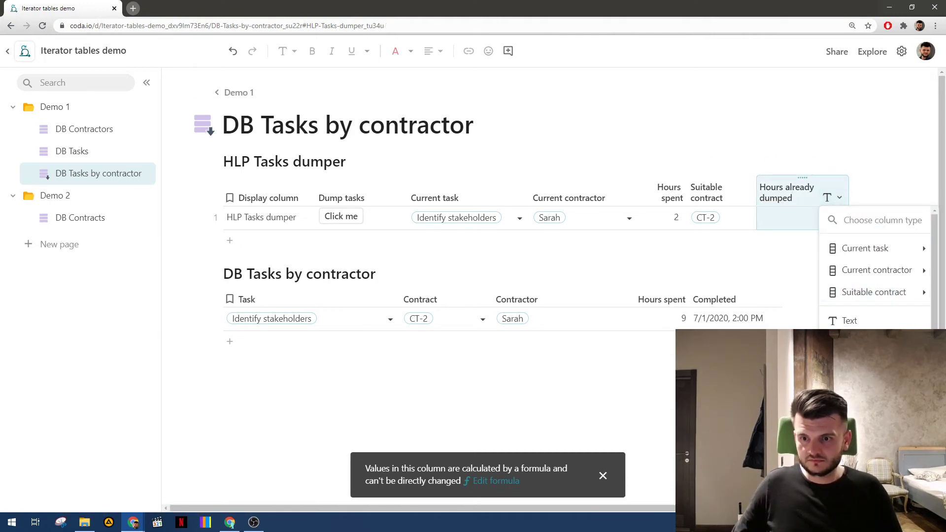
click(857, 342)
drag(849, 197, 827, 195)
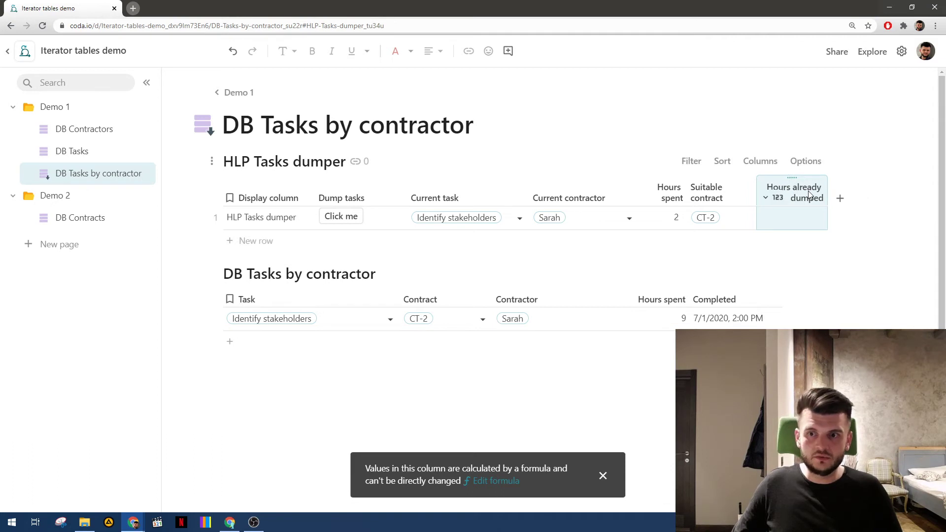
- Start a formula for Hours already dumped with DB Tasks by contractor.Filter(), spreading the parentheses over separate lines
text(=)
text(DB Tasks)
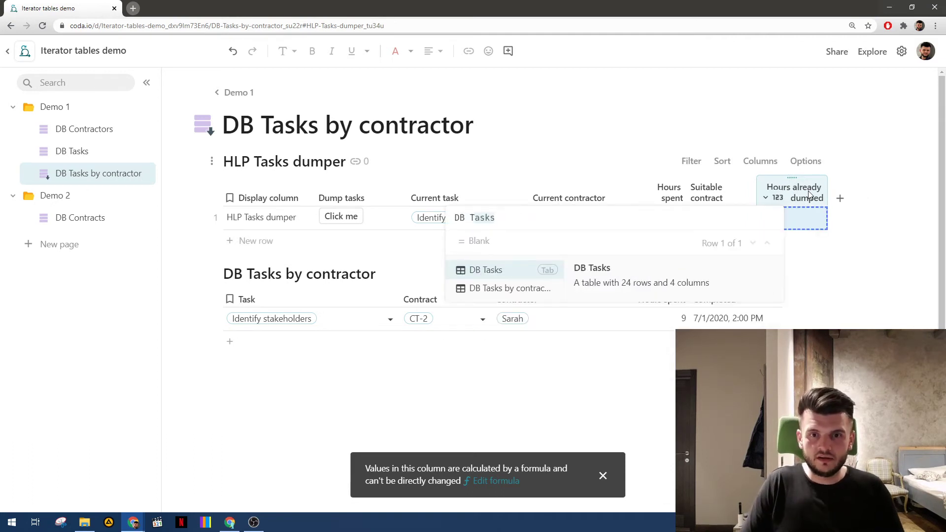
key(Down)
key(Tab)
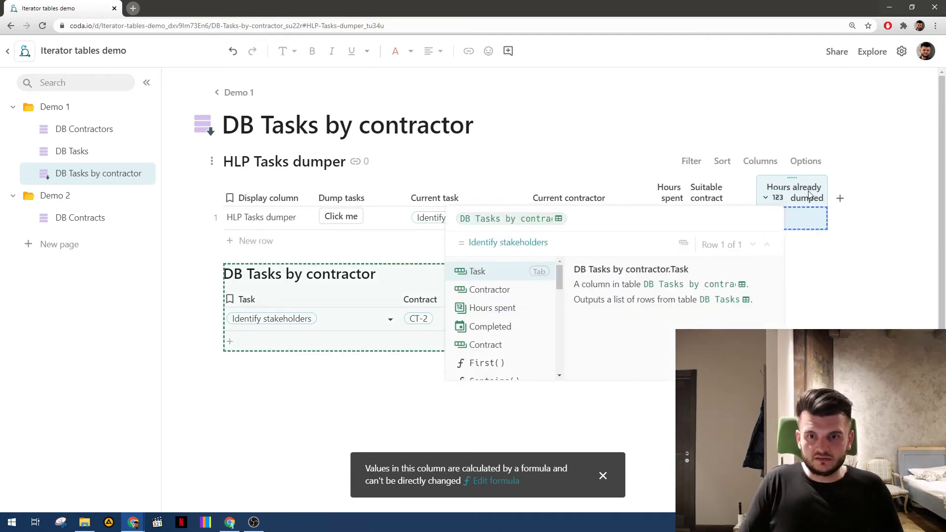
text(.Filter()
key(shift+Return)
key(shift+Return)
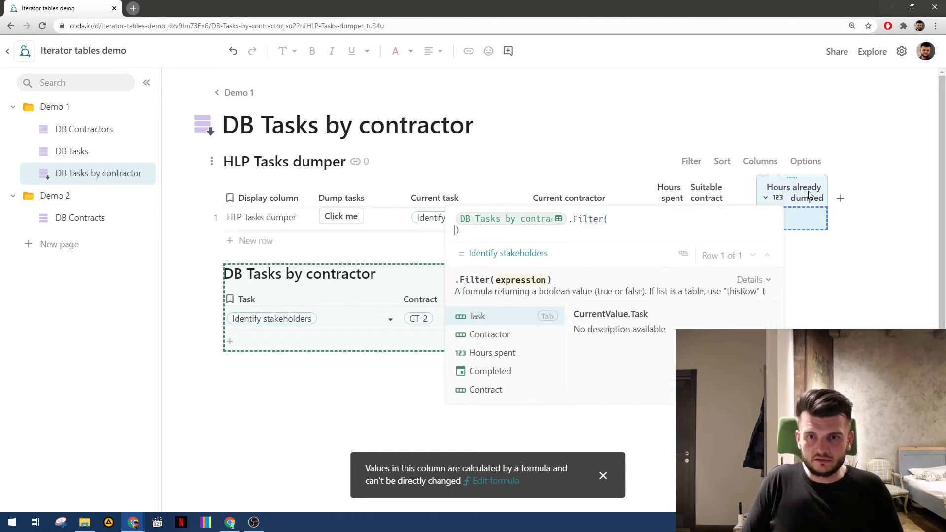
- Enter Task = Current task as the filter condition in the Hours already dumped formula
key(Up)
text(Task)
key(Tab)
text(= )
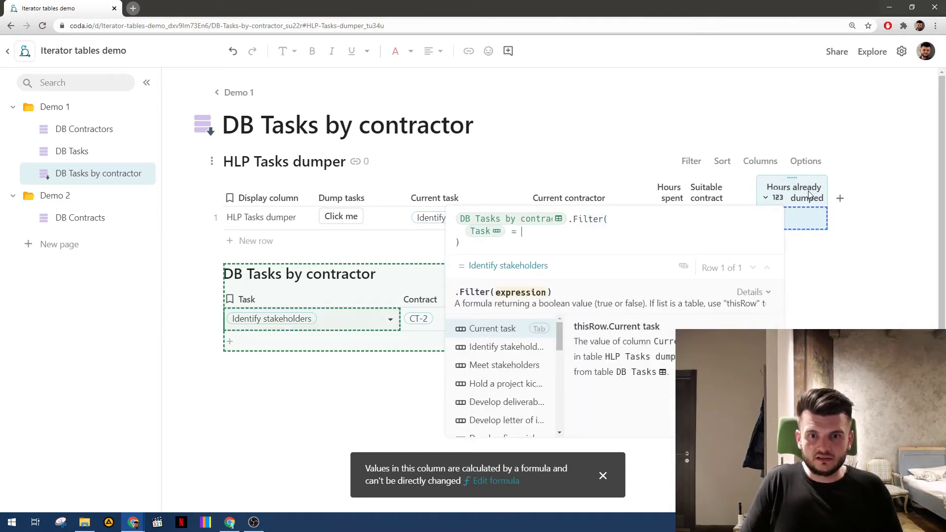
text(Current task)
key(Tab)
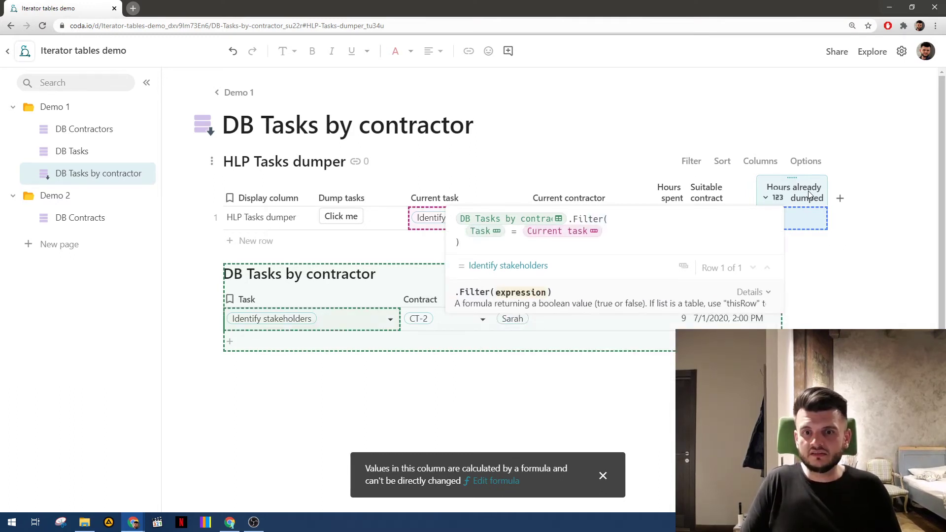
key(Down)
text(.Du)
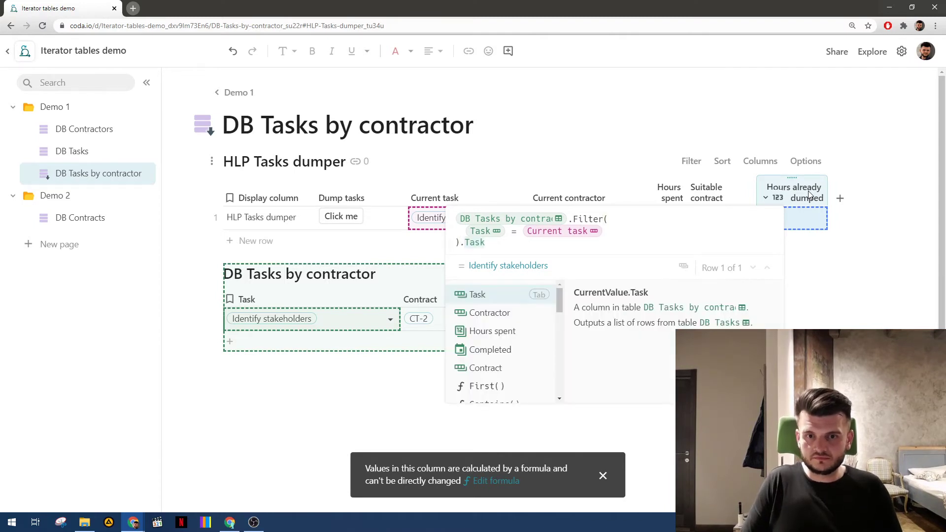
key(BackSpace)
key(BackSpace)
key(BackSpace)
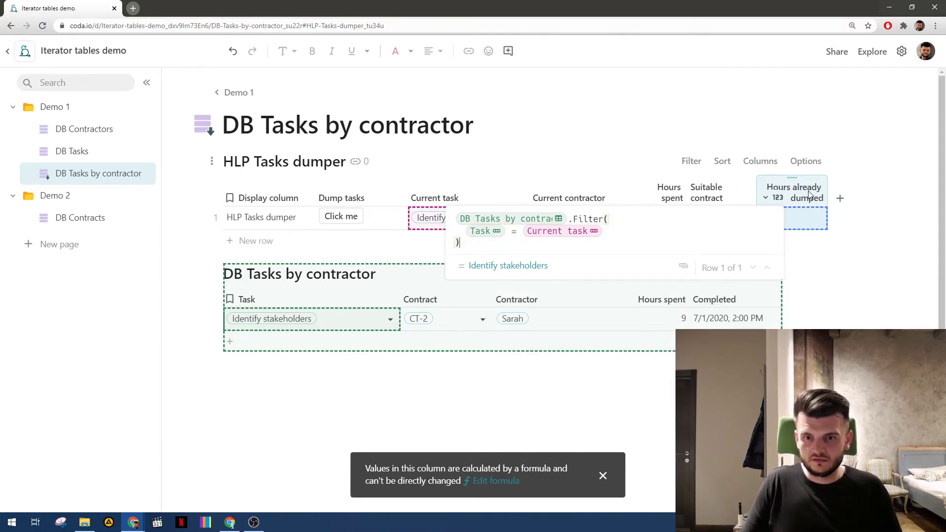
- Append .Hours spent.Sum() to the Hours already dumped filter and save the formula
text(.Hours spent)
key(Tab)
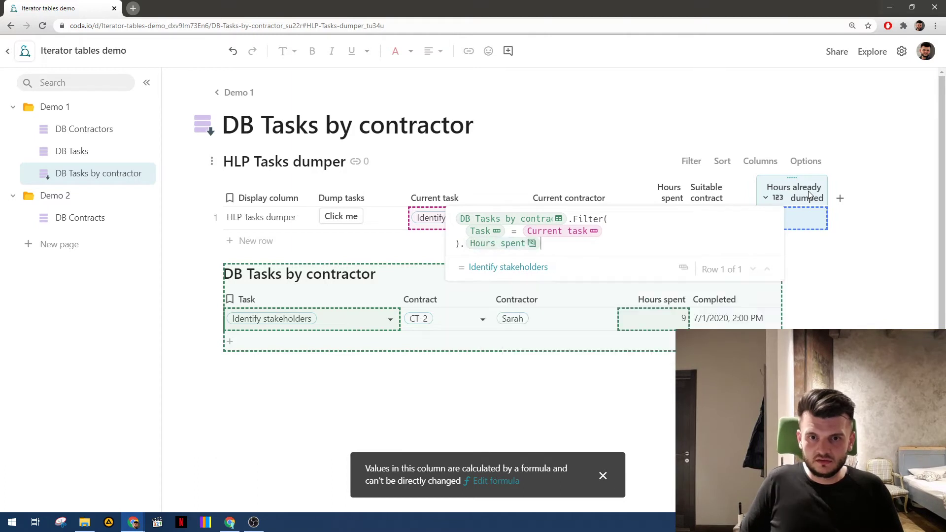
text(.Sum())
key(Tab)
key(Return)
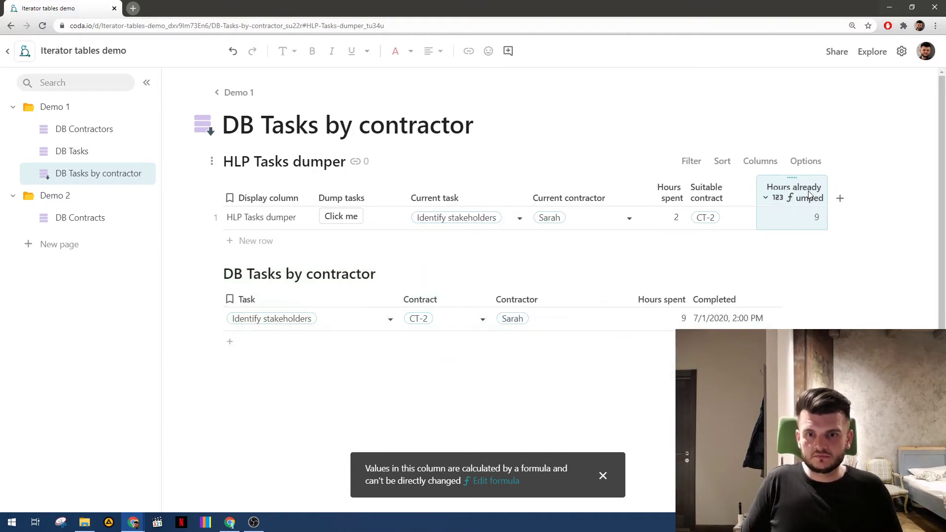
- Test the Hours already dumped formula by adding a second Identify stakeholders row with 1 hour spent to DB Tasks by contractor
click(810, 217)
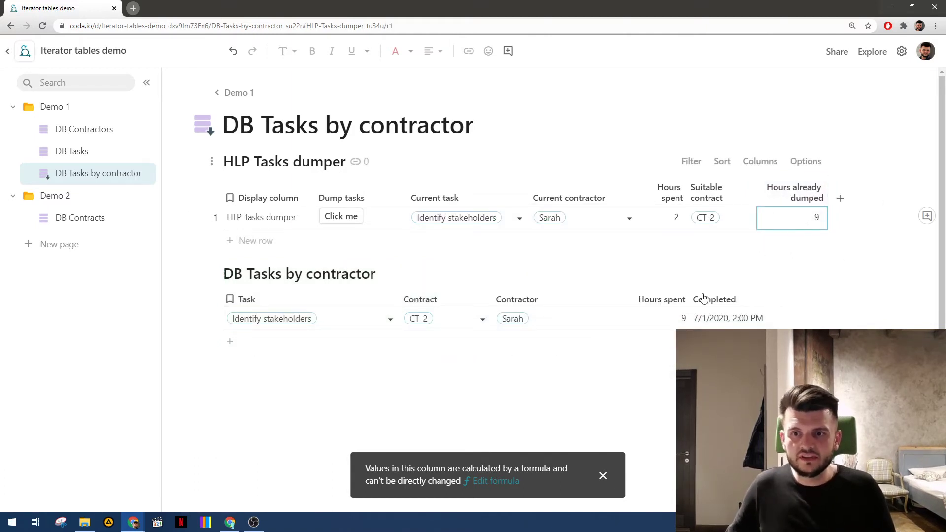
click(256, 341)
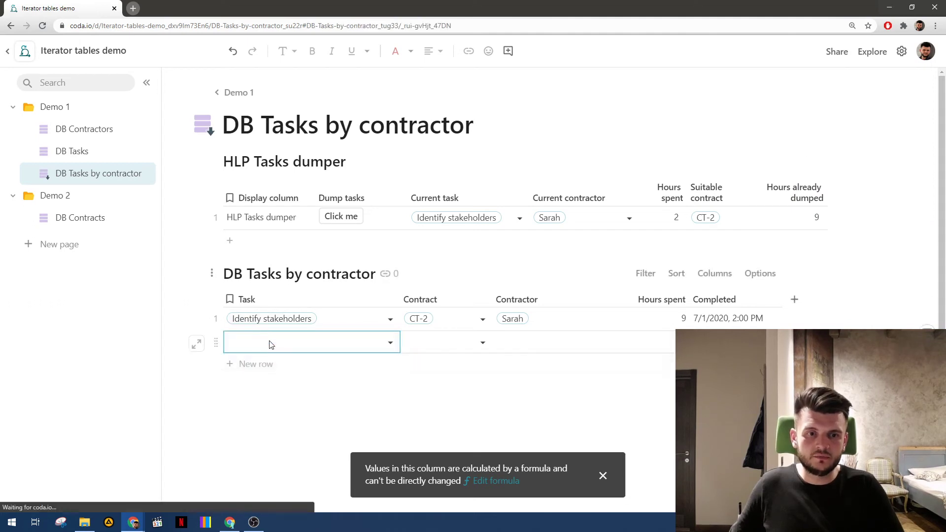
click(259, 161)
click(646, 342)
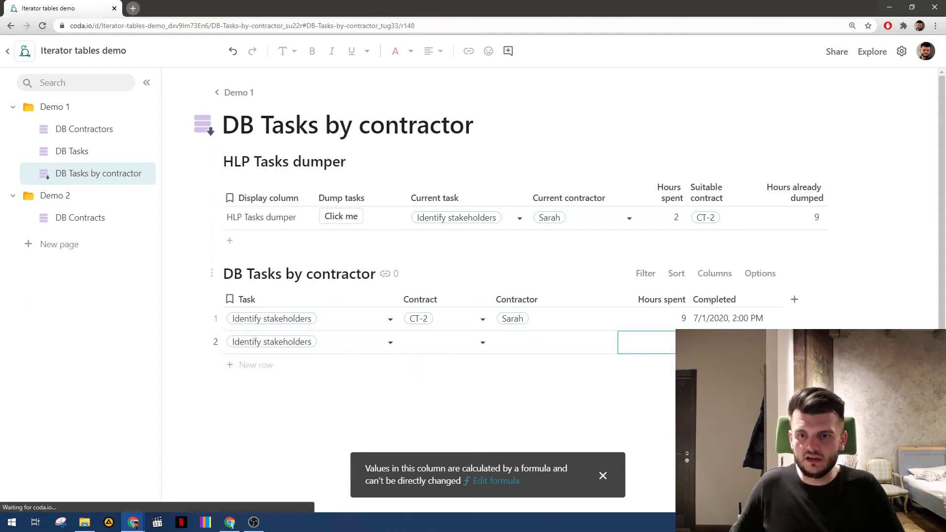
text(1)
key(Return)
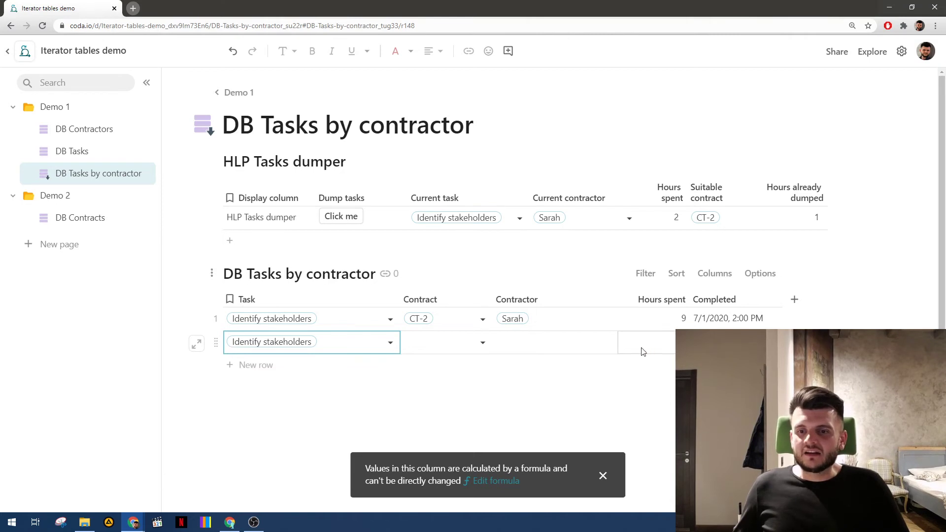
- Delete the second Identify stakeholders row from DB Tasks by contractor
click(216, 343)
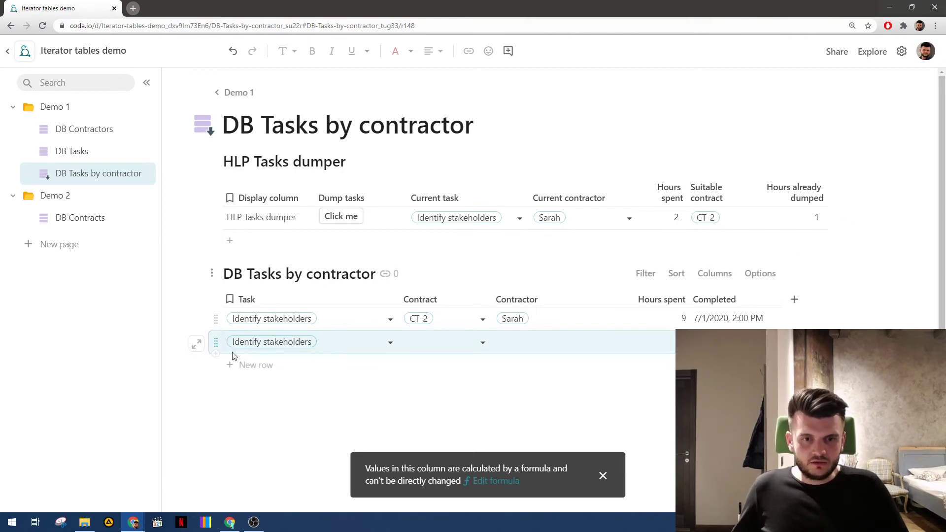
key(Delete)
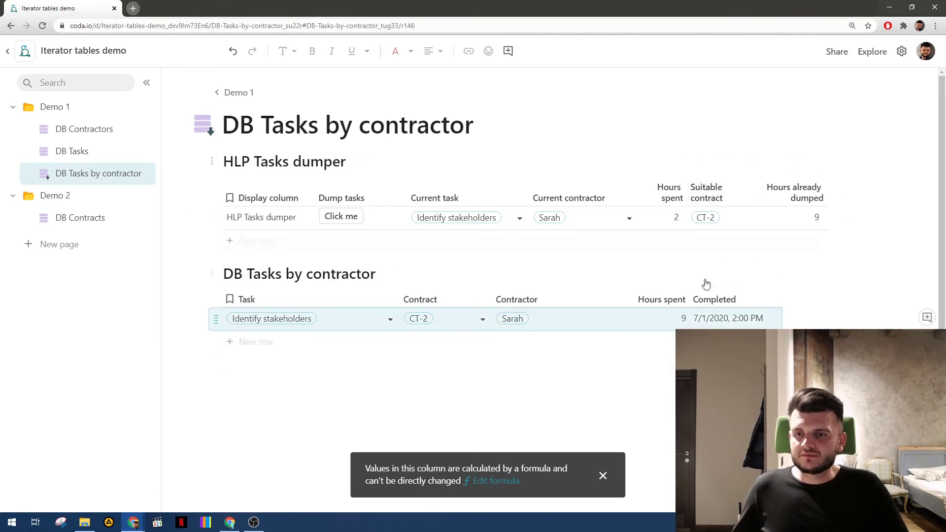
click(673, 319)
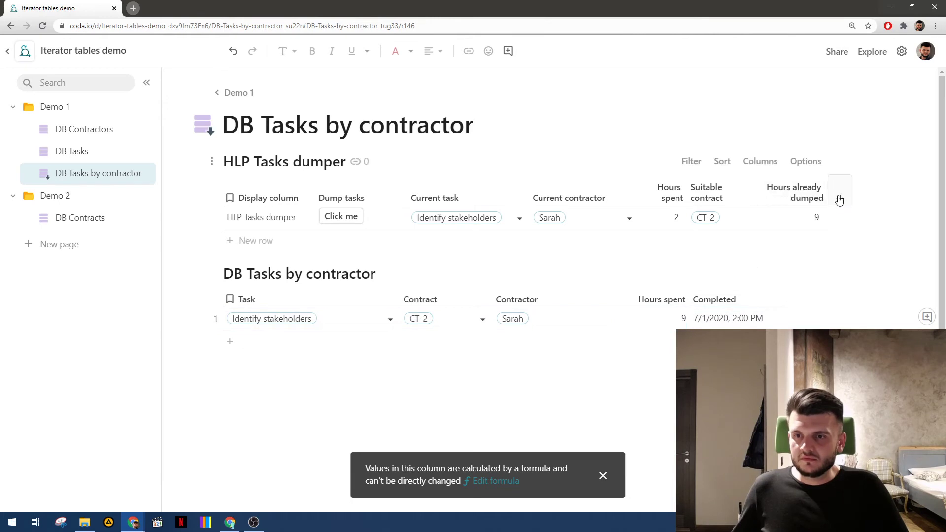
- Add a Number column at the end of HLP Tasks dumper, then narrow it and the Hours already dumped column
click(838, 199)
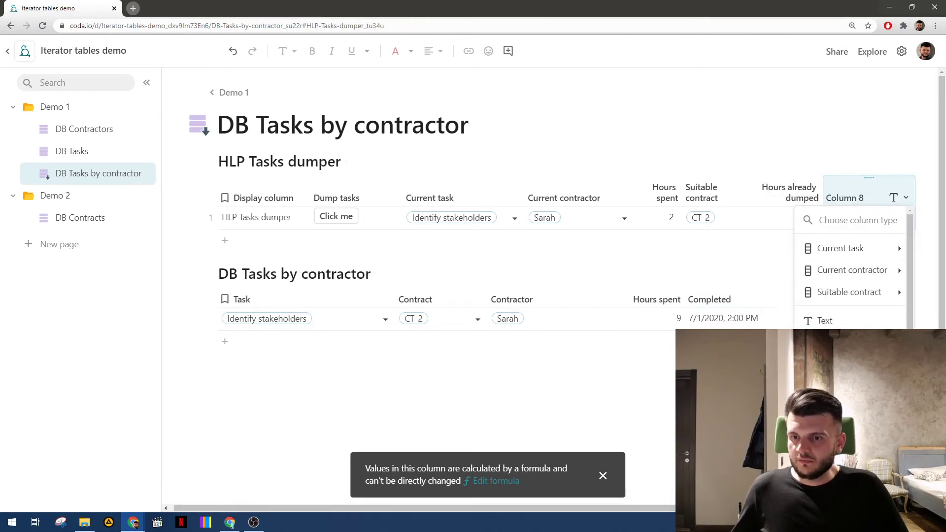
text(Number)
key(Return)
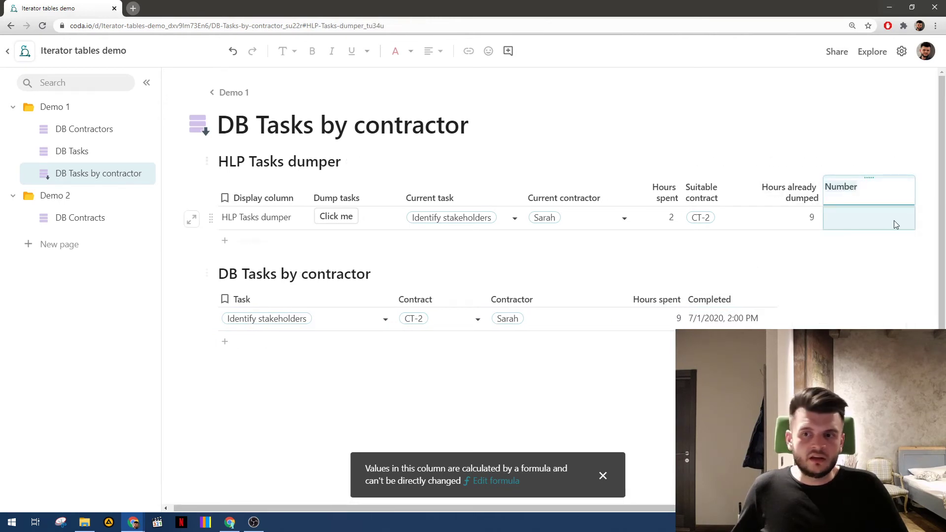
click(793, 195)
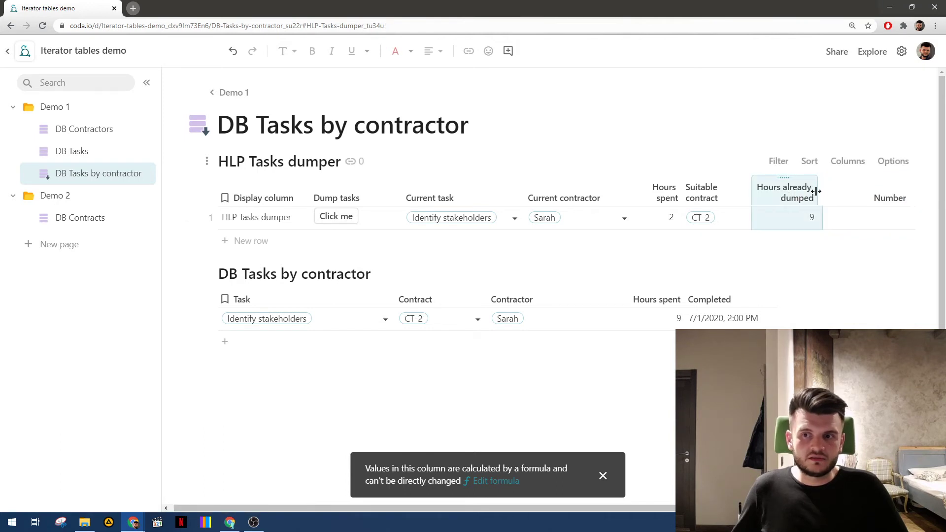
right_click(837, 197)
key(Escape)
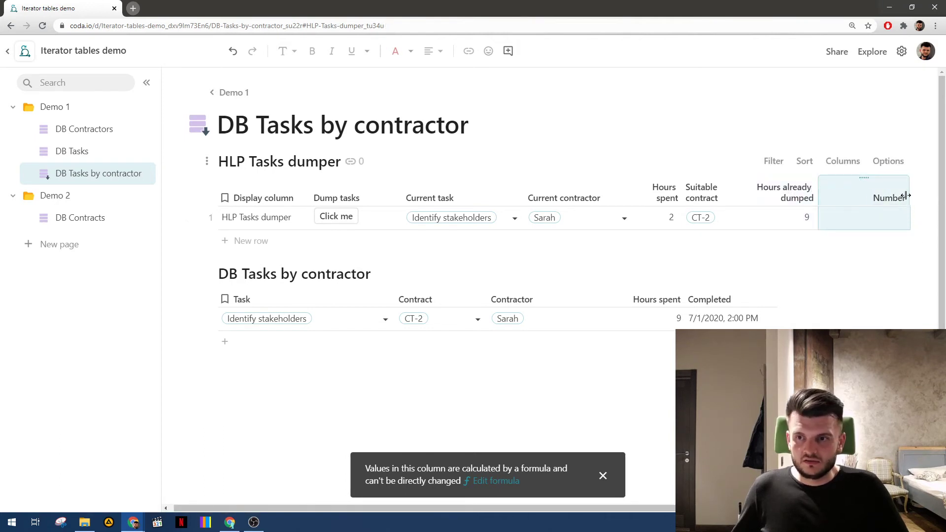
drag(905, 196, 885, 196)
- Rename the new number column in HLP Tasks dumper to Hours still to dump
double_click(872, 206)
text(Hour)
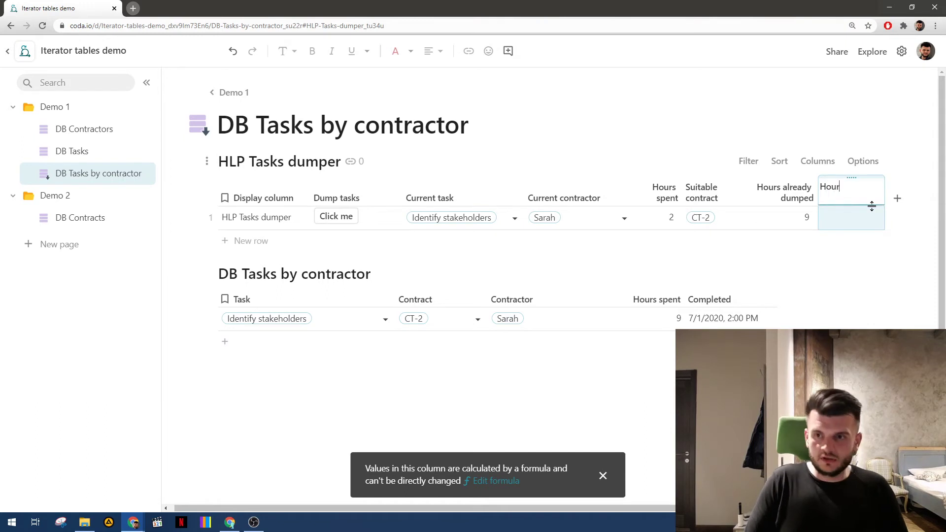
text(s still to d)
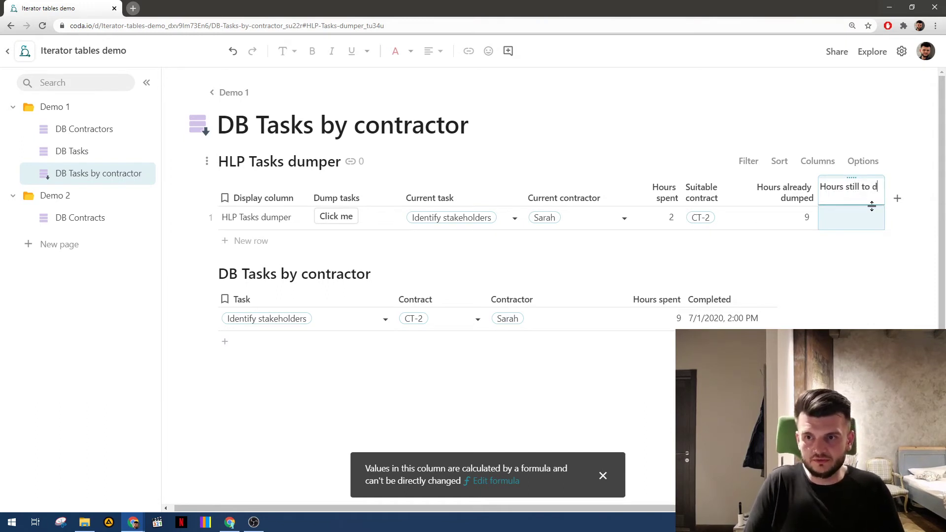
text(ump)
key(Return)
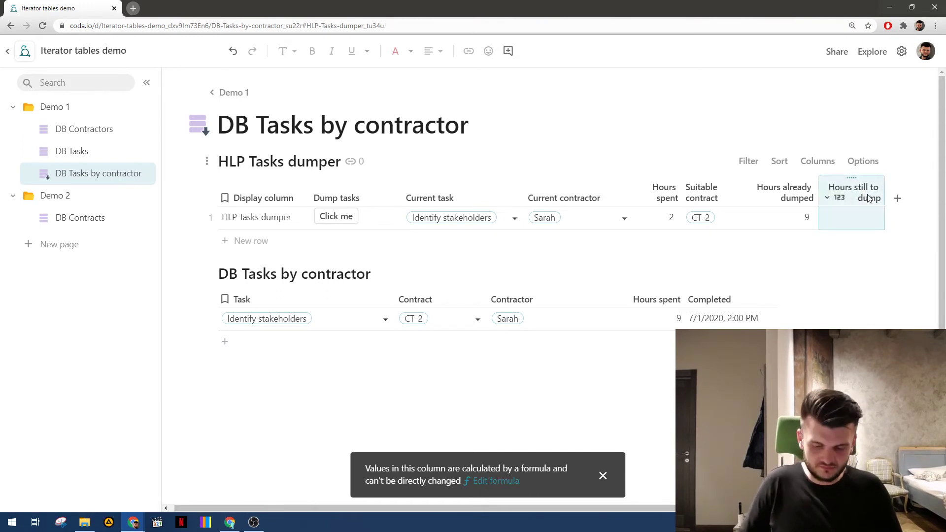
- Give the Hours still to dump column the formula Hours spent - Hours already dumped
key(equal)
text(Hours spent)
key(Return)
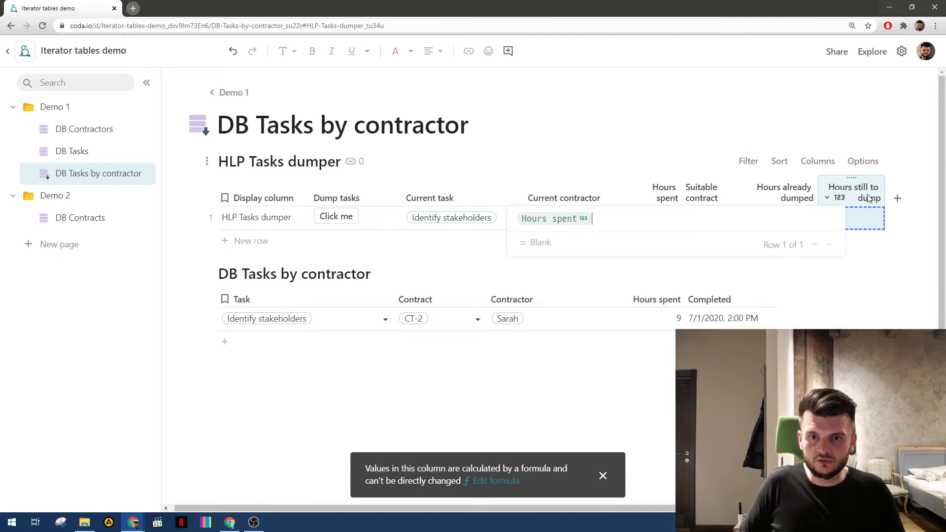
text(-= Hours already dumped)
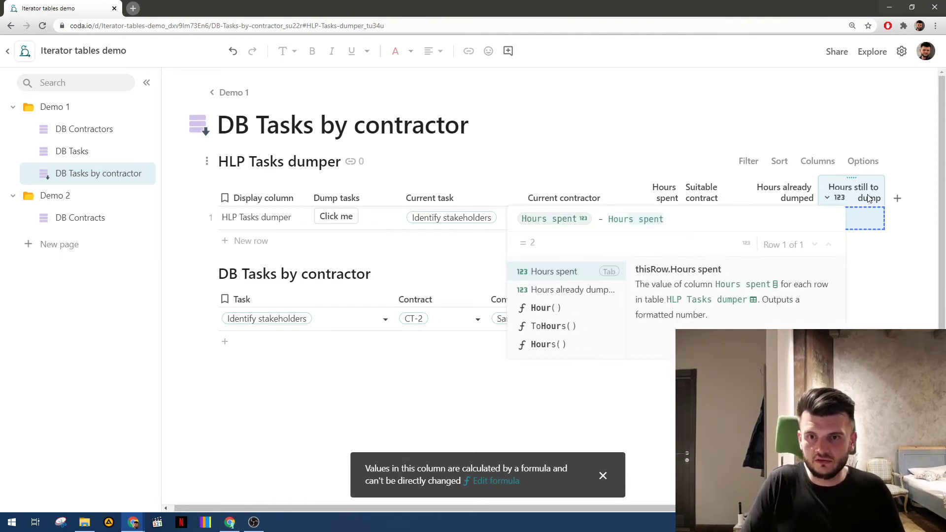
key(Return)
key(Return)
- Test the Hours still to dump formula by setting Hours spent to 1 for Identify stakeholders in DB Tasks by contractor
click(665, 318)
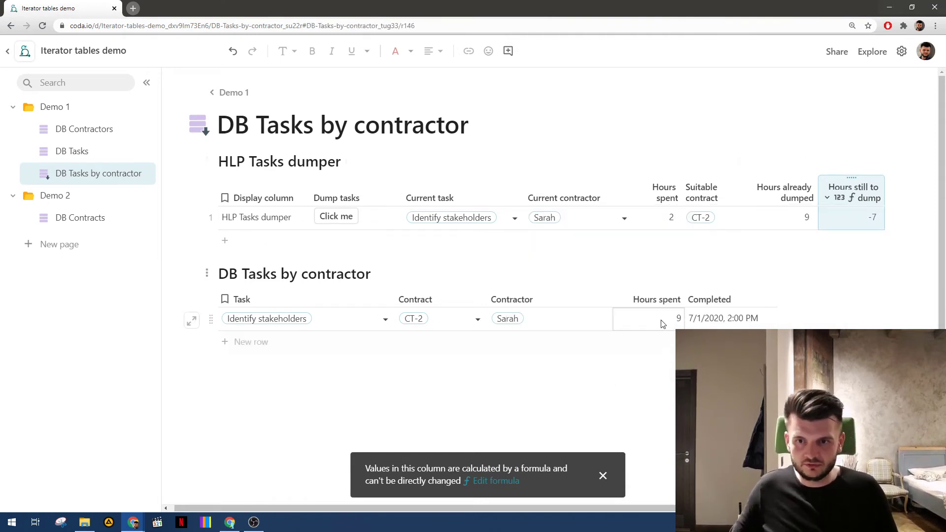
text(1)
key(Return)
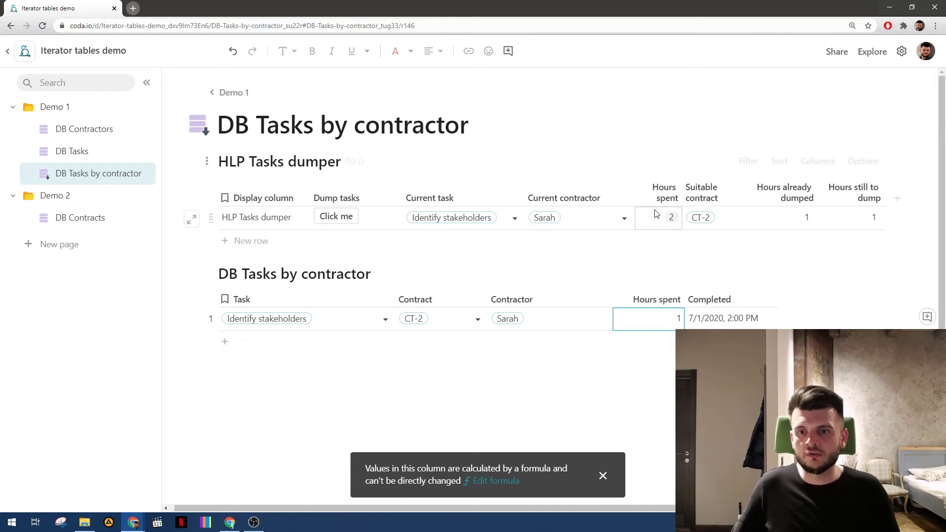
click(788, 219)
click(877, 217)
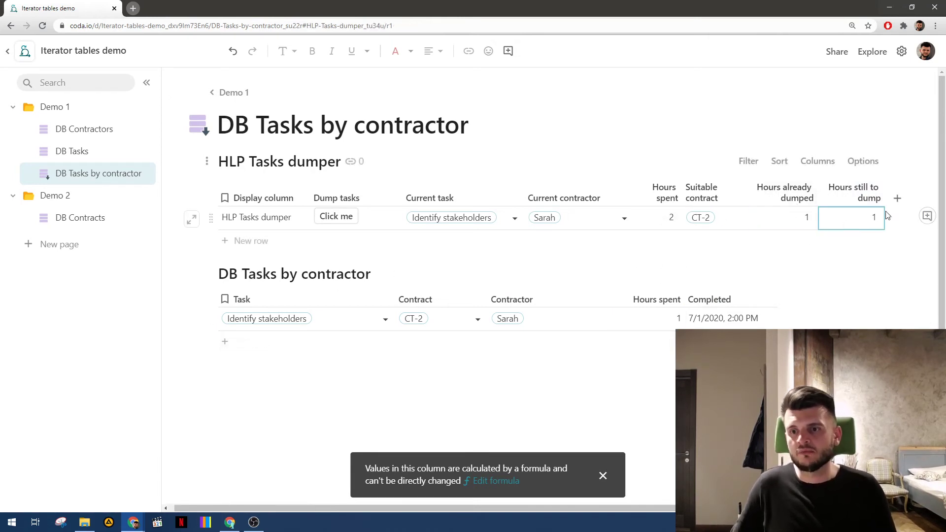
- Add a column at the end of HLP Tasks dumper that pulls Hours left from Suitable contract
scroll(888, 235, right, 2)
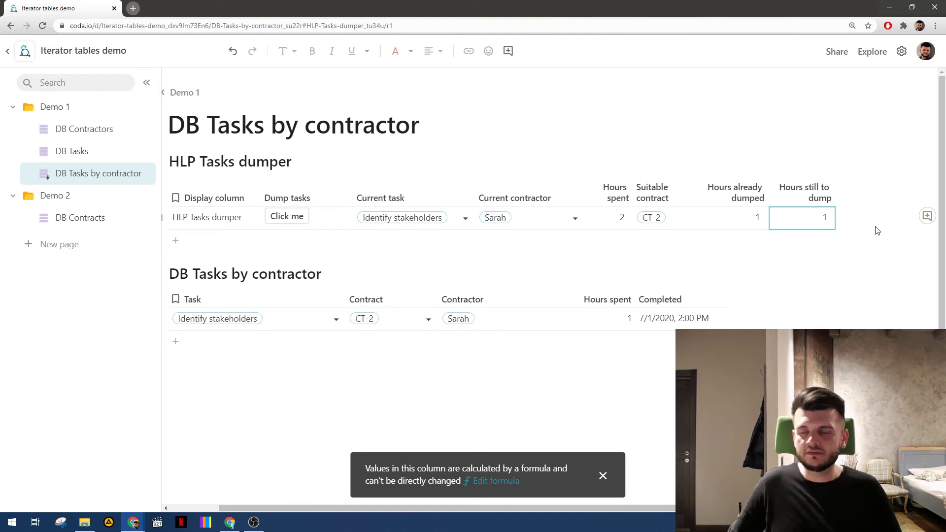
click(849, 198)
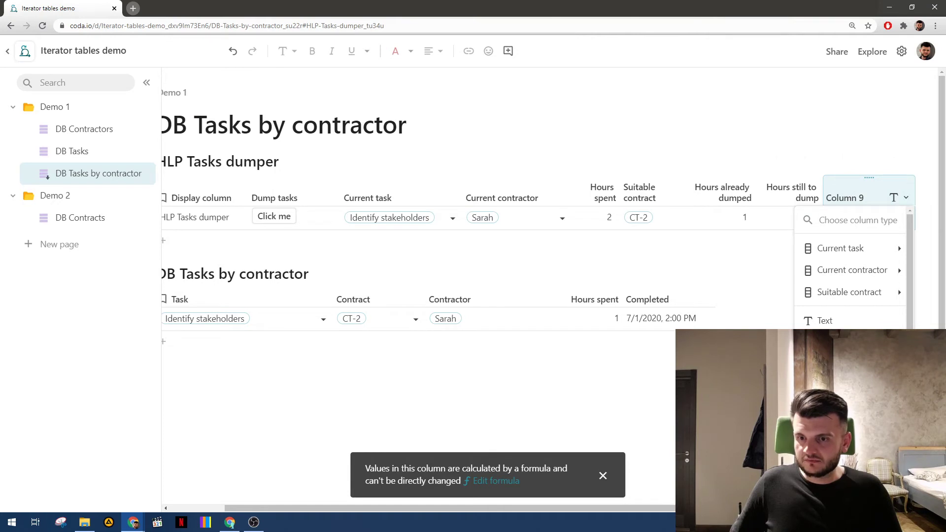
mouse_move(866, 293)
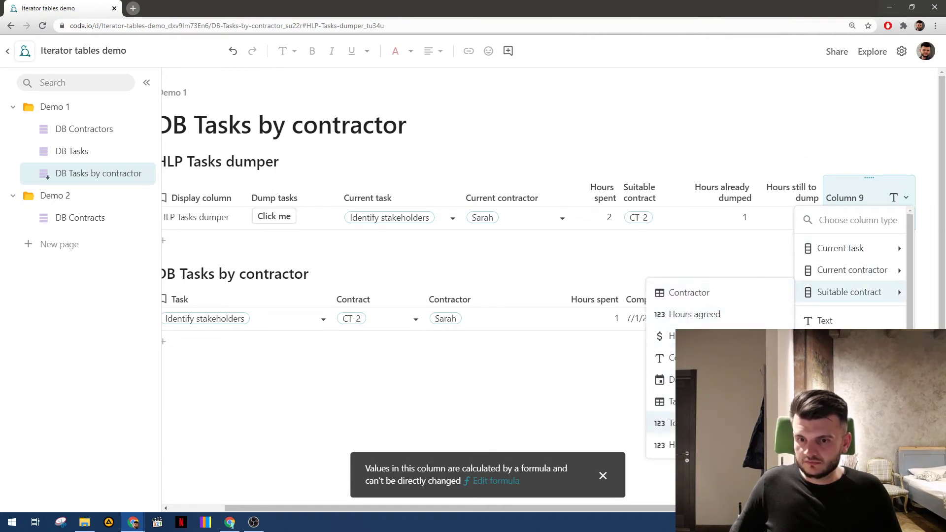
click(714, 444)
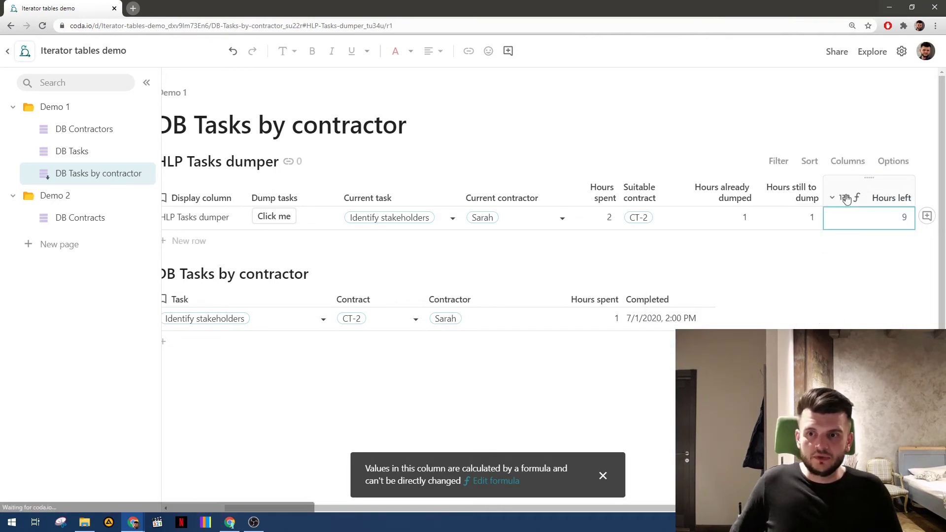
- Rename the Hours left column in HLP Tasks dumper to Hours left in contract and narrow it
scroll(875, 205, right, 1)
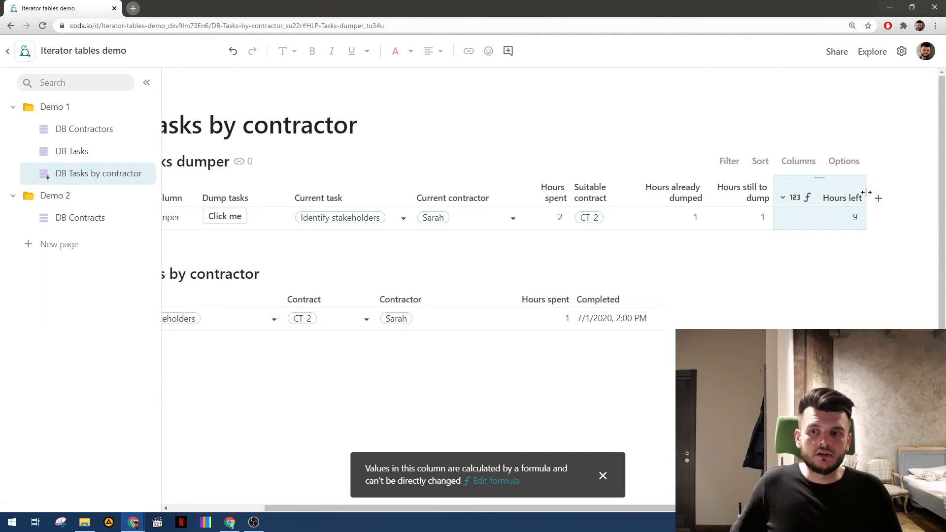
drag(866, 192, 851, 194)
double_click(840, 198)
click(841, 189)
text(in )
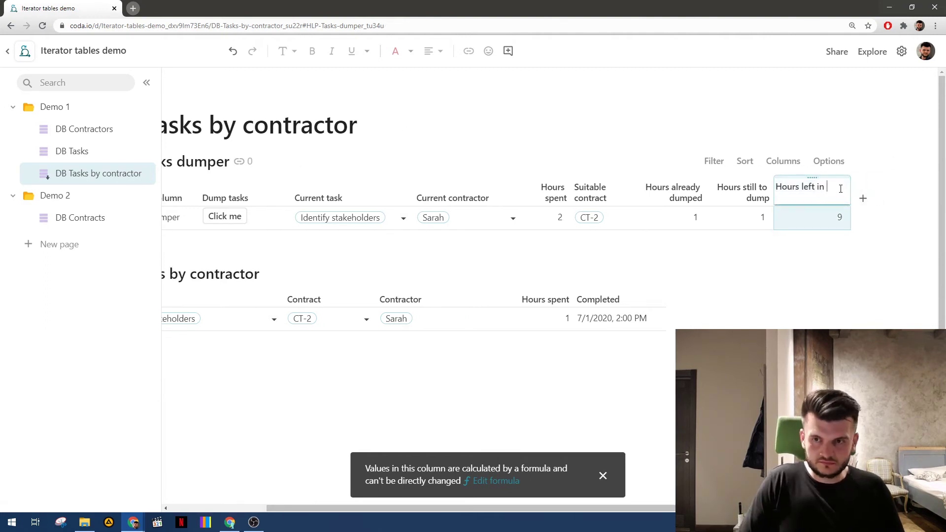
text(contract)
key(Return)
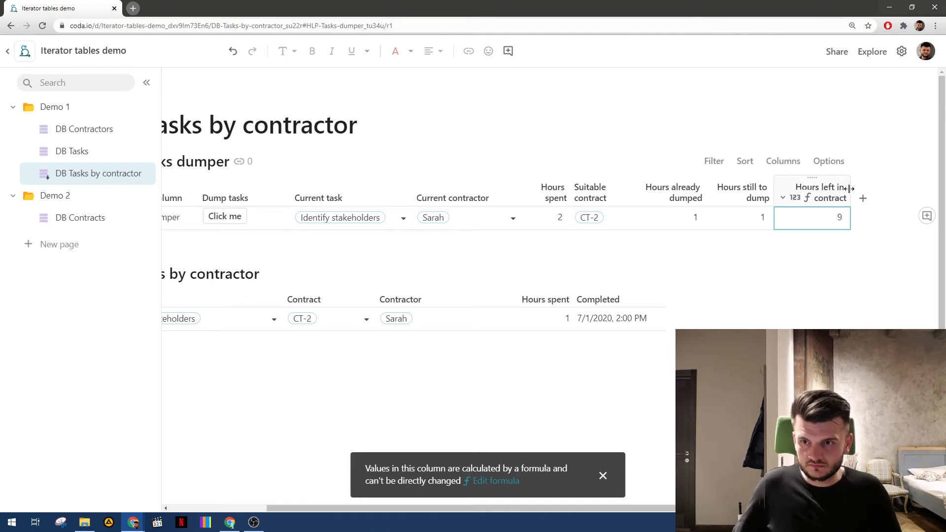
drag(847, 190, 840, 192)
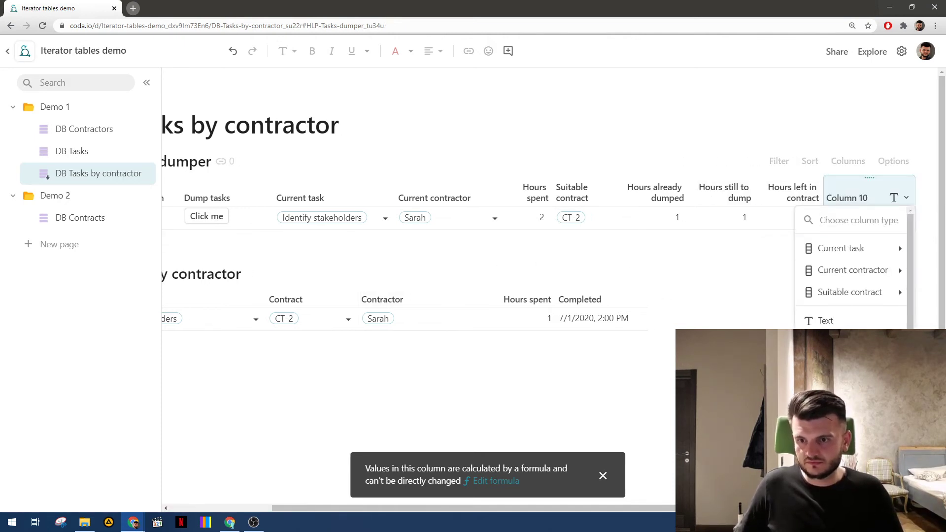
- Add a Number column named Hours we can dump at the end of HLP Tasks dumper
click(842, 343)
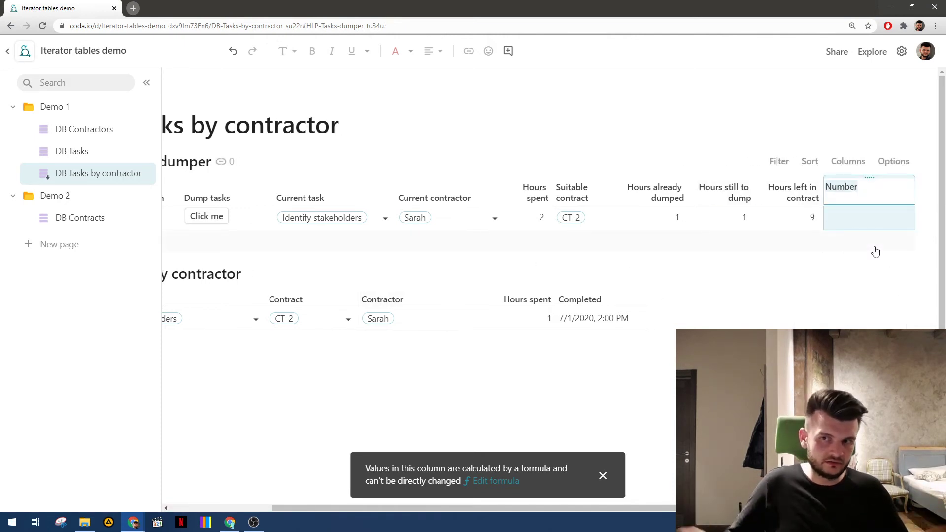
text(Hours we can dump)
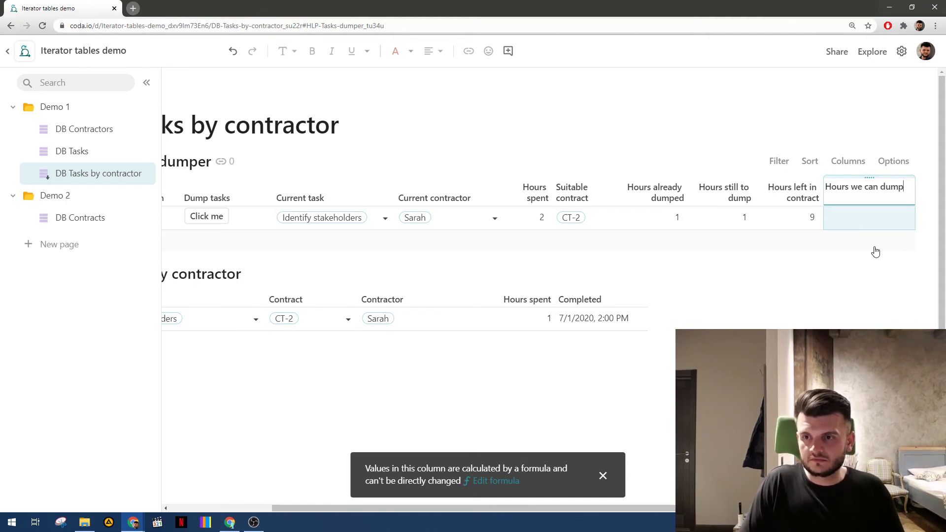
key(Return)
- Give the Hours we can dump column the formula Min(Hours still to dump, Hours left in contract)
text(=)
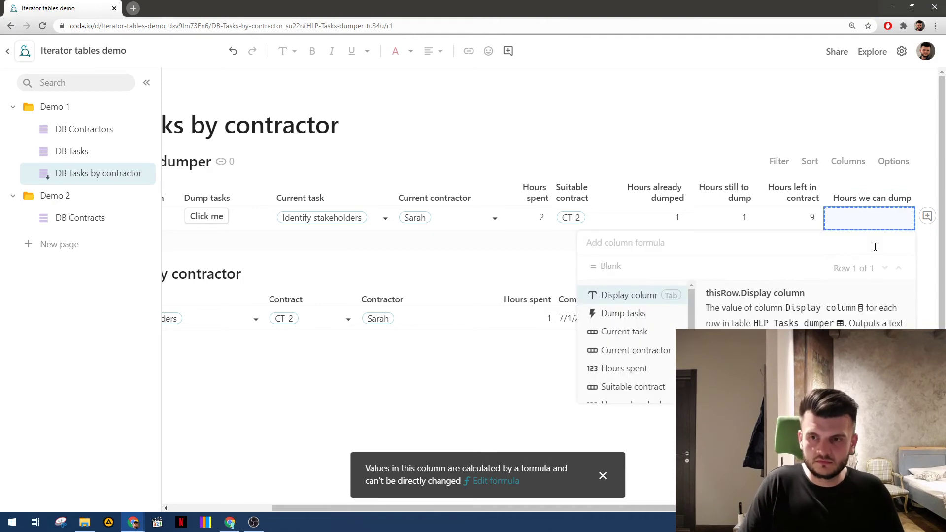
text(Min()
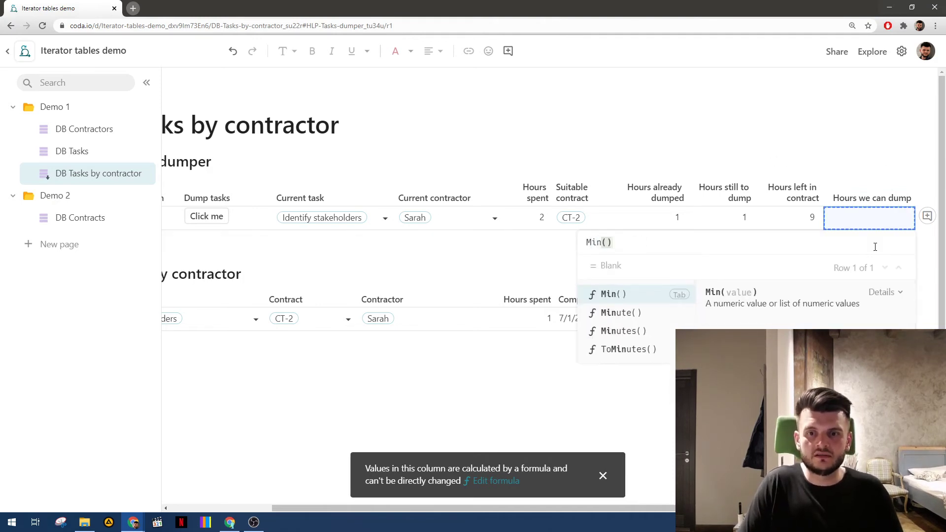
key(Tab)
text(h)
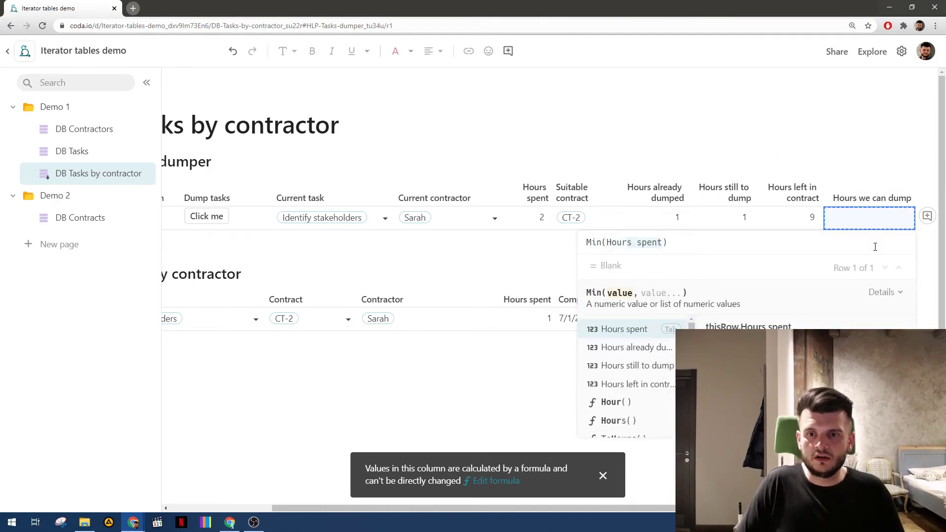
key(Down)
key(Down)
key(Tab)
text(, )
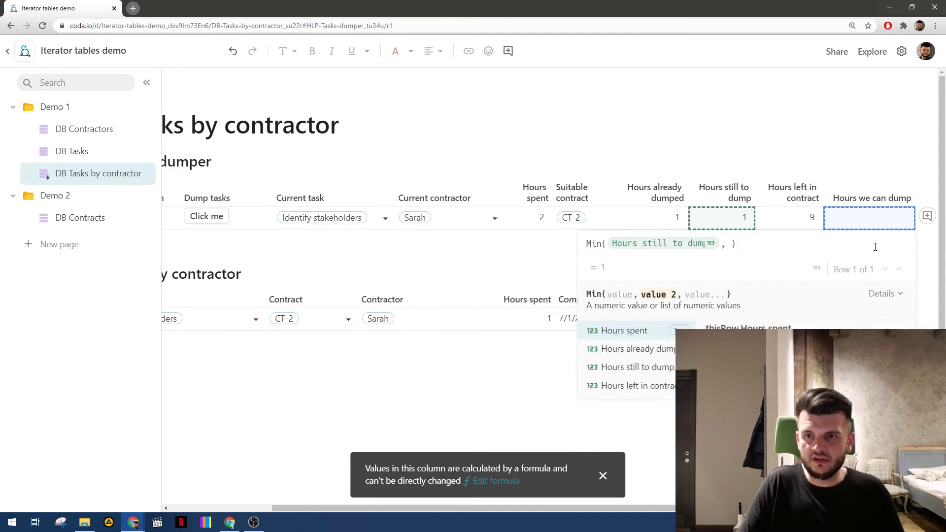
text(h)
key(Down)
key(Down)
key(Down)
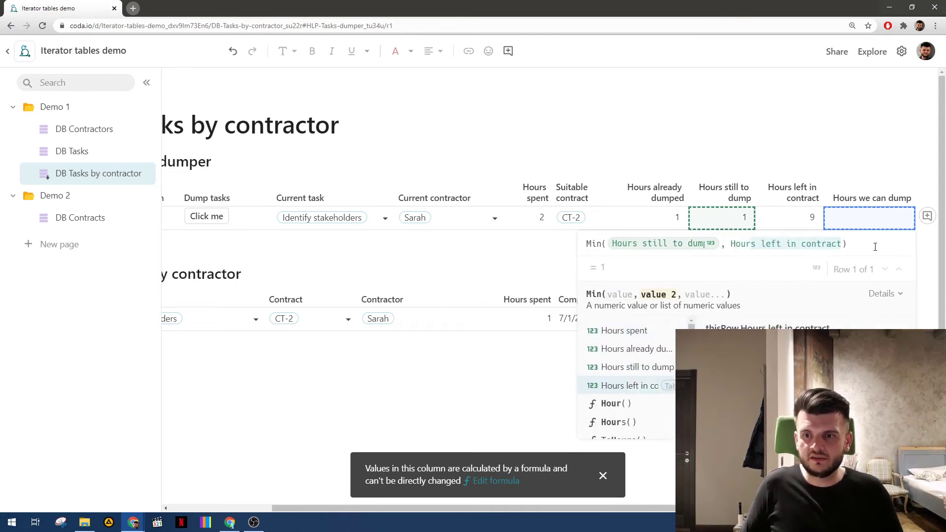
key(Tab)
key(Return)
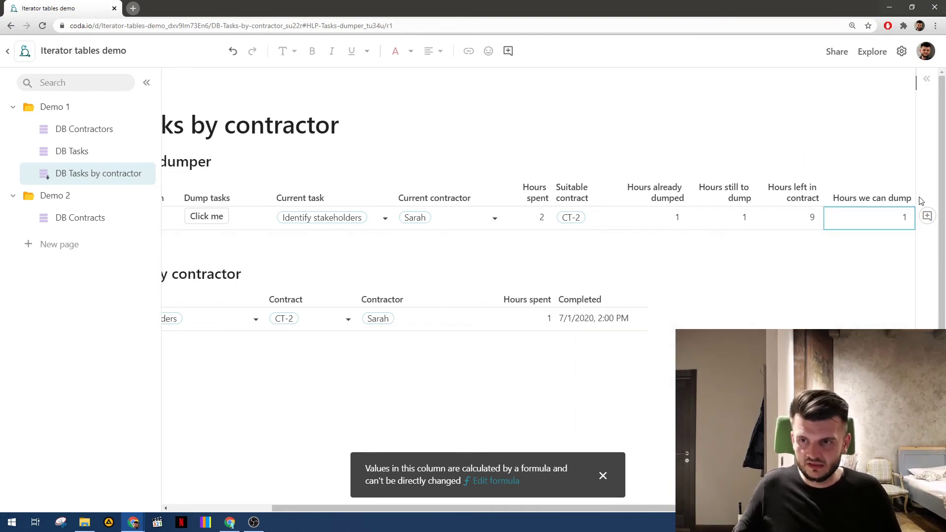
- Set Hours spent to 9 for the Identify stakeholders row in DB Tasks by contractor
click(552, 326)
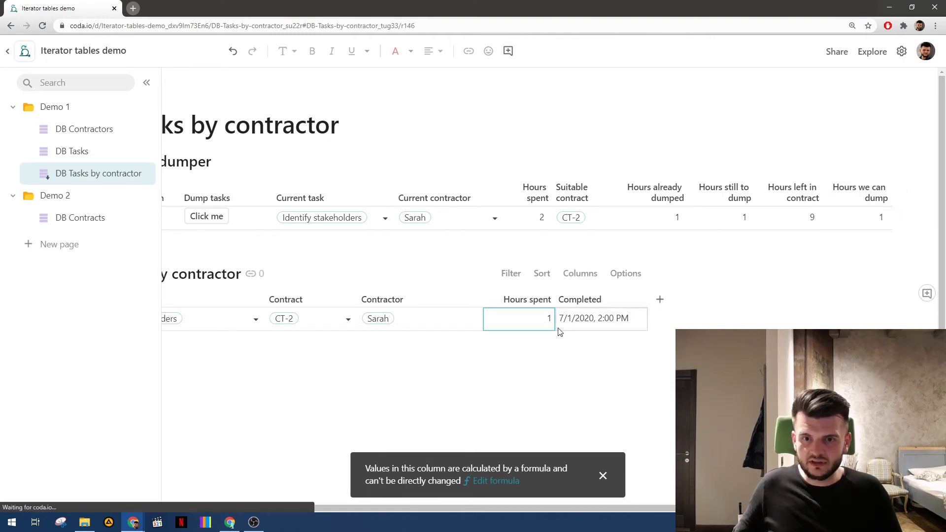
text(9)
key(Return)
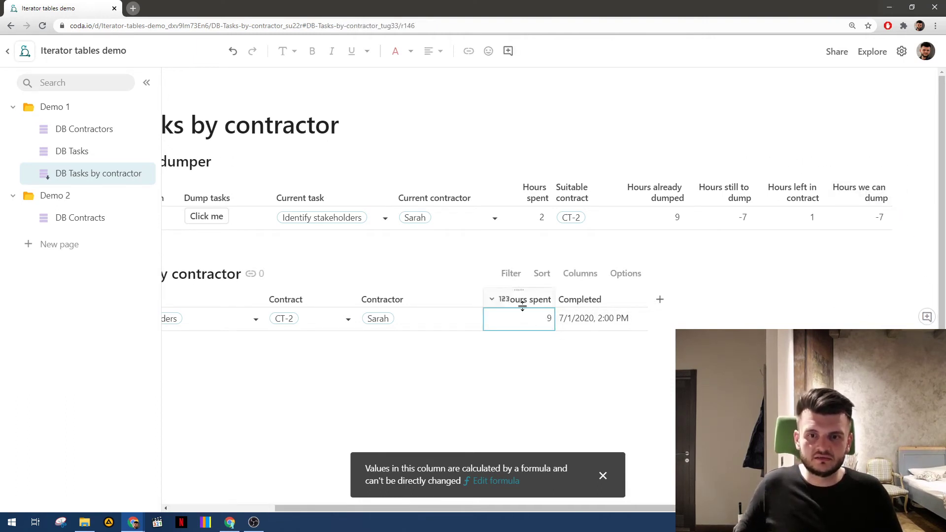
scroll(522, 305, left, 2)
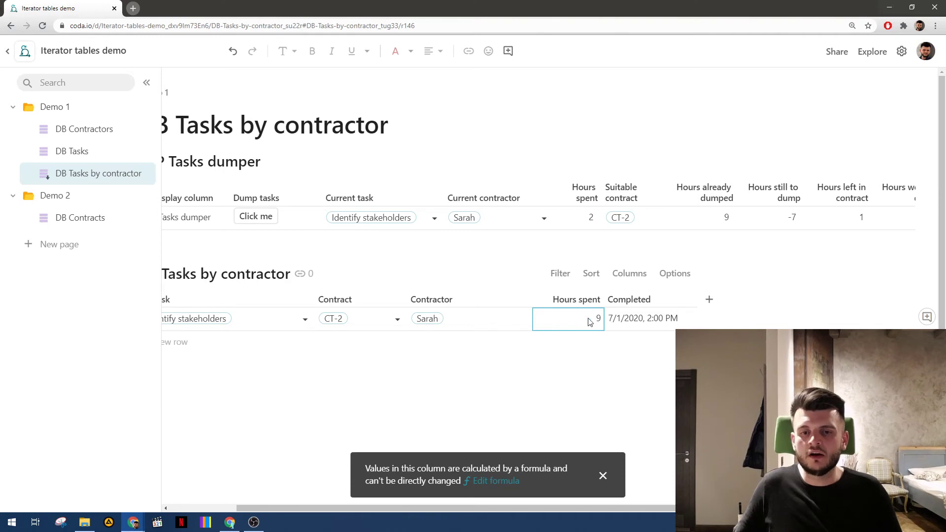
- Set the Current task in HLP Tasks dumper to Meet stakeholders
click(422, 218)
click(434, 219)
click(392, 250)
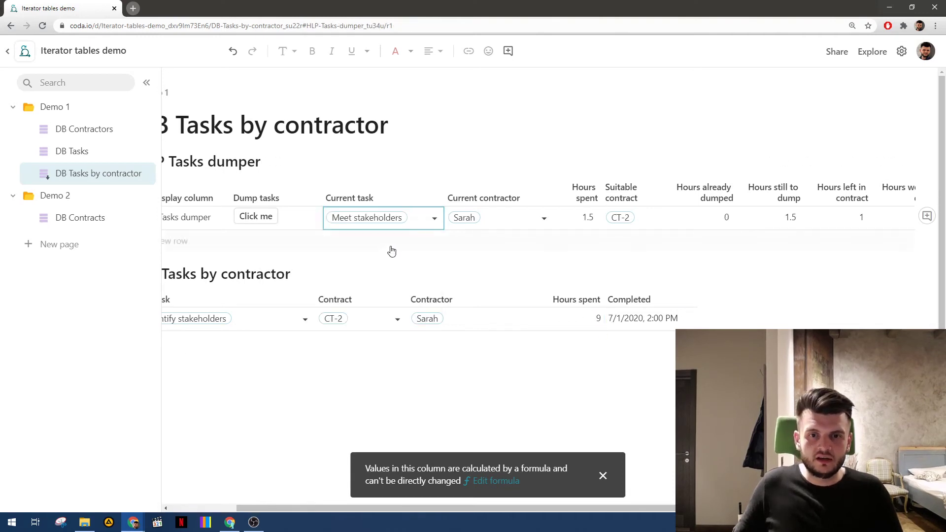
click(526, 226)
click(535, 220)
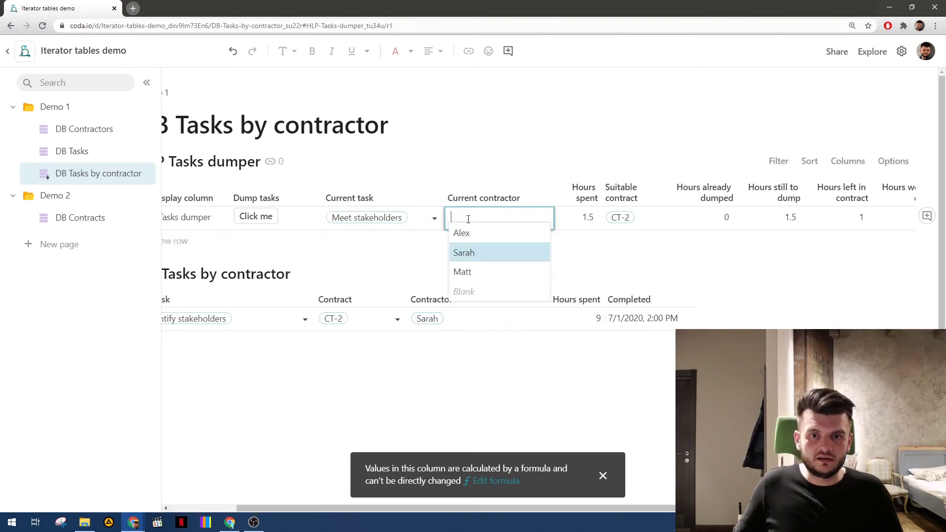
click(423, 223)
click(432, 218)
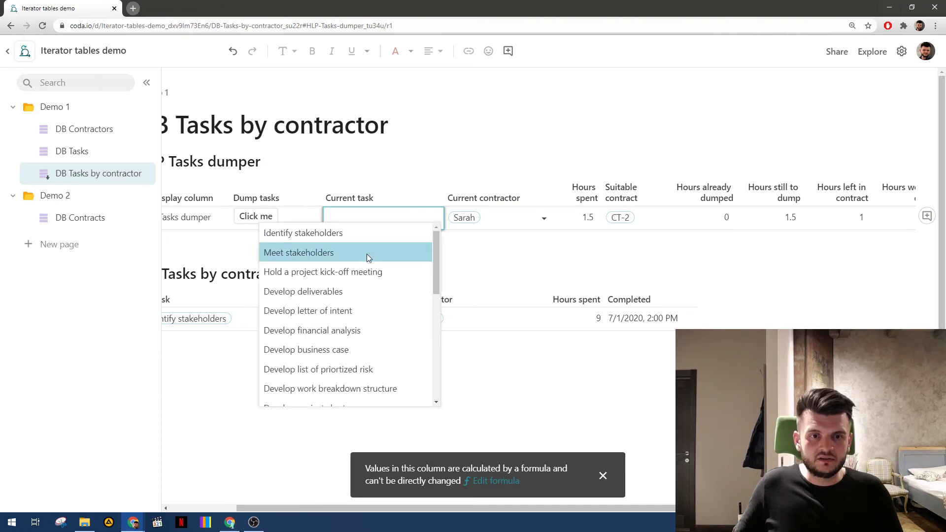
mouse_move(366, 254)
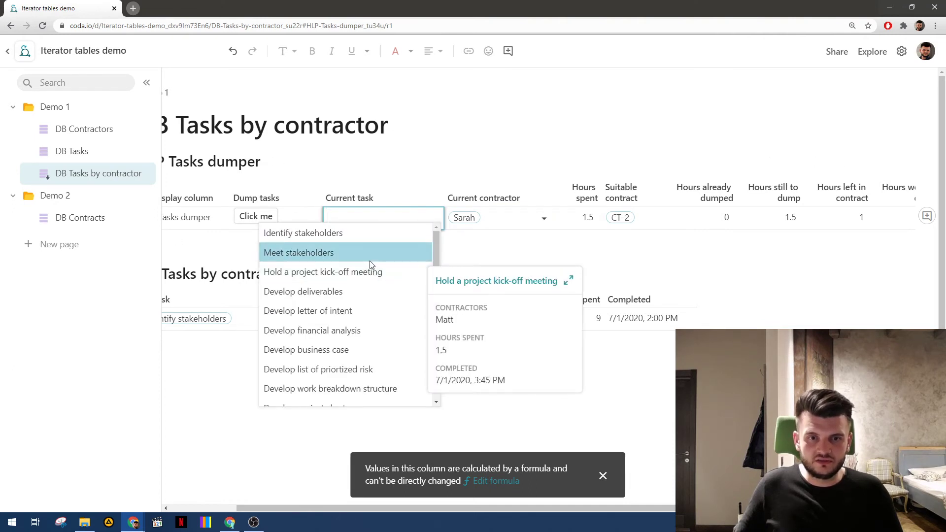
click(368, 253)
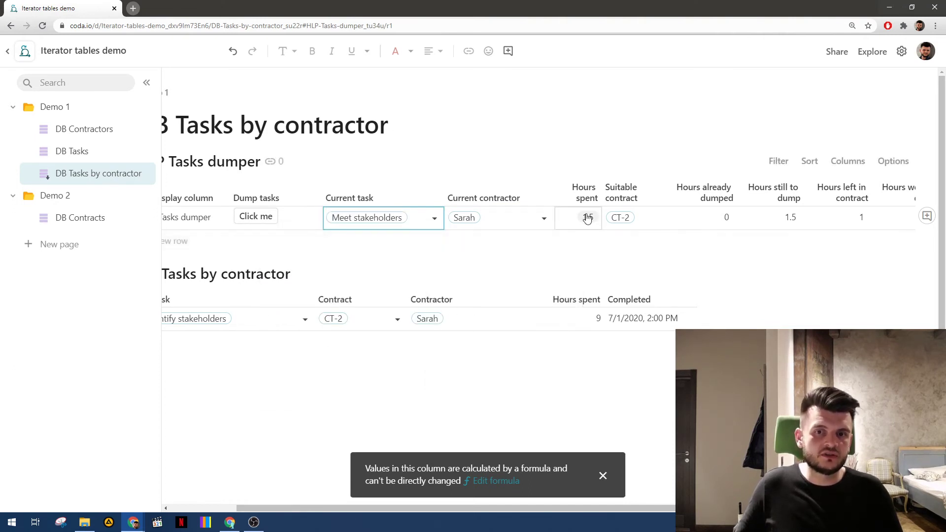
- Examine the contractor, hours spent, already dumped, still to dump, left in contract and can dump values for Meet stakeholders
click(523, 217)
scroll(518, 220, right, 2)
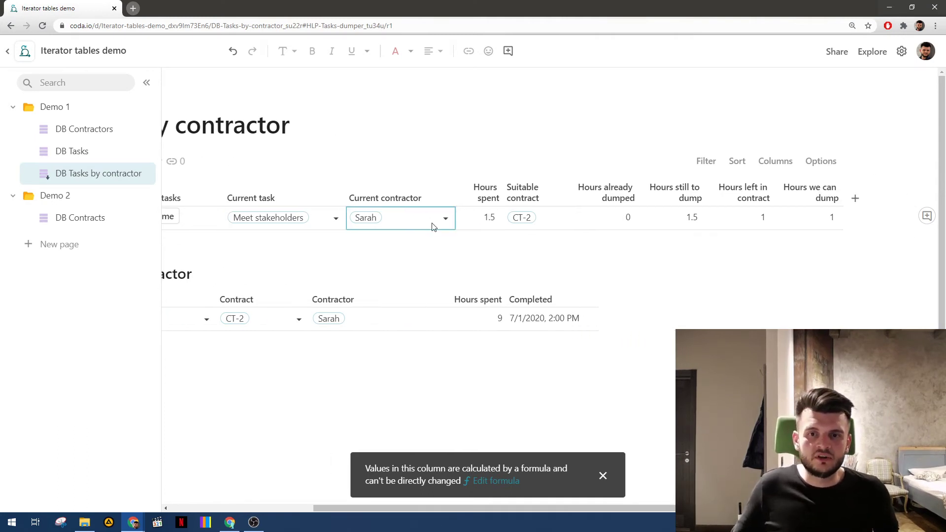
click(473, 222)
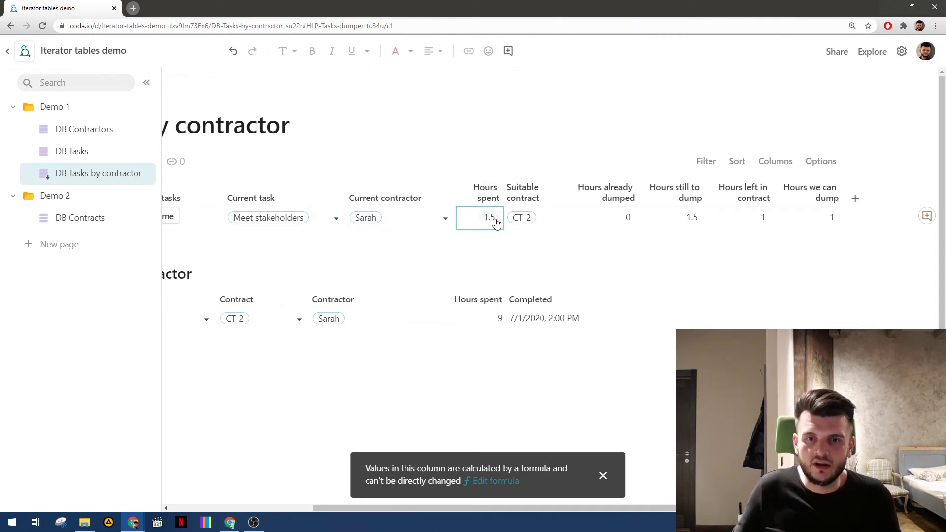
click(621, 223)
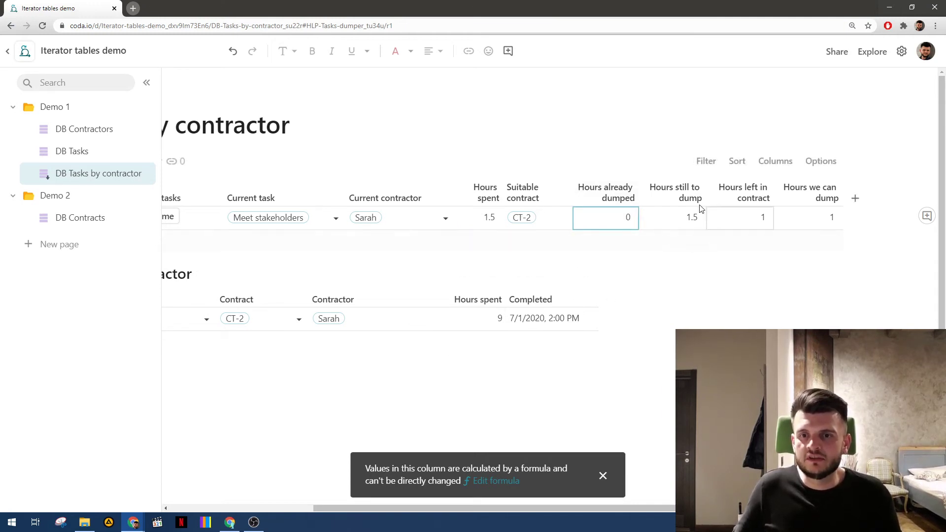
scroll(719, 225, right, 1)
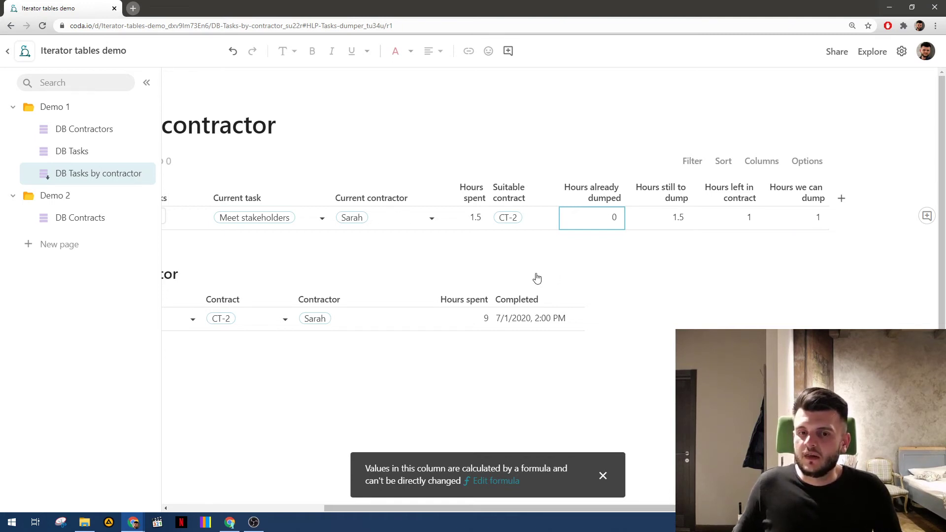
scroll(529, 279, left, 3)
scroll(288, 323, right, 1)
scroll(288, 323, right, 3)
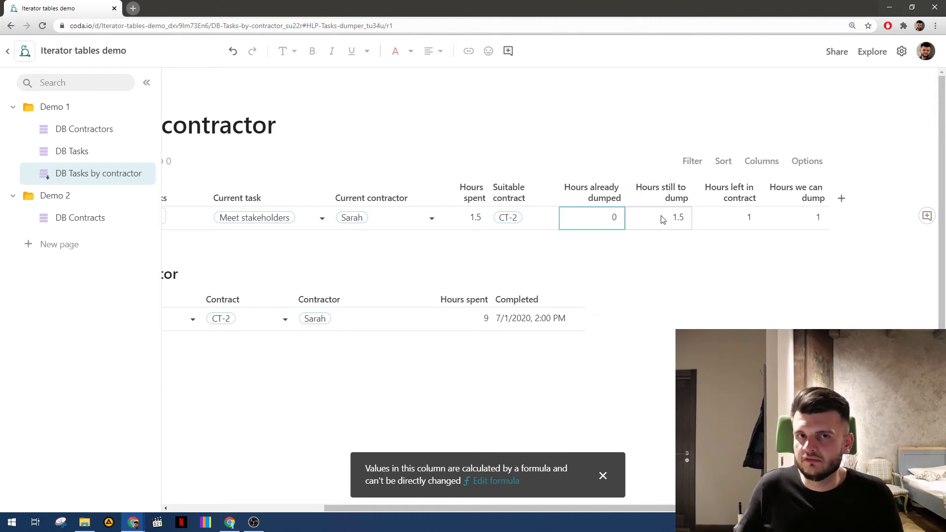
- Add a button column to HLP Tasks dumper whose action formula starts with an AddRow call on DB Tasks by contractor
click(842, 199)
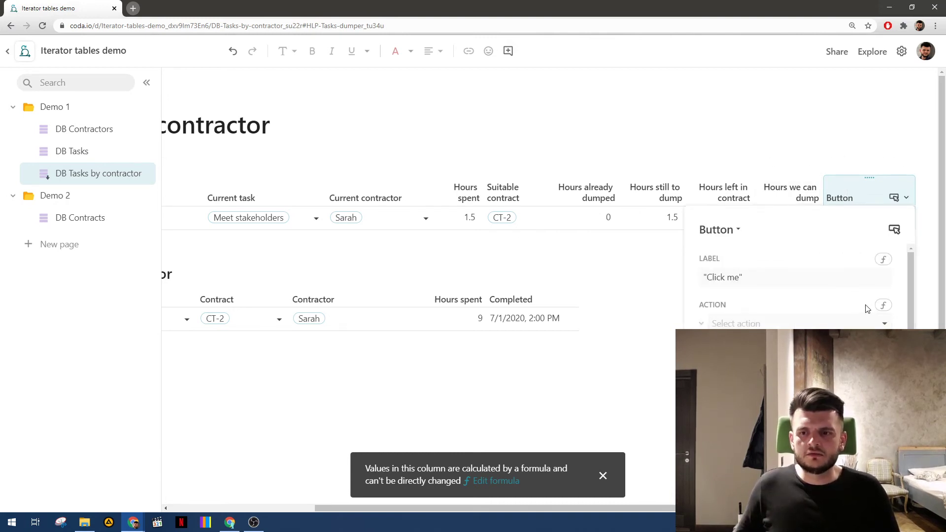
click(884, 306)
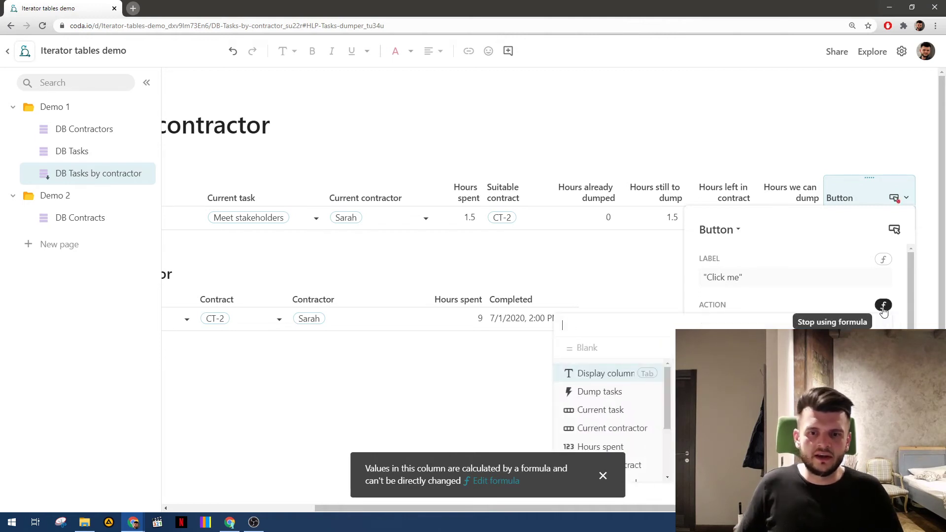
text(DB)
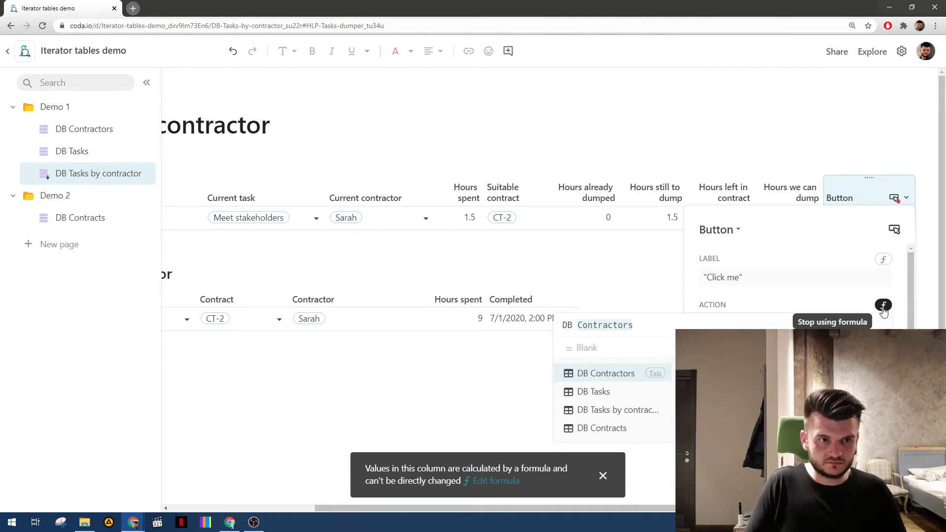
text( Tas)
key(Down)
key(Tab)
text(.AddR)
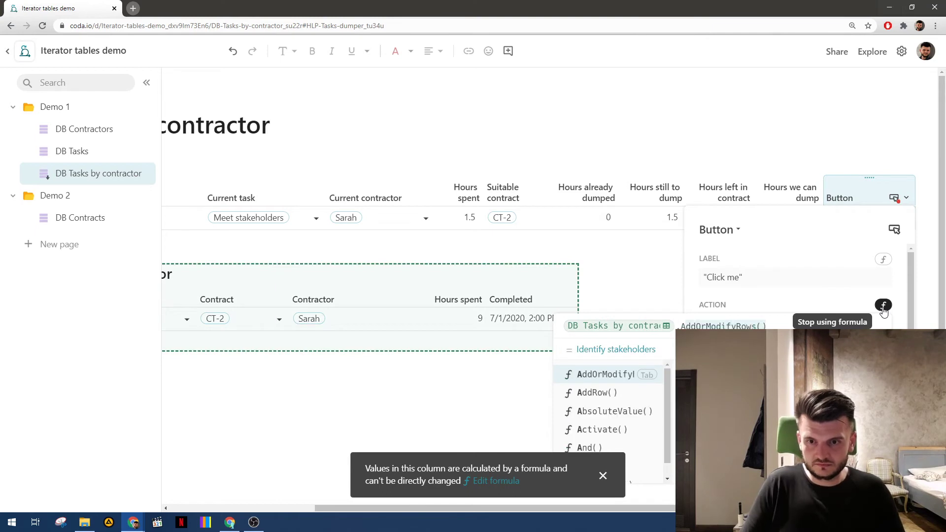
key(Tab)
key(shift+Return)
- Make the AddRow action fill the Task column with Current task
text(Task)
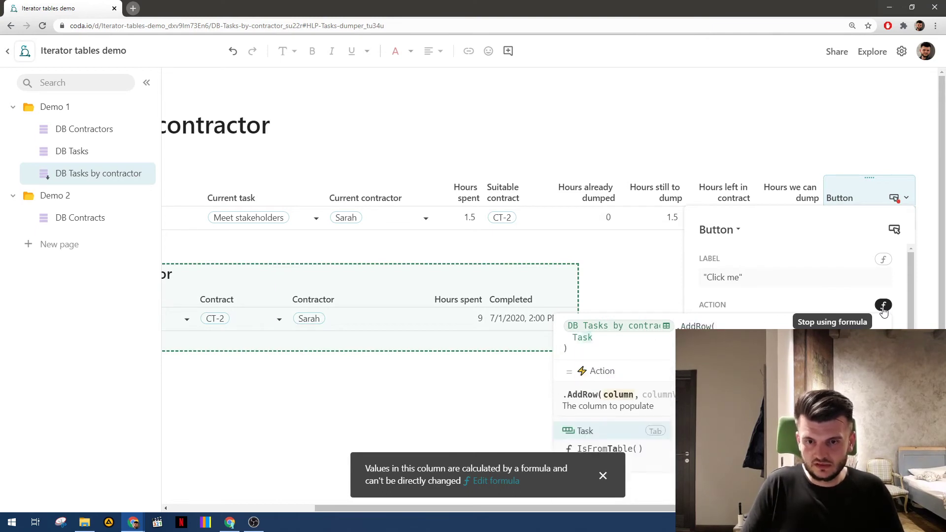
key(Tab)
text(, Current task)
key(Tab)
text(,)
key(shift+Return)
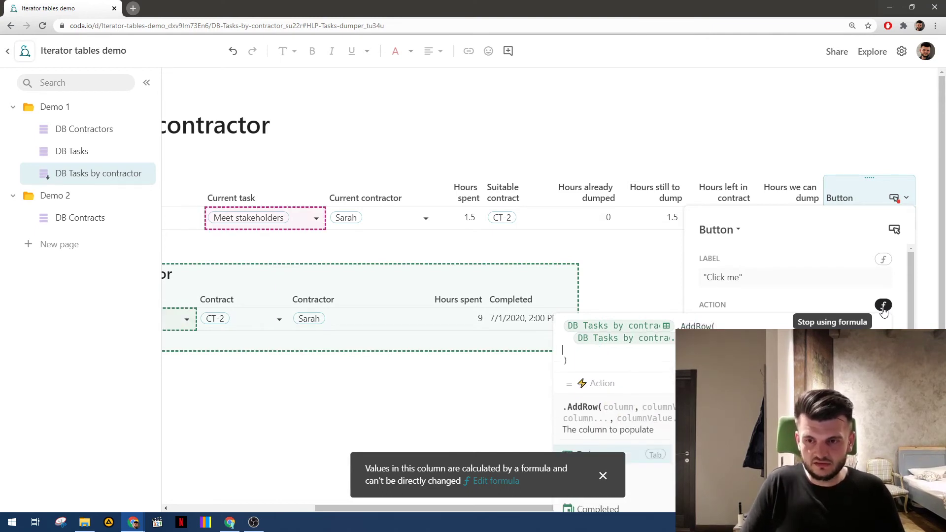
text(Contractor)
key(Tab)
key(BackSpace)
key(BackSpace)
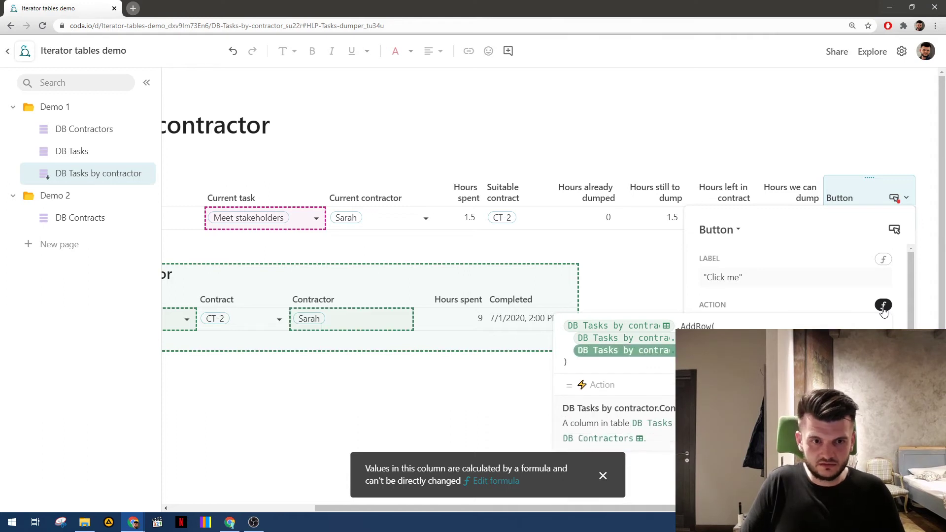
- Make the AddRow action fill the Contract column with Suitable contract
text(Contractor)
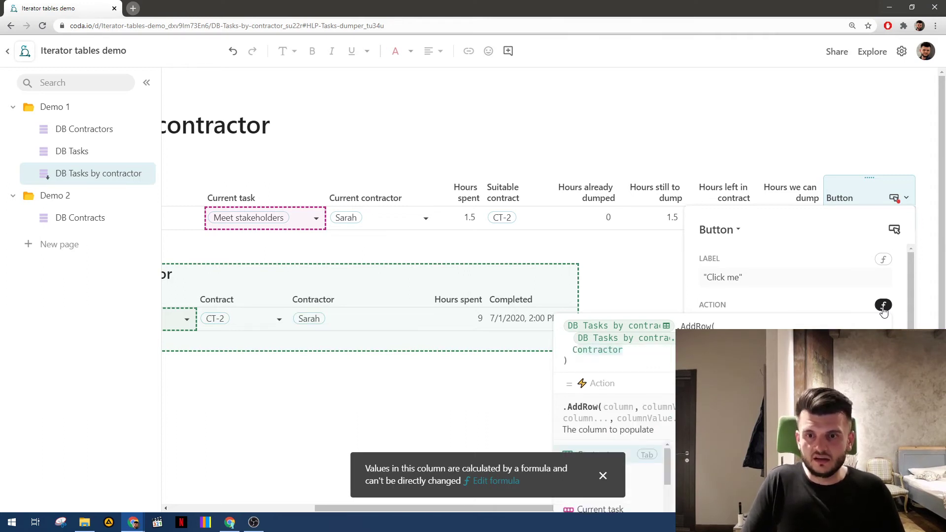
key(Tab)
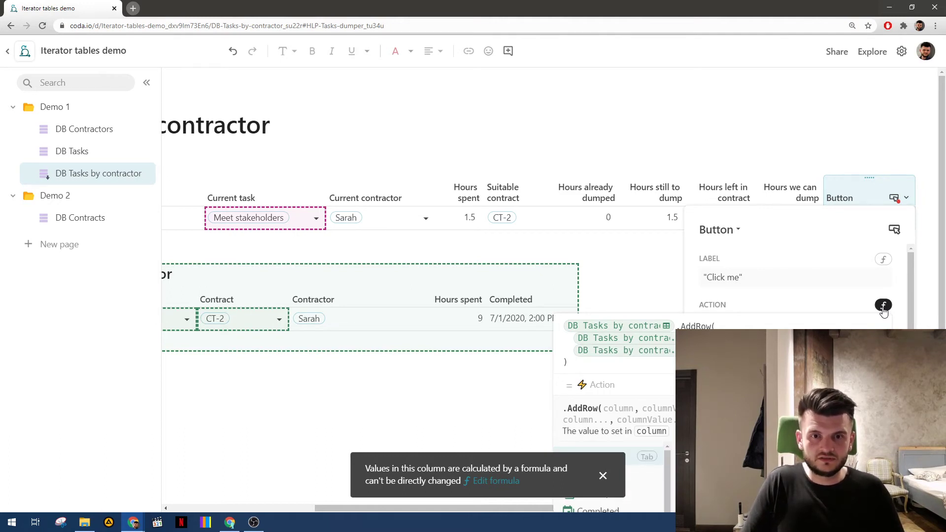
text(Suit)
key(Tab)
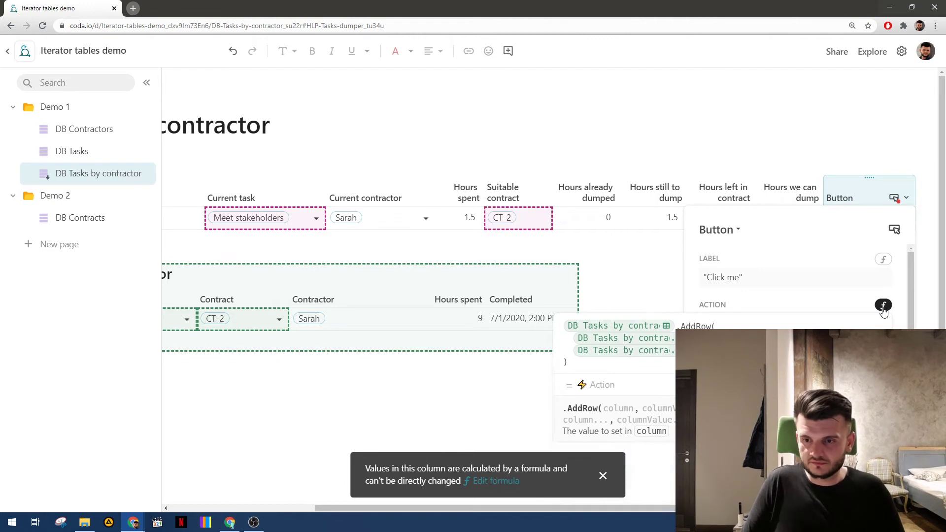
text(,)
key(shift+Return)
- Make the AddRow action fill Hours spent with Hours we can dump, and save the button's action formula
text(Hours spent)
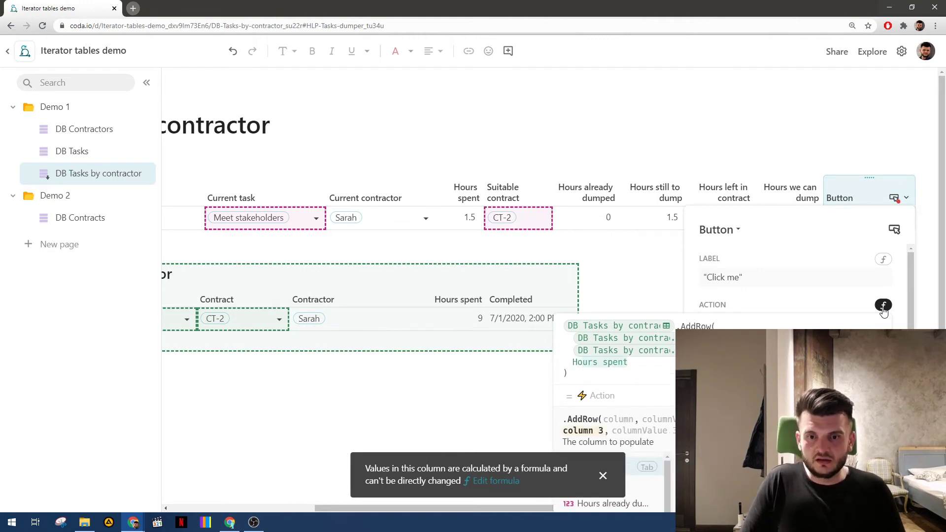
key(Tab)
text(Hou)
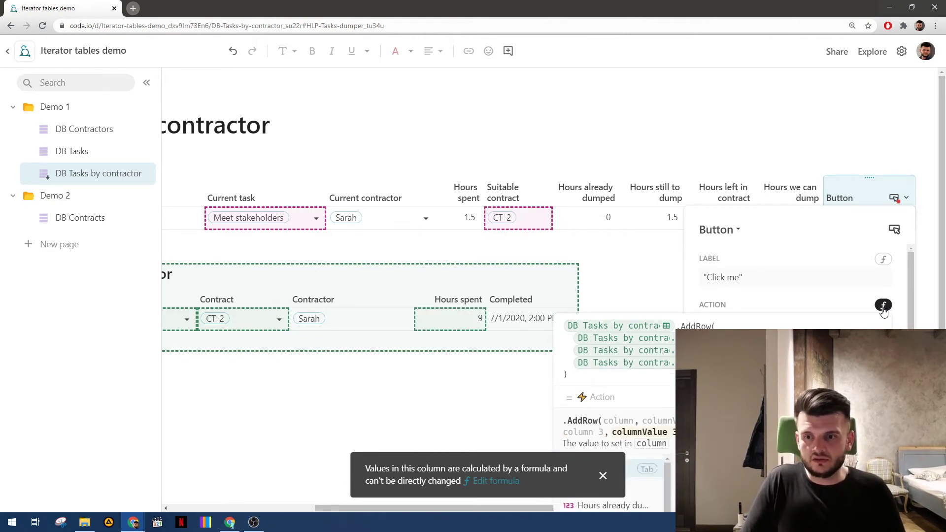
text(rs left in contract)
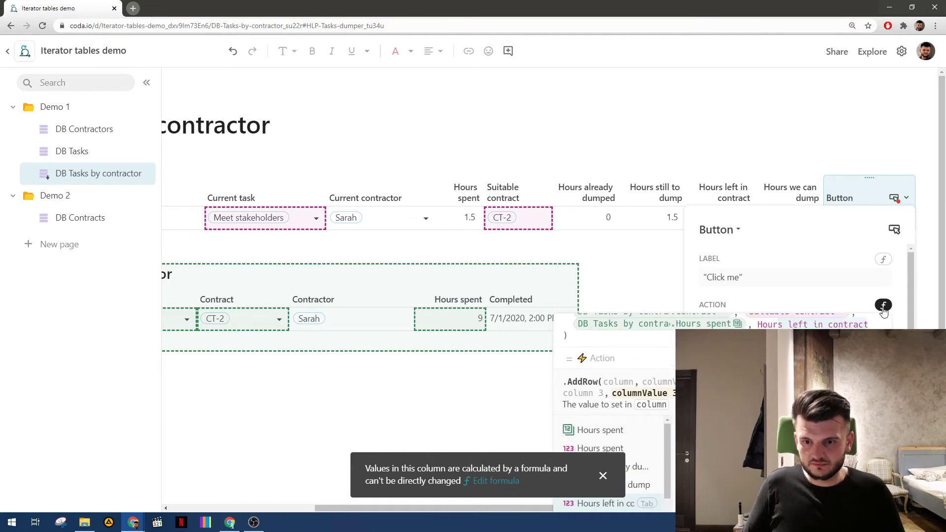
key(Tab)
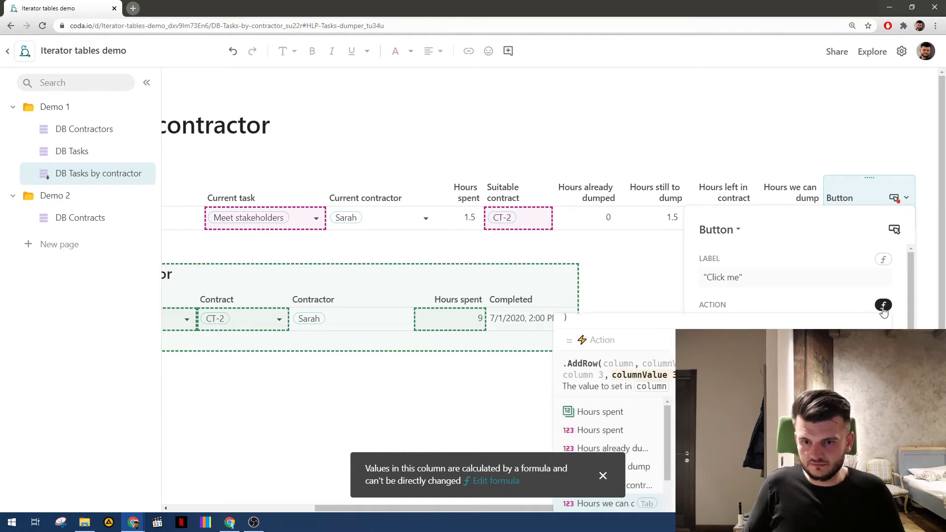
key(Down)
key(Up)
key(Tab)
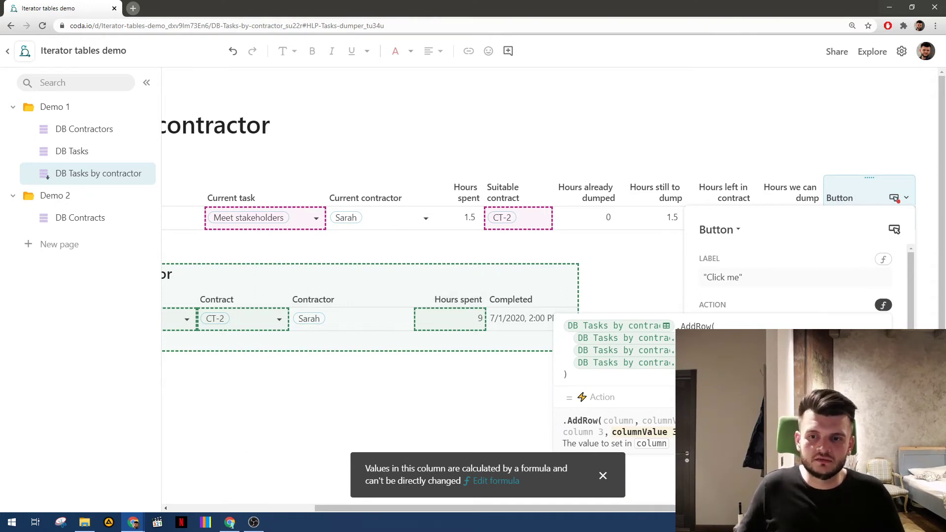
key(Down)
key(Return)
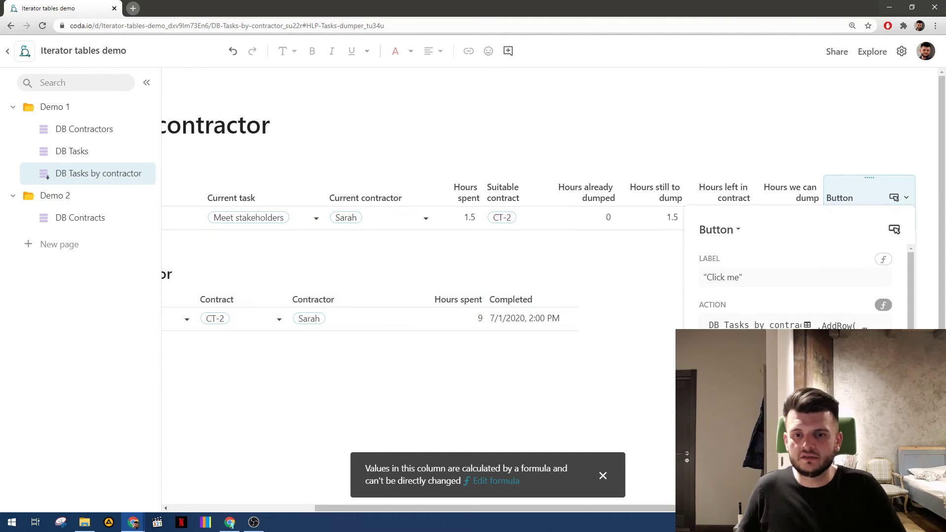
- Run the new row-adding button twice to dump the Meet stakeholders hours across the contractor's suitable contracts
click(850, 215)
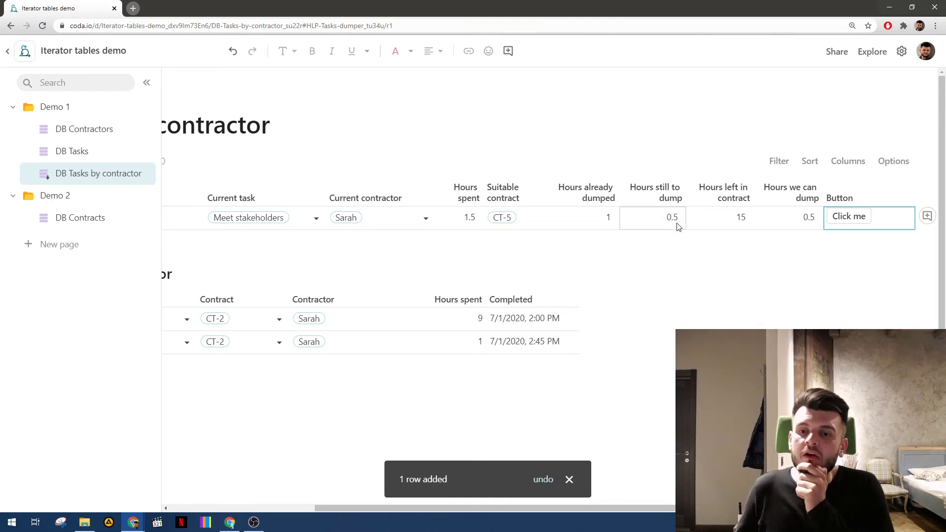
scroll(674, 224, right, 2)
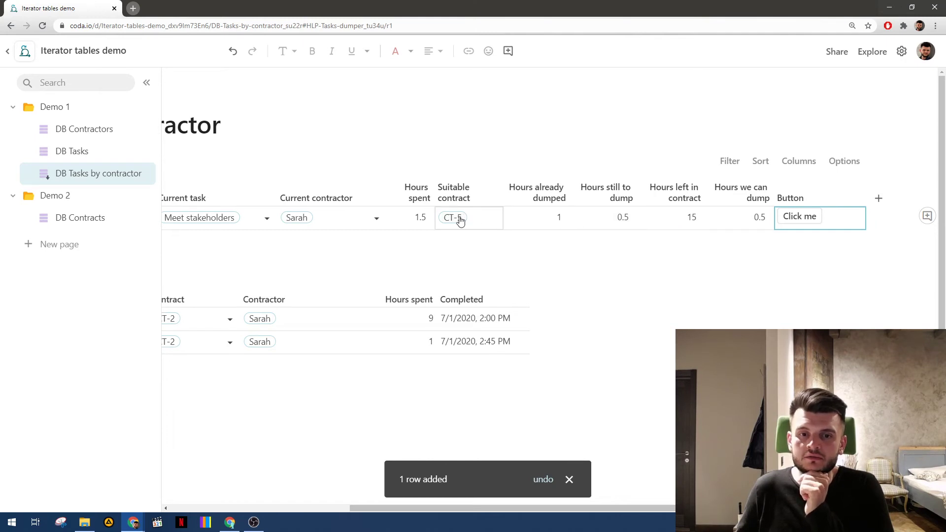
mouse_move(460, 220)
scroll(465, 219, left, 2)
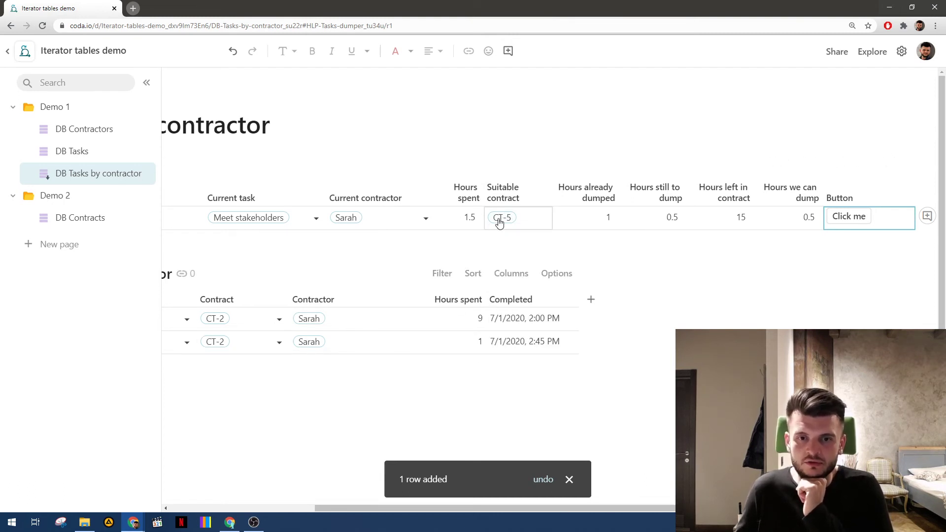
click(856, 217)
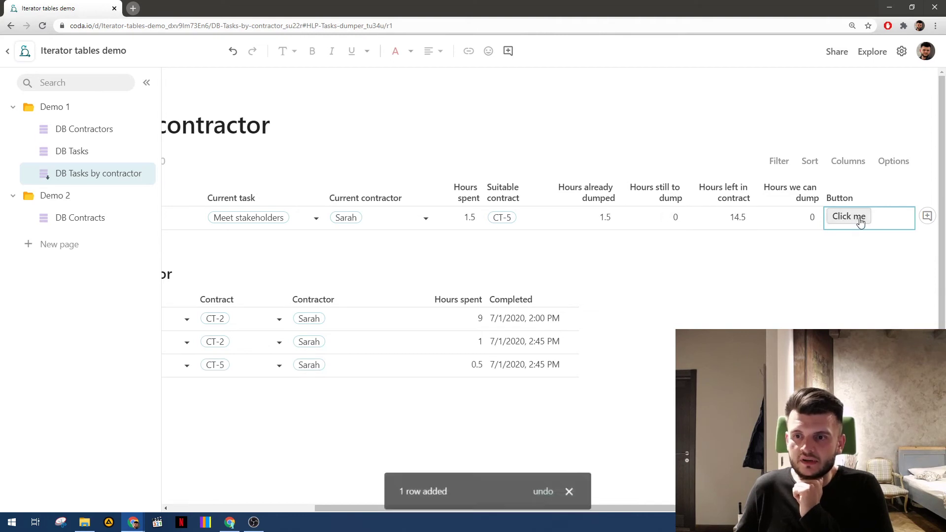
- Check the added rows and the logged tasks and hours left in DB Contracts, and return to DB Tasks by contractor
scroll(416, 373, left, 2)
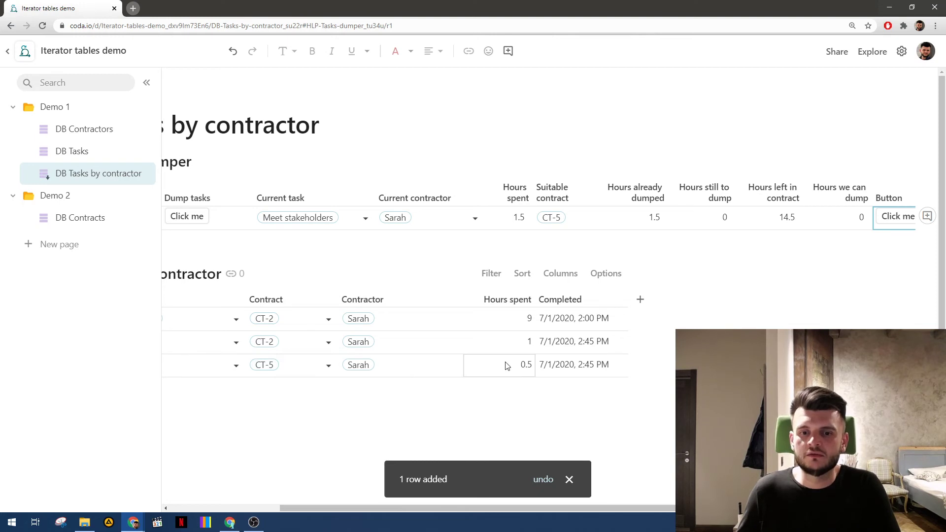
click(37, 218)
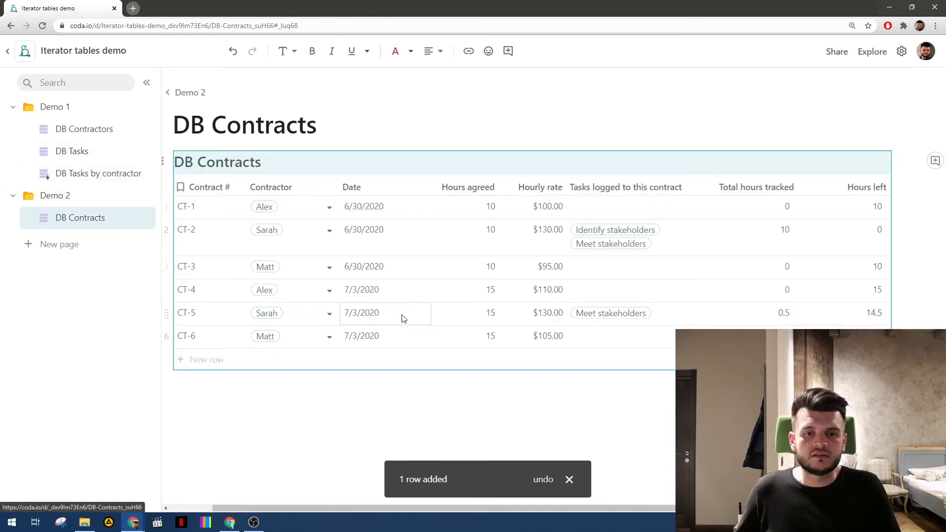
key(alt+Left)
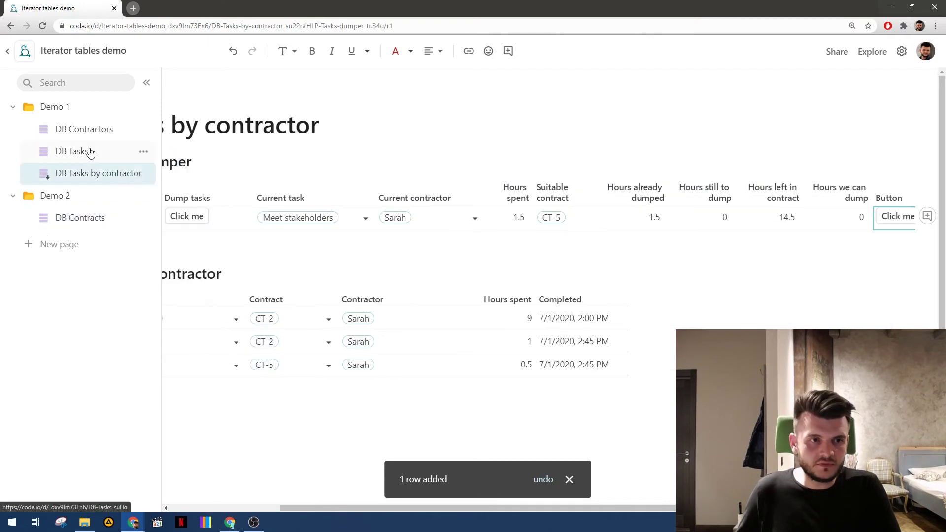
scroll(818, 203, right, 2)
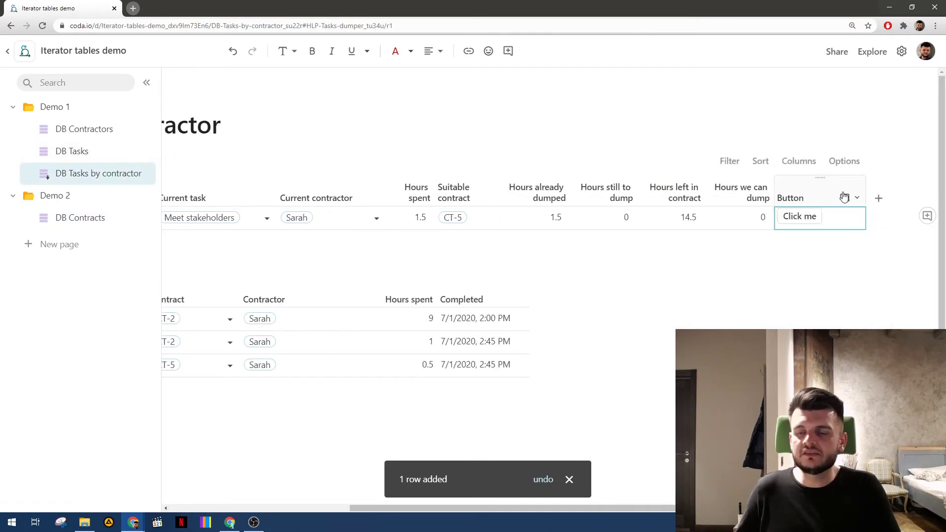
click(836, 200)
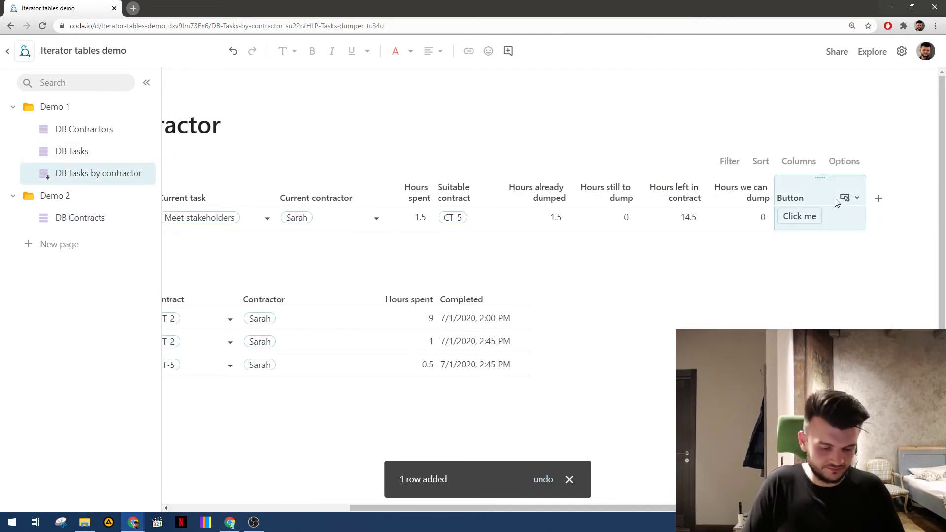
text(S)
key(BackSpace)
key(BackSpace)
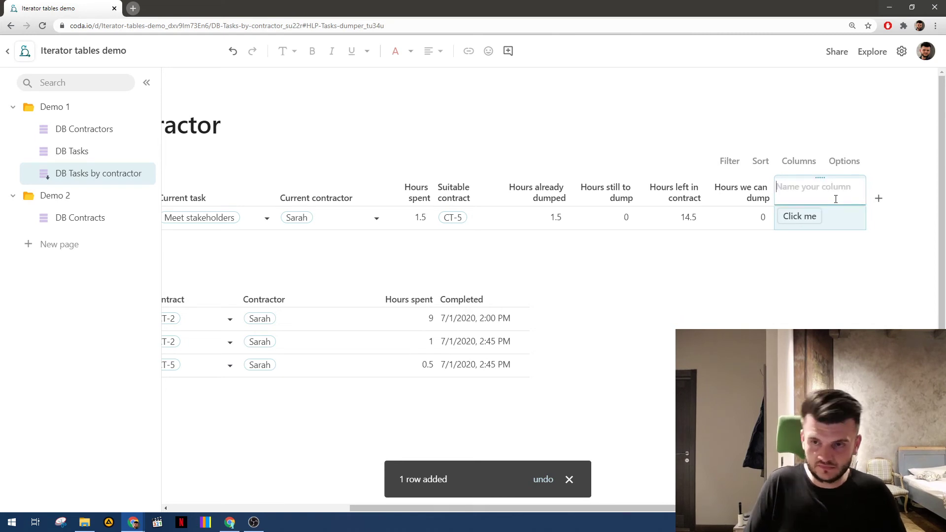
click(843, 223)
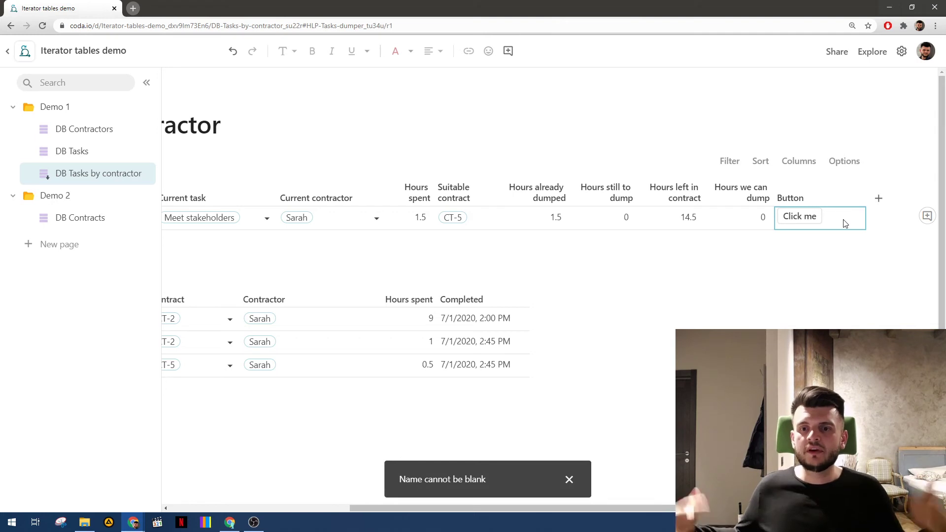
- Narrow the Button column slightly and add another button column named Loop to HLP Tasks dumper
click(612, 220)
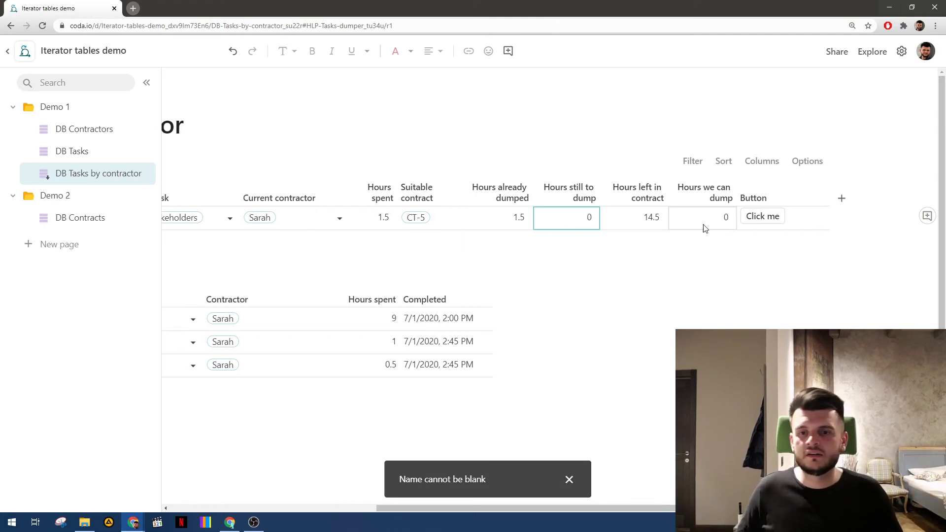
scroll(769, 206, right, 2)
drag(826, 187, 822, 189)
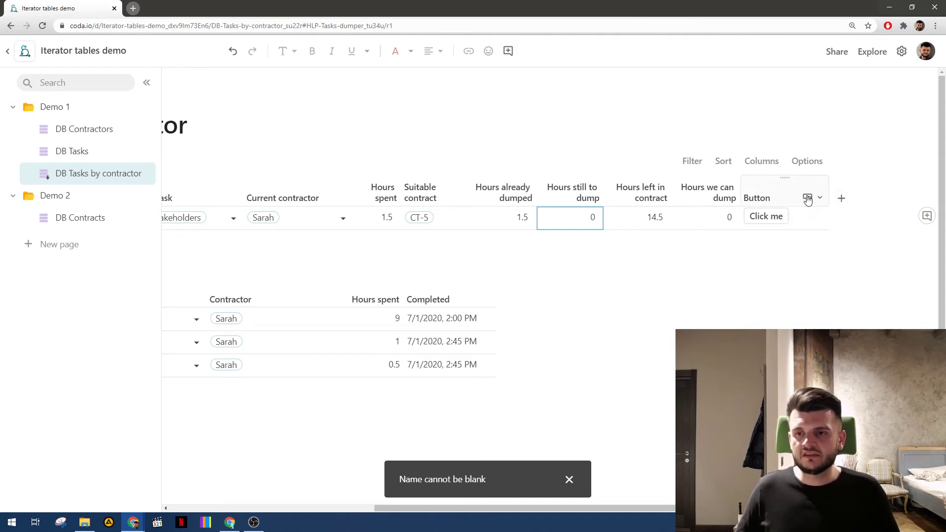
click(842, 199)
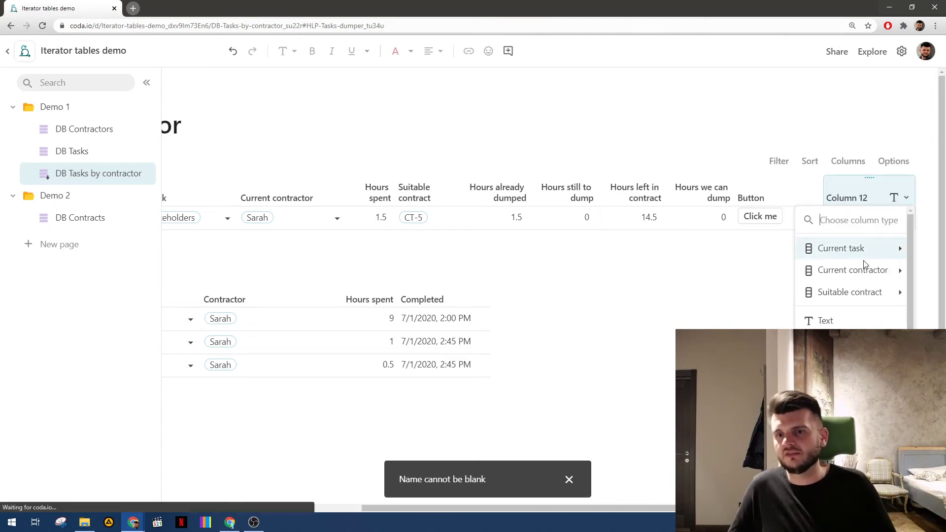
click(833, 443)
double_click(855, 198)
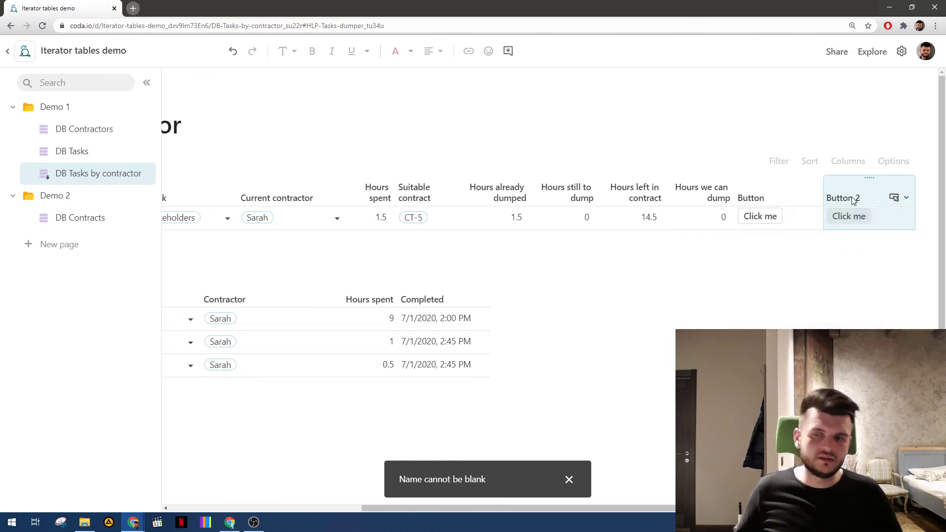
text(L)
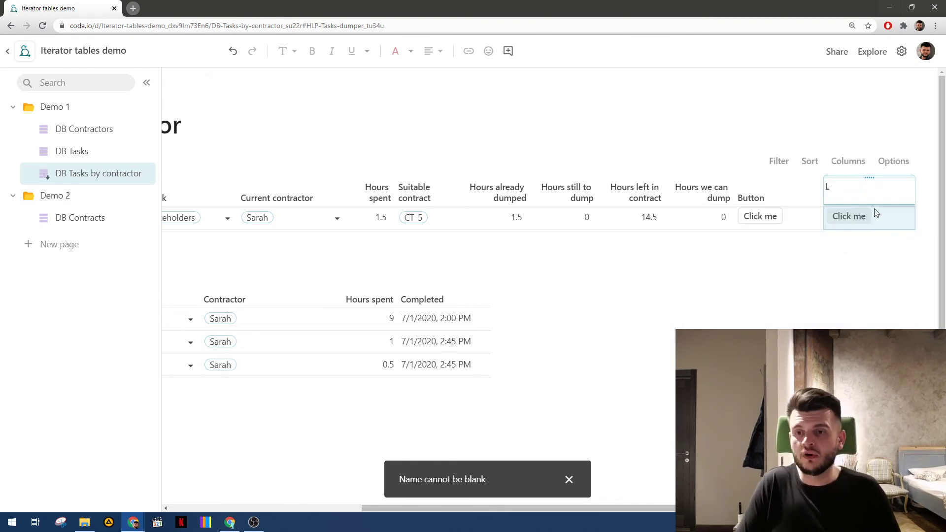
text(oop)
key(Return)
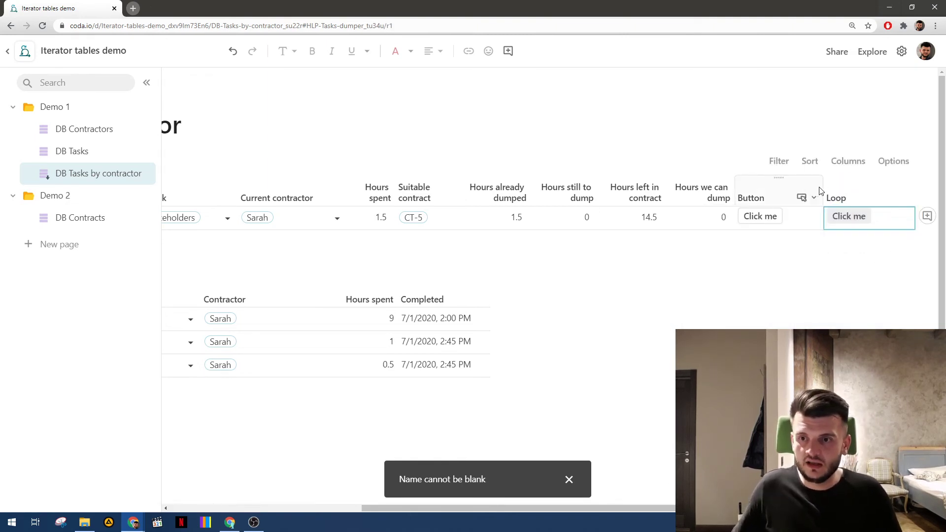
- Open the Button column's action formula and begin wrapping its AddRow call in RunActions, with AddRow on its own line
drag(814, 186, 813, 186)
click(792, 200)
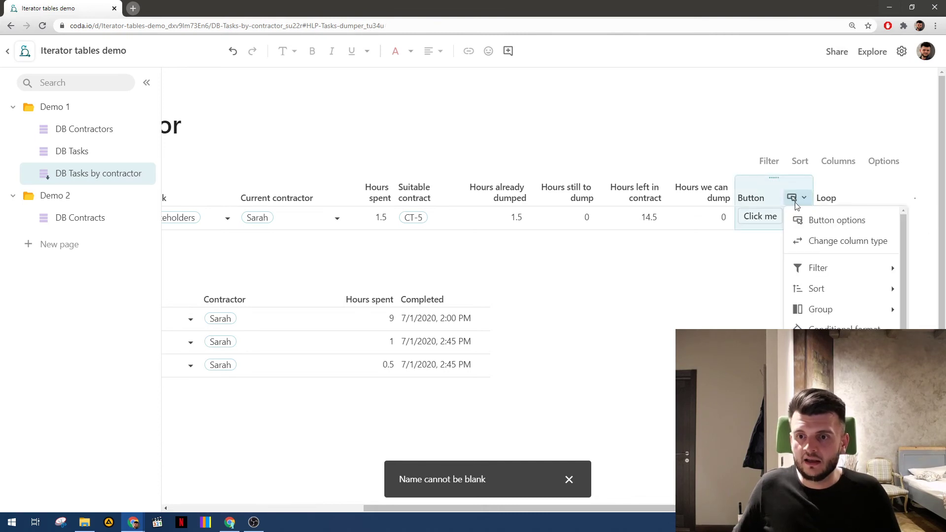
click(840, 198)
click(792, 201)
click(798, 219)
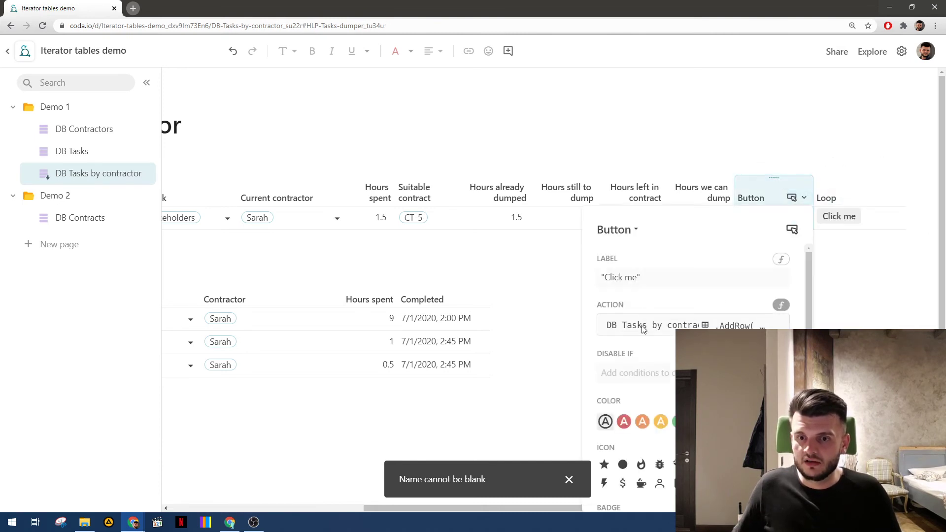
click(609, 326)
text(RunActions()
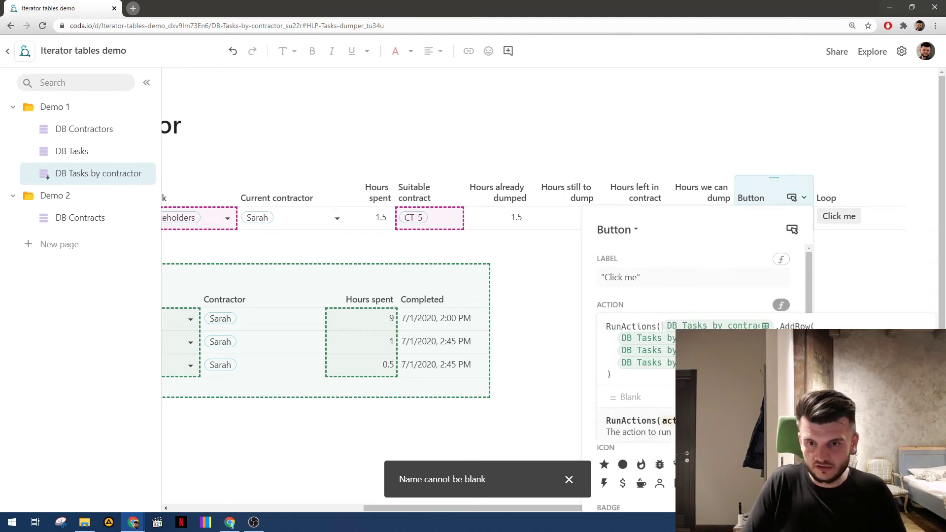
key(shift+Return)
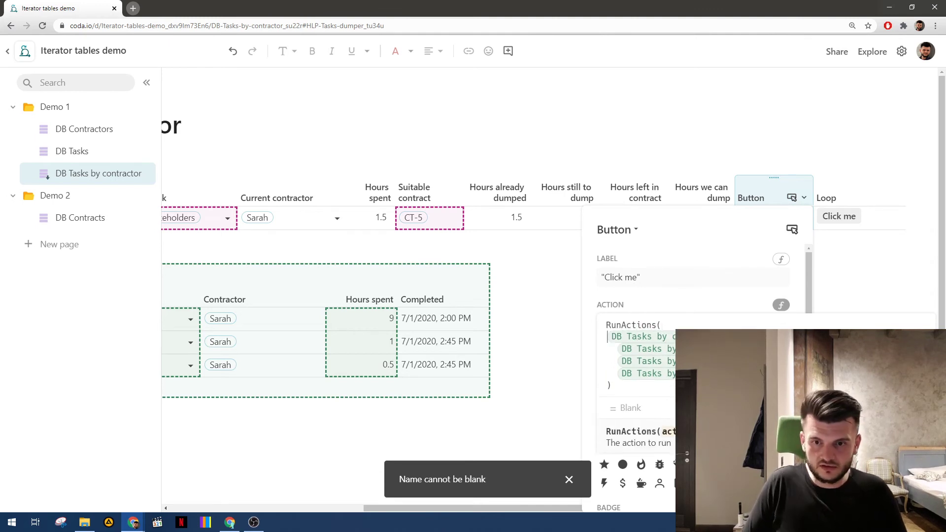
key(Down)
key(Left)
key(Down)
key(Left)
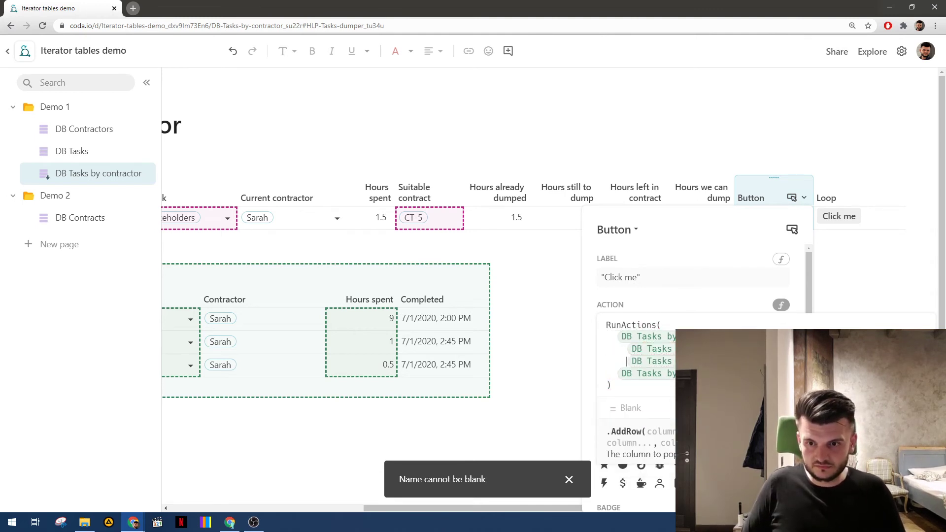
key(BackSpace)
key(BackSpace)
key(Up)
key(BackSpace)
key(BackSpace)
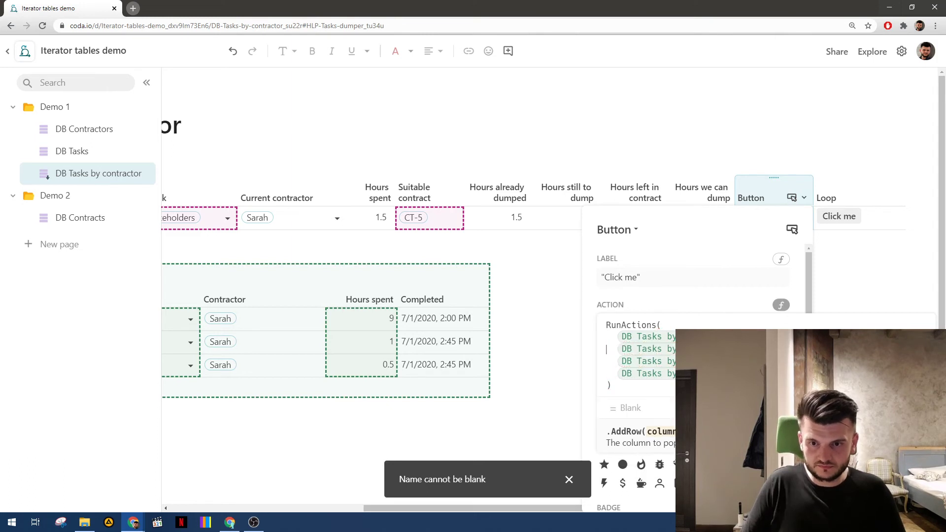
key(Up)
key(BackSpace)
key(BackSpace)
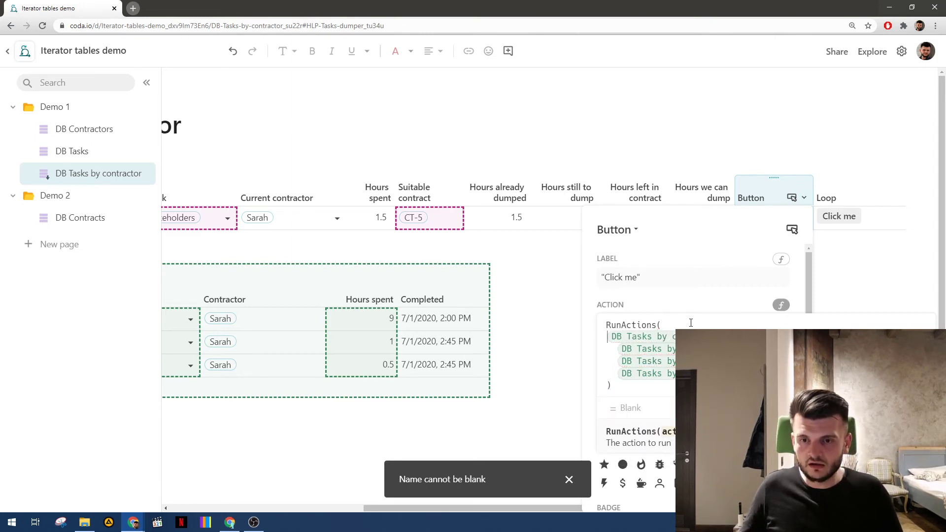
- Indent the AddRow call and its argument lines inside RunActions, and close RunActions with a parenthesis on its own line
key(Down)
key(Down)
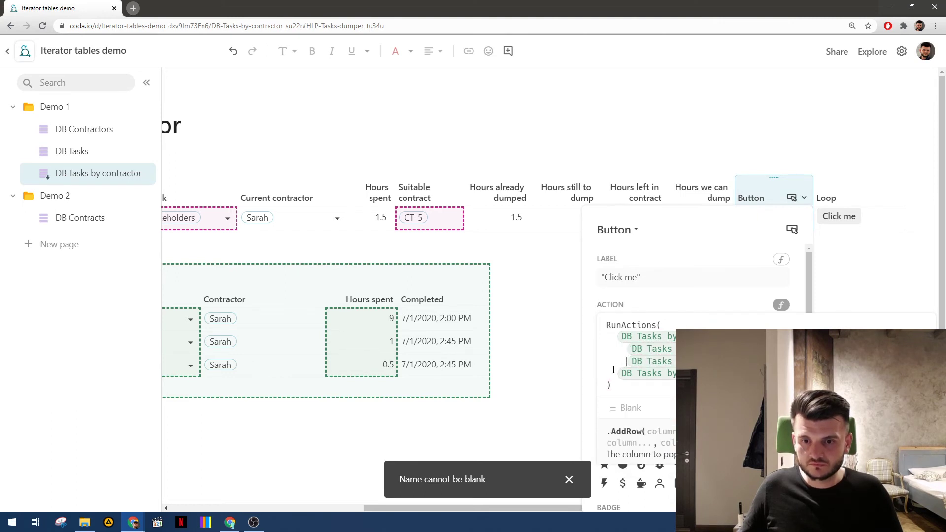
key(Down)
click(609, 383)
click(668, 394)
key(shift+Return)
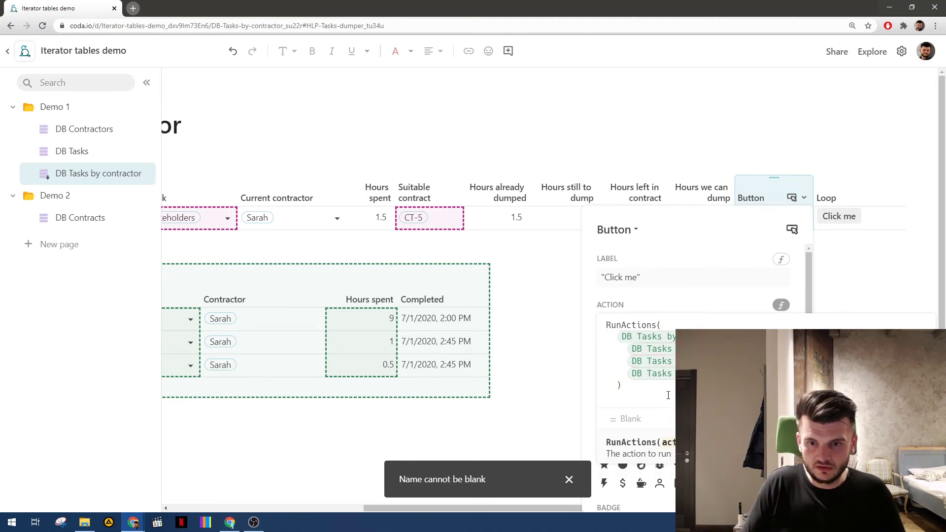
text(_))
key(BackSpace)
key(BackSpace)
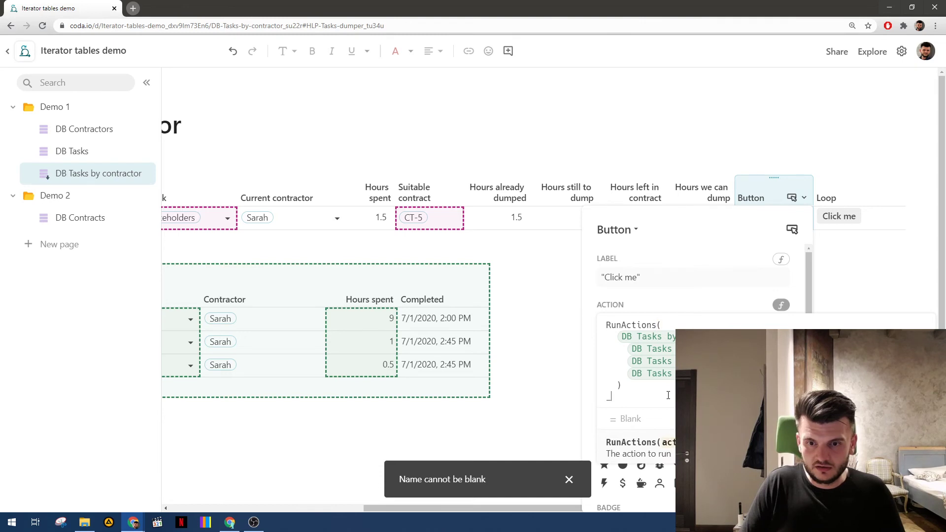
text())
- Precede RunActions with an If that tests Hours still to dump = 0 and performs _Noop() when true
click(608, 325)
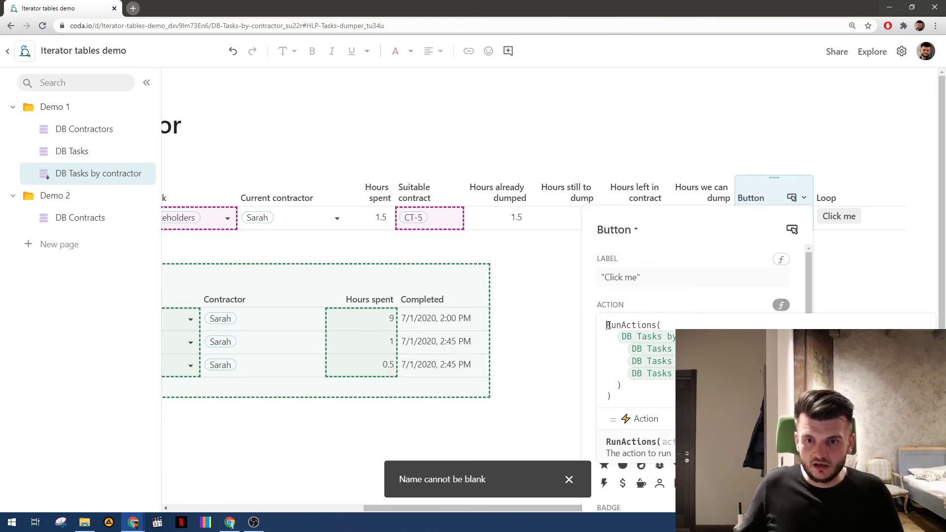
key(Return)
text(If()
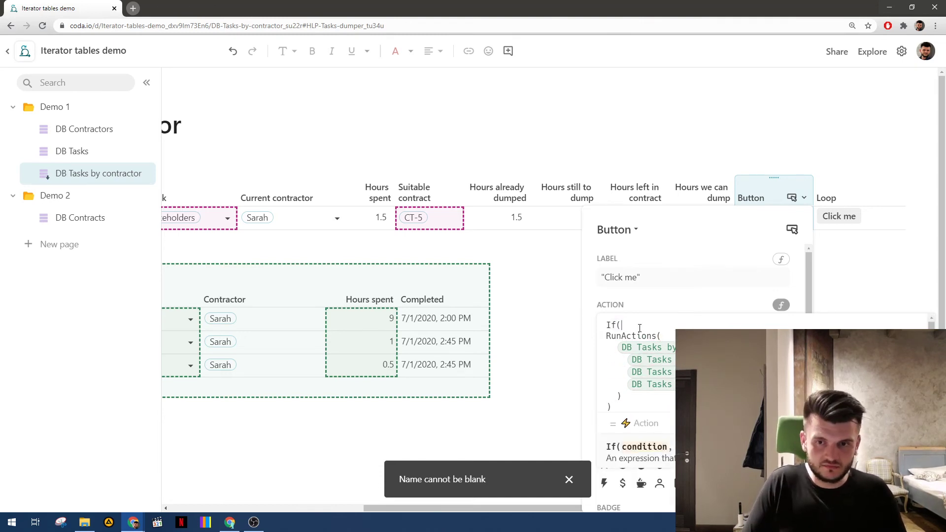
key(Return)
text(Hours spent)
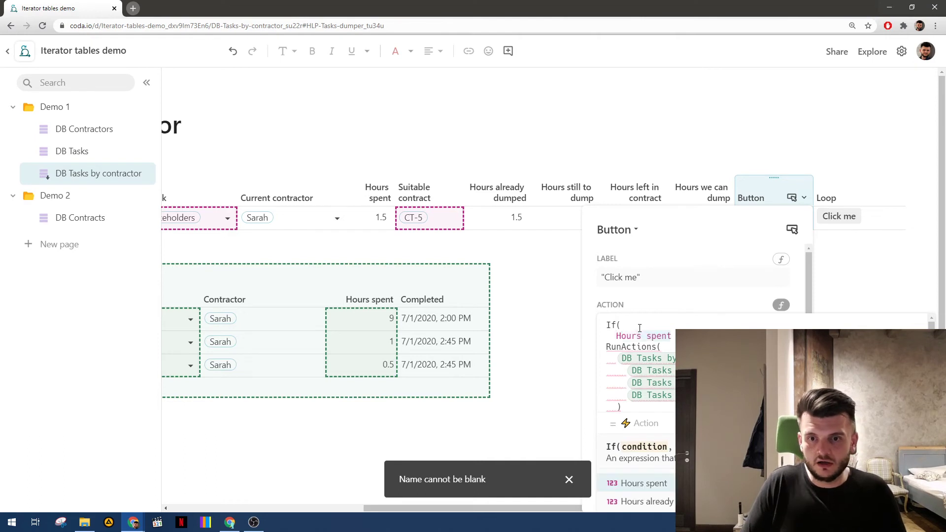
scroll(640, 329, down, 3)
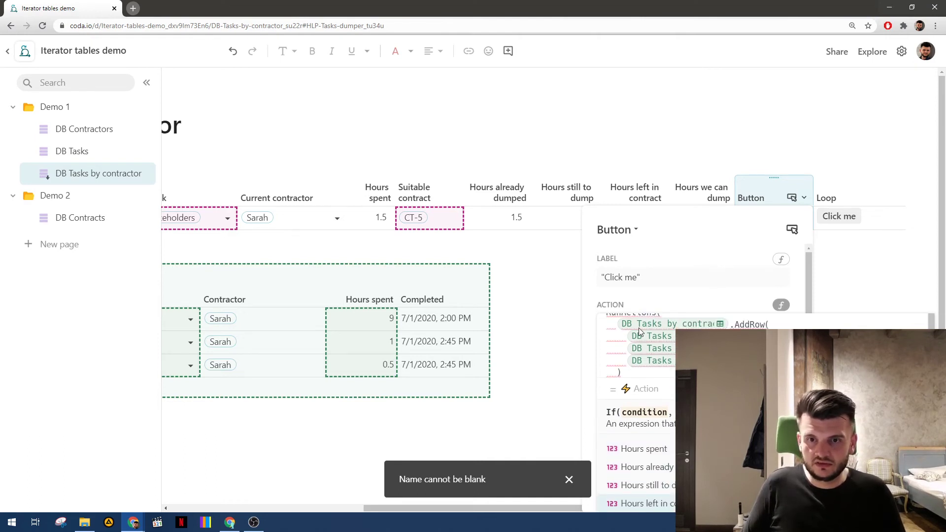
scroll(640, 329, up, 3)
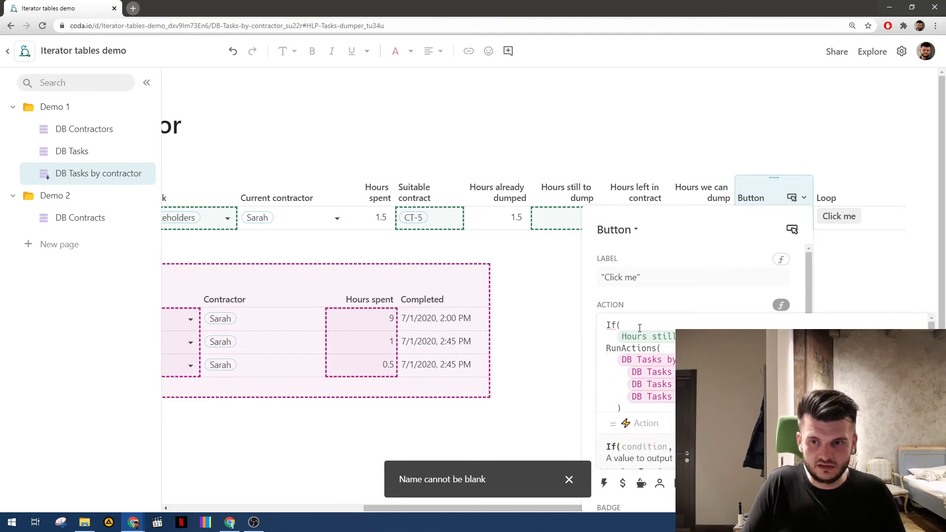
key(Return)
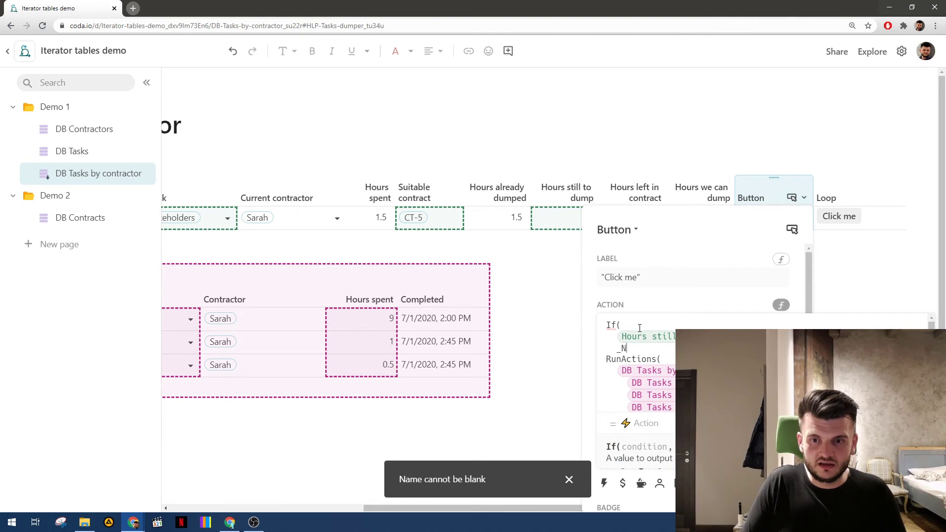
text(_Noop(),)
key(Right)
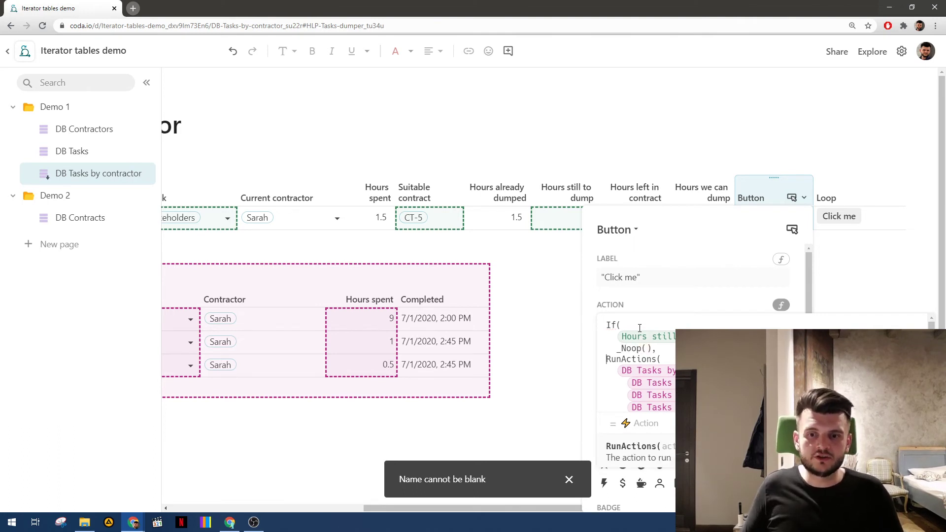
- Indent the RunActions block and its AddRow argument lines one level deeper inside the If, including AddRow's closing parenthesis
key(Down)
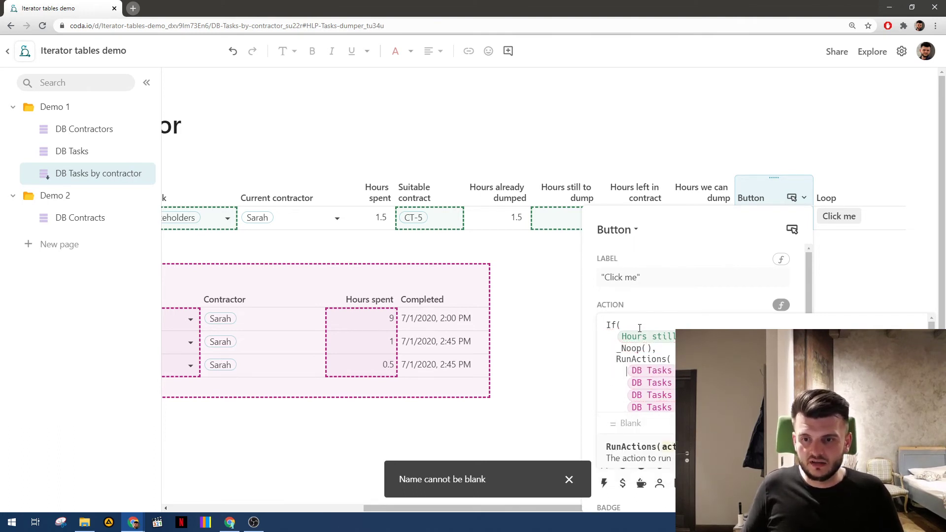
key(Down)
key(Down)
key(Down)
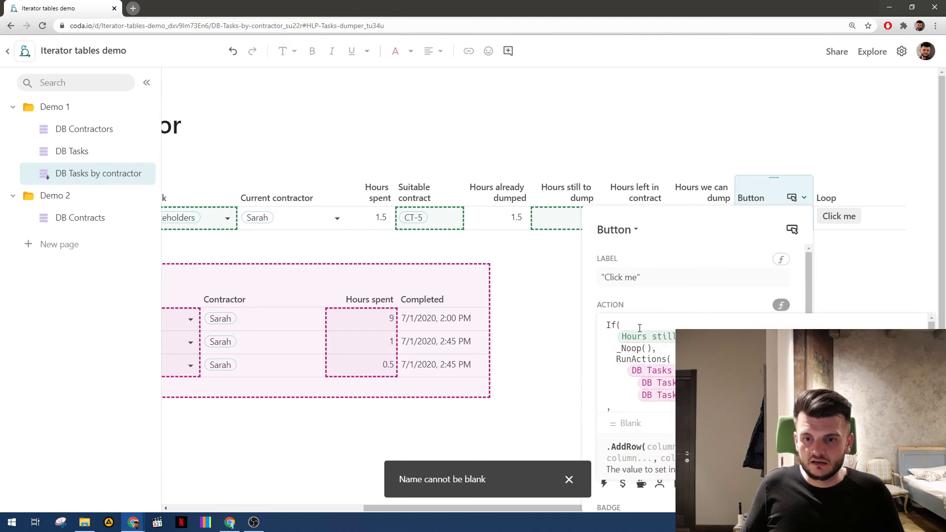
key(Down)
key(Down)
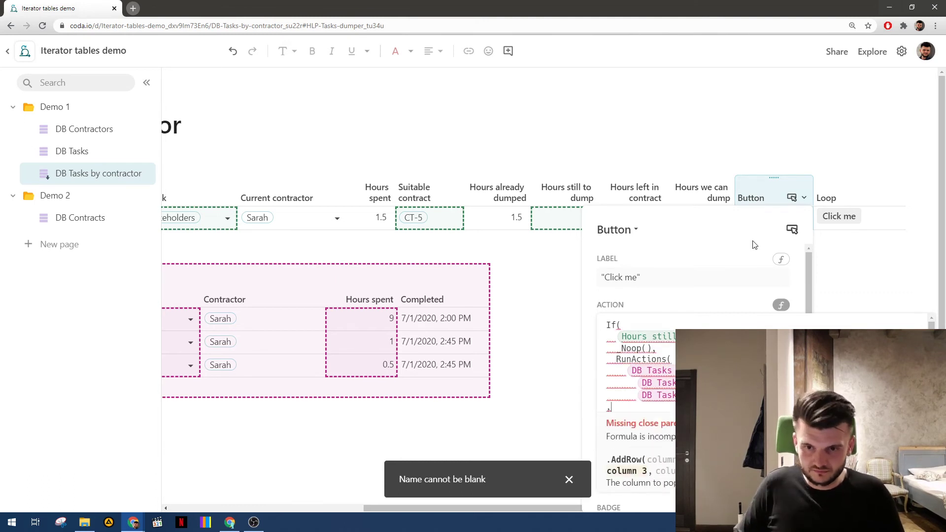
key(Down)
key(Down)
key(BackSpace)
text())
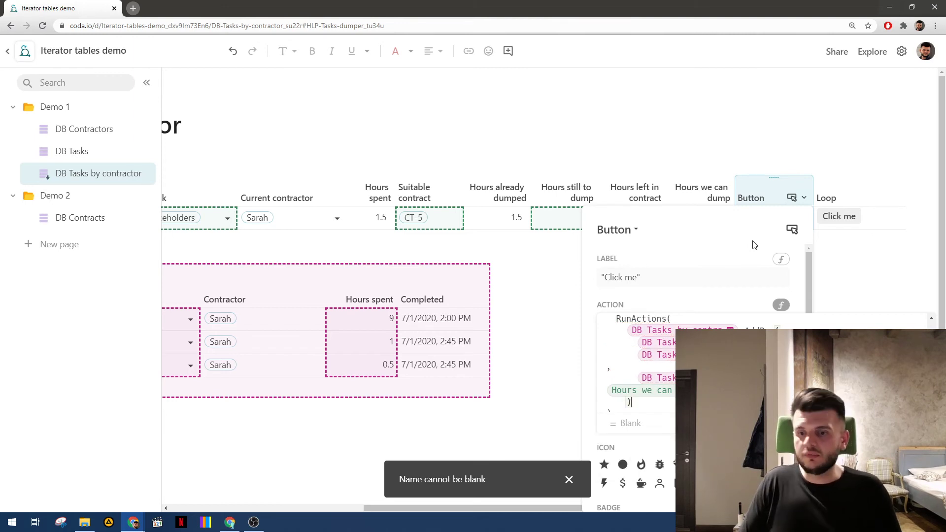
- Add Loop as the second action in RunActions after AddRow, and close RunActions on an indented line
text(,)
key(Return)
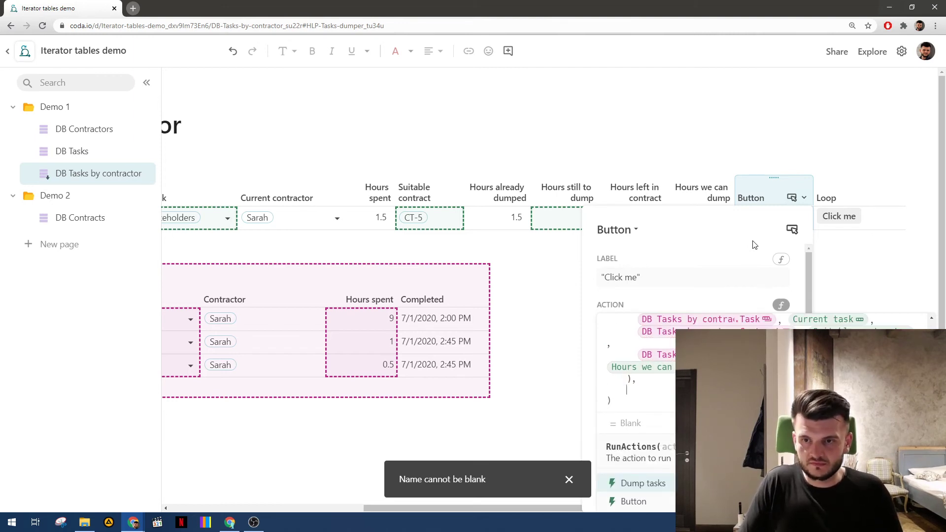
text(Loop)
key(Return)
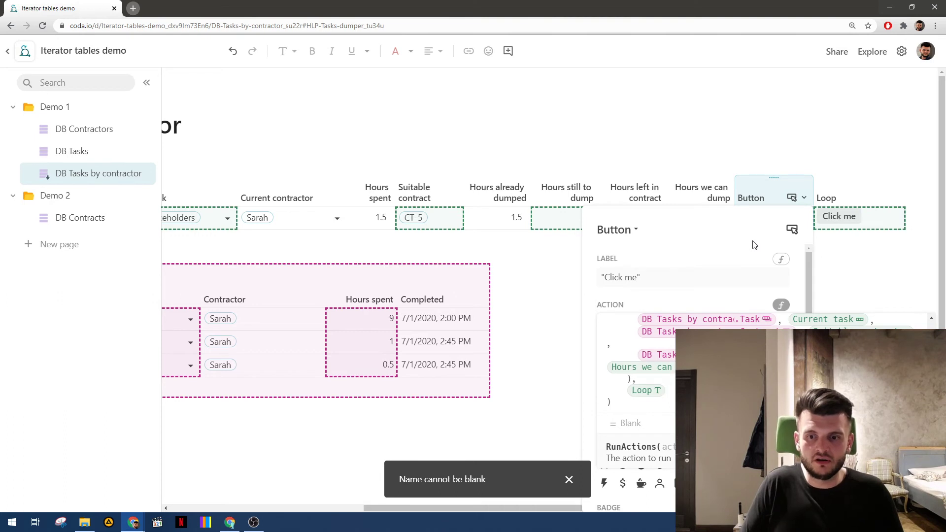
text(,)
key(Return)
text())
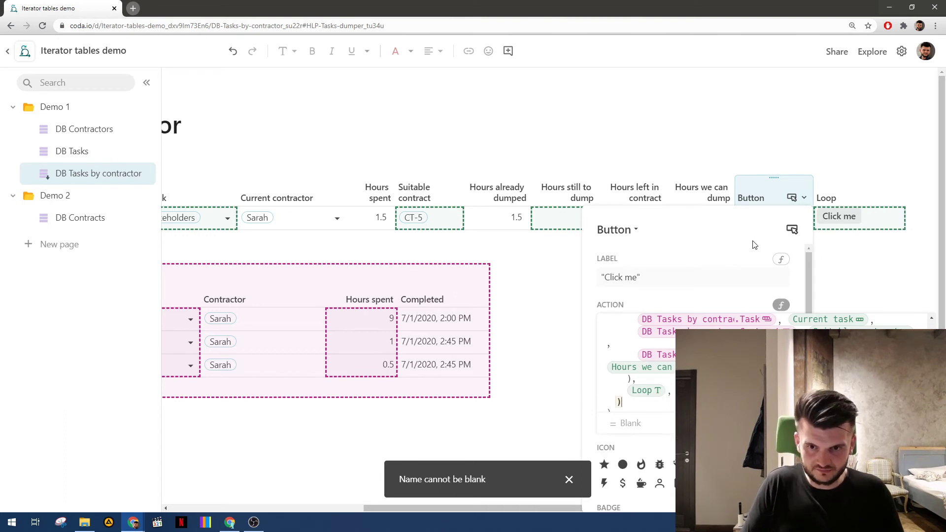
- Remove the trailing comma after Loop in the RunActions call
scroll(738, 352, down, 1)
scroll(739, 352, up, 2)
scroll(665, 382, down, 2)
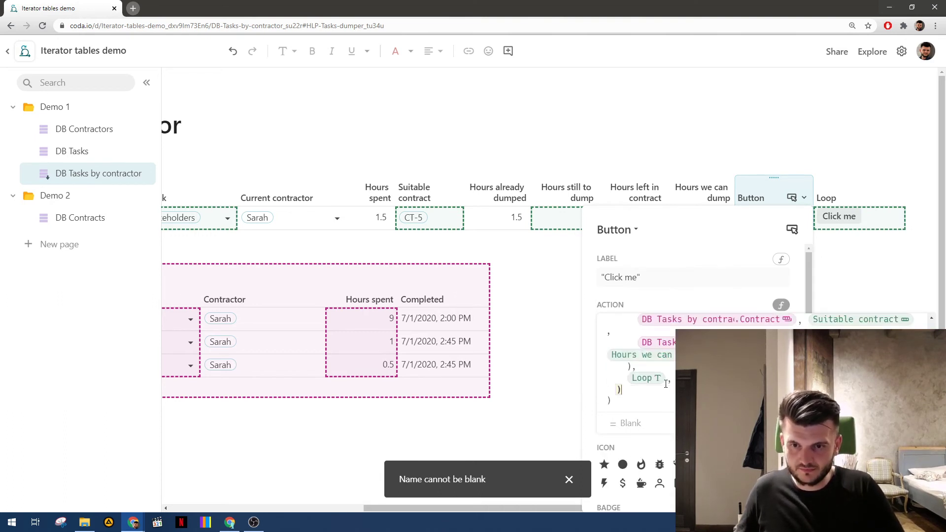
click(665, 382)
key(BackSpace)
scroll(665, 382, up, 2)
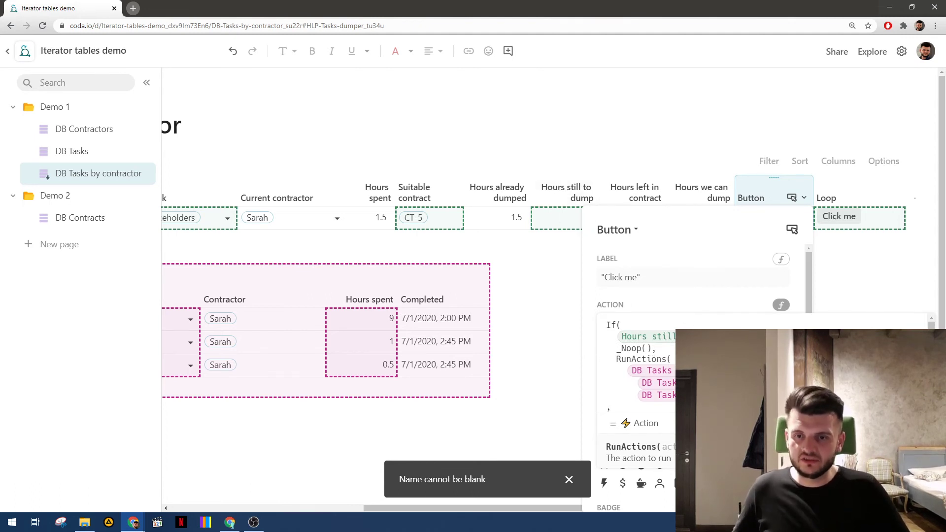
- Review the If condition, the _Noop branch and the RunActions branch, and save the Button column's action formula
click(643, 350)
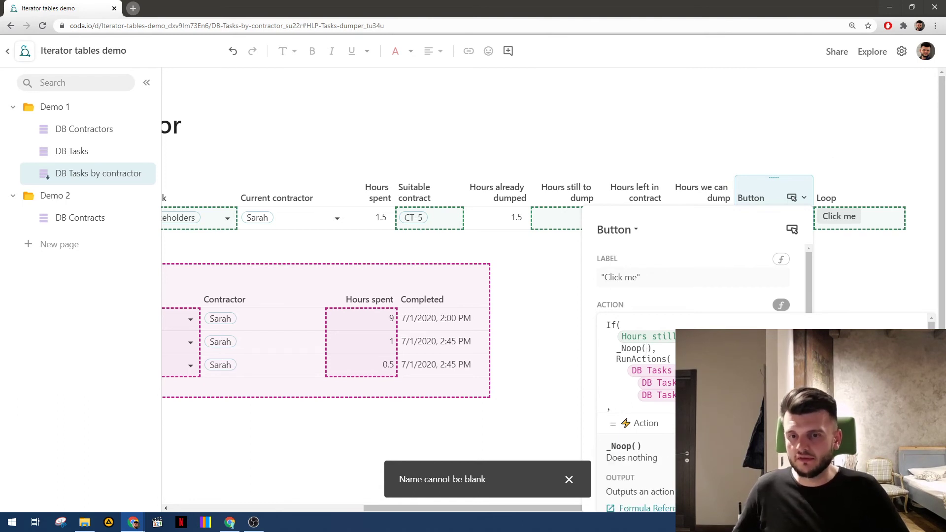
click(617, 338)
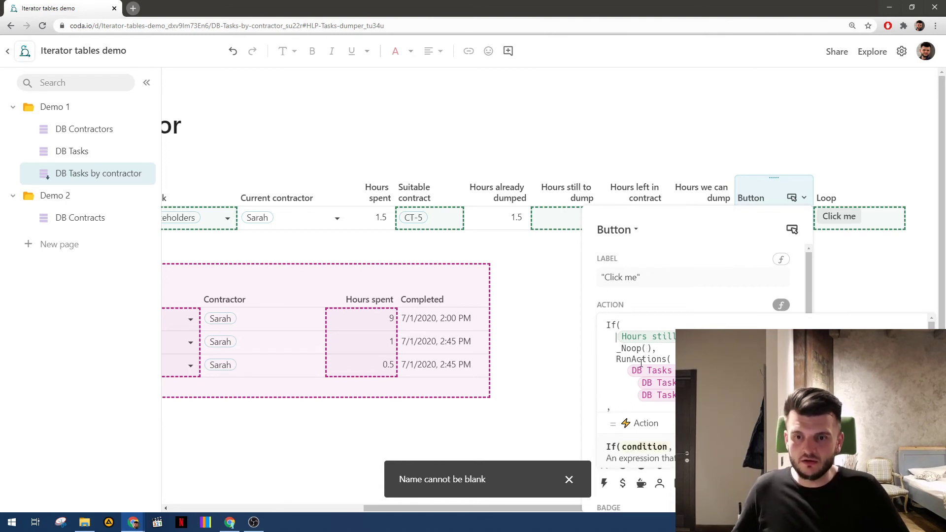
click(659, 360)
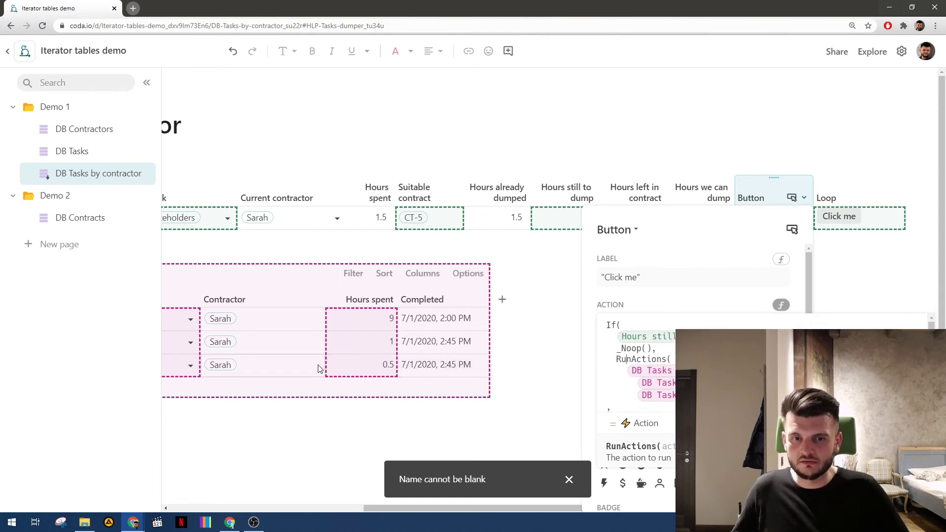
scroll(668, 360, down, 1)
scroll(660, 364, down, 1)
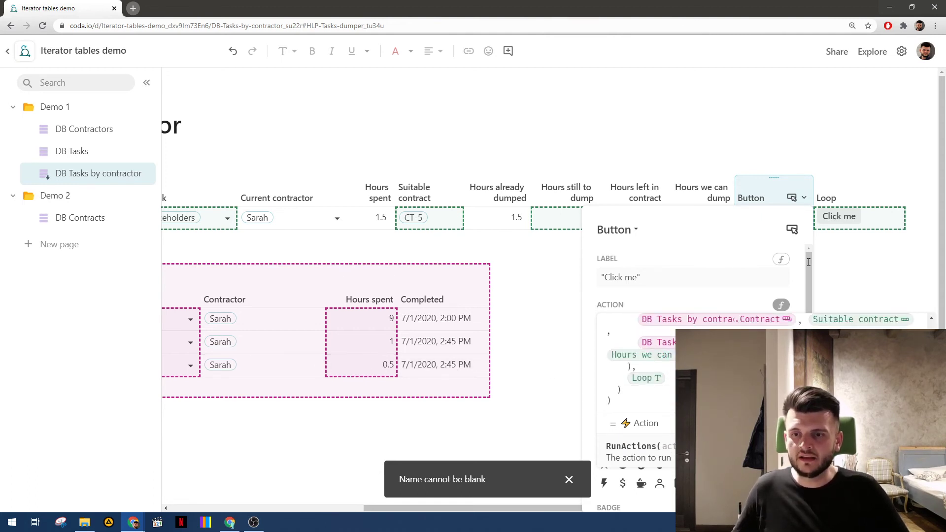
click(654, 405)
key(Return)
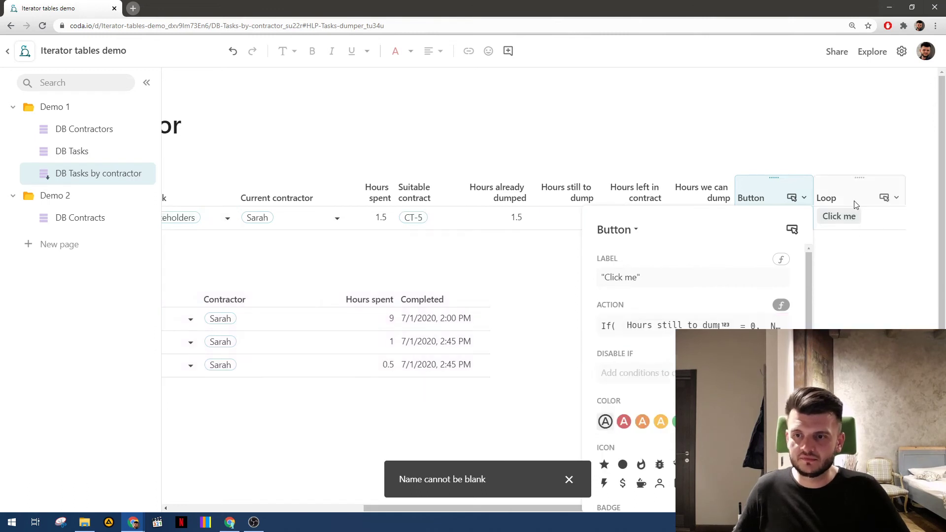
- Set the Loop column's action formula to Button and close its options
click(853, 203)
click(882, 199)
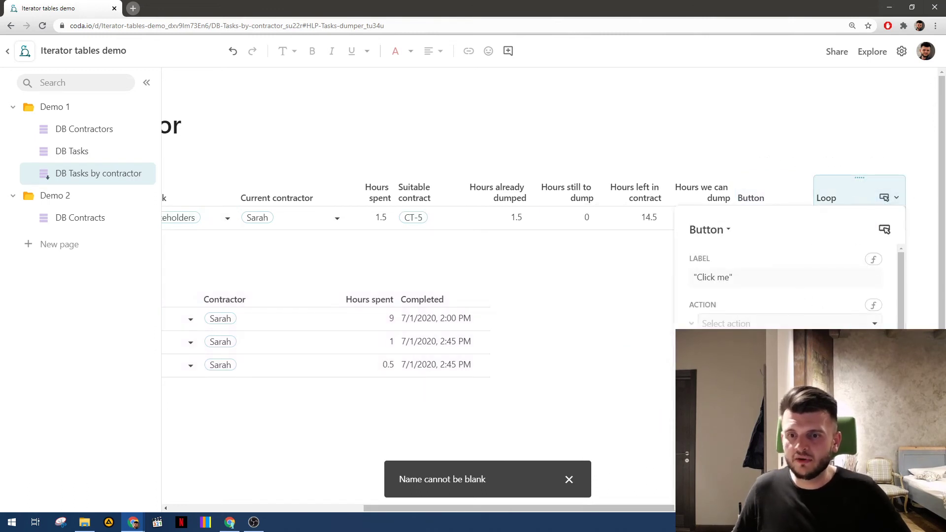
click(873, 305)
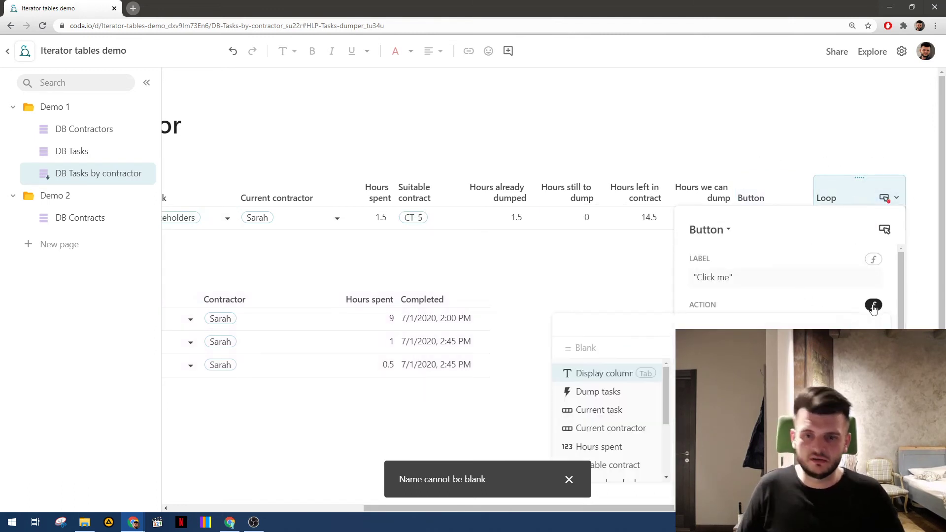
click(873, 306)
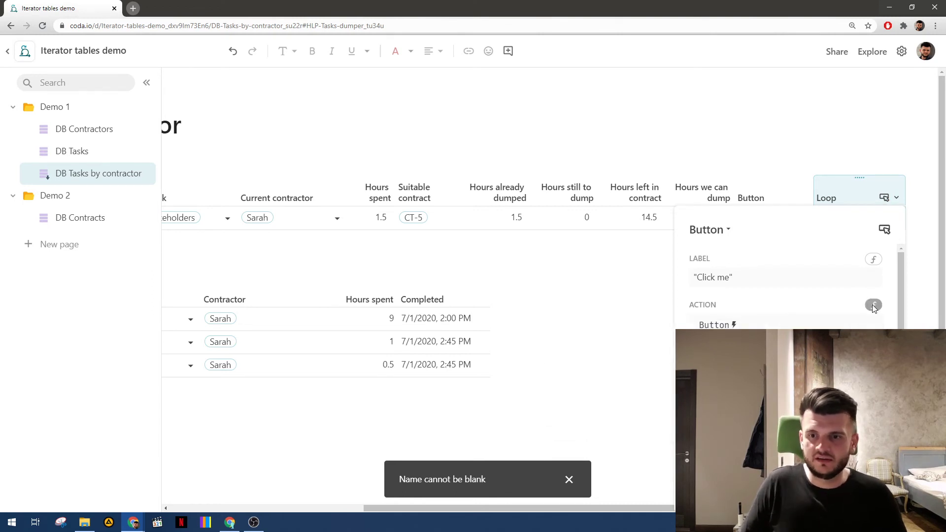
click(844, 183)
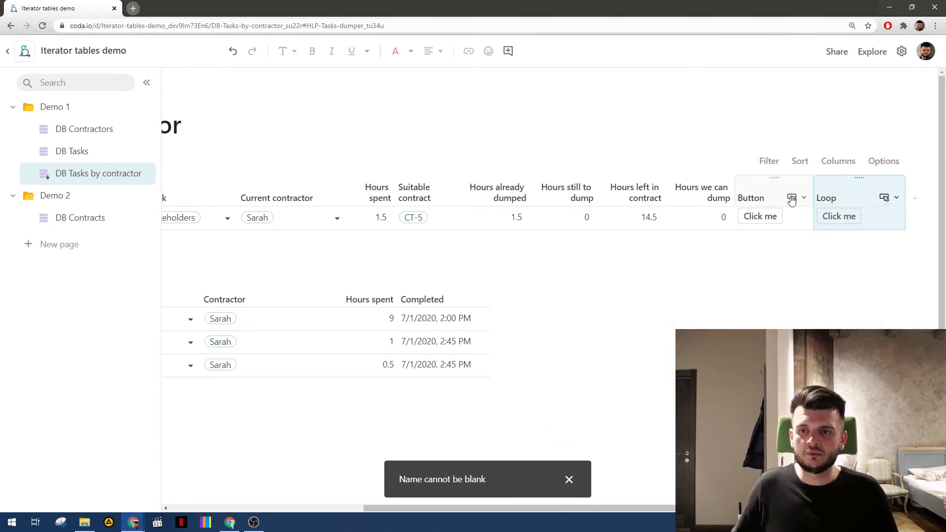
- Rename the Button column of HLP Tasks dumper to "Dump task hours"
click(573, 220)
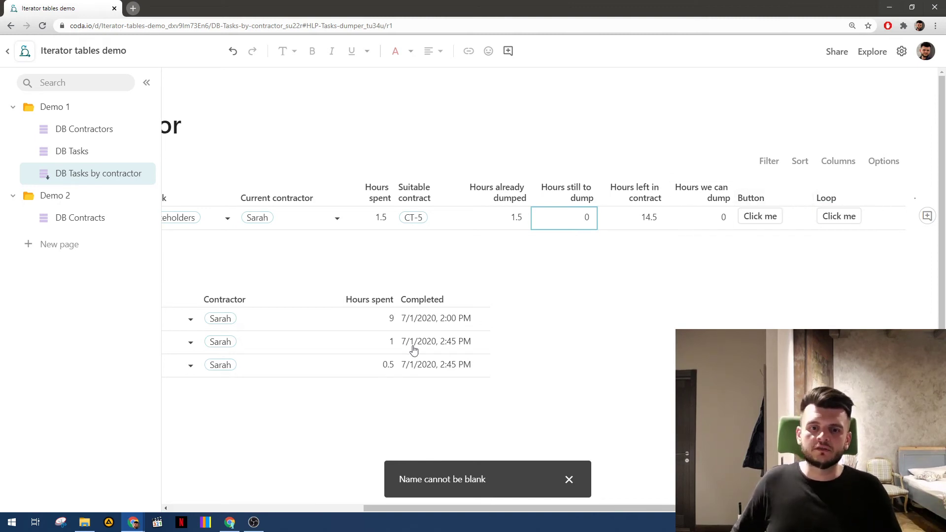
click(895, 187)
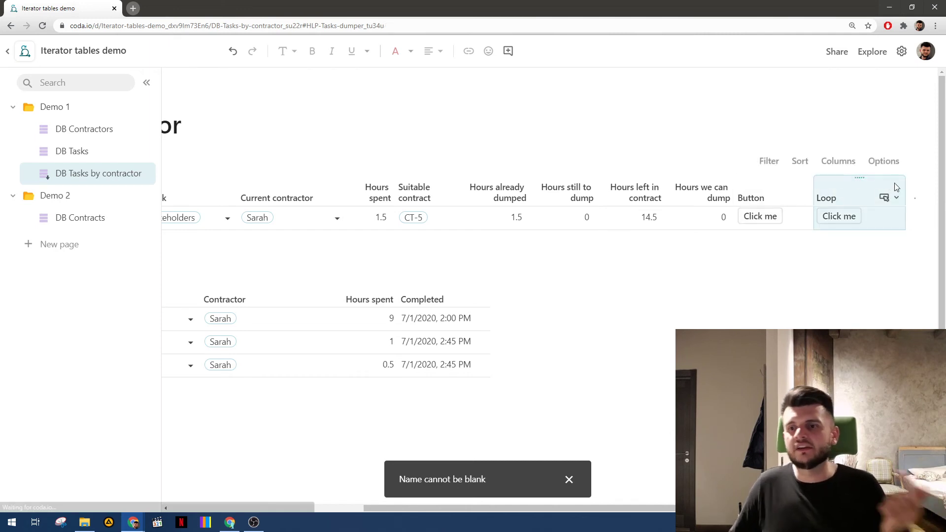
click(768, 198)
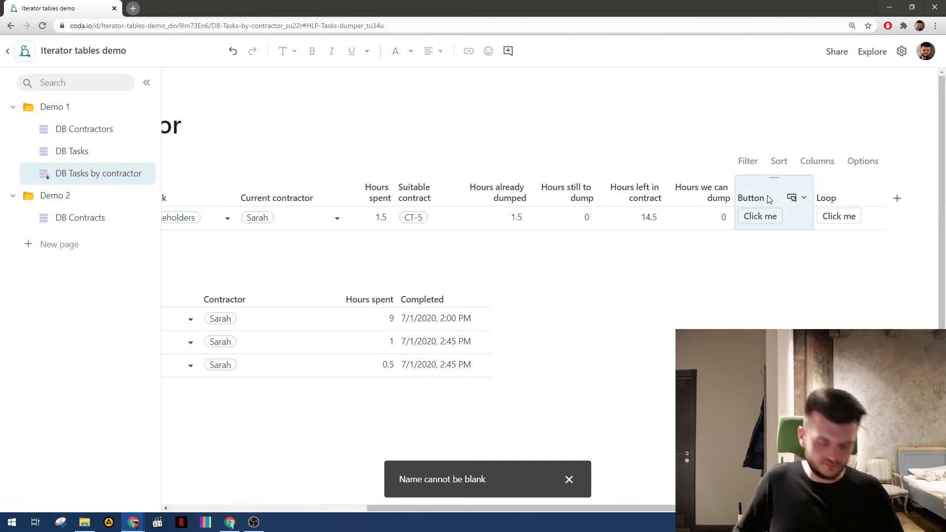
double_click(769, 198)
text(Dump)
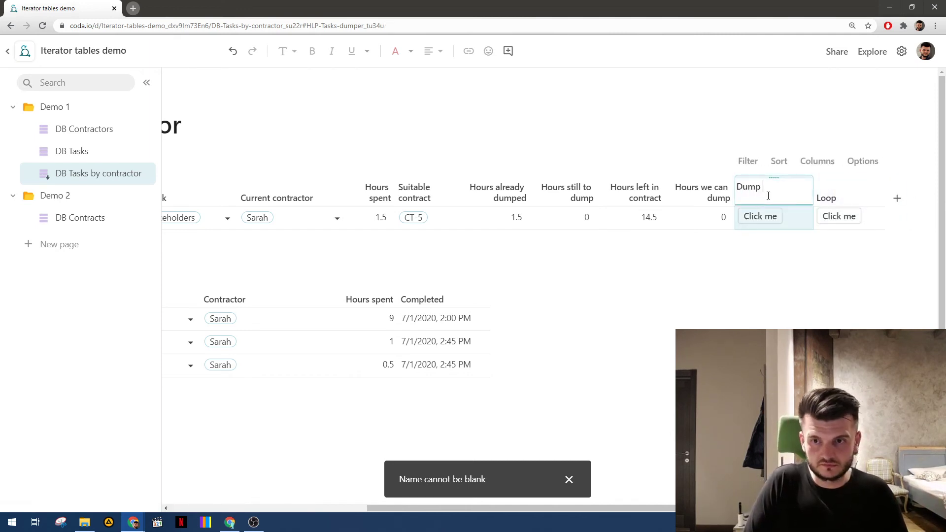
text( task hours)
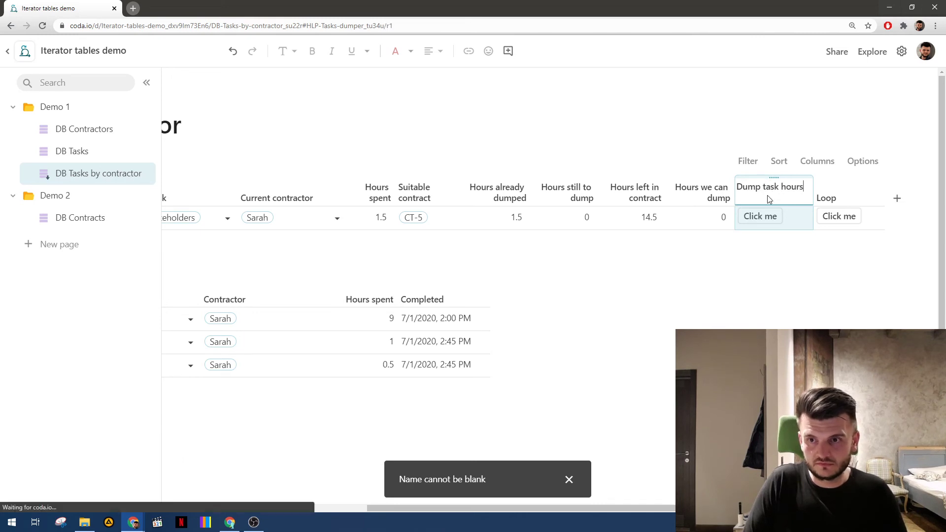
click(784, 212)
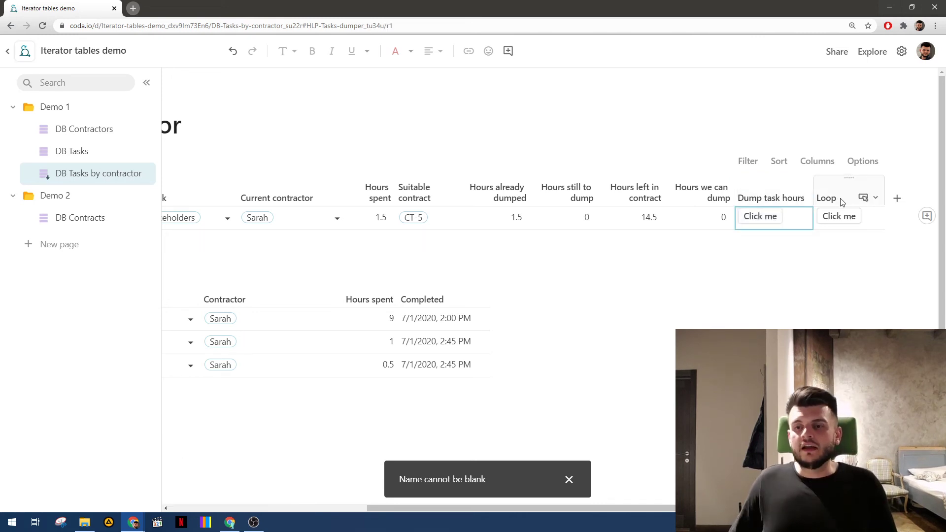
- Review the Dump task hours column's action formula, examining the If condition on Hours still to dump and the _Noop branch
click(804, 198)
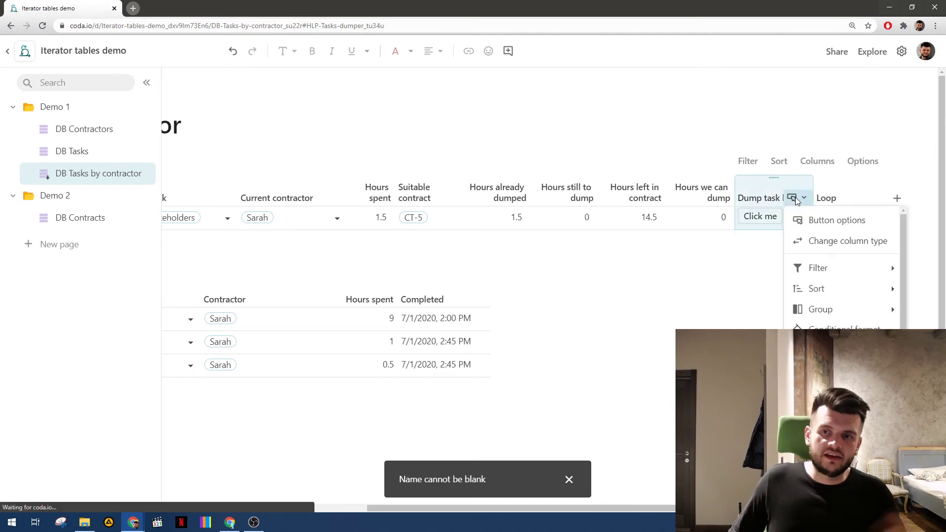
click(812, 223)
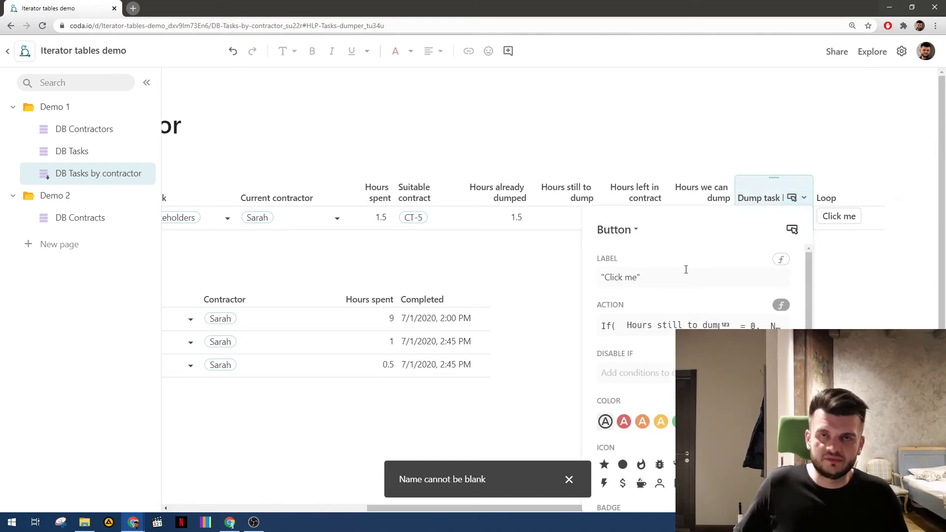
click(651, 324)
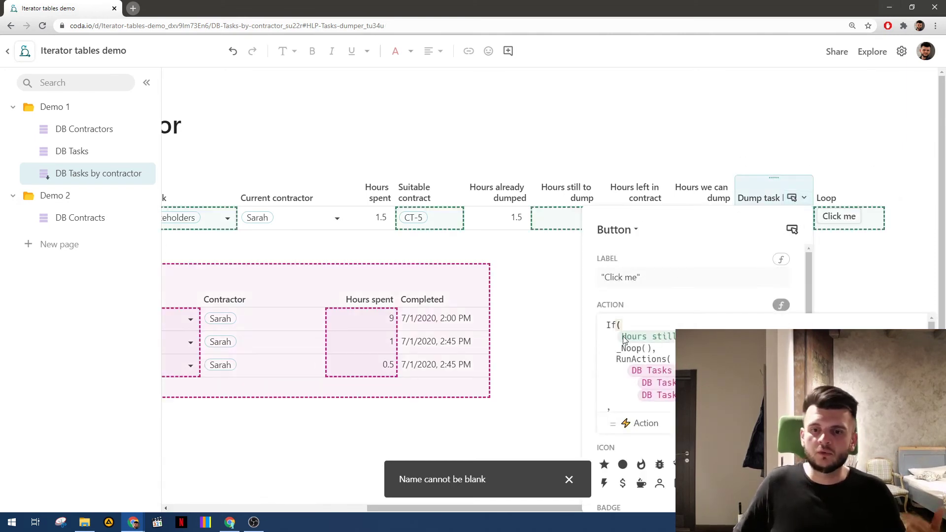
click(658, 339)
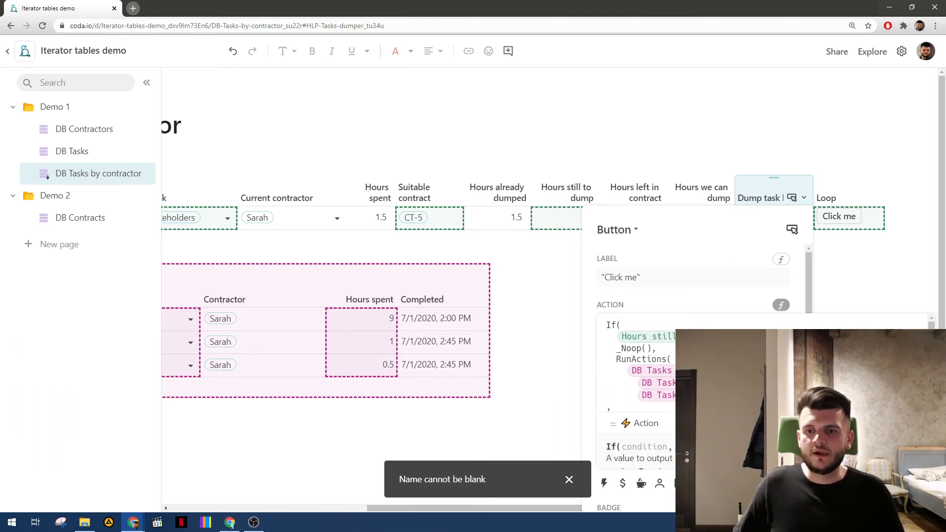
click(734, 337)
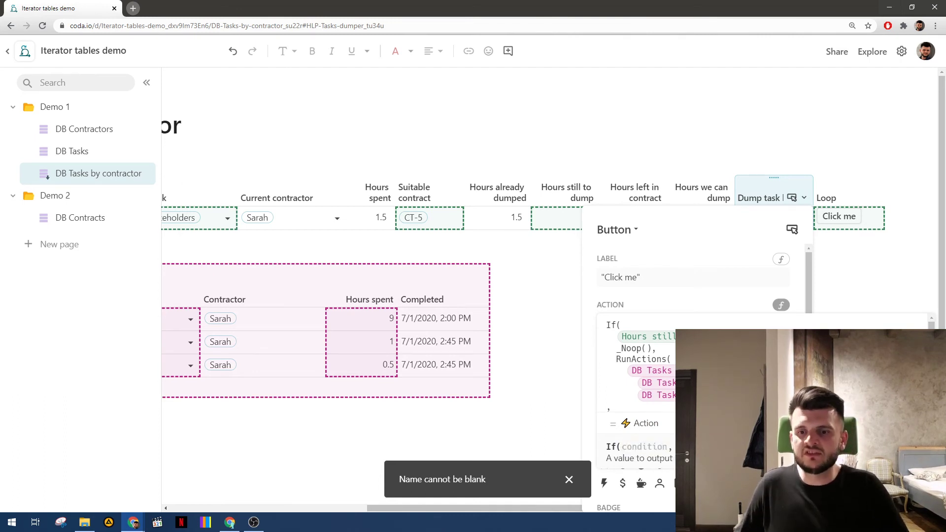
scroll(641, 365, down, 2)
scroll(640, 365, up, 2)
click(639, 348)
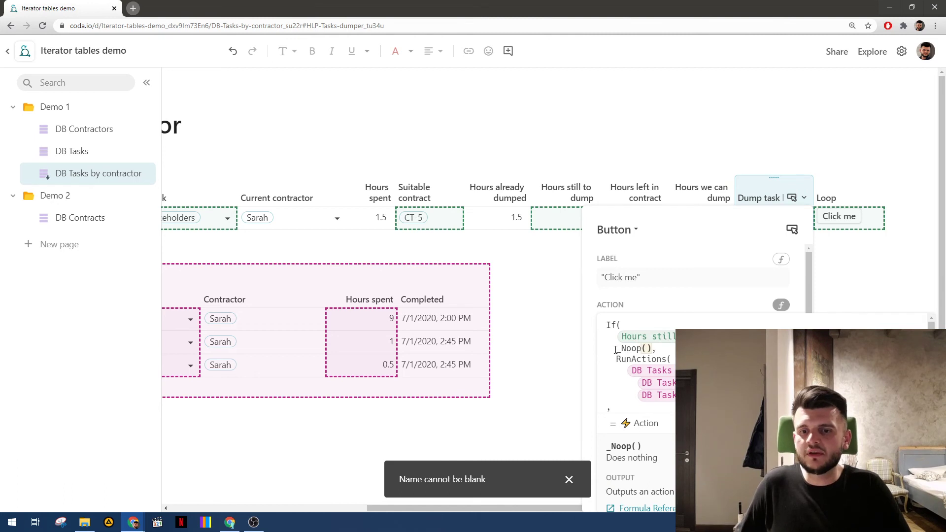
click(662, 350)
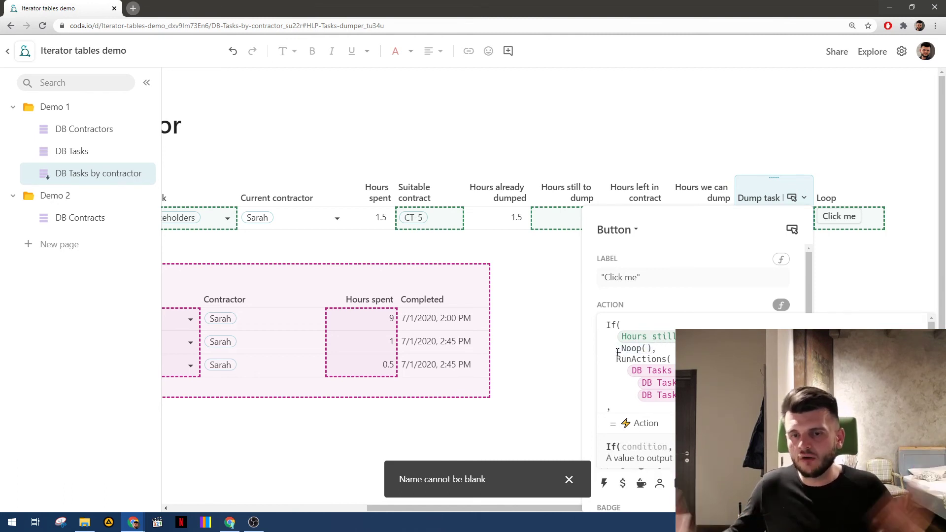
click(714, 280)
key(Escape)
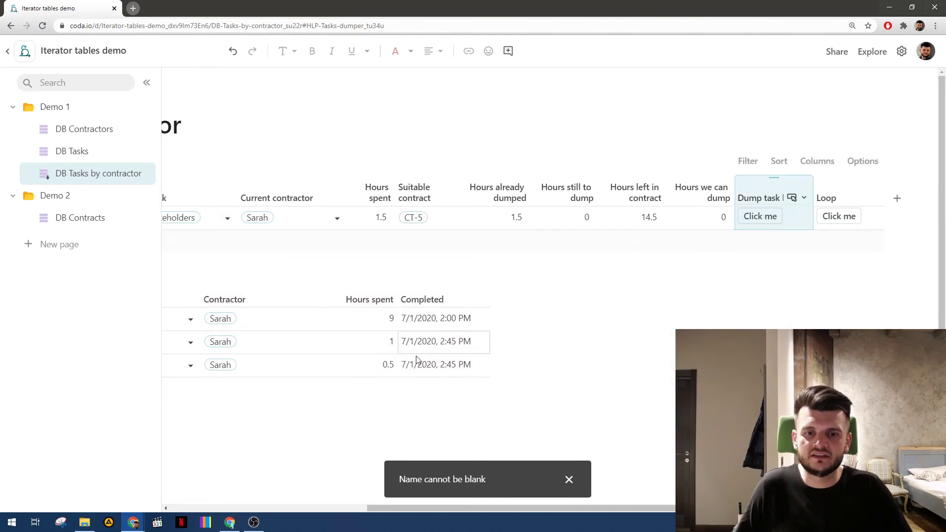
- Delete the two Meet stakeholders rows from the DB Tasks by contractor table
scroll(418, 356, left, 8)
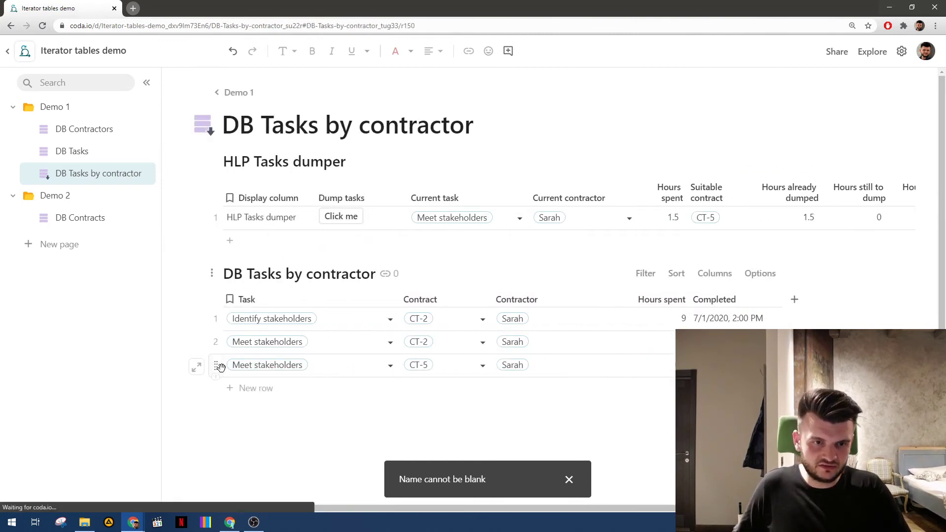
click(220, 368)
key(Delete)
key(Delete)
- Run the Dump task hours button in the HLP Tasks dumper row and check the entries in DB Tasks by contractor
scroll(435, 323, right, 7)
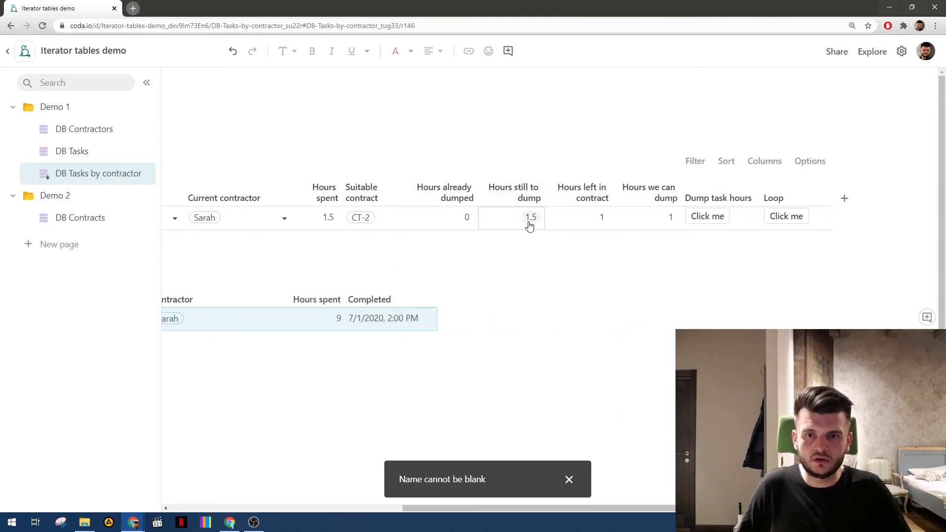
click(709, 217)
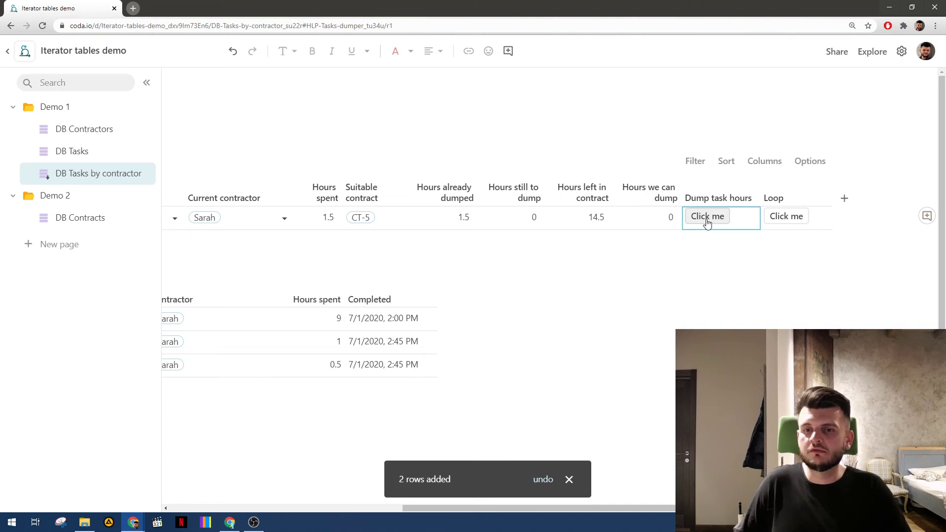
scroll(348, 325, left, 5)
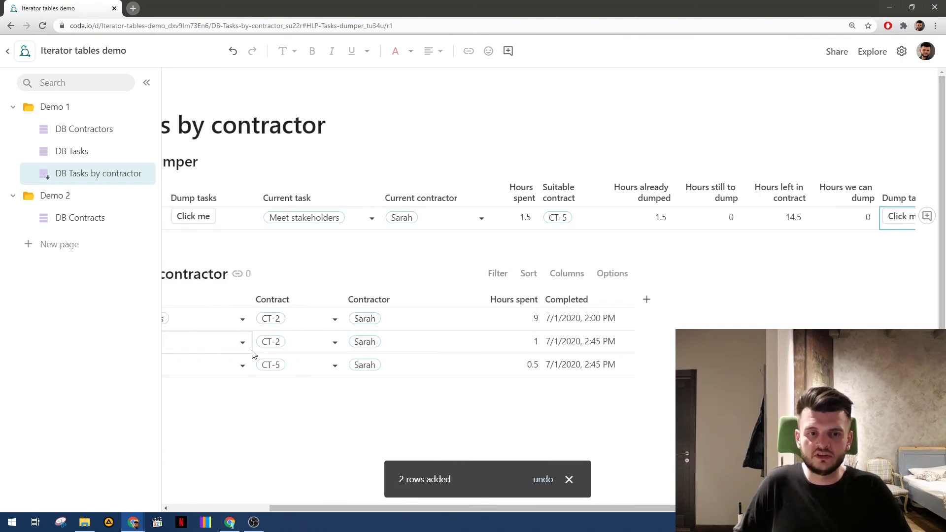
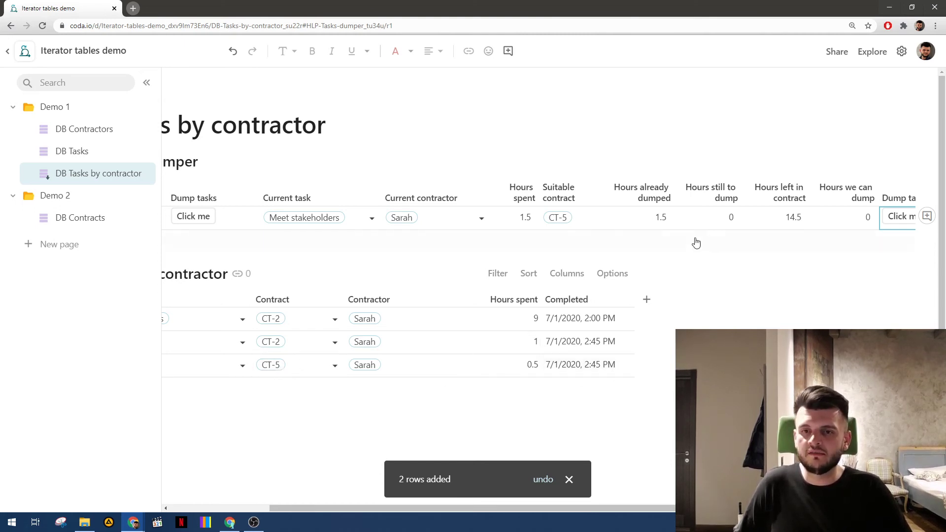
scroll(649, 217, left, 2)
scroll(649, 217, left, 3)
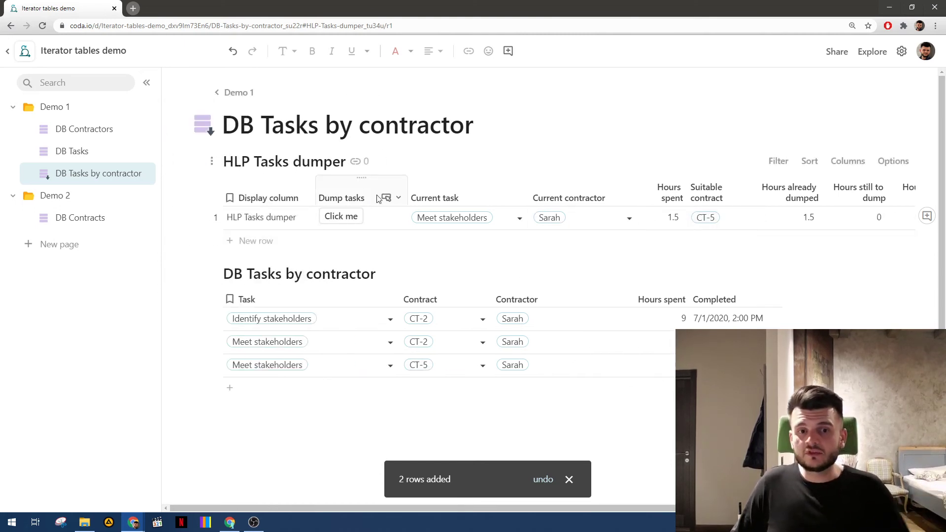
- Look over the Dump tasks button options, the dumper's calculated columns and the rows in DB Tasks by contractor
click(388, 199)
click(428, 220)
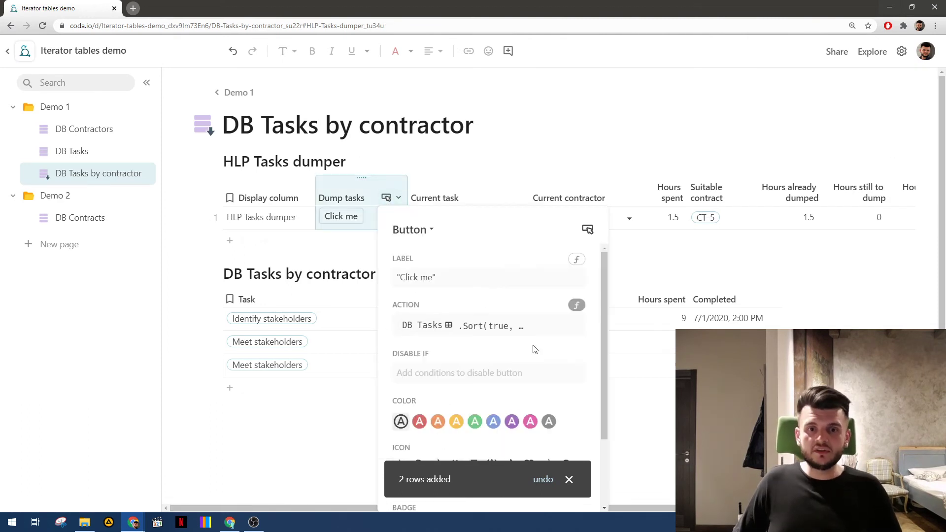
click(457, 196)
scroll(418, 217, right, 4)
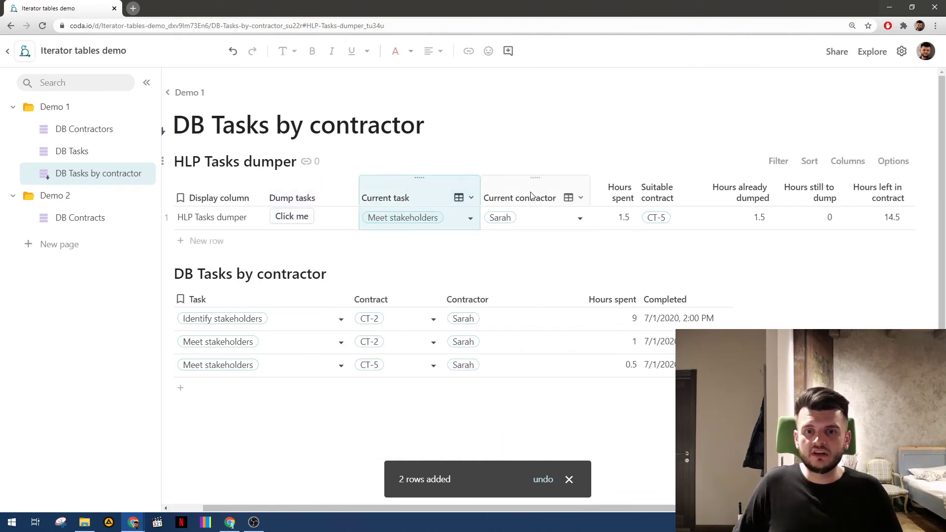
scroll(592, 199, right, 7)
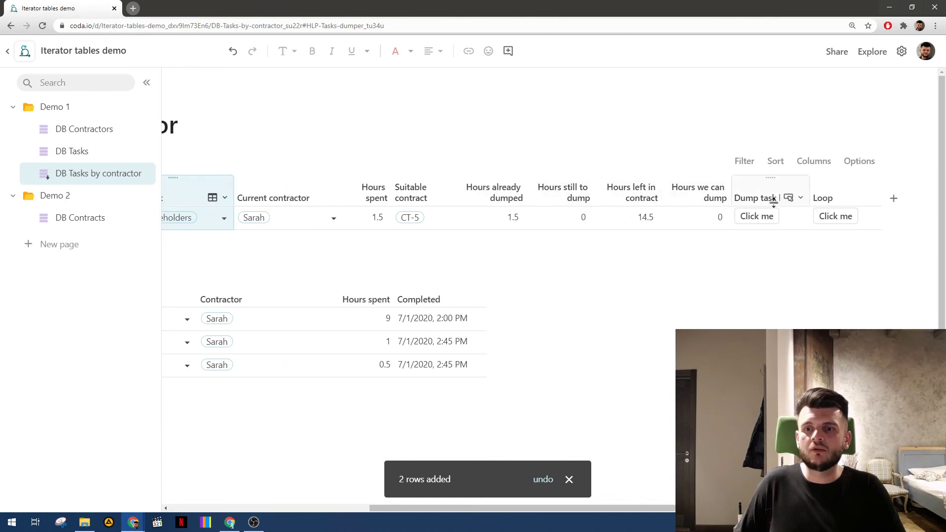
click(754, 218)
scroll(714, 222, left, 3)
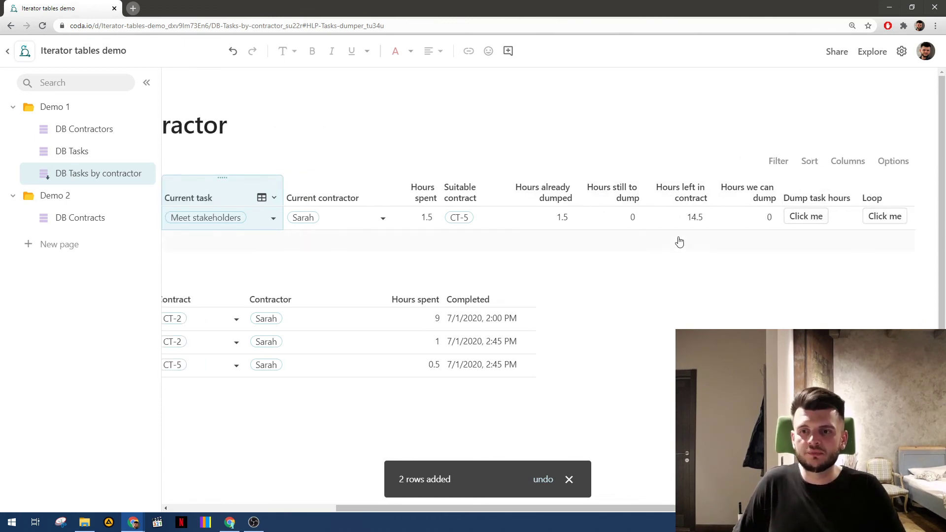
scroll(619, 279, left, 4)
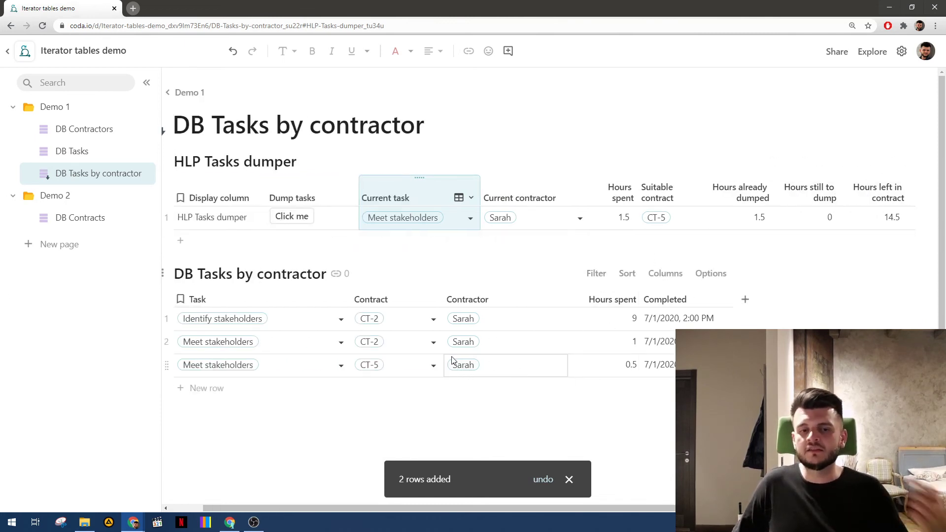
scroll(729, 212, right, 2)
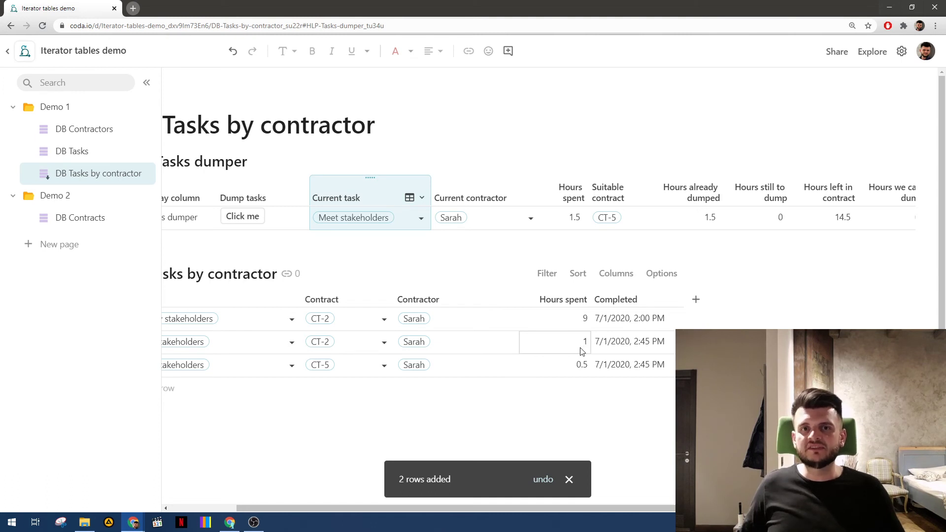
- Examine the Suitable contract column's formula that filters, sorts and picks the first contract from DB Contracts
click(635, 218)
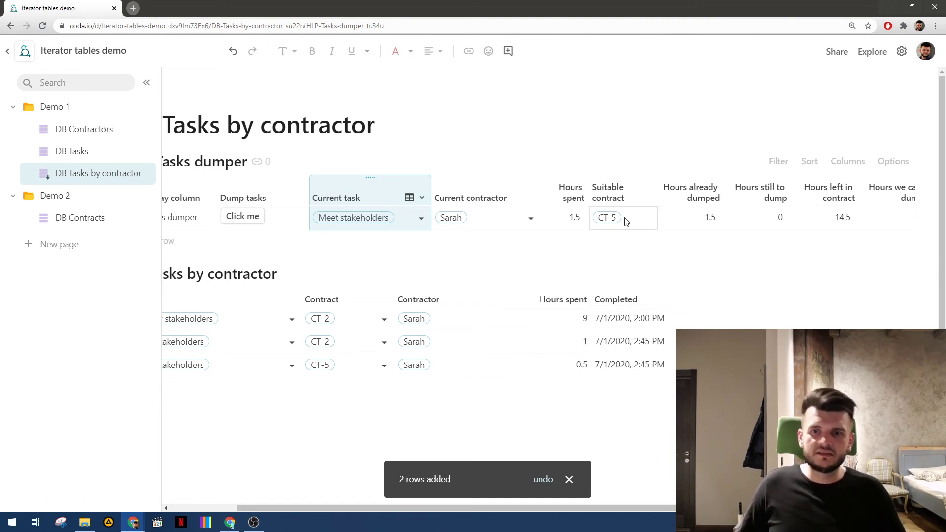
click(623, 202)
click(640, 241)
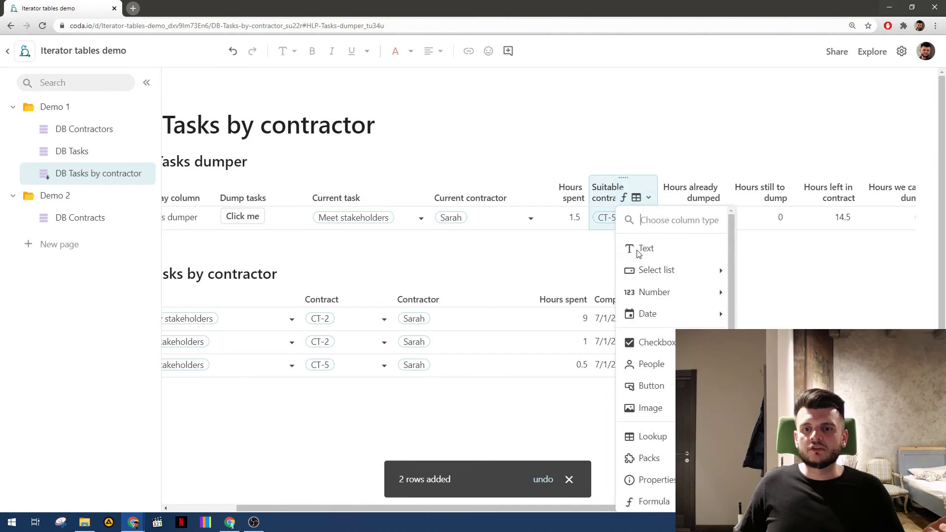
key(Escape)
click(641, 261)
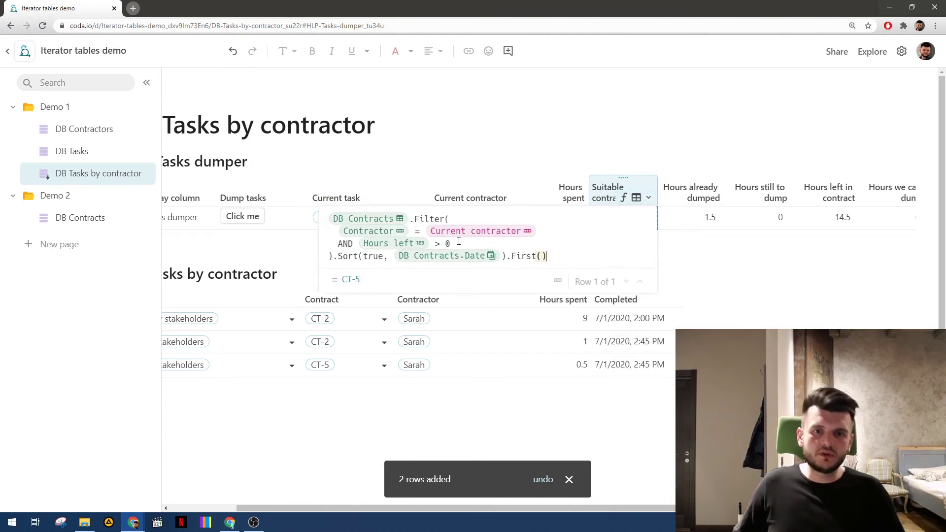
click(607, 217)
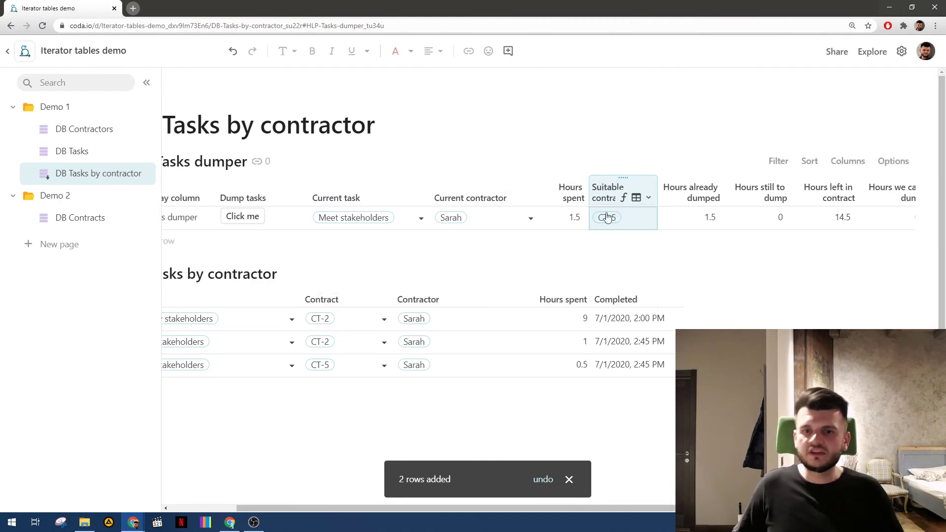
- Open the Dump tasks button's action formula and review how it sorts DB Tasks and sets Current task for each item
scroll(607, 218, left, 2)
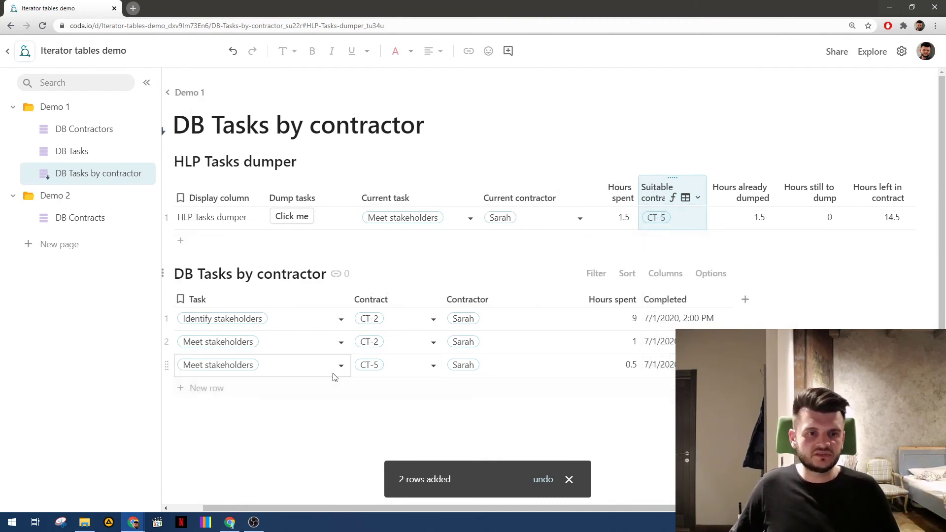
scroll(334, 377, left, 2)
click(394, 200)
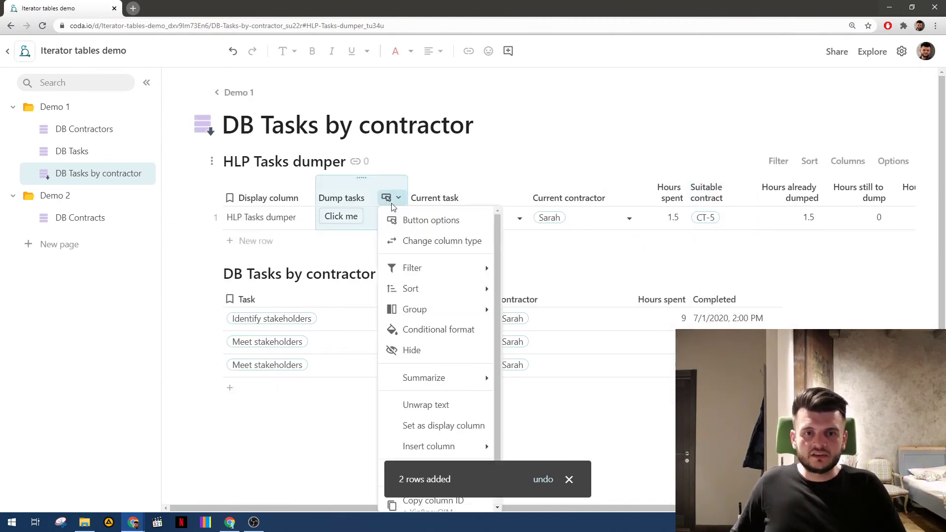
click(425, 220)
click(491, 328)
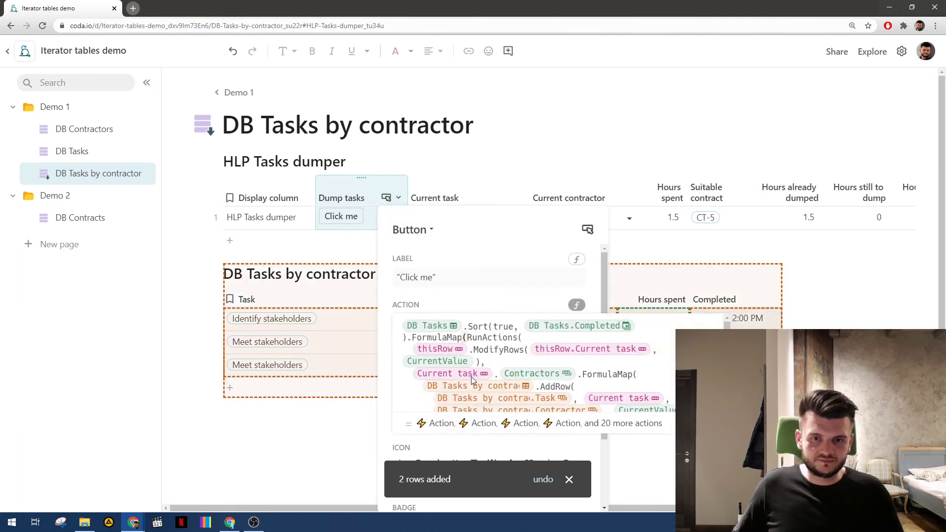
click(489, 350)
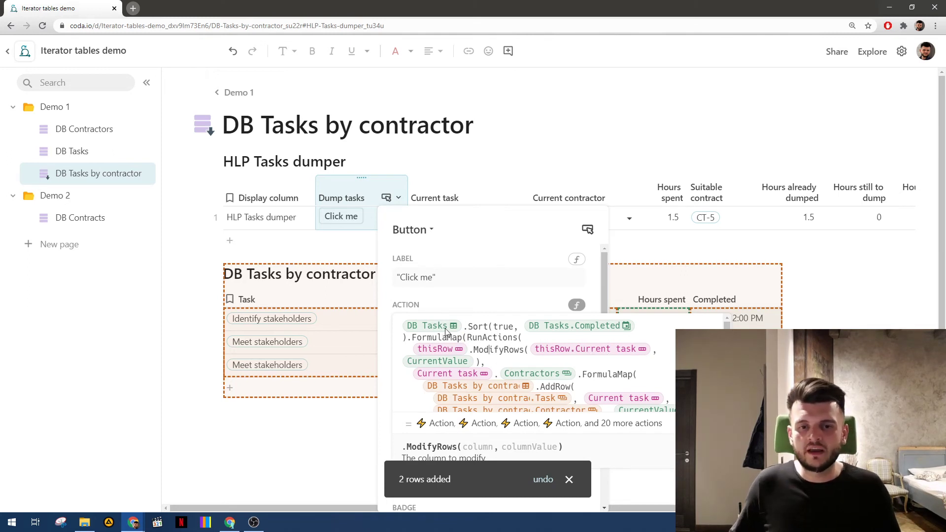
click(559, 333)
click(569, 351)
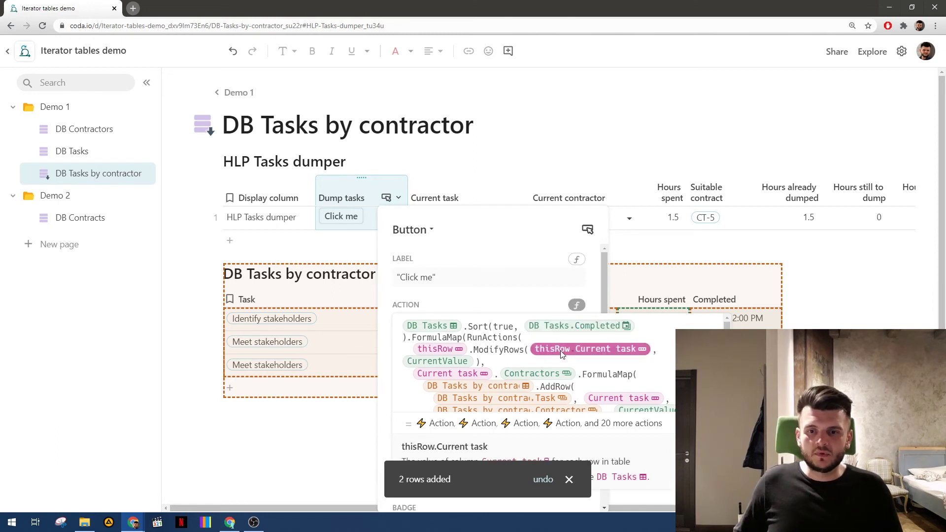
click(436, 361)
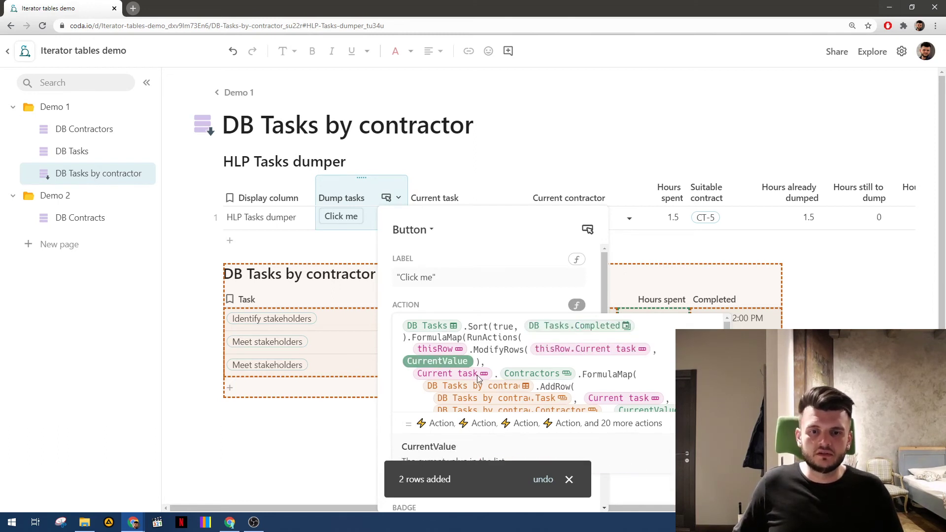
- Replace the AddRow action inside the Contractors FormulaMap with an empty multi-line RunActions call
click(566, 378)
click(611, 376)
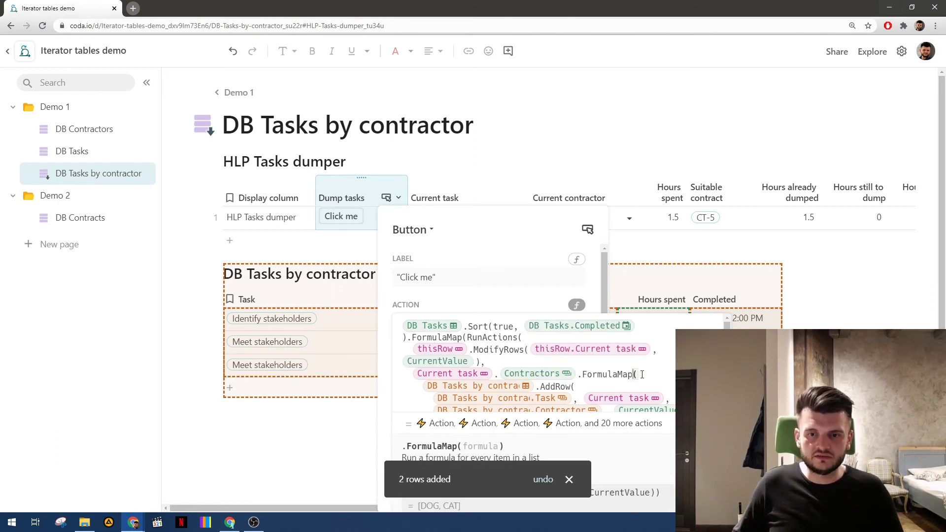
scroll(431, 381, down, 3)
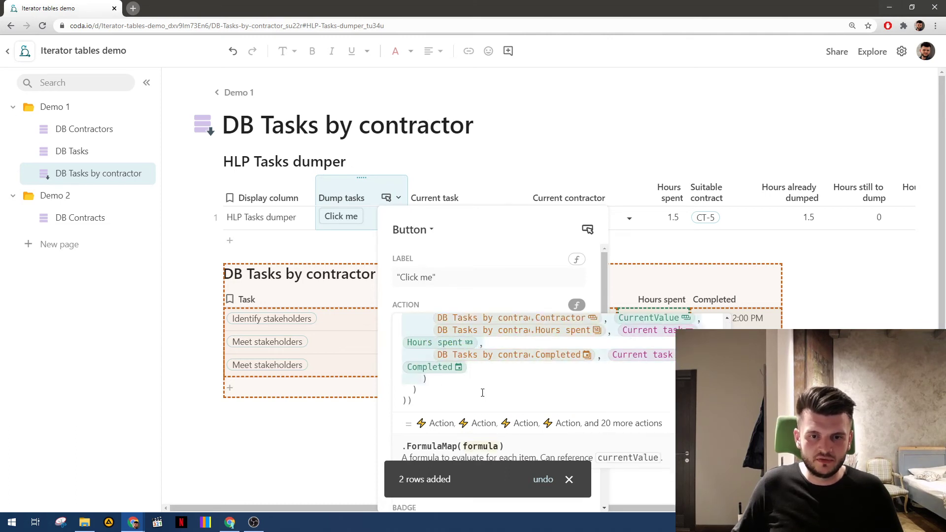
scroll(431, 380, up, 3)
text(RunActions()
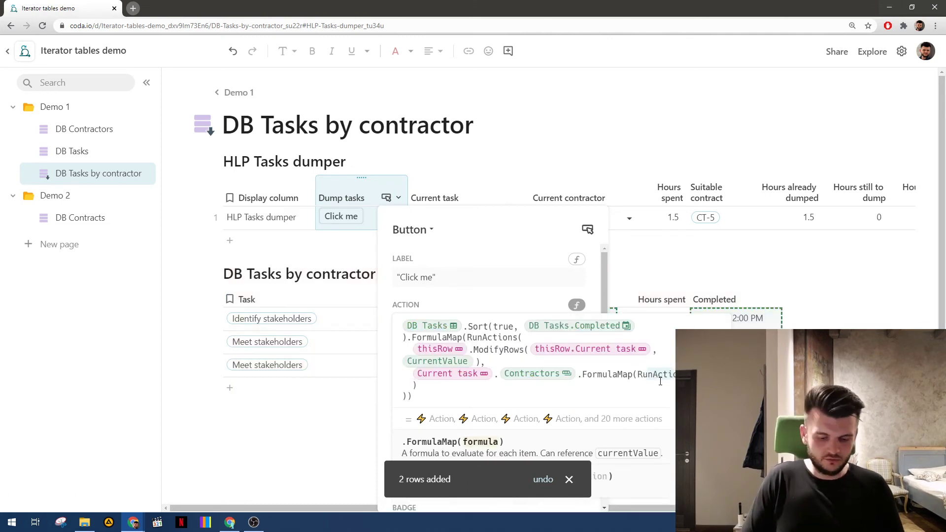
key(shift+Return)
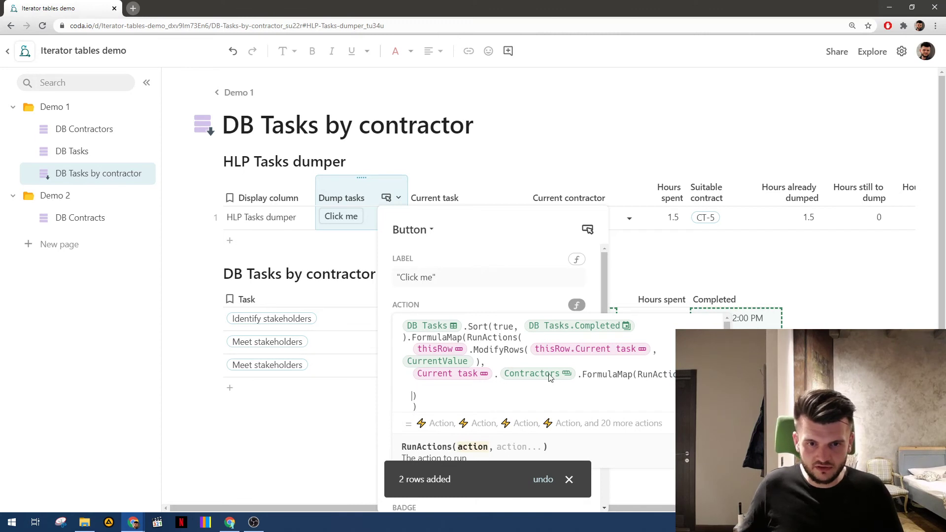
- Add thisRow.ModifyRows(thisRow.Current contractor, CurrentValue) as the first action inside the inner RunActions
click(534, 391)
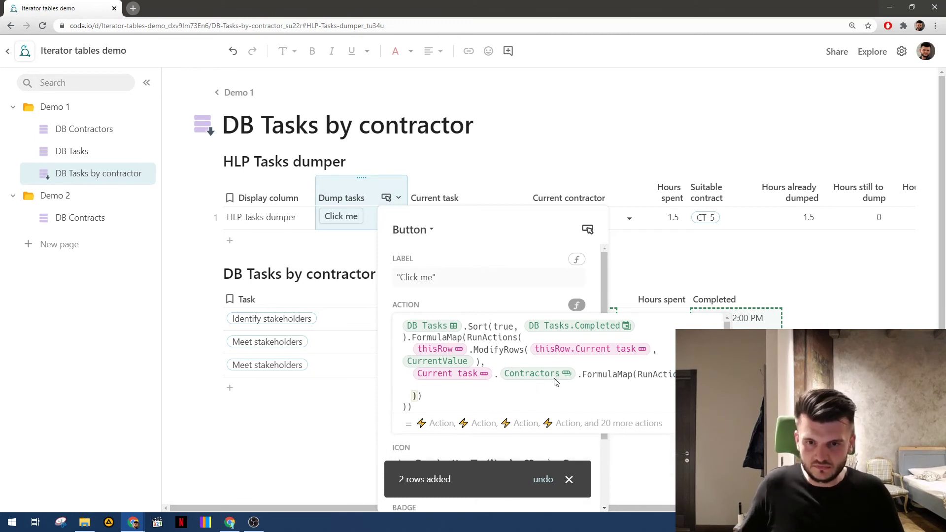
click(550, 388)
text(t)
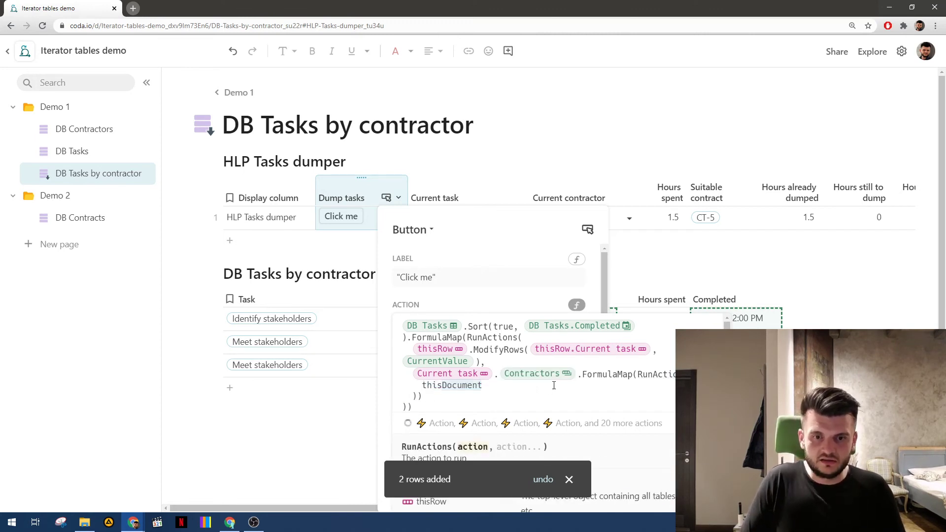
text(hisRow.ModifyRows(Current task)
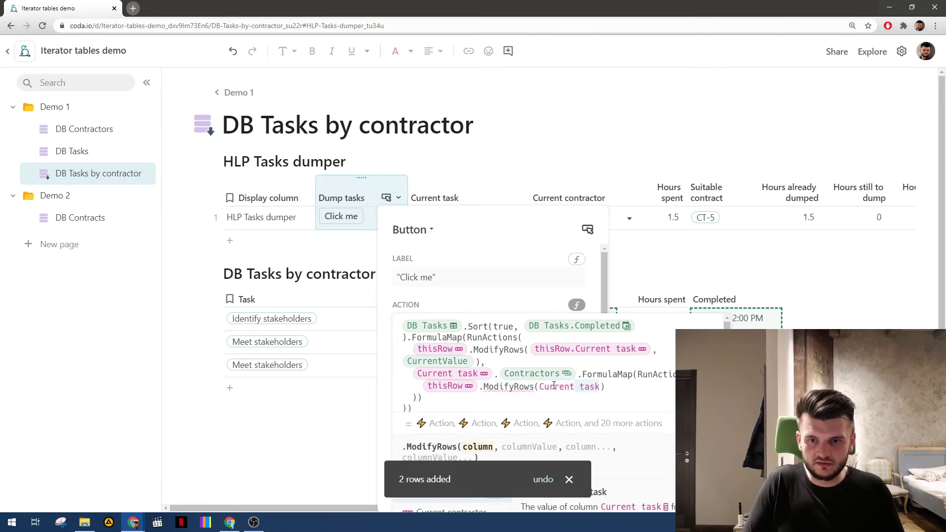
key(Down)
key(Return)
text(, Cu)
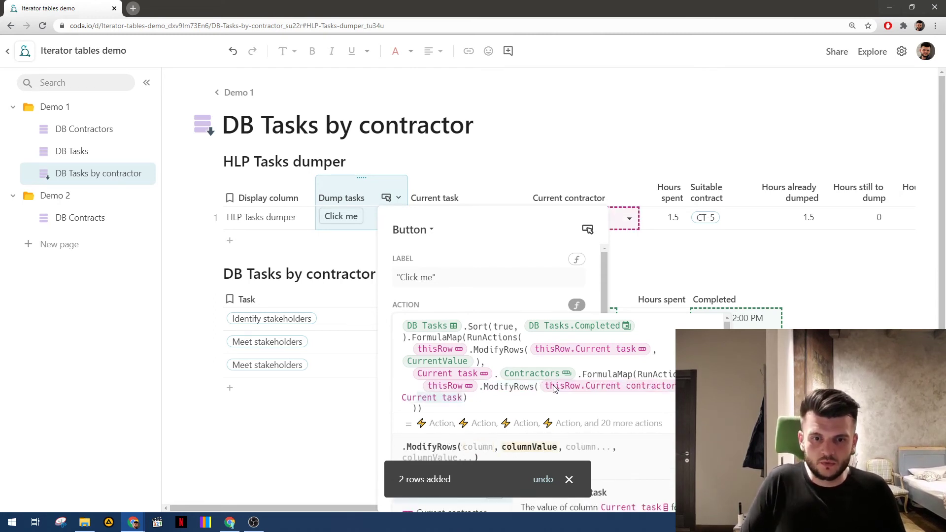
text(rrent va)
key(BackSpace)
key(BackSpace)
key(BackSpace)
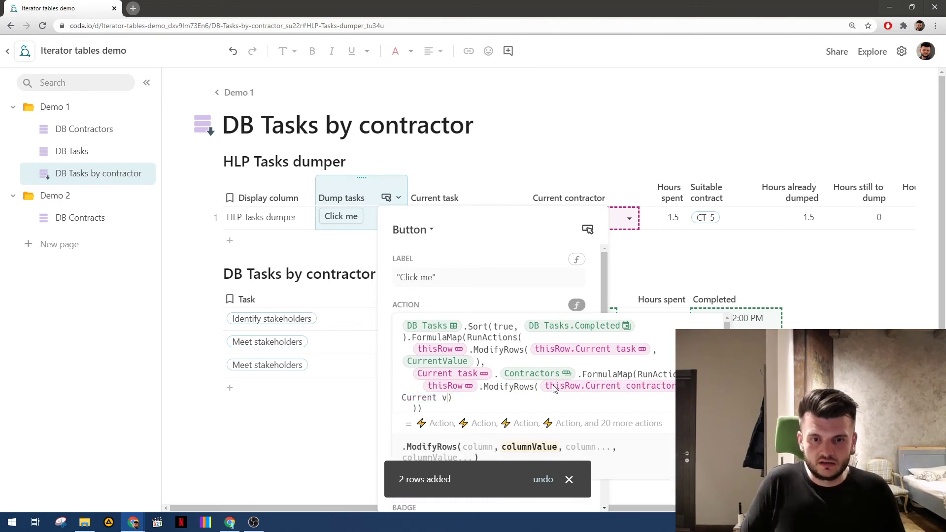
text(Value)
key(Return)
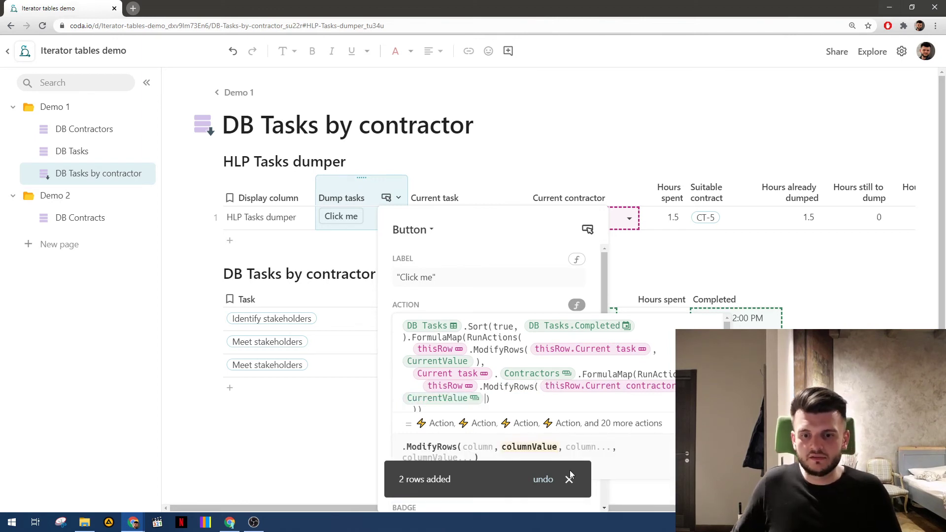
click(570, 472)
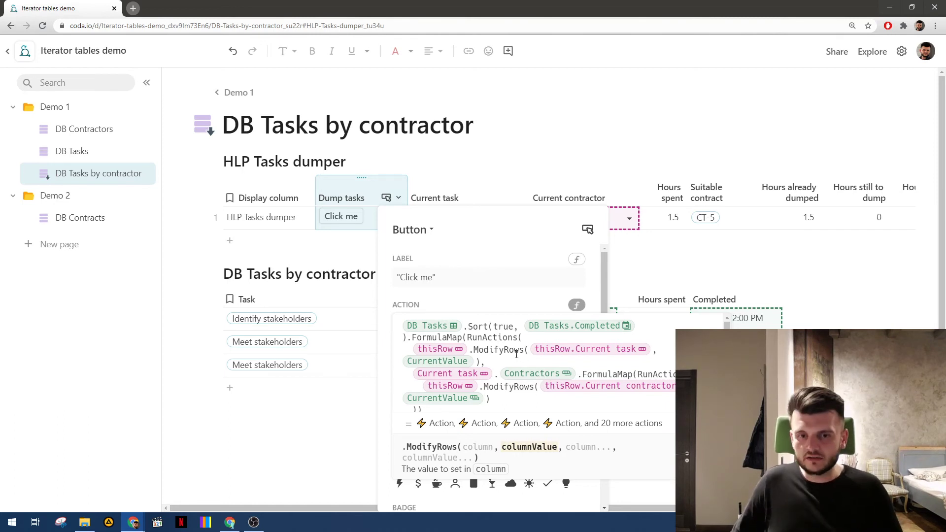
- Add the Dump task hours button as the second action of the inner RunActions and save the formula
click(513, 397)
text(,)
key(Return)
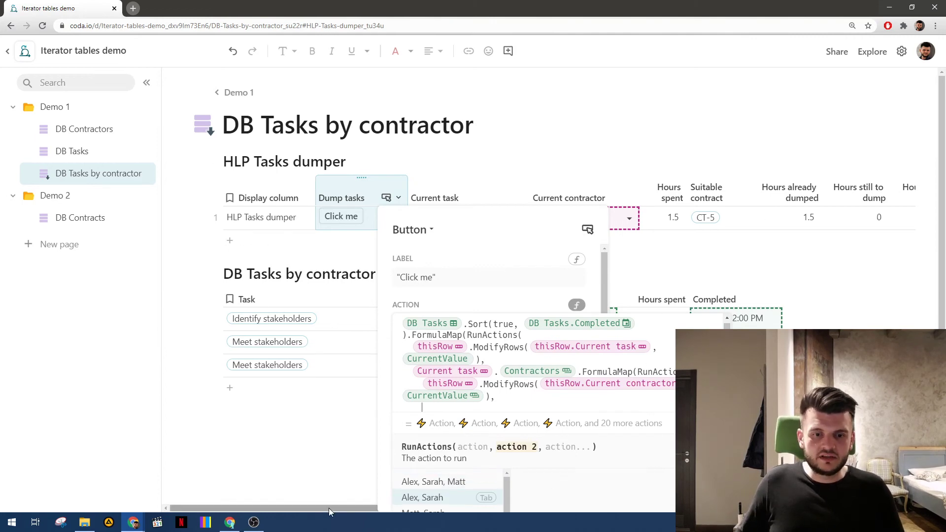
mouse_move(329, 507)
mouse_down()
mouse_move(524, 495)
mouse_move(325, 499)
mouse_up()
scroll(560, 371, down, 1)
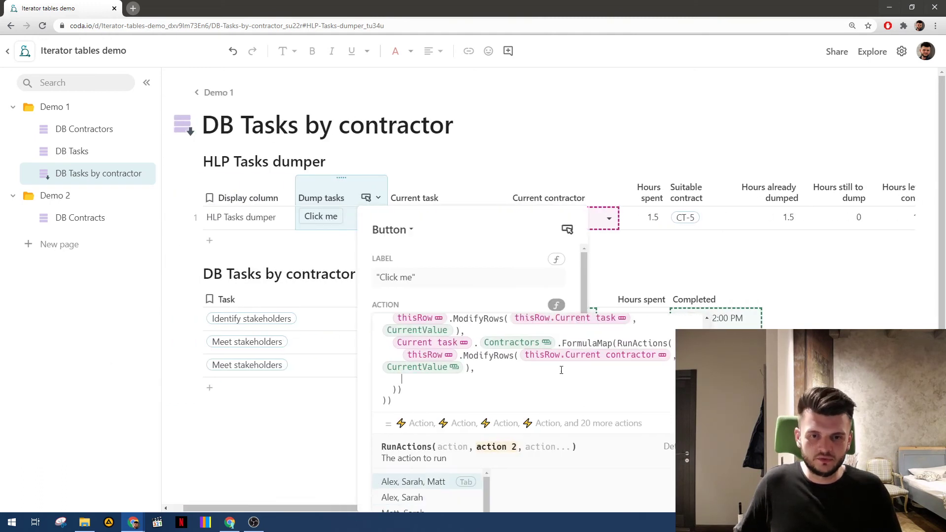
text(Dump tasks)
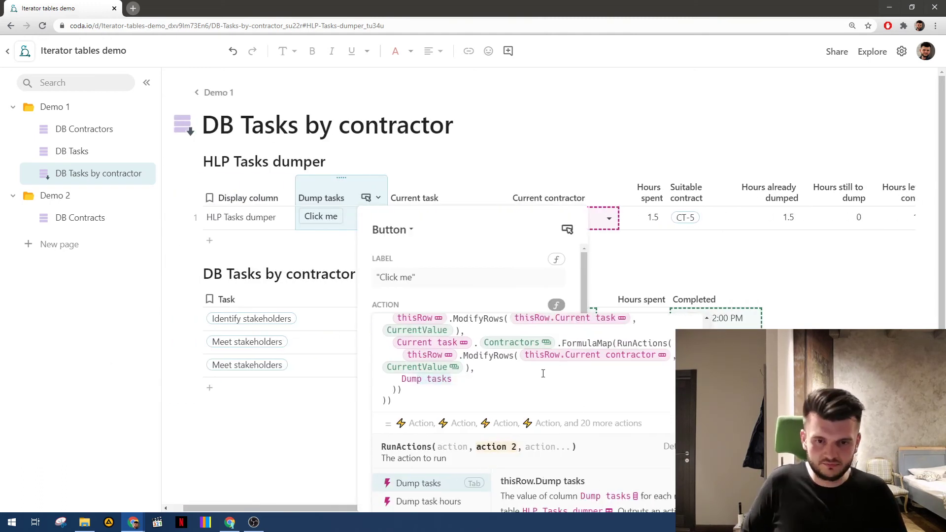
key(Down)
key(Tab)
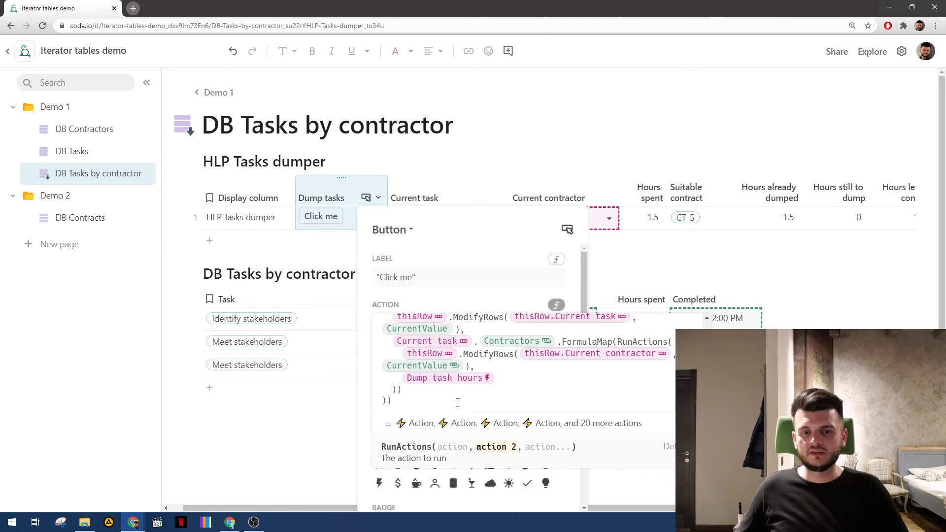
key(Return)
click(539, 202)
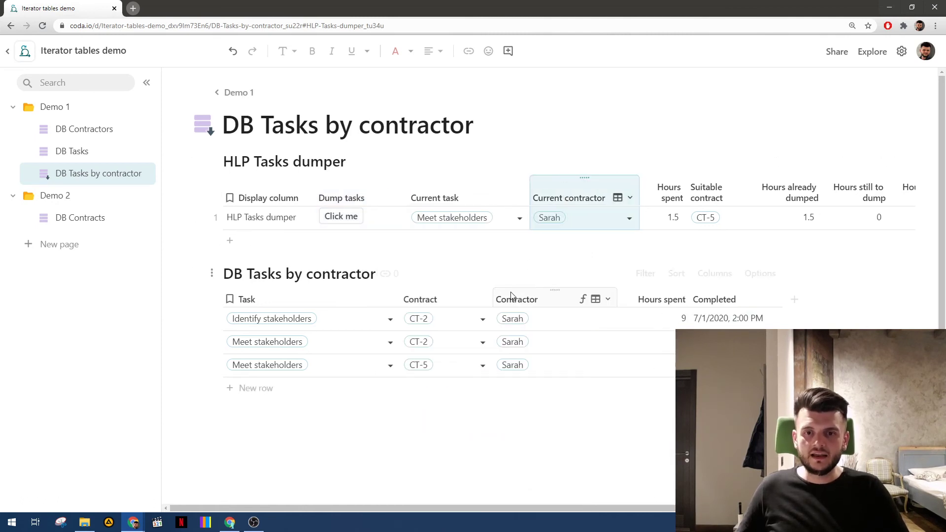
- Delete all rows from DB Tasks by contractor and run the Dump tasks button in the HLP Tasks dumper row
click(215, 315)
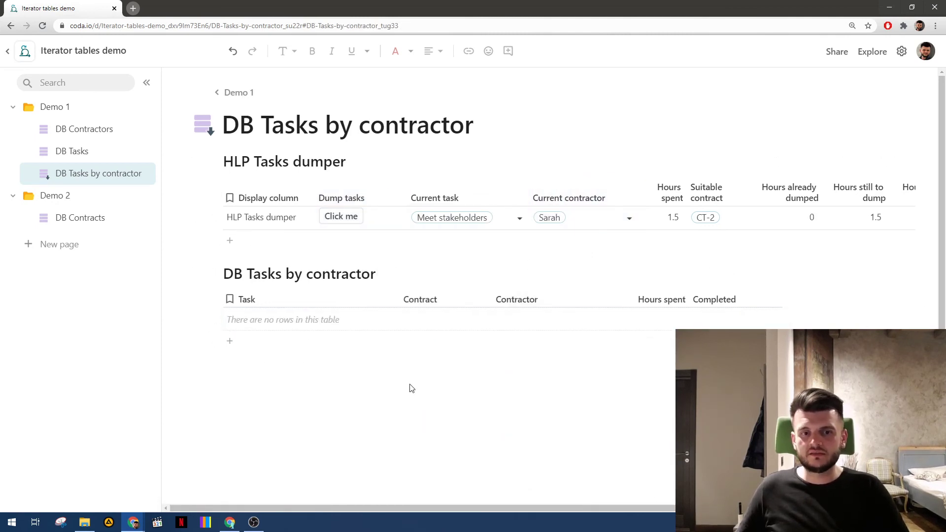
click(339, 218)
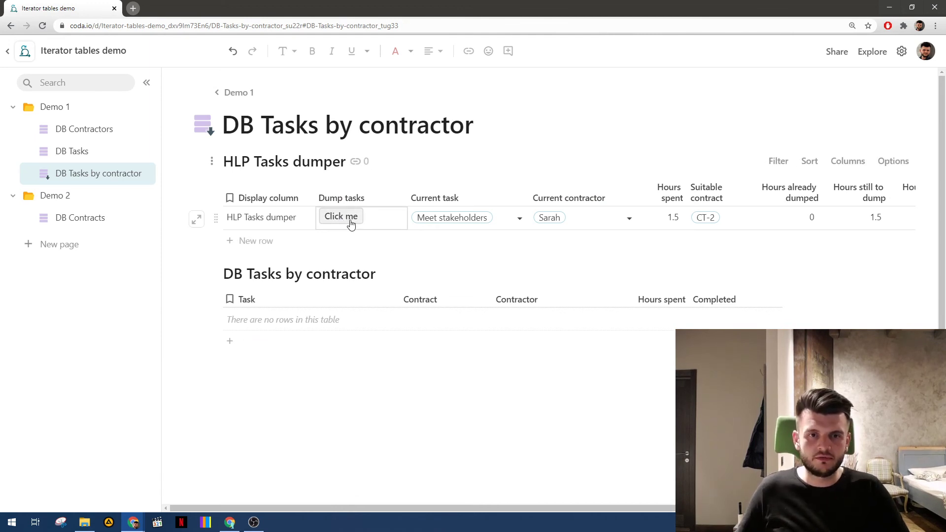
click(351, 223)
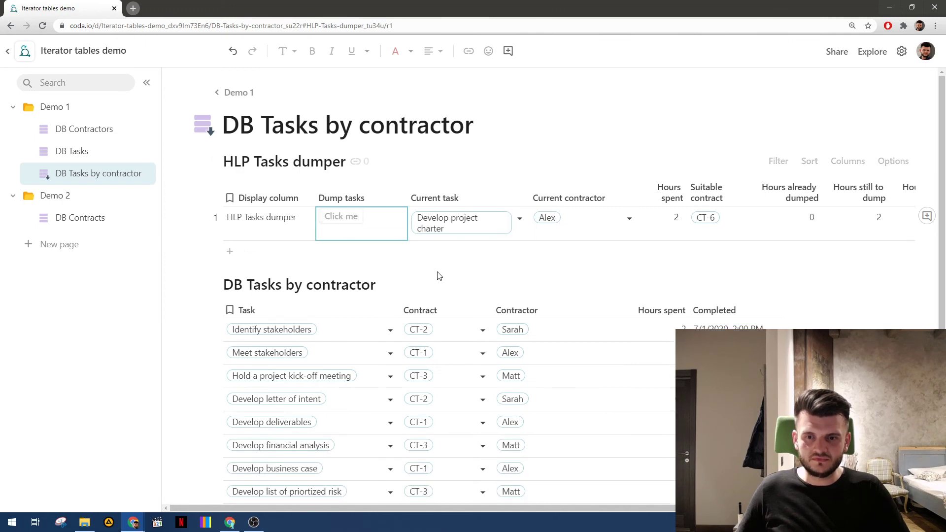
- Look through the rows added to DB Tasks by contractor, checking their contracts, contractors and hours spent
scroll(438, 276, down, 2)
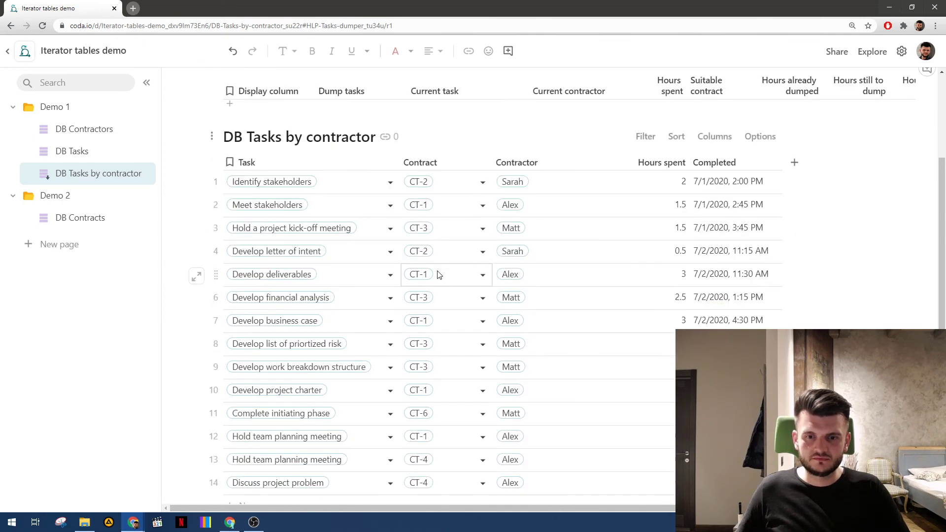
scroll(438, 274, down, 3)
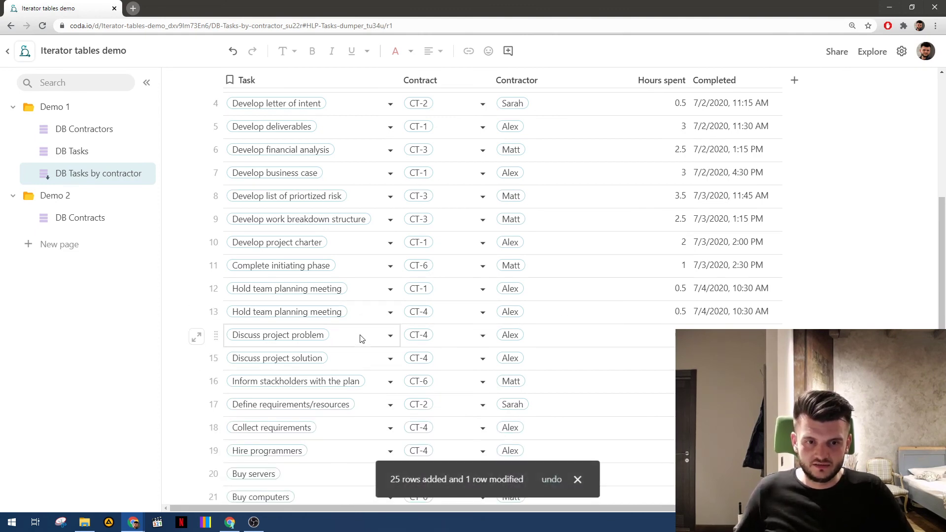
scroll(362, 351, down, 5)
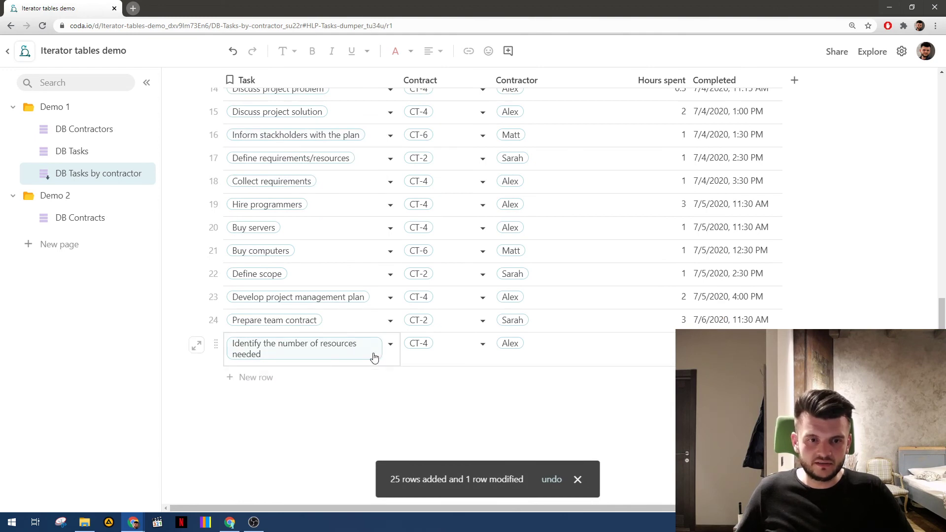
scroll(599, 334, up, 10)
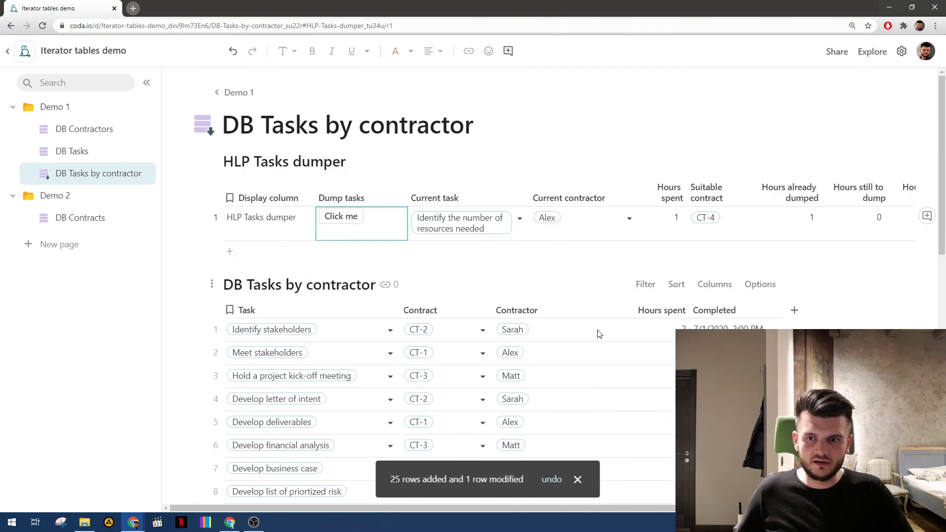
scroll(600, 335, down, 5)
scroll(599, 334, down, 5)
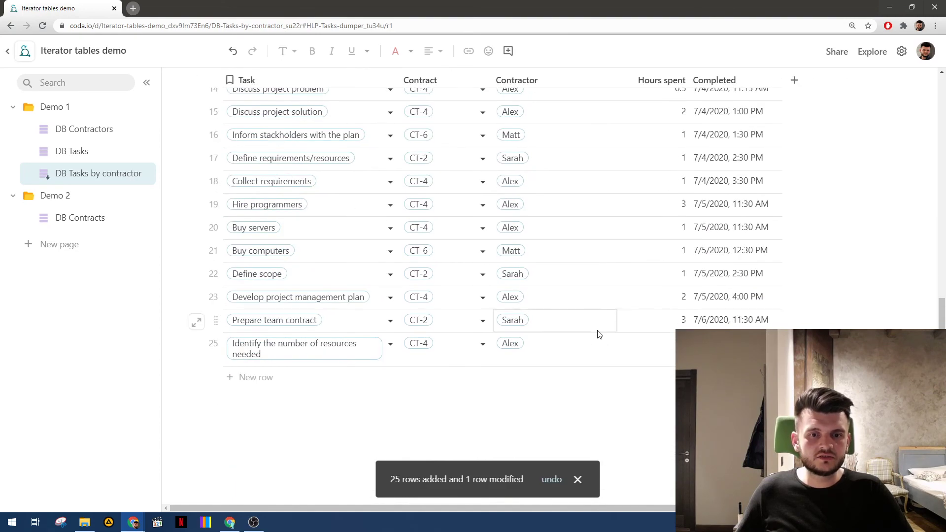
scroll(570, 351, up, 10)
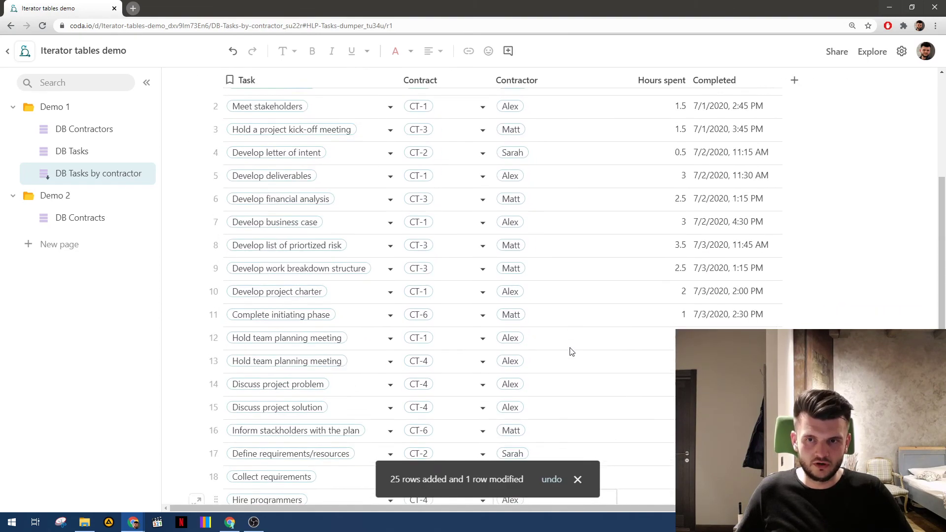
scroll(570, 351, down, 5)
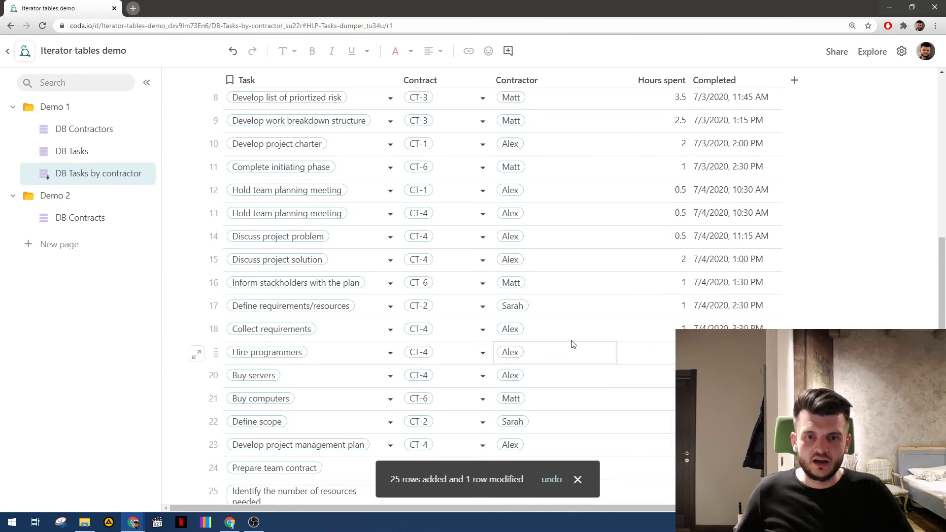
scroll(573, 344, down, 2)
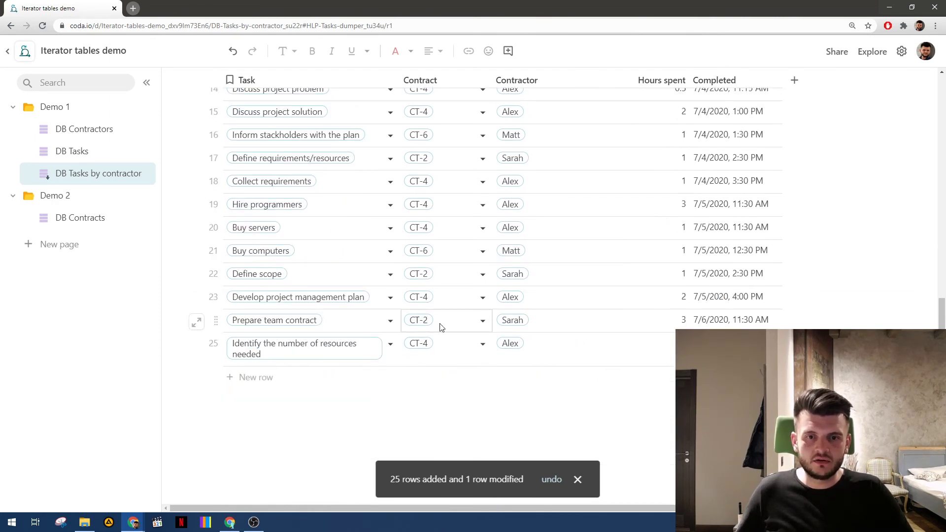
- Open DB Contracts and check each contract's logged tasks, total hours tracked and hours left
click(69, 217)
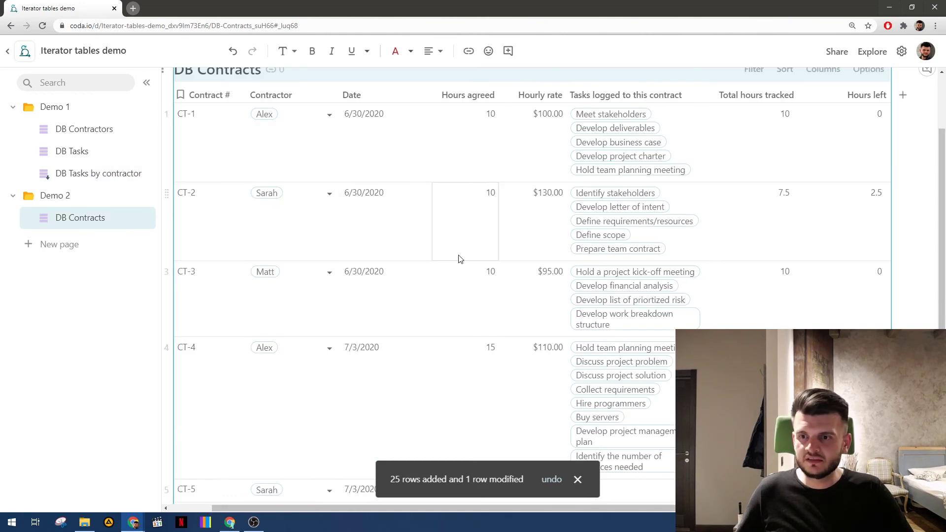
scroll(458, 256, right, 1)
scroll(458, 256, down, 3)
scroll(457, 256, up, 4)
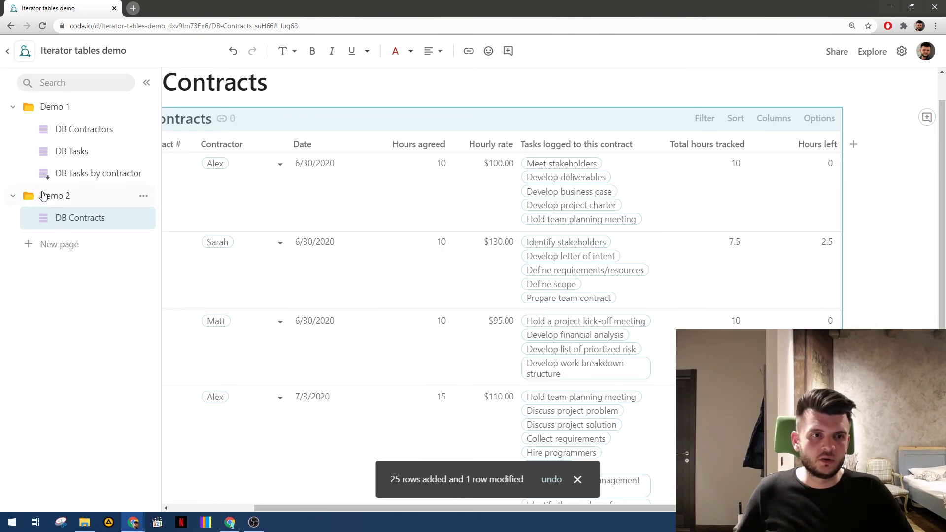
- Open DB Tasks by contractor and review its rows alongside the calculated hours columns of HLP Tasks dumper
click(72, 175)
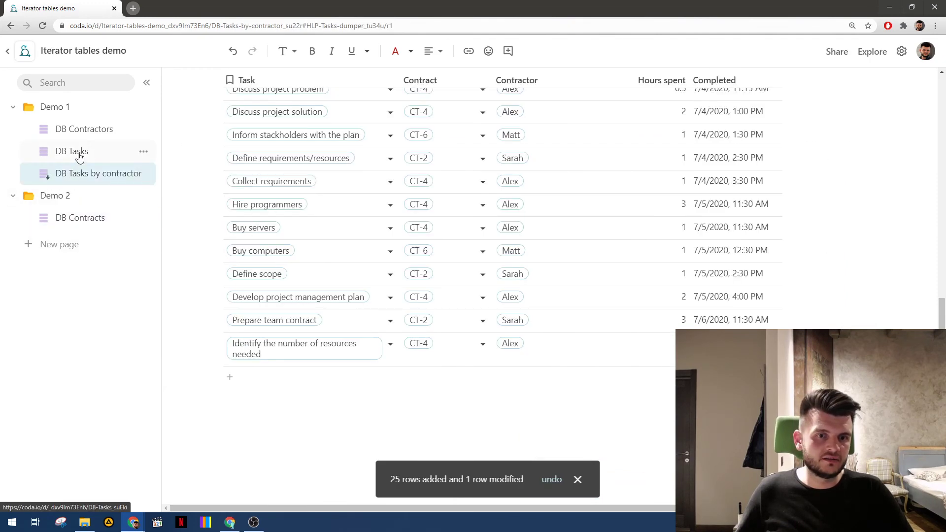
scroll(503, 280, up, 15)
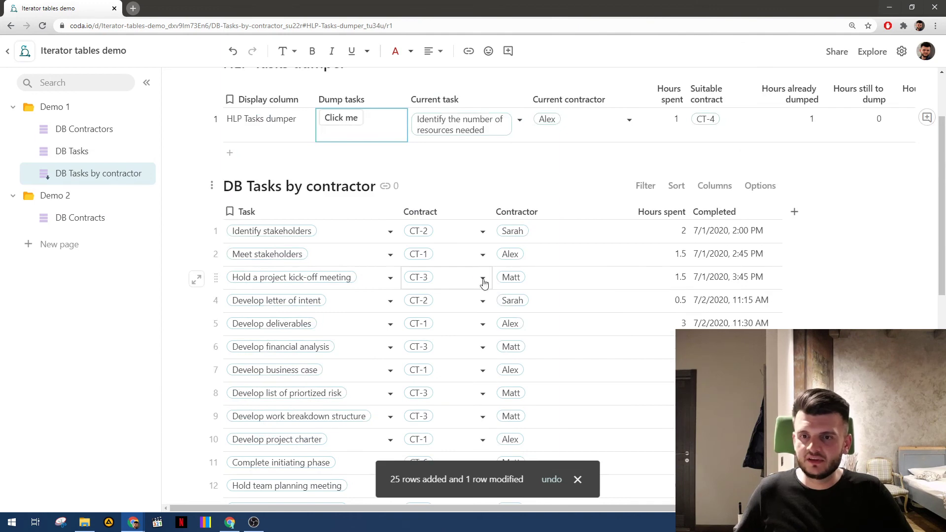
scroll(510, 281, up, 2)
scroll(739, 227, down, 3)
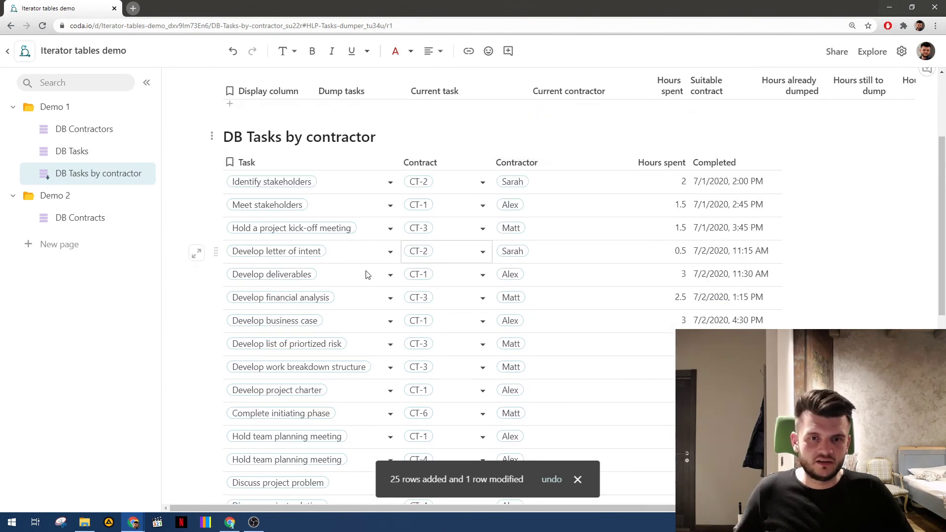
click(215, 182)
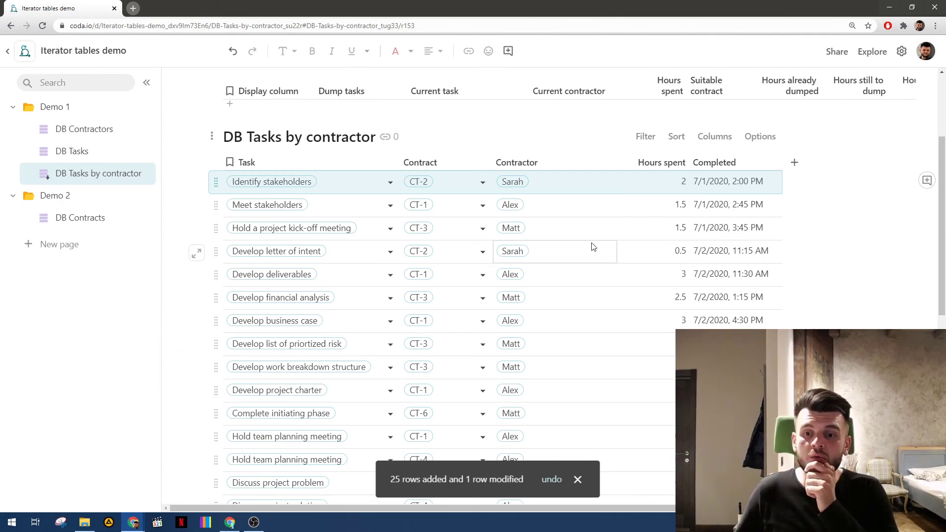
scroll(593, 246, up, 2)
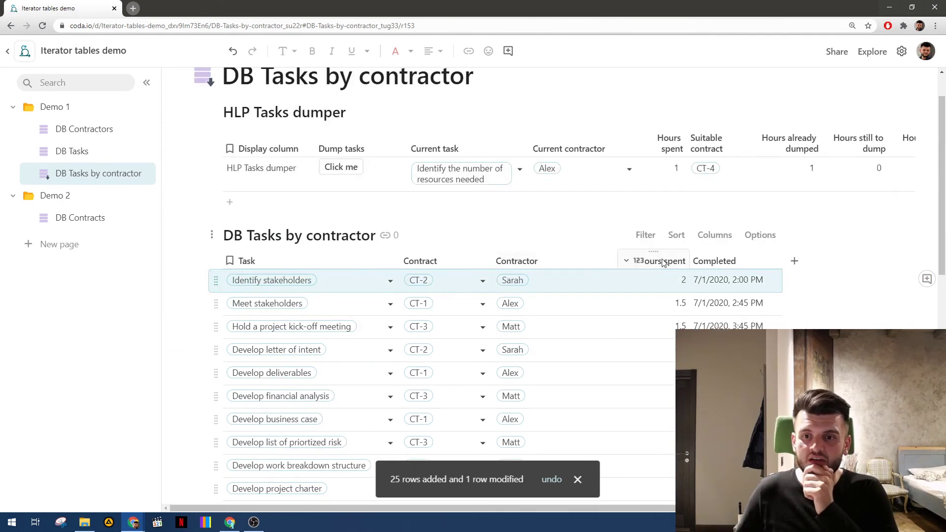
scroll(802, 179, right, 3)
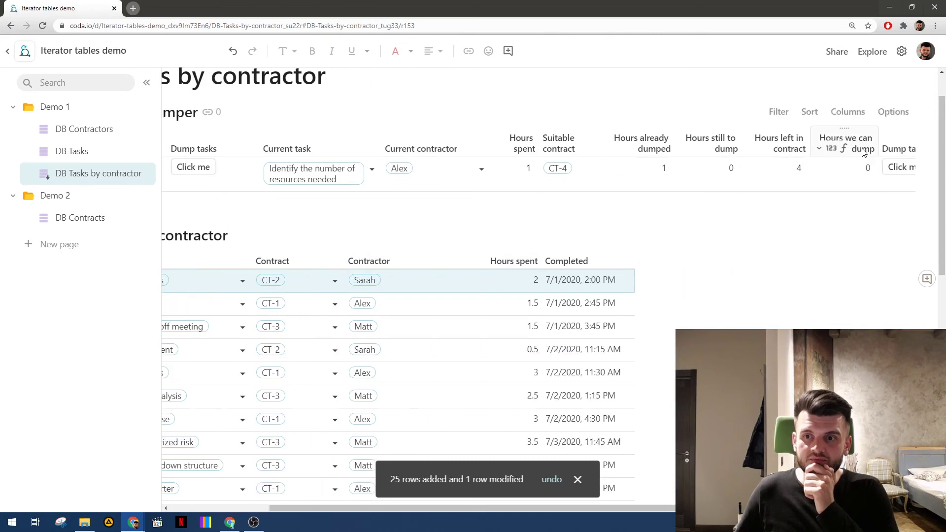
scroll(812, 182, right, 1)
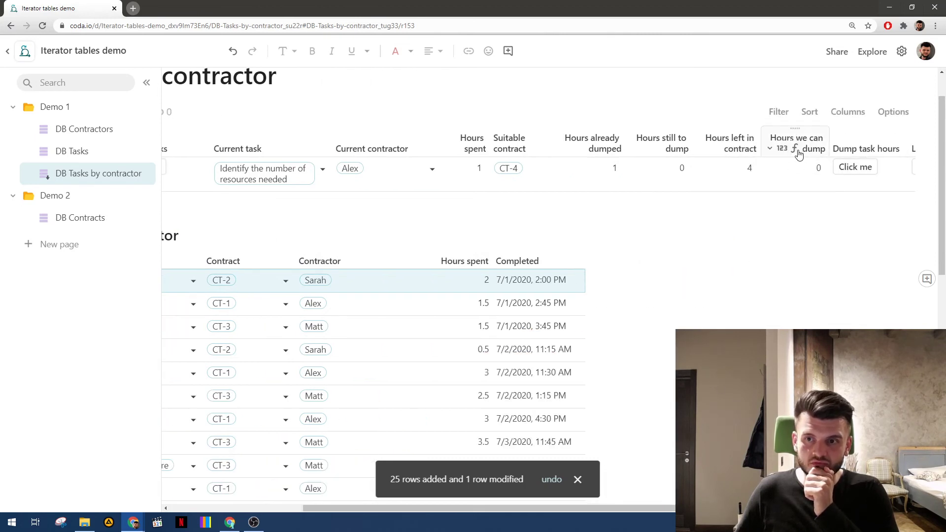
scroll(498, 283, left, 4)
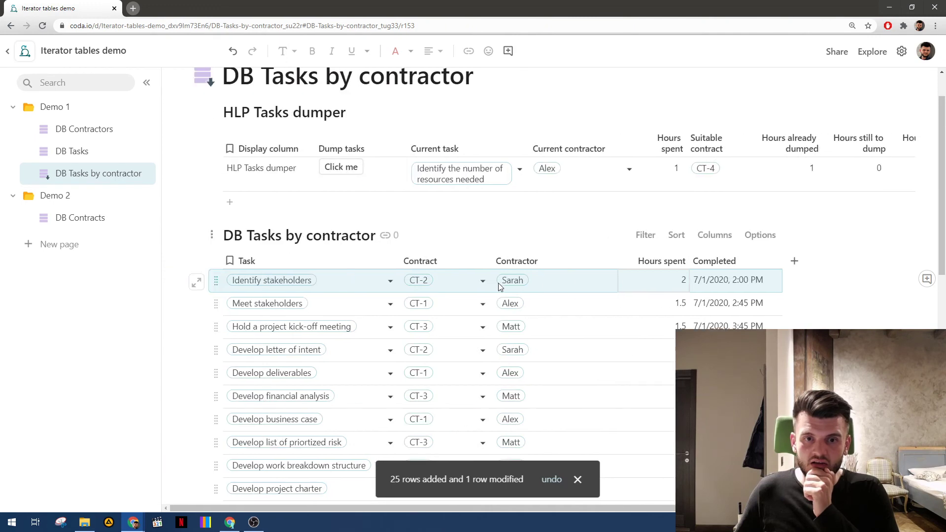
click(146, 82)
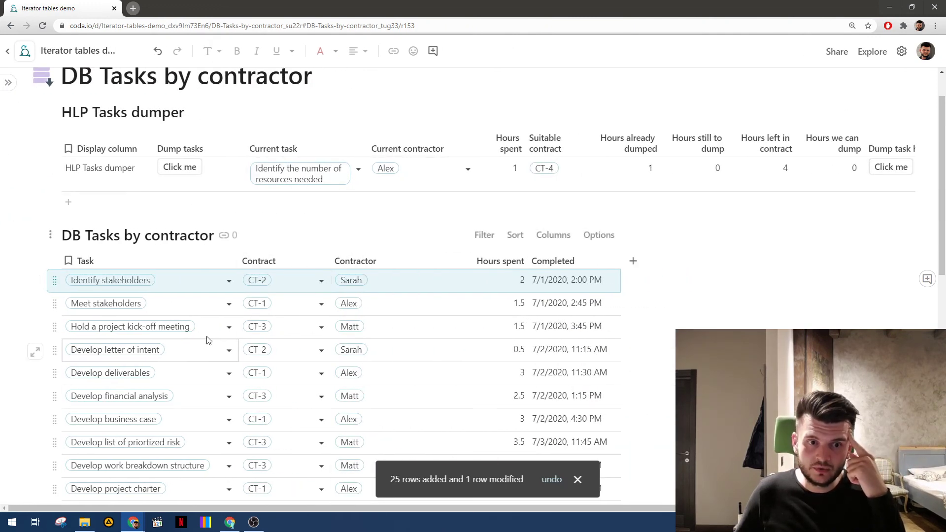
- Delete the last two rows of DB Tasks by contractor, Identify the number of resources needed and Prepare team contract
scroll(240, 314, down, 7)
scroll(240, 314, down, 4)
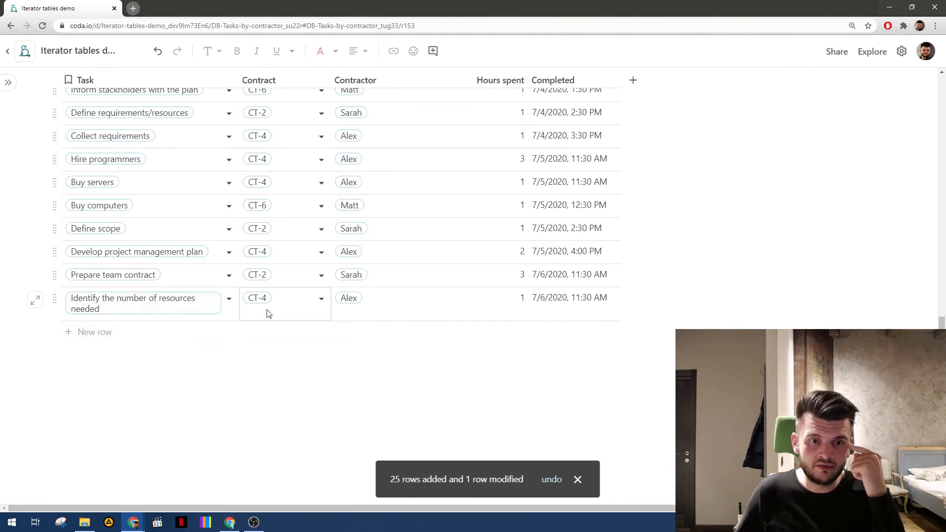
click(55, 306)
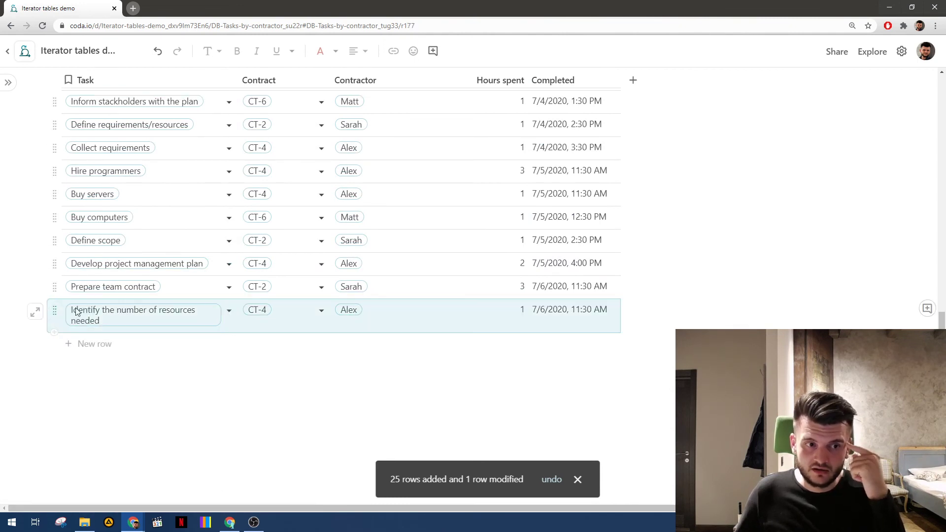
key(Delete)
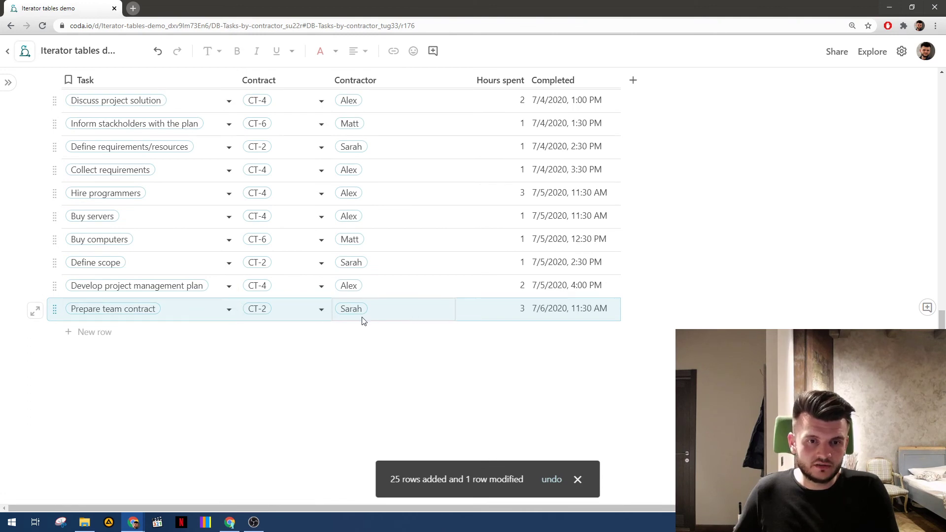
click(264, 313)
scroll(295, 381, down, 4)
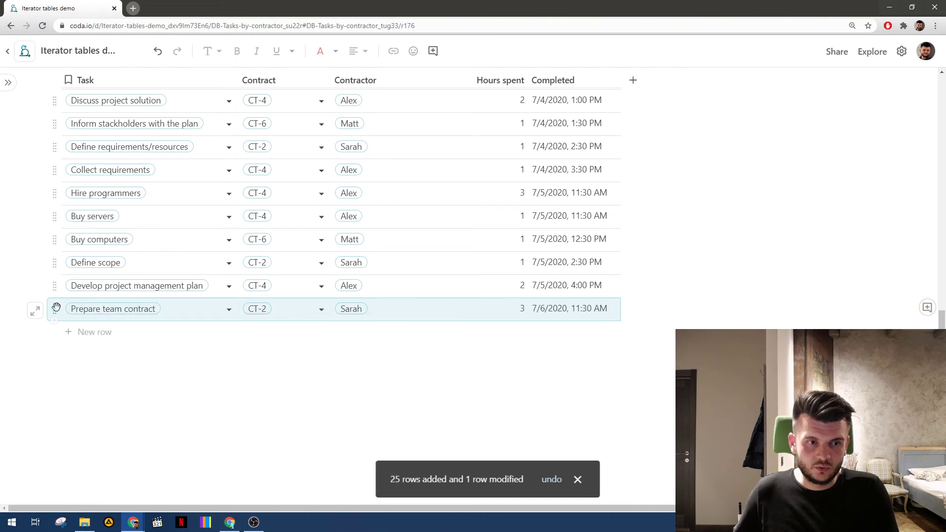
key(Delete)
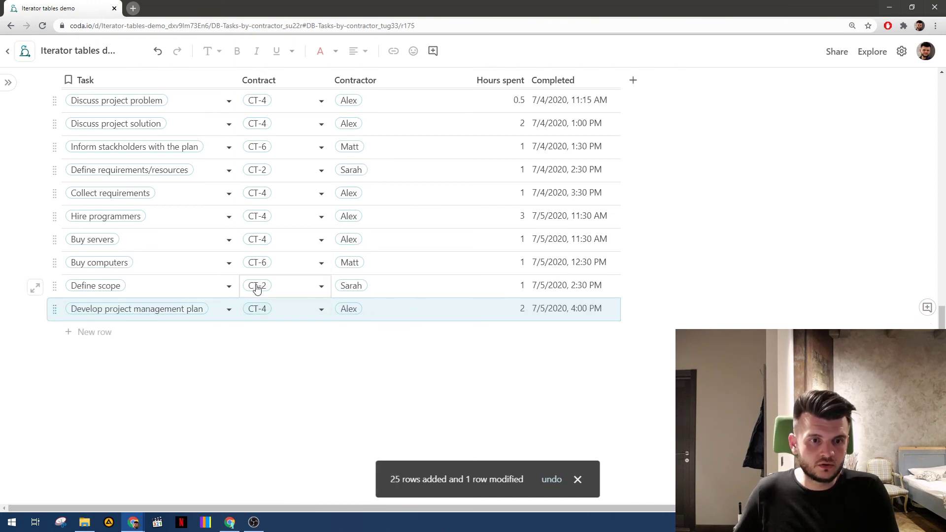
- Check the hours details of contract CT-2 in the Define scope row and the recalculated hours columns of HLP Tasks dumper
mouse_move(257, 288)
scroll(304, 364, down, 3)
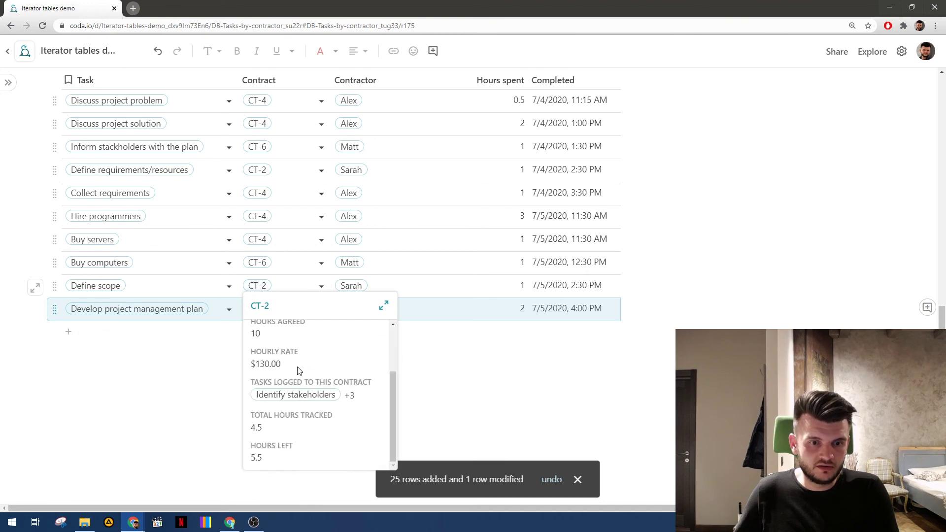
scroll(419, 338, up, 1)
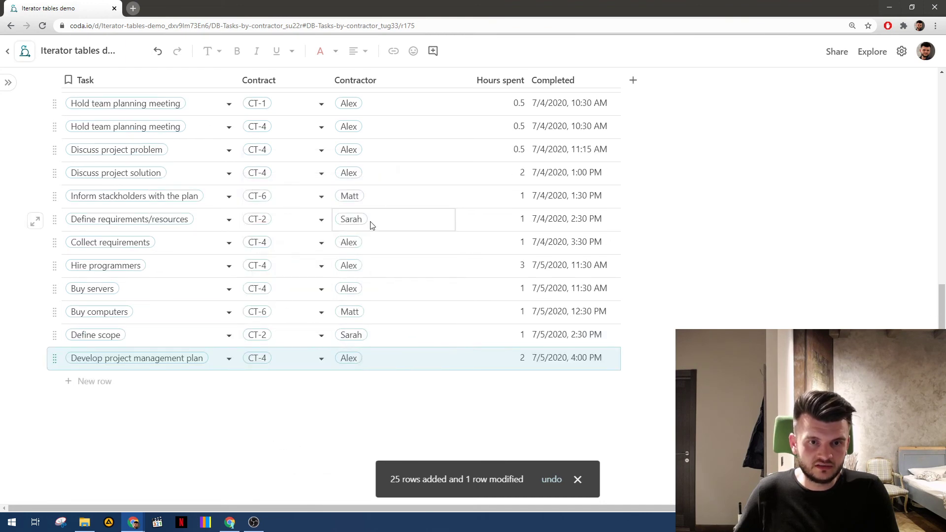
scroll(374, 225, up, 6)
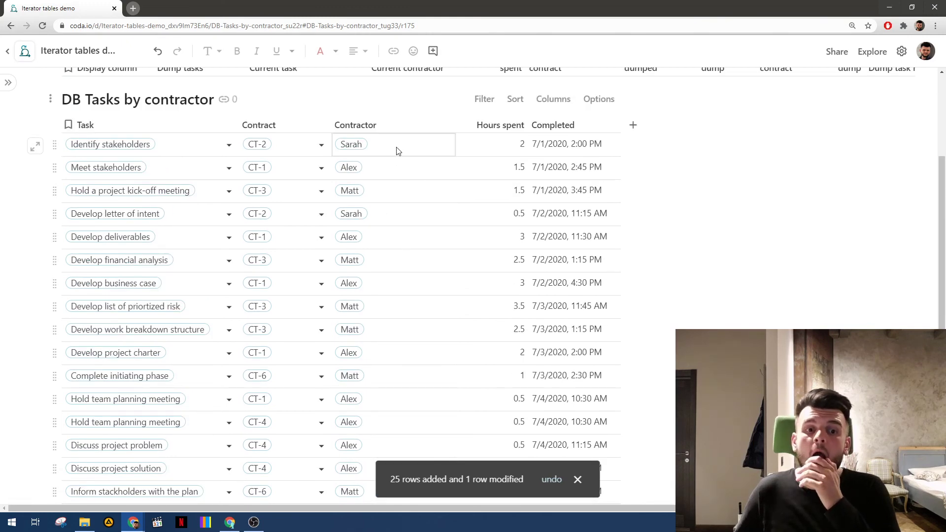
scroll(398, 166, up, 4)
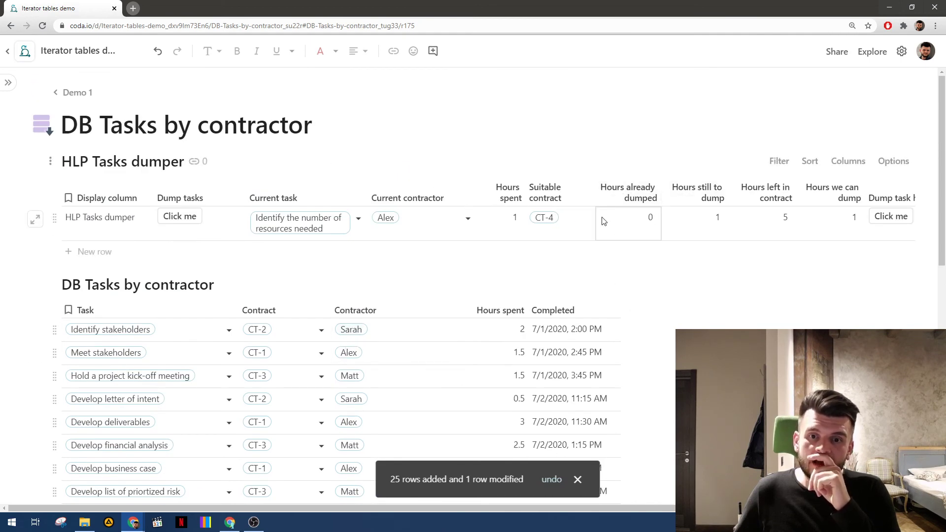
scroll(591, 207, right, 2)
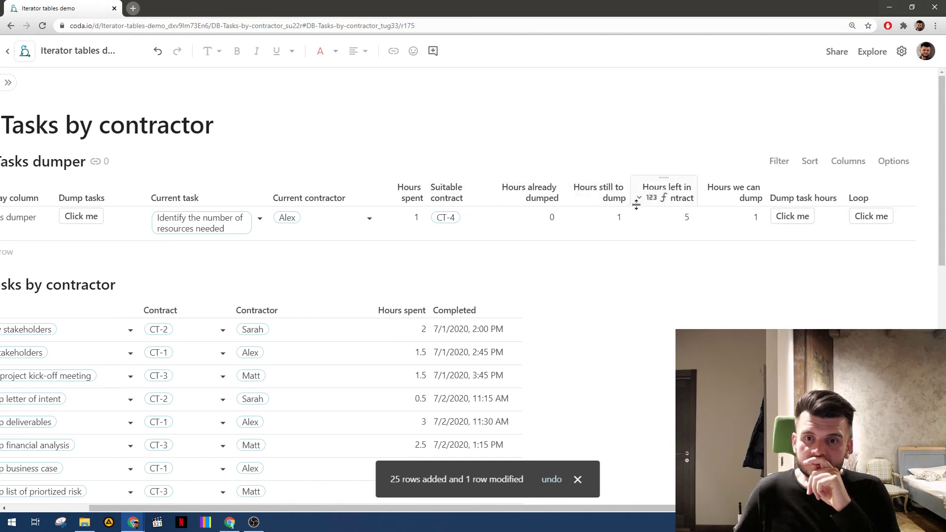
- Extend the filter in the Hours already dumped formula with an AND condition on Contractor, placed below the Task condition
click(522, 194)
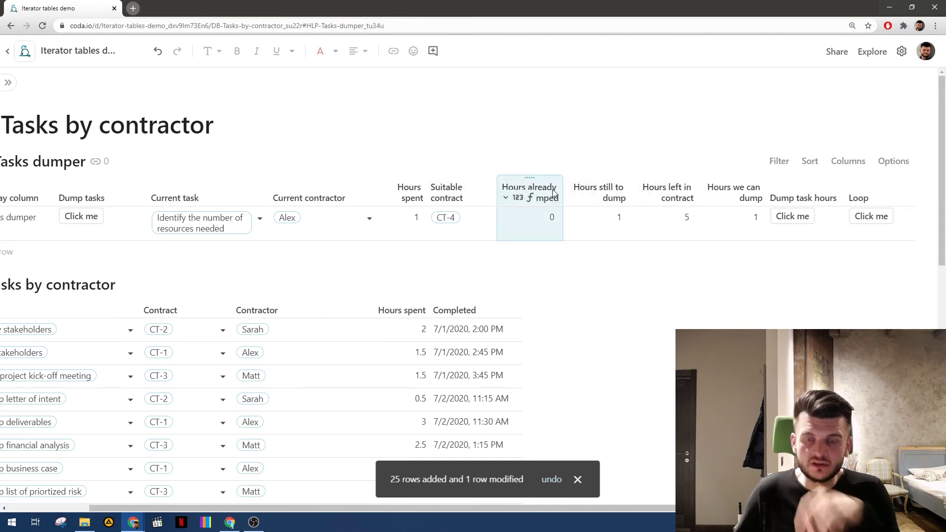
click(529, 197)
click(700, 232)
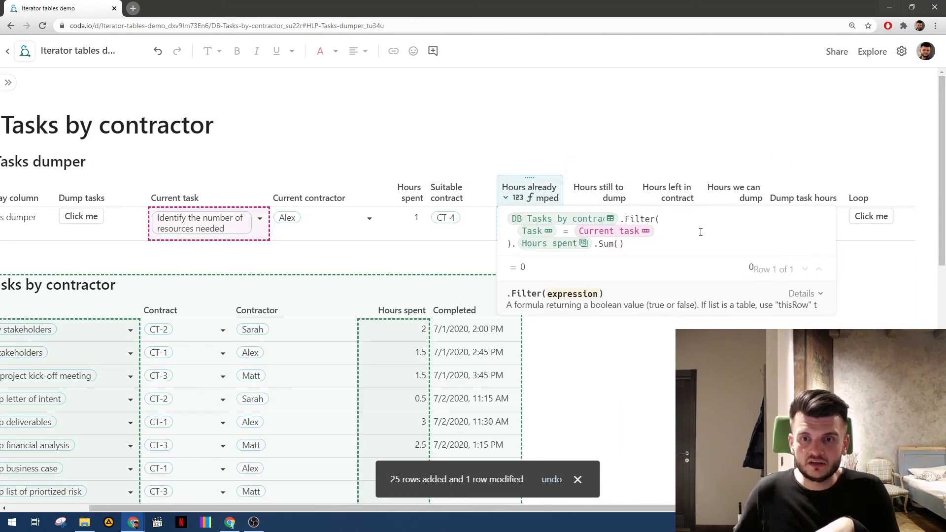
key(shift+Return)
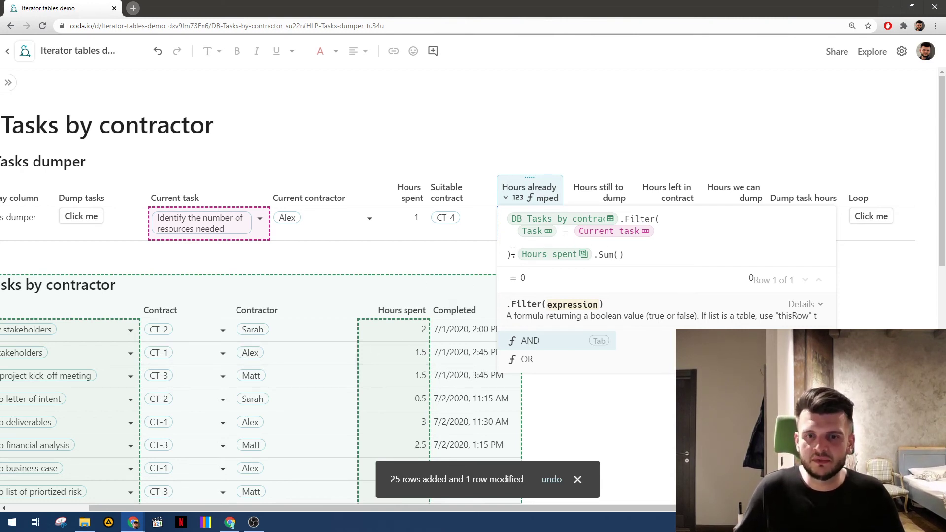
text(AND)
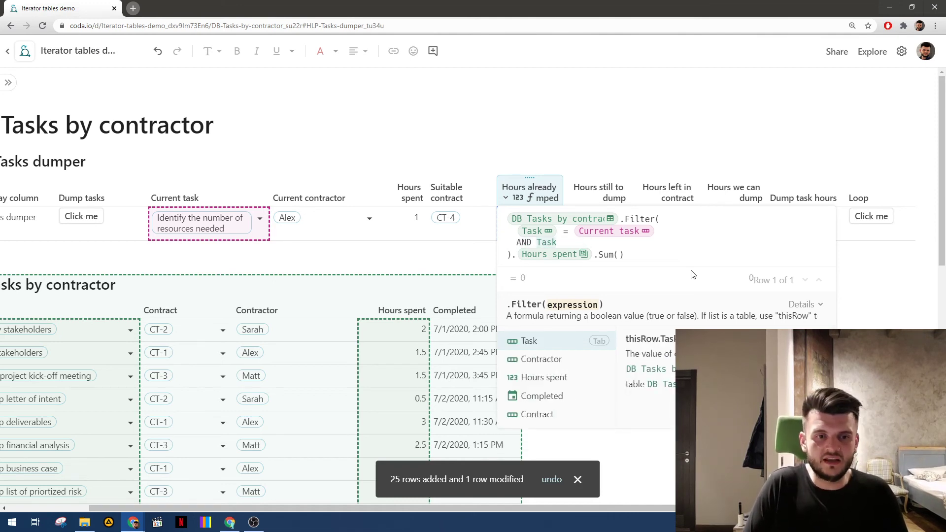
text(s)
key(BackSpace)
text(co)
key(Tab)
text(= )
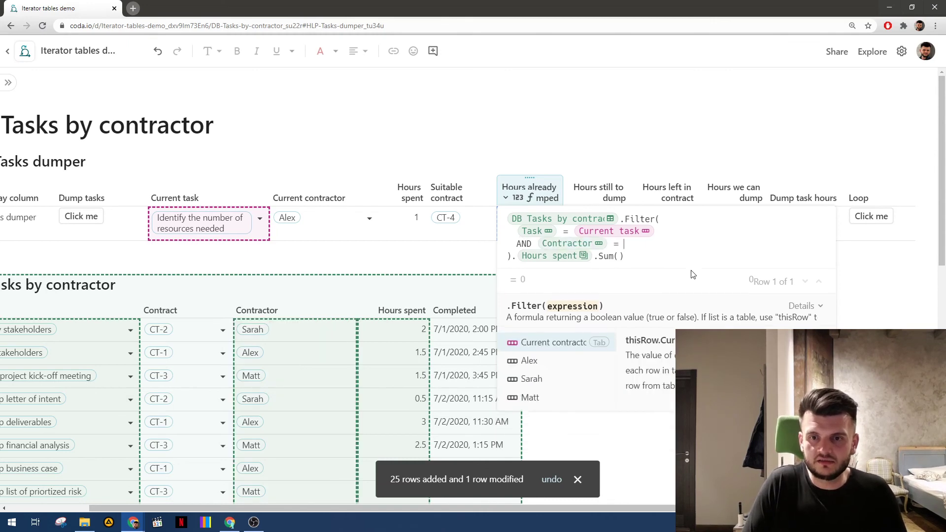
- Complete the added filter condition by matching Contractor to Current contractor and save the Hours already dumped formula
text(t)
key(BackSpace)
key(BackSpace)
text(Current task)
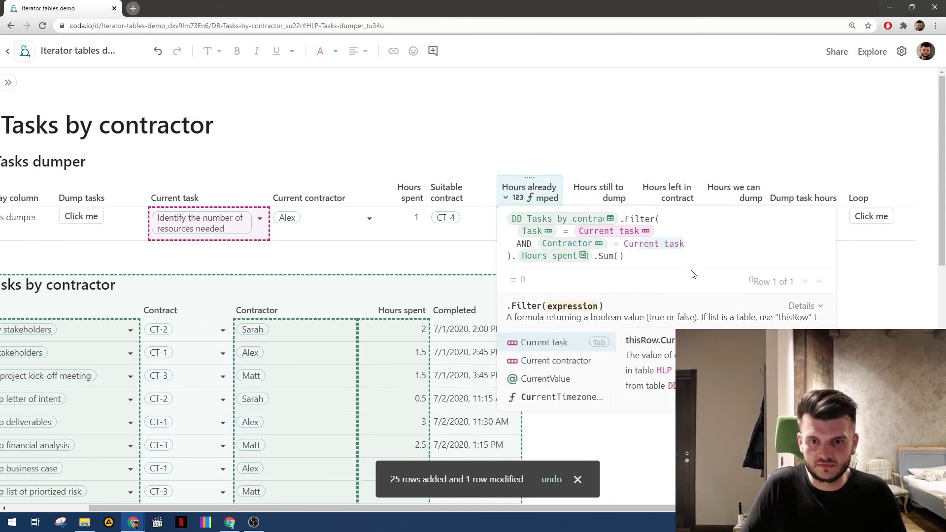
key(Down)
key(Tab)
key(Return)
- Look through the remaining rows of DB Tasks by contractor, examining each row's task, contract, contractor and hours spent
scroll(512, 285, down, 2)
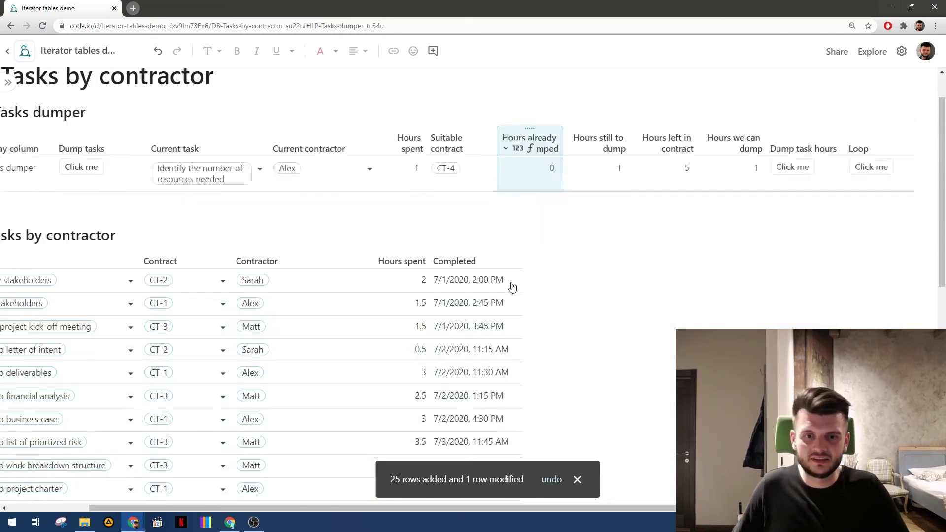
scroll(503, 281, left, 2)
click(33, 231)
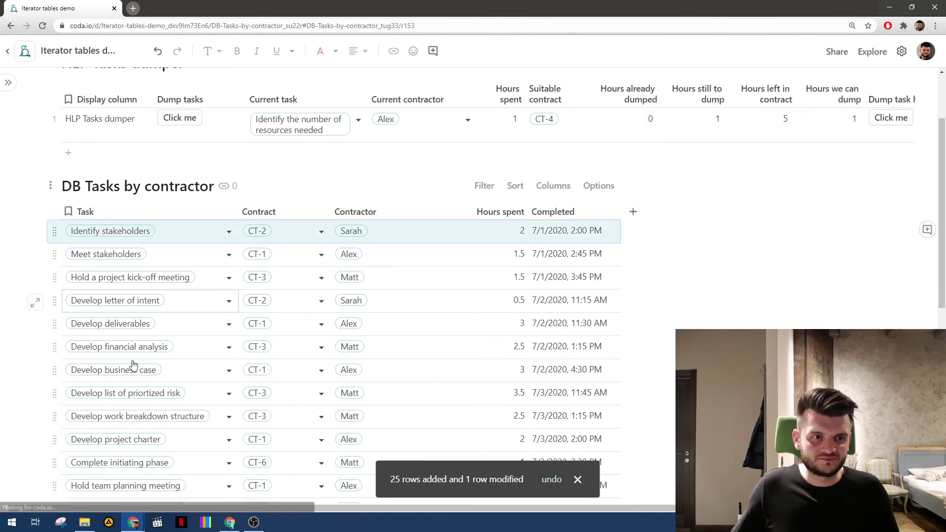
scroll(142, 360, down, 10)
scroll(92, 341, up, 1)
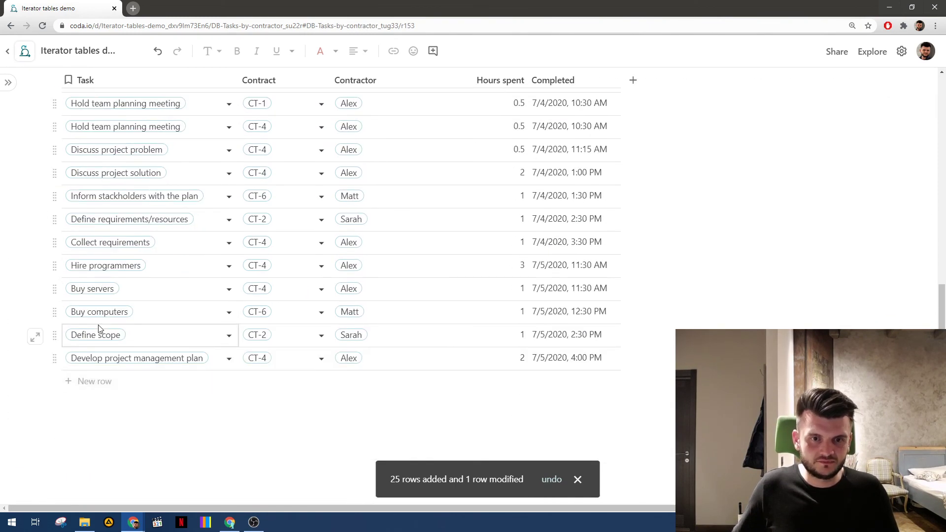
scroll(271, 322, up, 7)
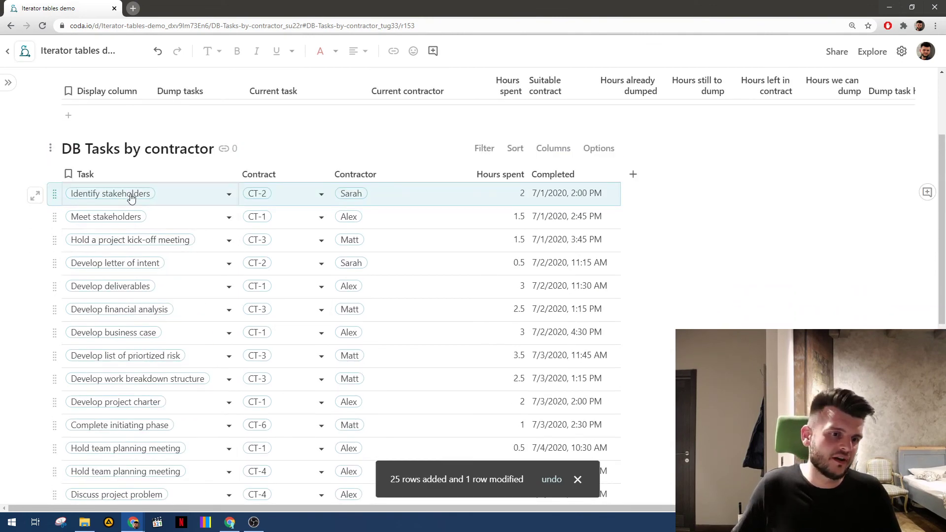
scroll(151, 257, down, 3)
scroll(151, 256, up, 3)
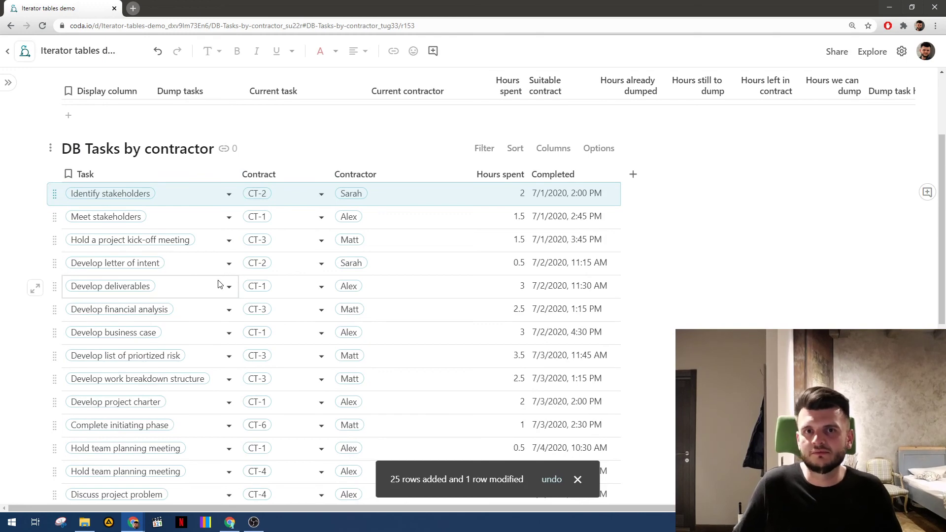
scroll(212, 226, down, 2)
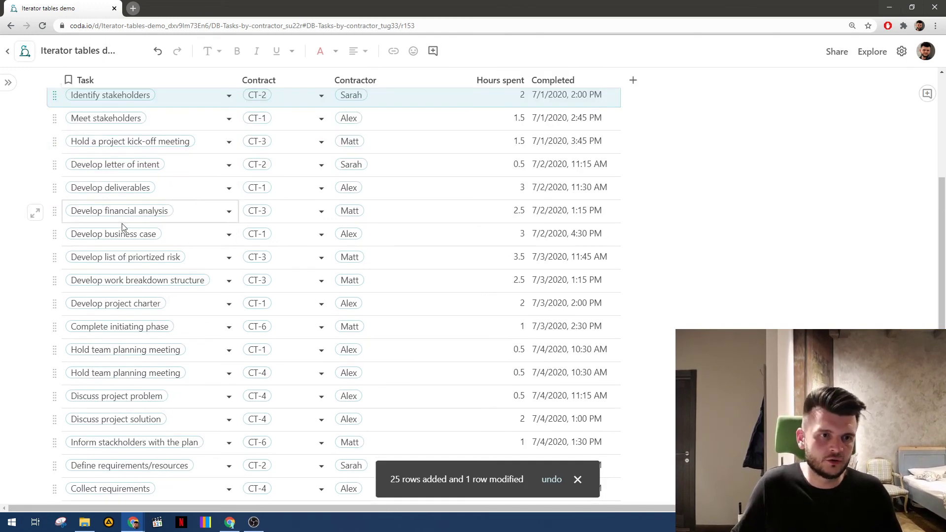
scroll(123, 381, down, 2)
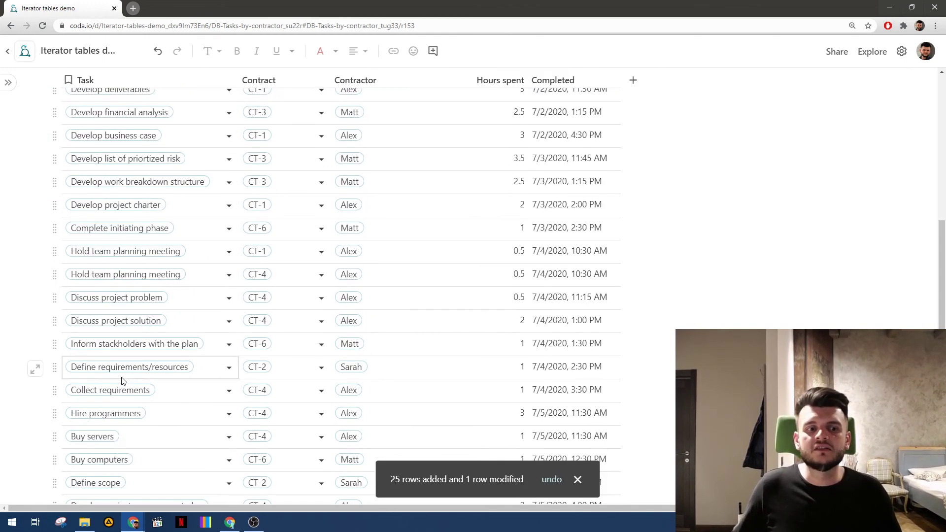
scroll(123, 381, down, 2)
scroll(172, 316, up, 6)
click(165, 220)
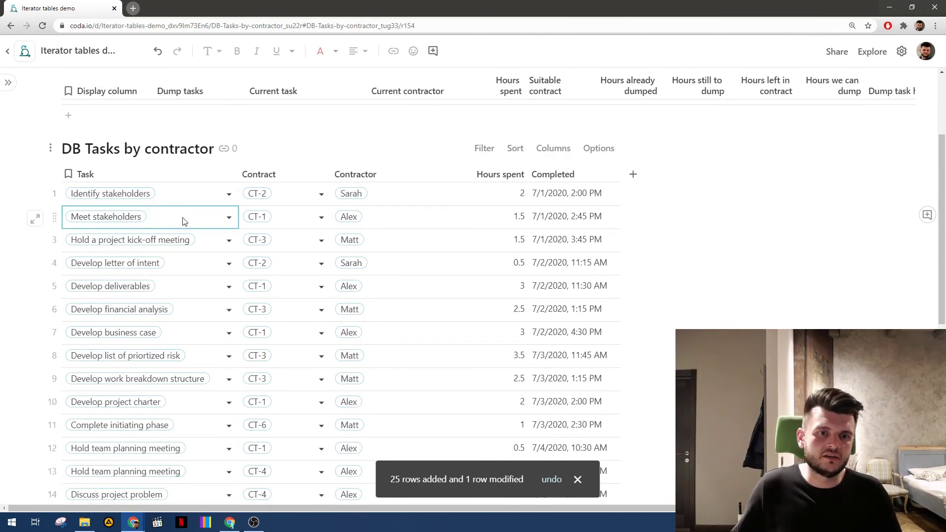
mouse_move(113, 223)
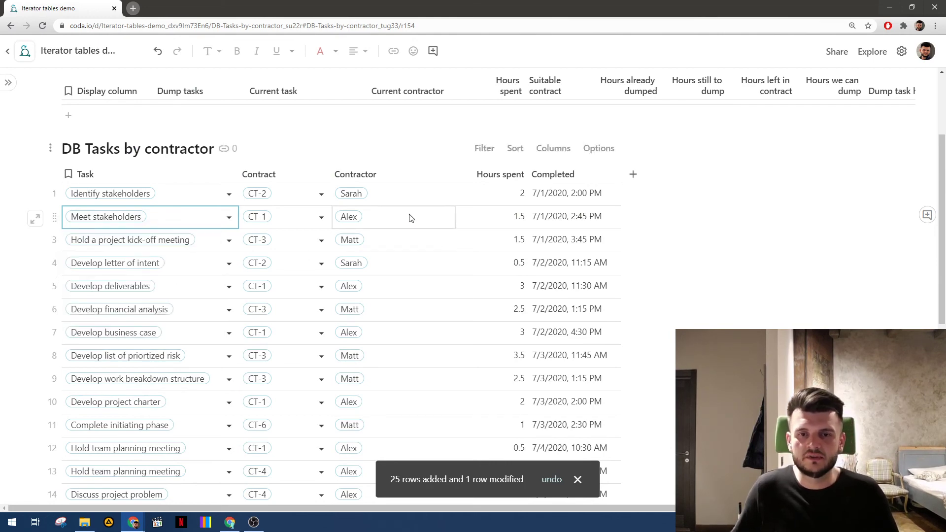
click(53, 185)
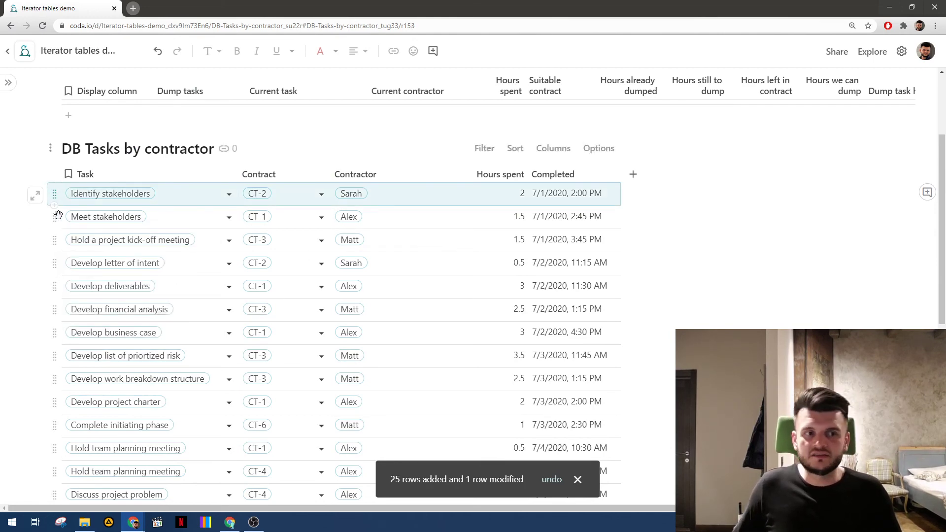
- Select all rows of DB Tasks by contractor, from Identify stakeholders down to the final row, and delete them
scroll(58, 216, down, 7)
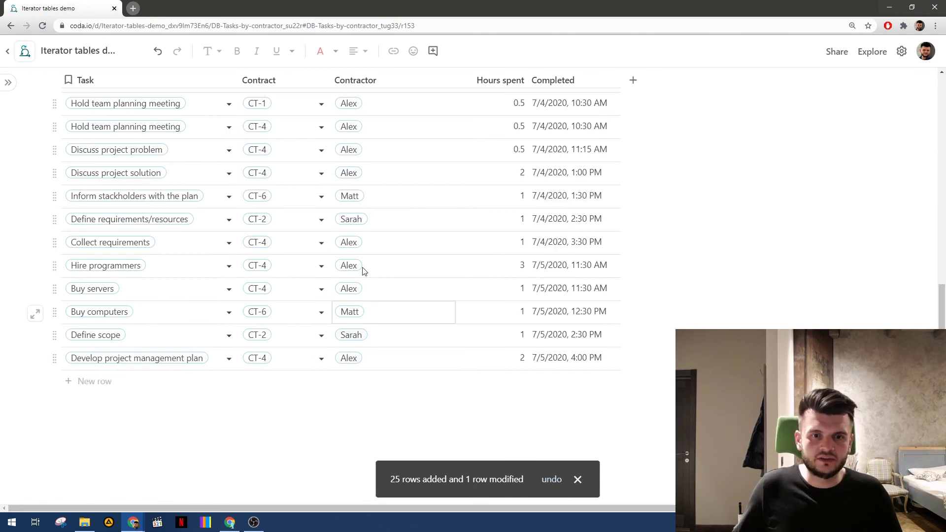
scroll(365, 220, up, 5)
scroll(138, 399, down, 3)
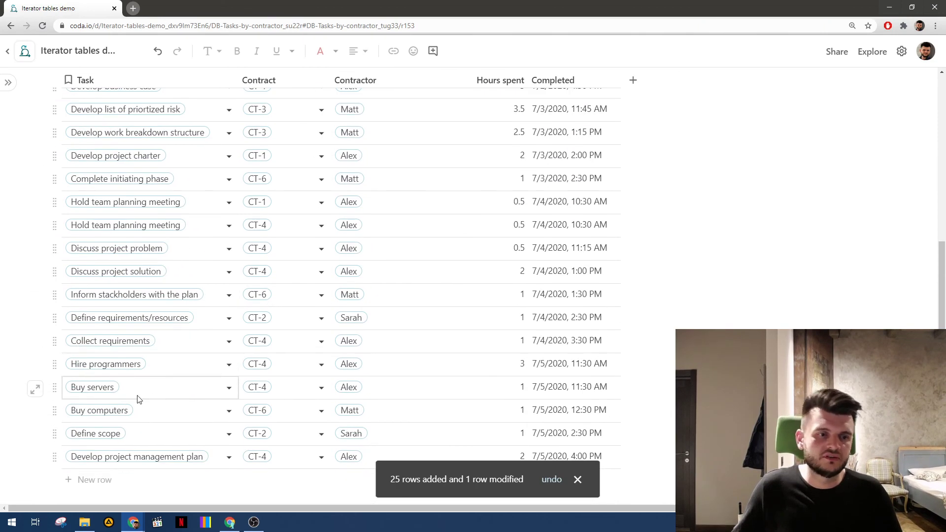
shift+click(54, 408)
scroll(192, 291, up, 7)
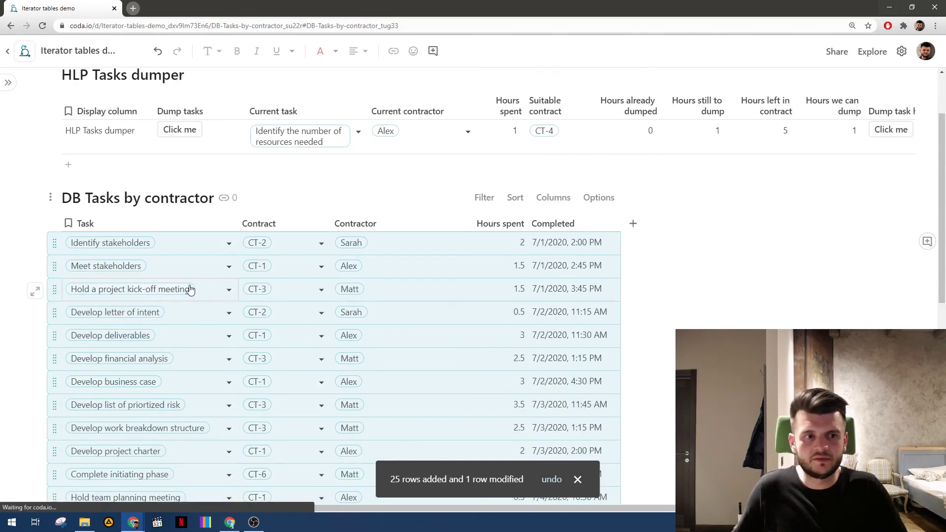
key(Delete)
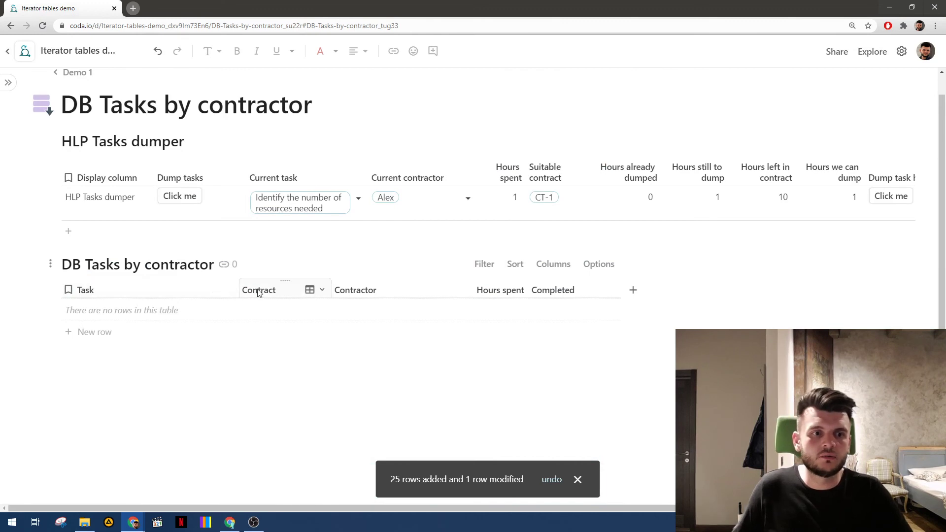
- Run the Dump tasks button in HLP Tasks dumper to refill DB Tasks by contractor, and look over the new rows
click(183, 199)
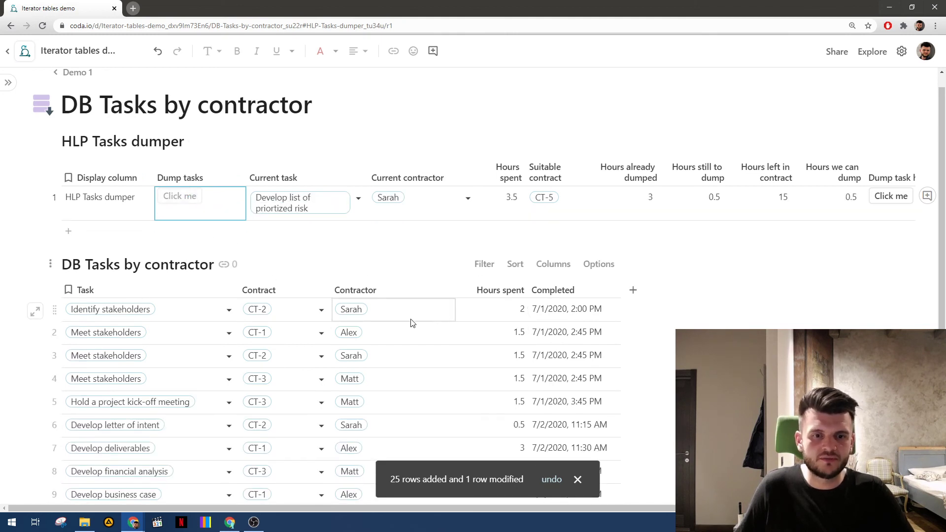
scroll(413, 320, down, 1)
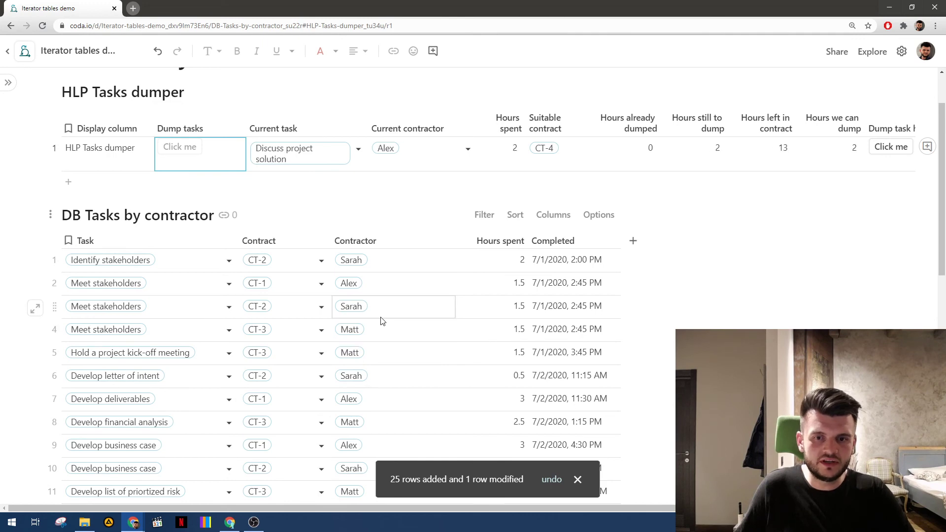
scroll(383, 325, down, 6)
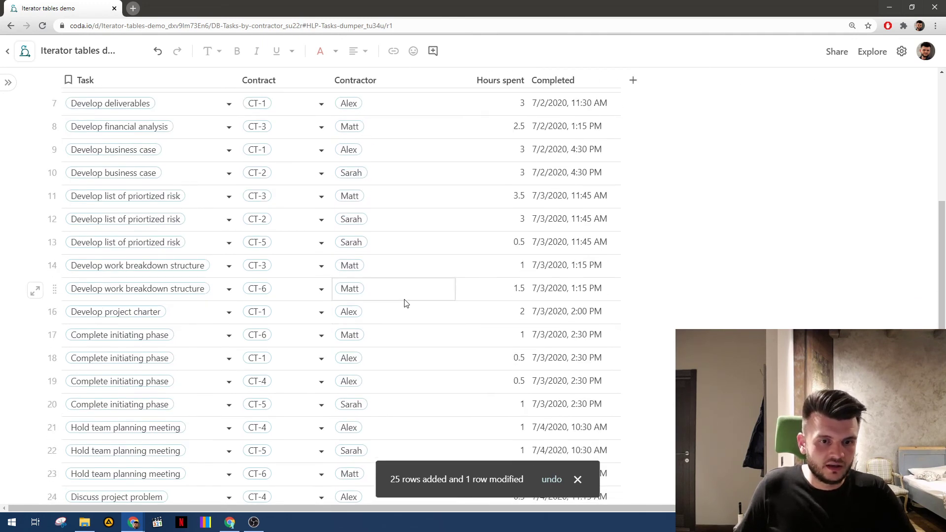
scroll(406, 303, down, 1)
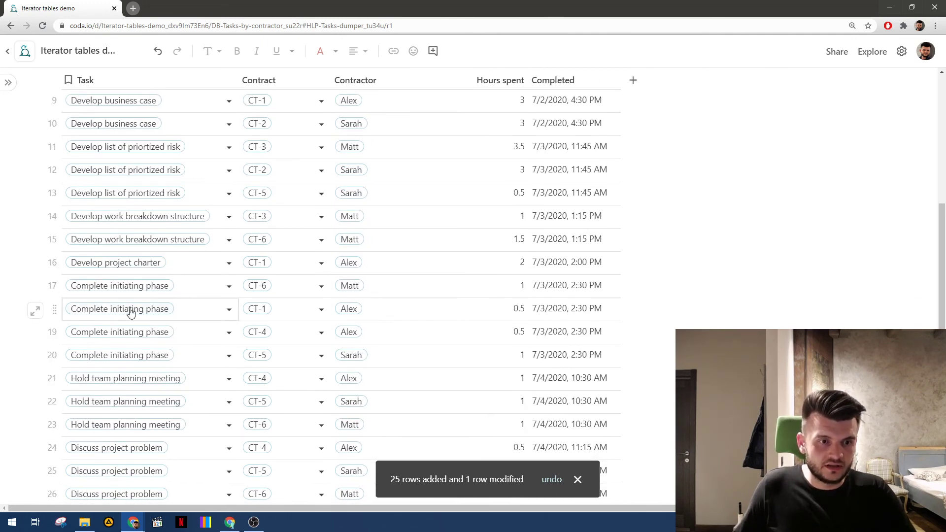
- Highlight the two Complete initiating phase rows split between contracts CT-1 and CT-4, and review the rest of the dumped rows
click(54, 308)
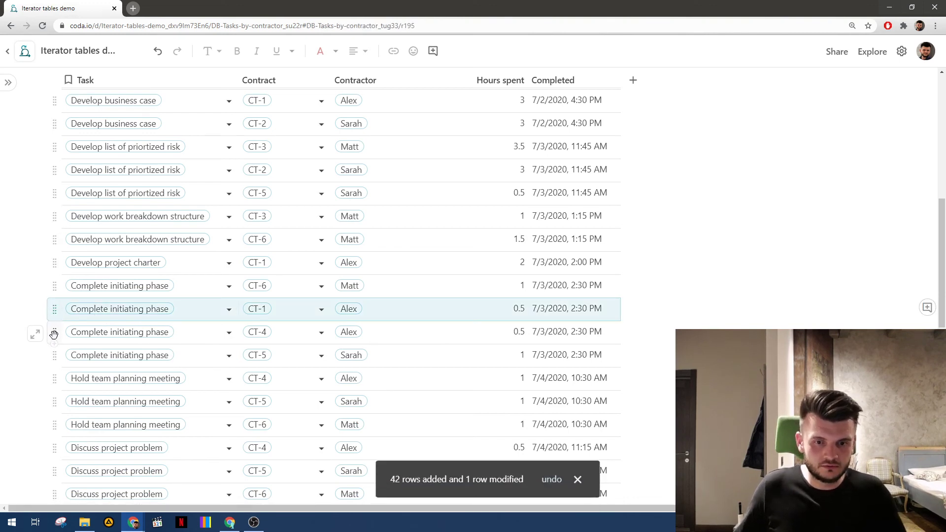
shift+click(54, 333)
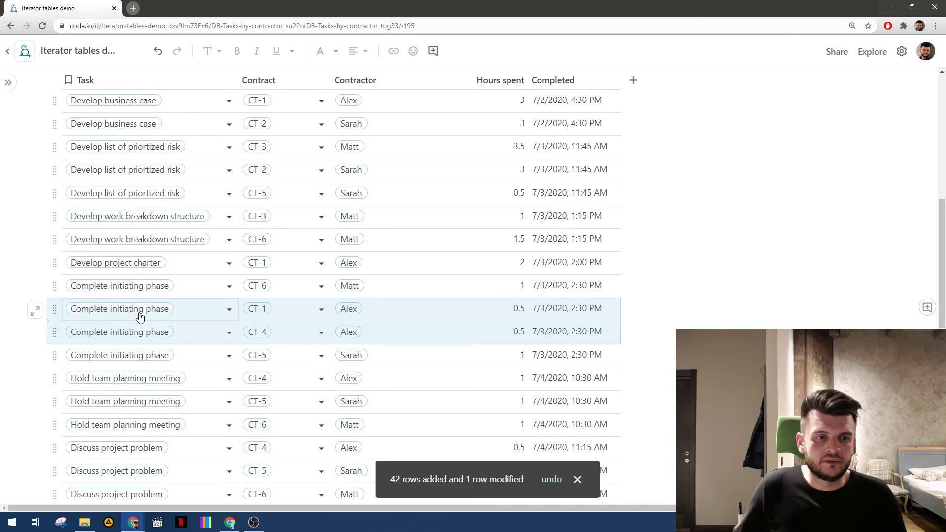
mouse_move(140, 316)
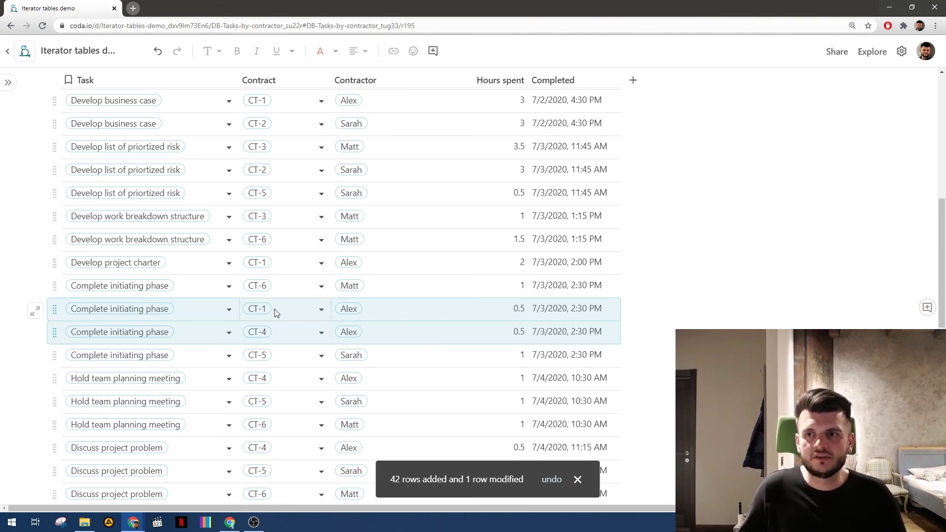
scroll(238, 319, down, 10)
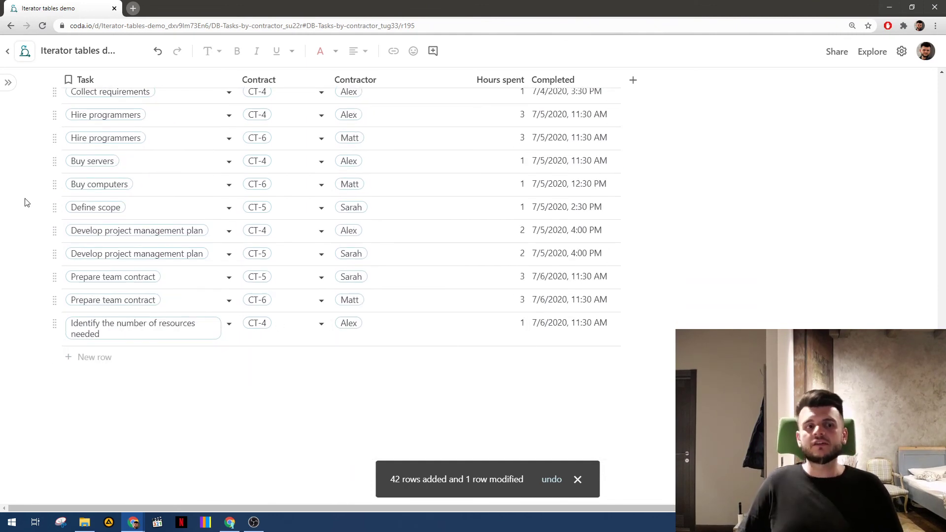
- Open the DB Contracts page and check the Hours left value of each contract
click(8, 83)
click(91, 219)
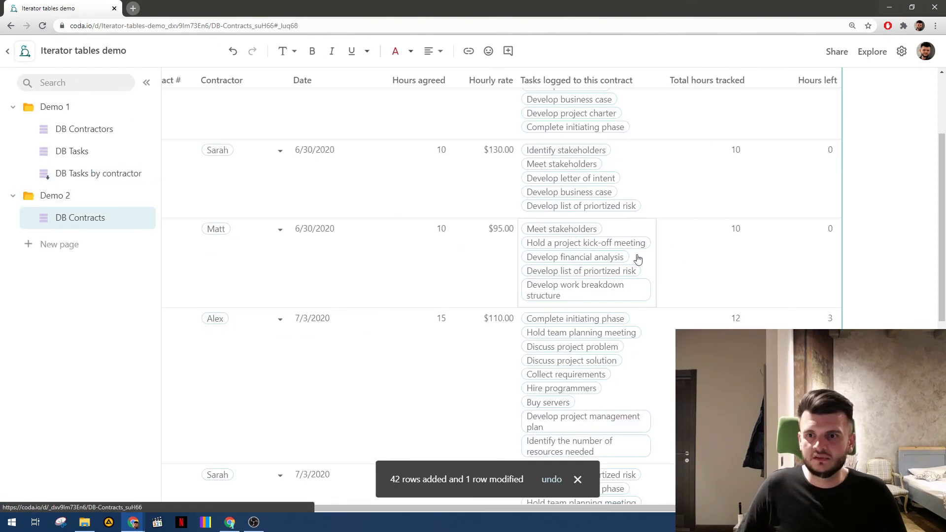
click(812, 230)
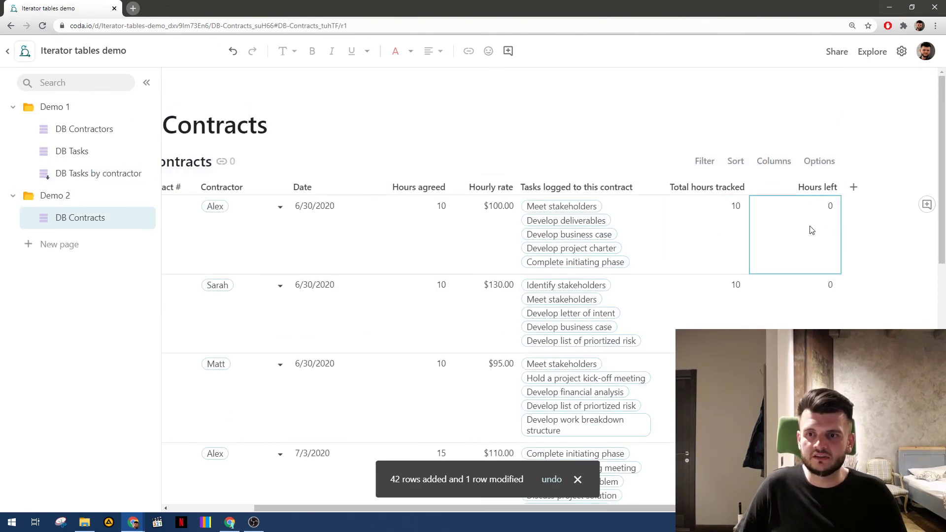
scroll(808, 237, down, 3)
click(801, 251)
scroll(800, 251, down, 2)
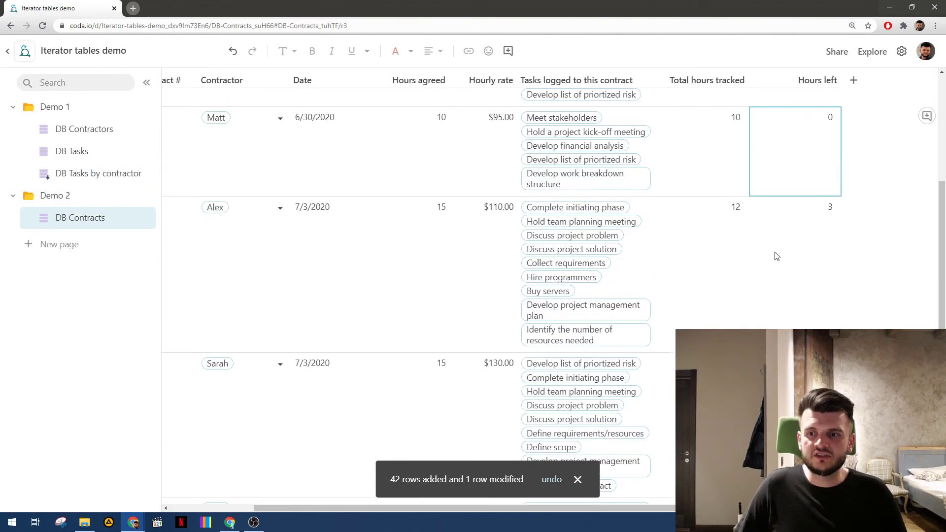
click(800, 251)
scroll(806, 254, down, 3)
click(809, 295)
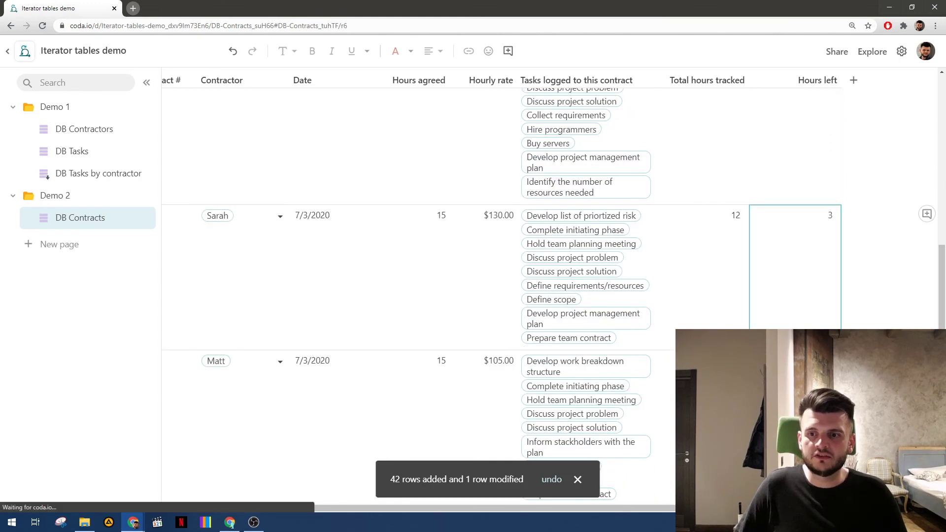
- Review the tasks logged to each contract in DB Contracts against the total hours tracked
scroll(817, 290, up, 3)
scroll(819, 271, up, 5)
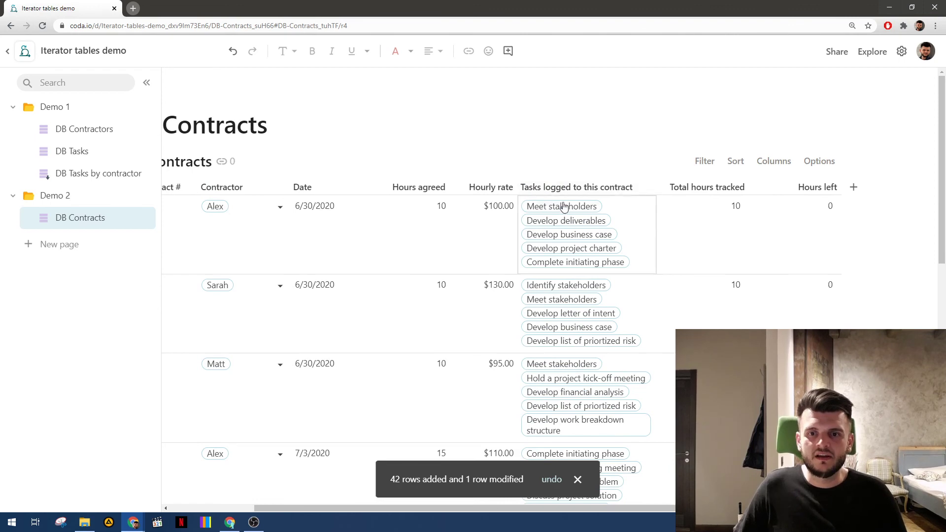
scroll(571, 202, down, 2)
scroll(611, 211, down, 3)
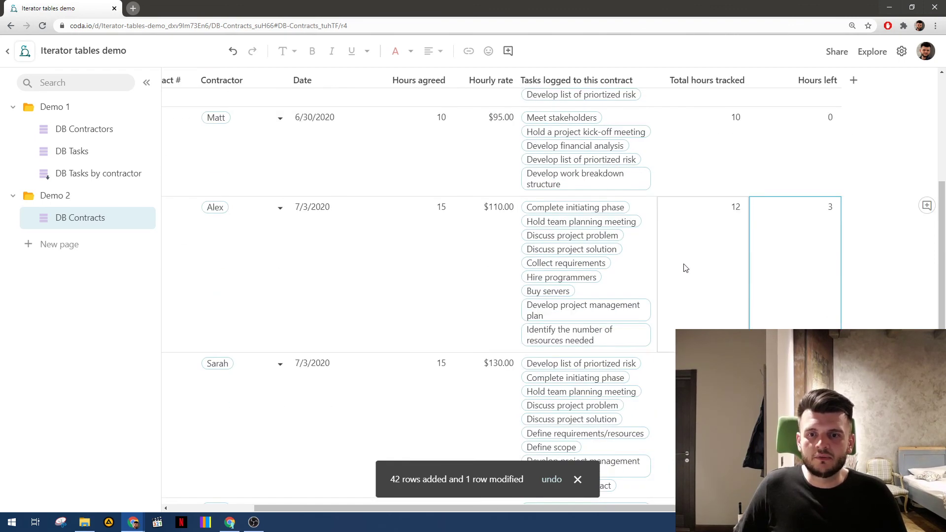
scroll(655, 255, up, 5)
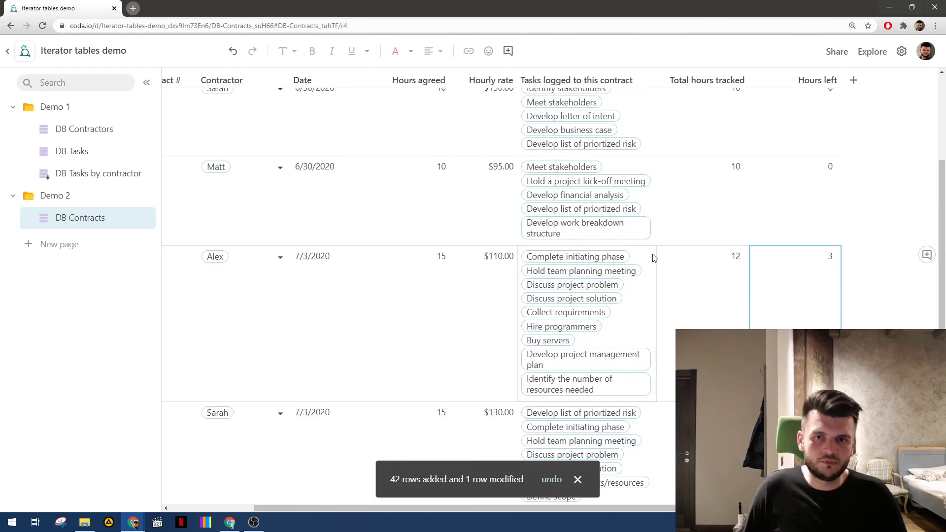
scroll(540, 279, left, 2)
scroll(783, 251, right, 3)
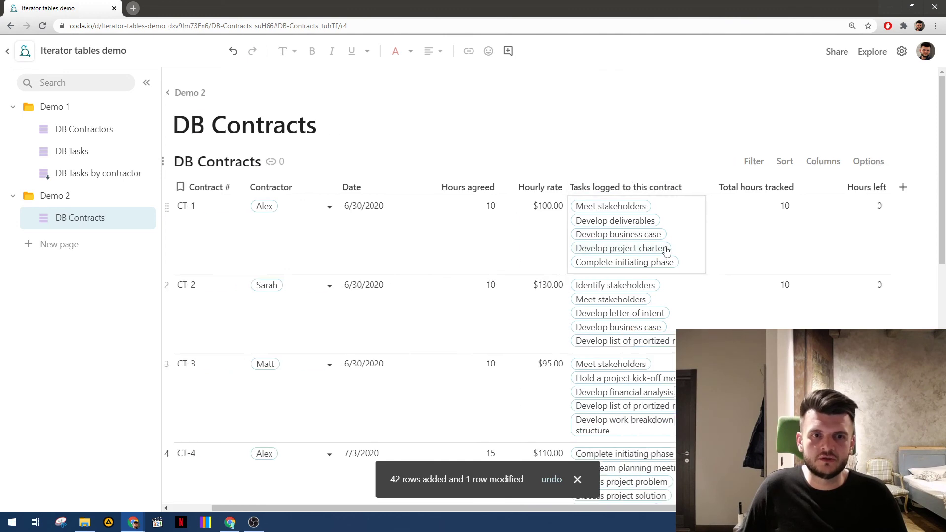
- Return to the DB Tasks by contractor page and look through the dumped rows up to the HLP Tasks dumper table
click(99, 173)
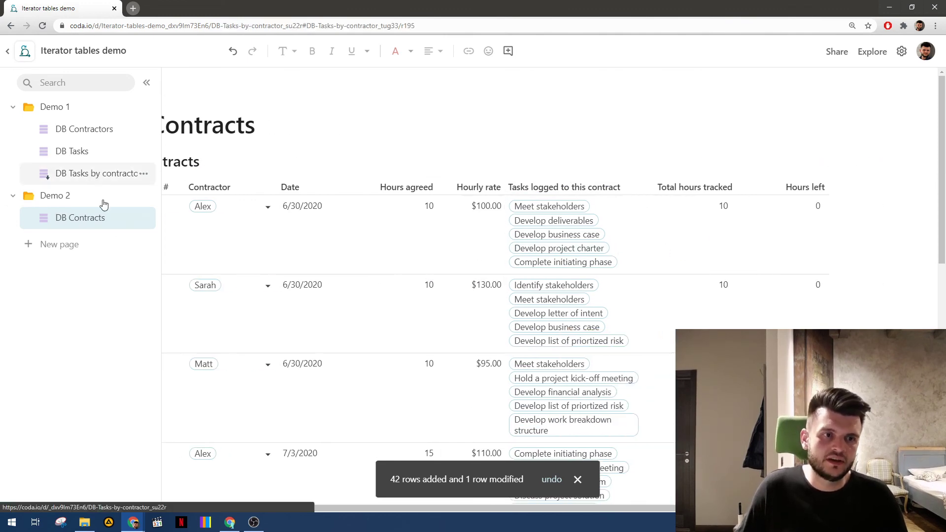
scroll(408, 308, up, 5)
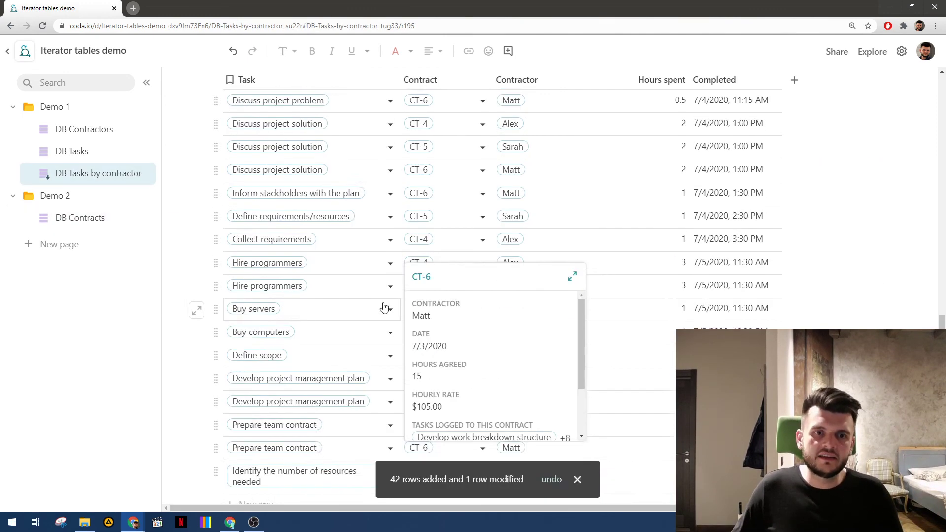
mouse_move(288, 182)
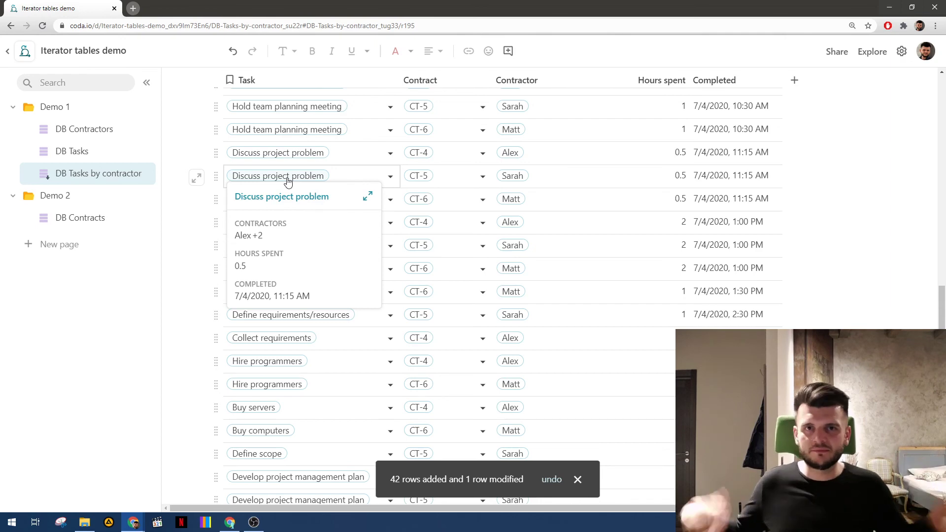
scroll(620, 305, up, 10)
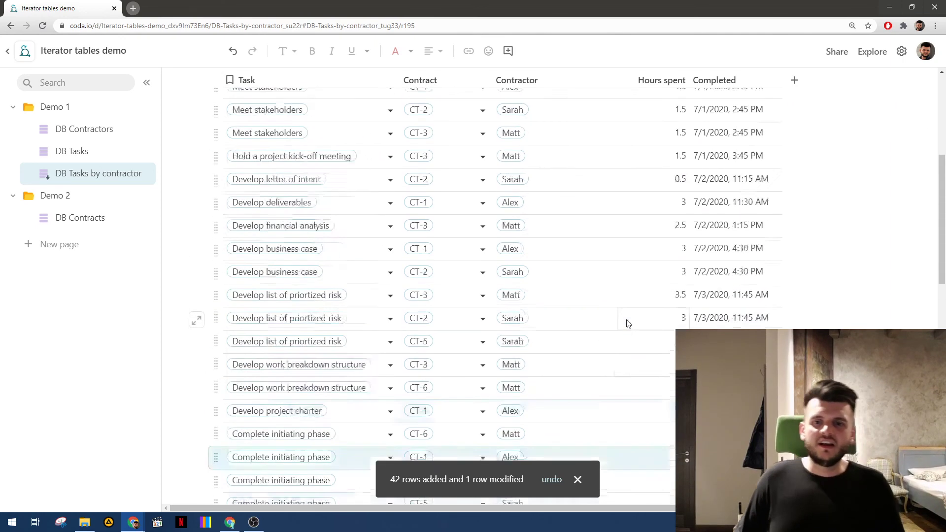
scroll(625, 324, up, 3)
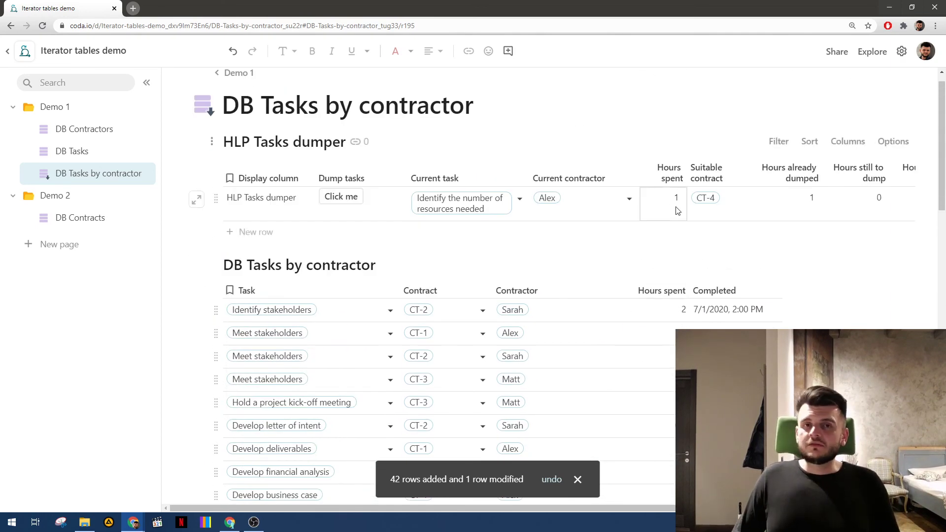
- View the DB Tasks and DB Contracts source tables, and return to the DB Tasks by contractor page
click(87, 154)
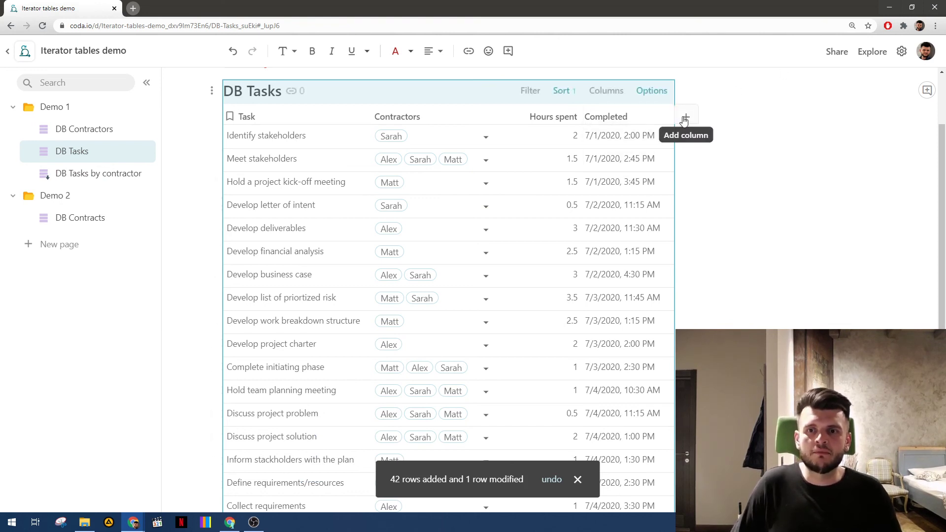
click(87, 220)
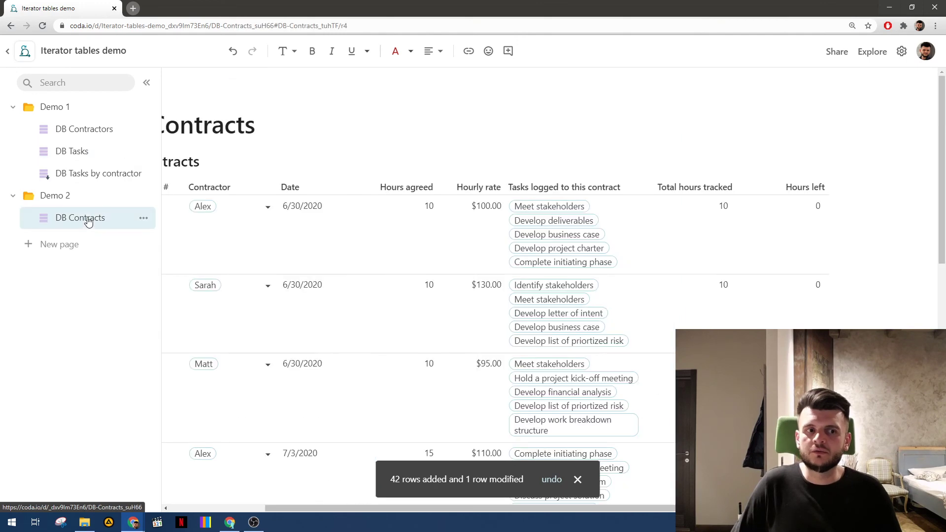
click(99, 173)
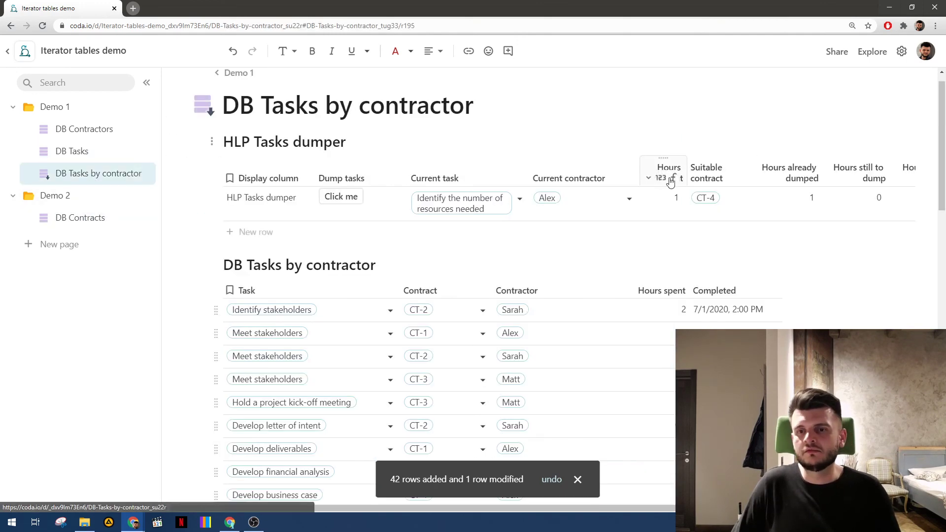
- Review the HLP Tasks dumper columns from Current task through the hours calculations to the Dump task hours and Loop buttons
scroll(671, 182, right, 7)
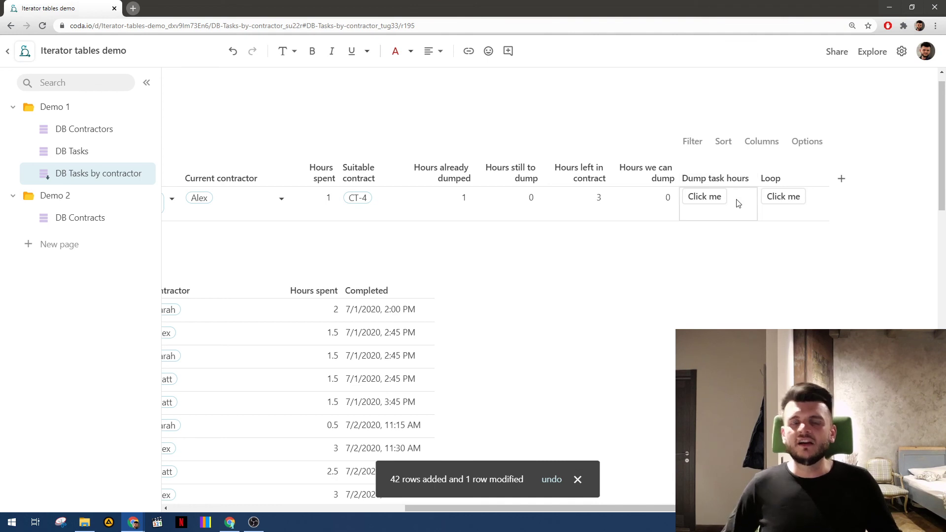
scroll(678, 203, left, 2)
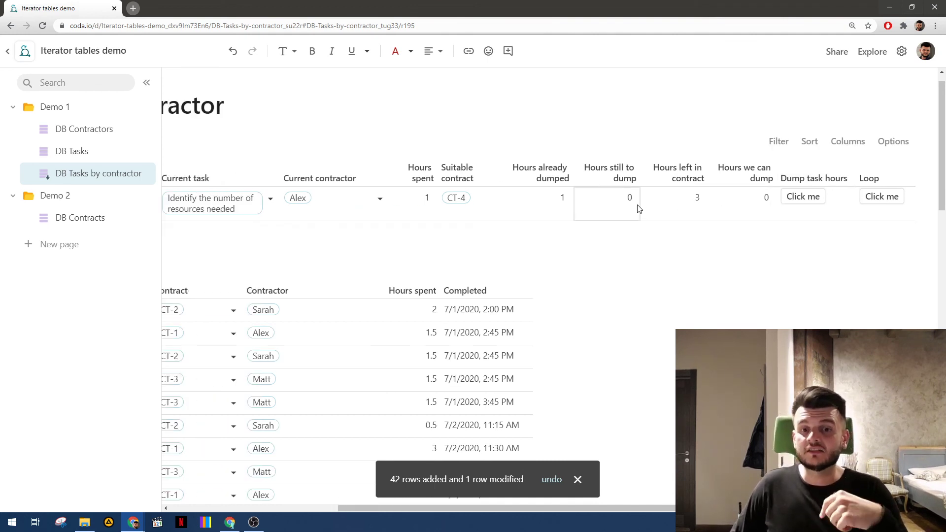
scroll(639, 207, left, 1)
scroll(642, 202, left, 1)
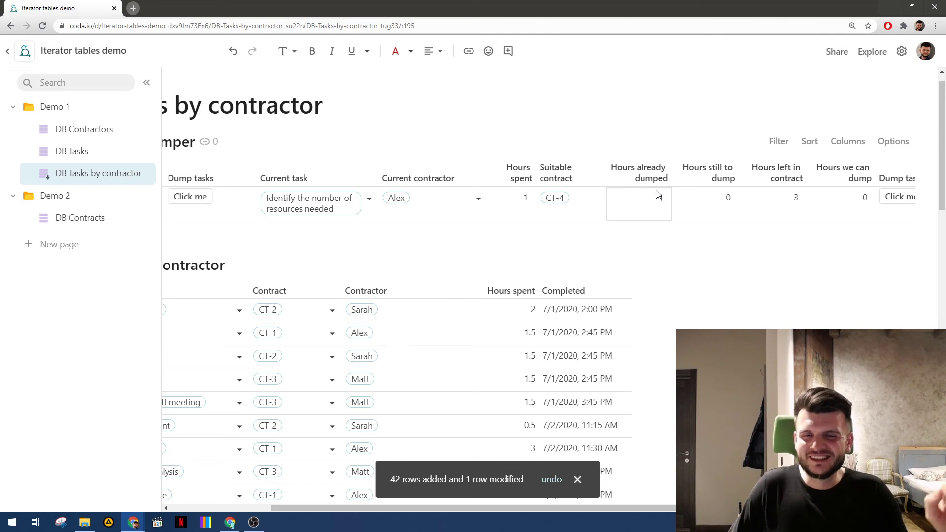
scroll(660, 195, right, 5)
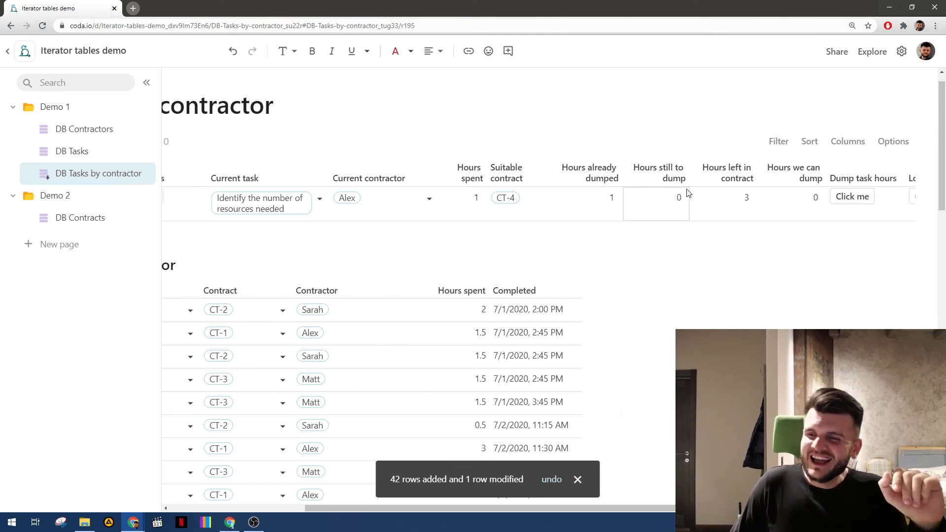
click(683, 192)
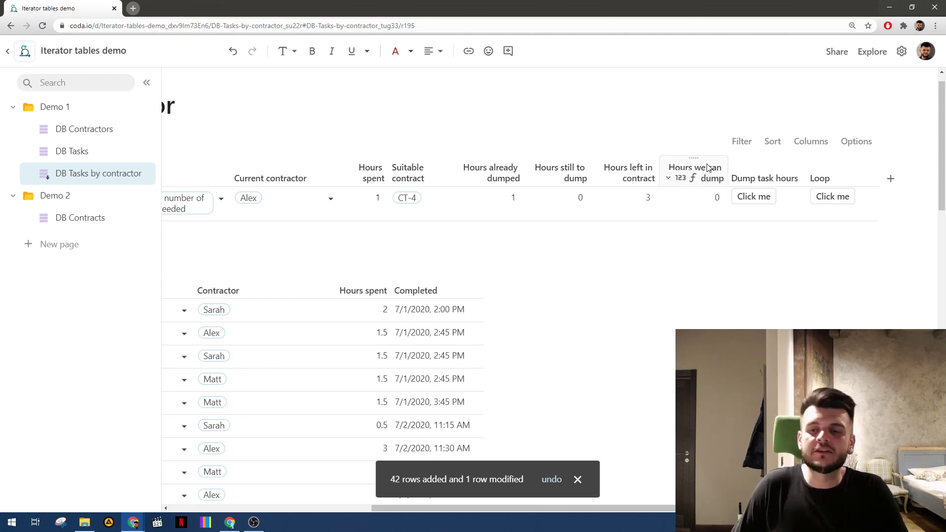
scroll(708, 168, left, 8)
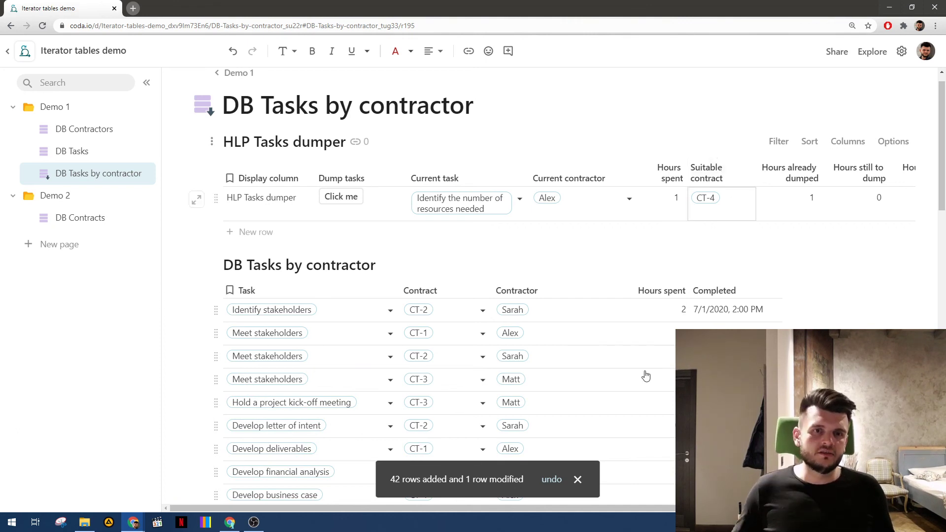
click(353, 212)
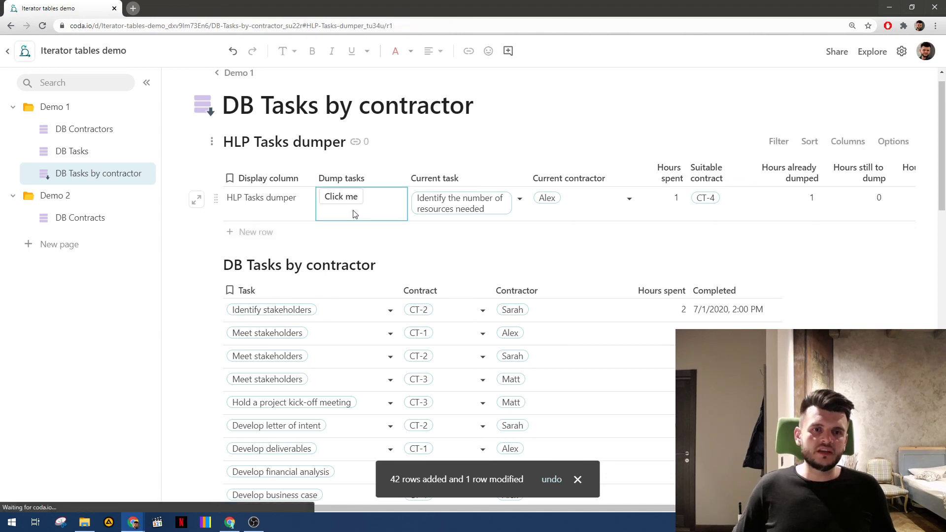
- Open and close the doc settings, and look over the dumped task rows and the hours columns of the HLP Tasks dumper table
click(901, 51)
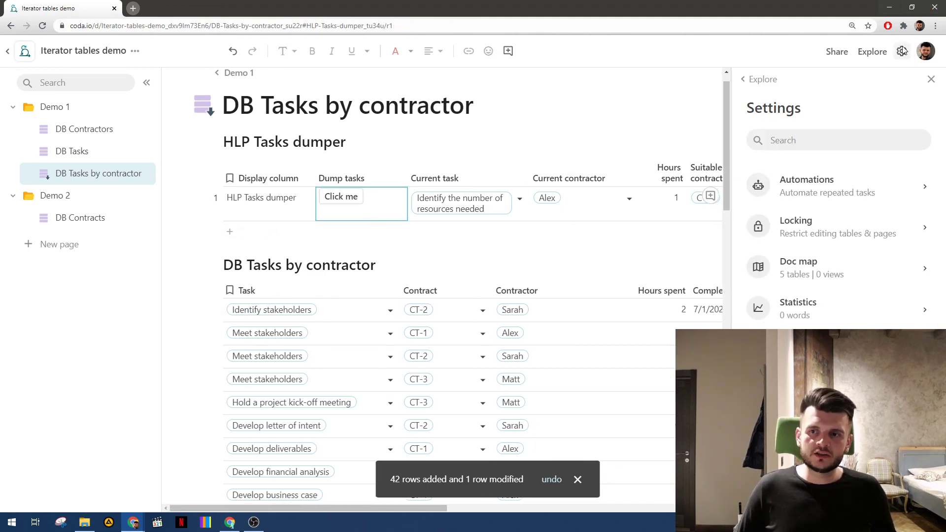
click(901, 52)
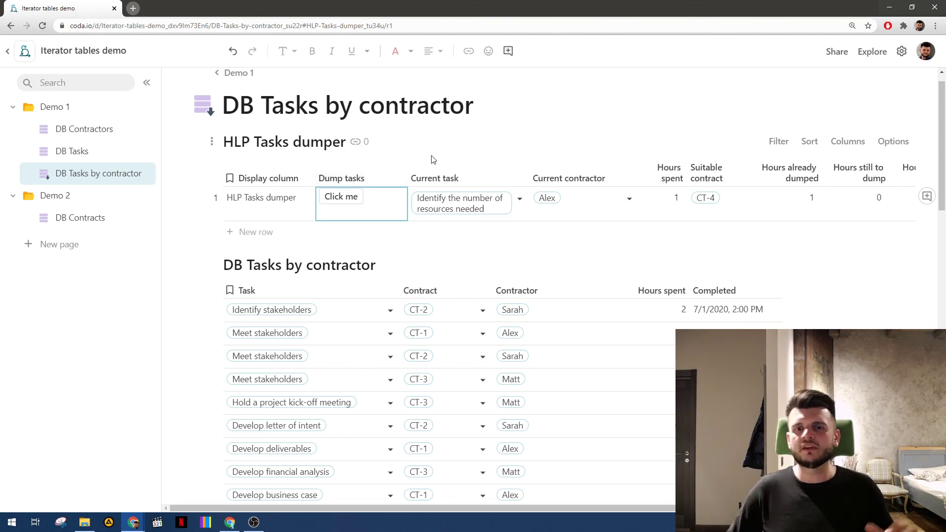
scroll(543, 302, down, 6)
scroll(618, 215, up, 6)
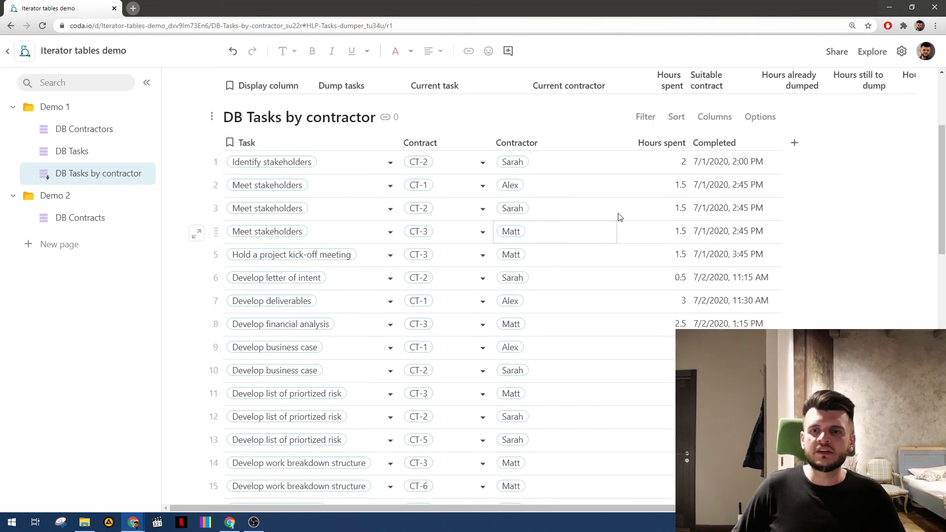
scroll(660, 190, right, 3)
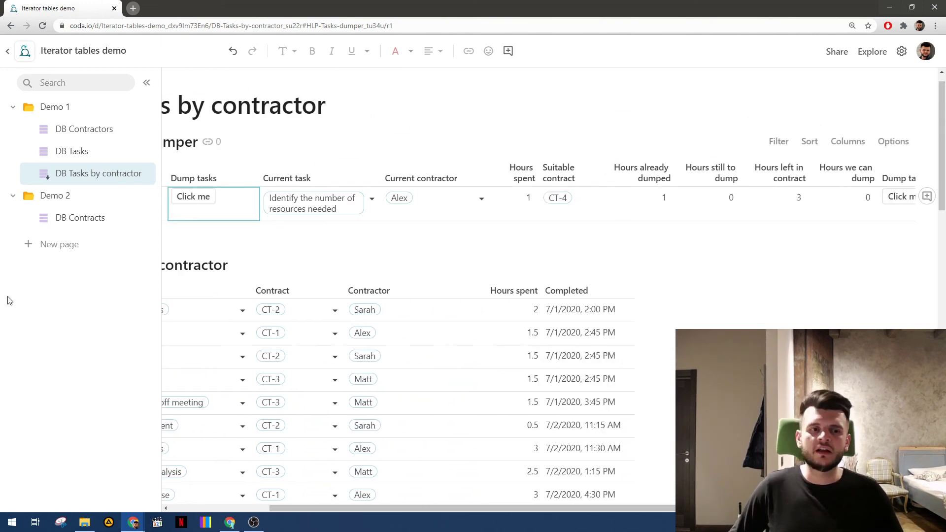
- Look at DB Contracts, the HLP Tasks dumper columns and the DB Tasks table, ending on the DB Tasks by contractor page
click(68, 223)
click(55, 178)
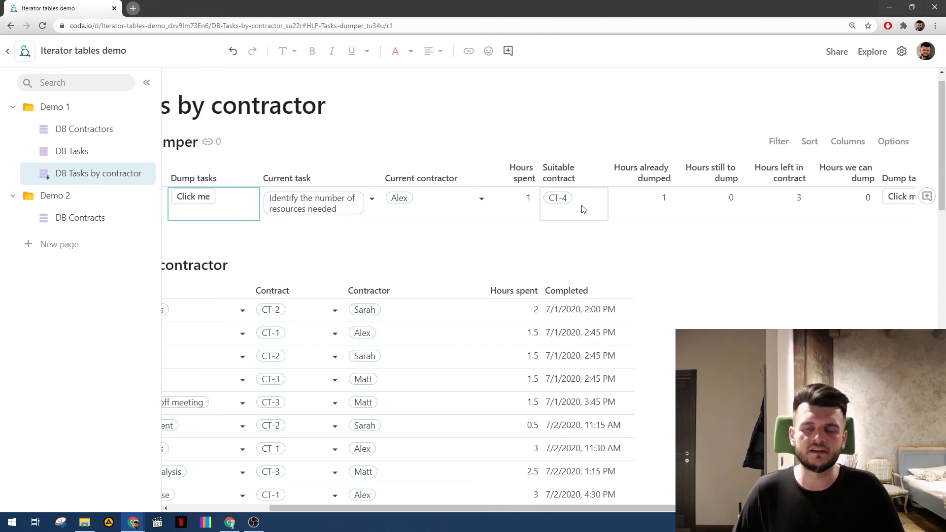
scroll(583, 207, right, 2)
scroll(534, 210, left, 5)
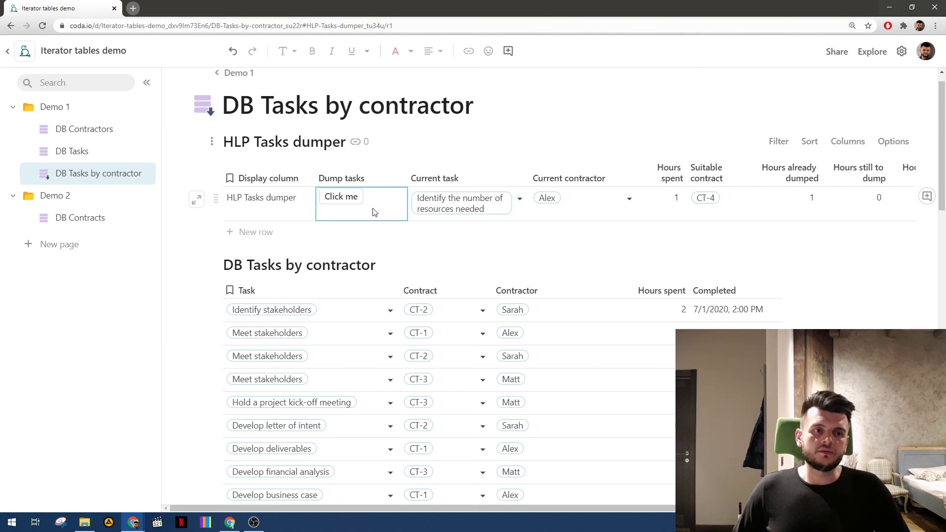
click(133, 152)
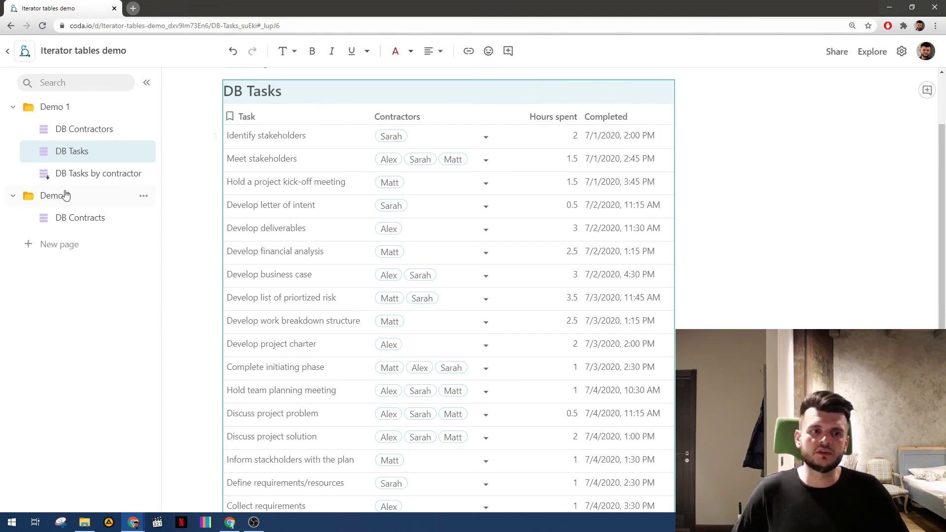
click(140, 175)
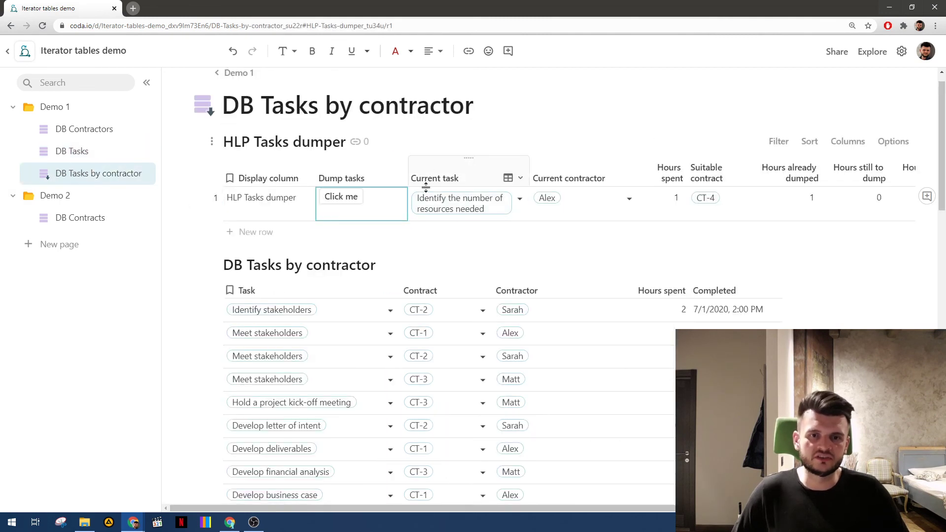